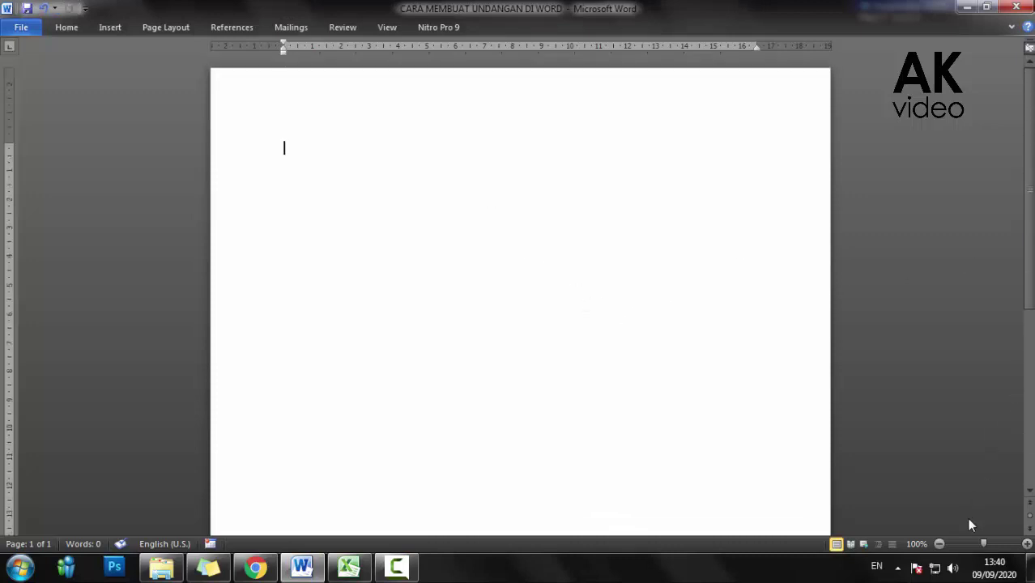
- Zoom the blank page out step by step to 50% so the whole page fits on screen
left_click(941, 544)
left_click(941, 544)
left_click(941, 544)
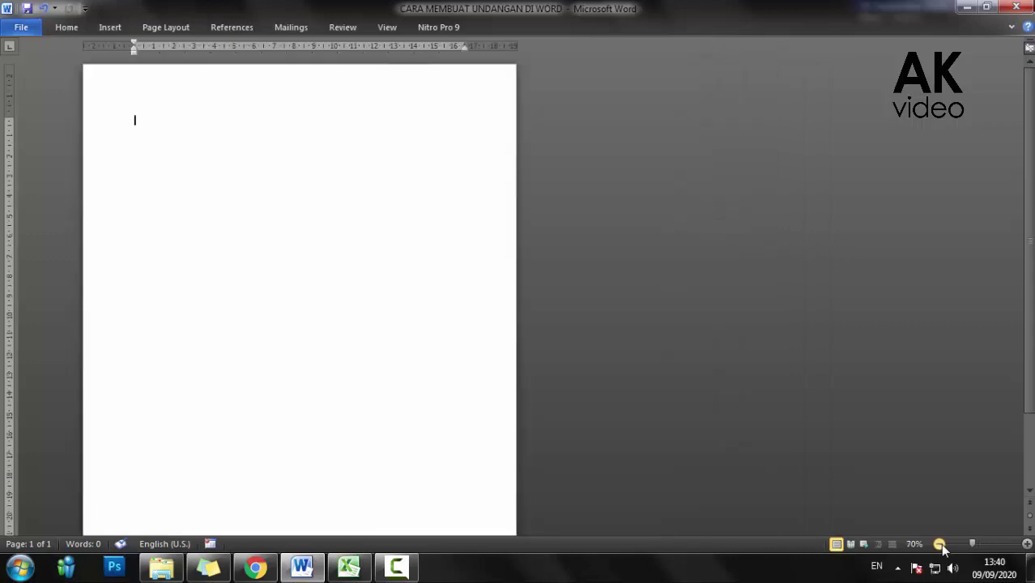
left_click(940, 544)
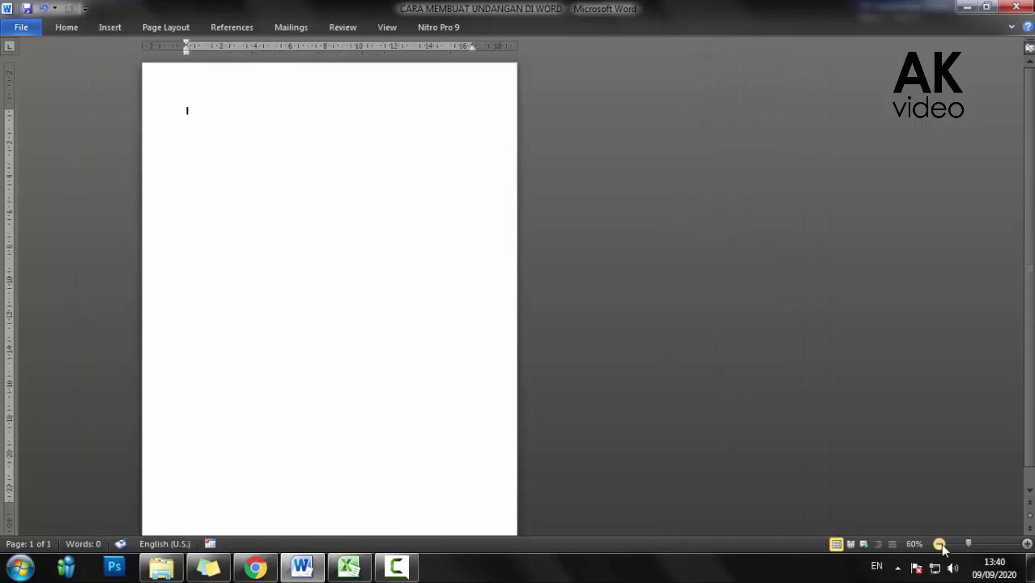
left_click(940, 545)
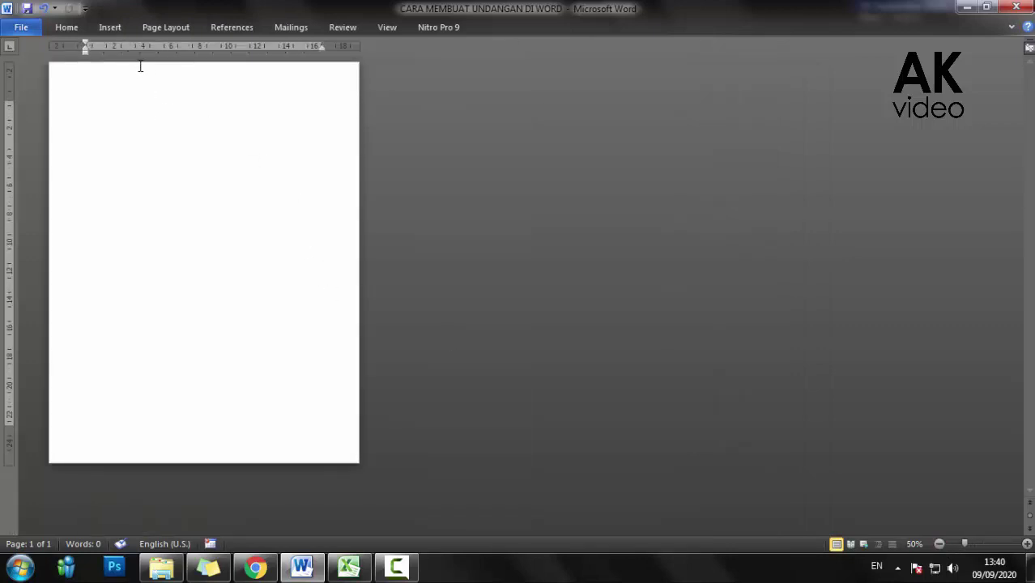
left_click(110, 29)
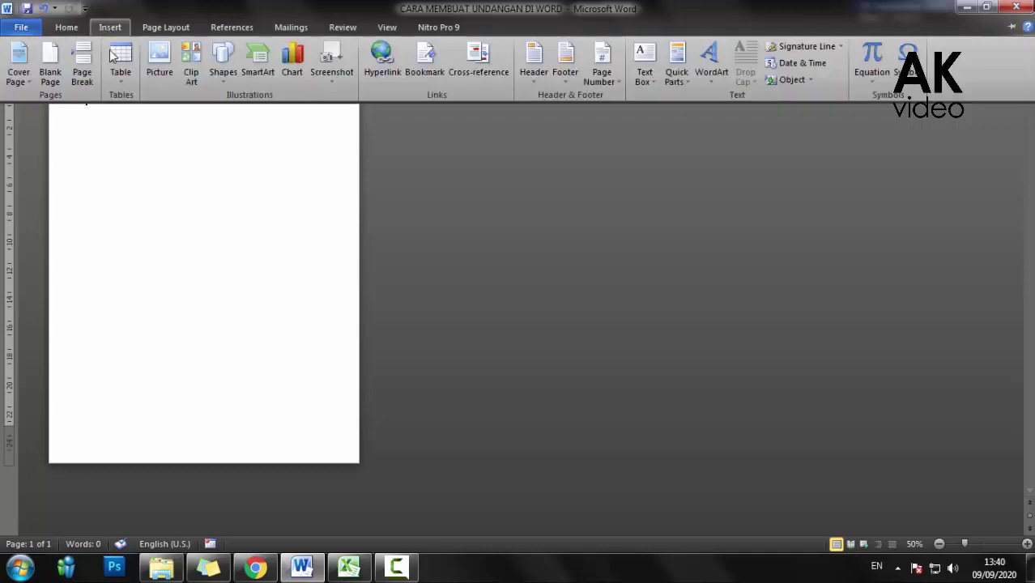
- Insert the picture 'bunga' from the MASTER drive's YOUTUBE > PROJECT > poster wedding folder
left_click(156, 63)
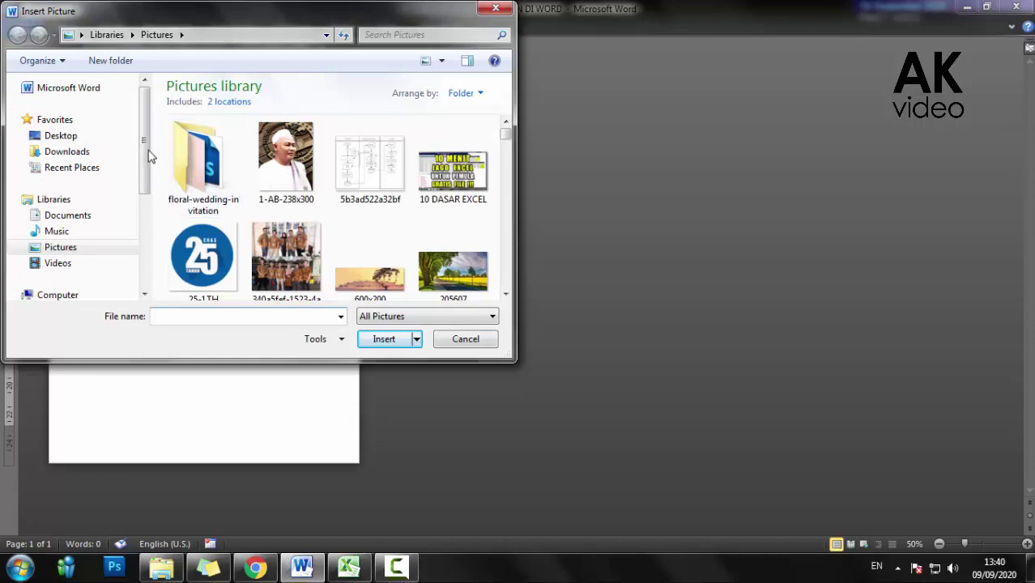
left_click_drag(144, 140, 144, 279)
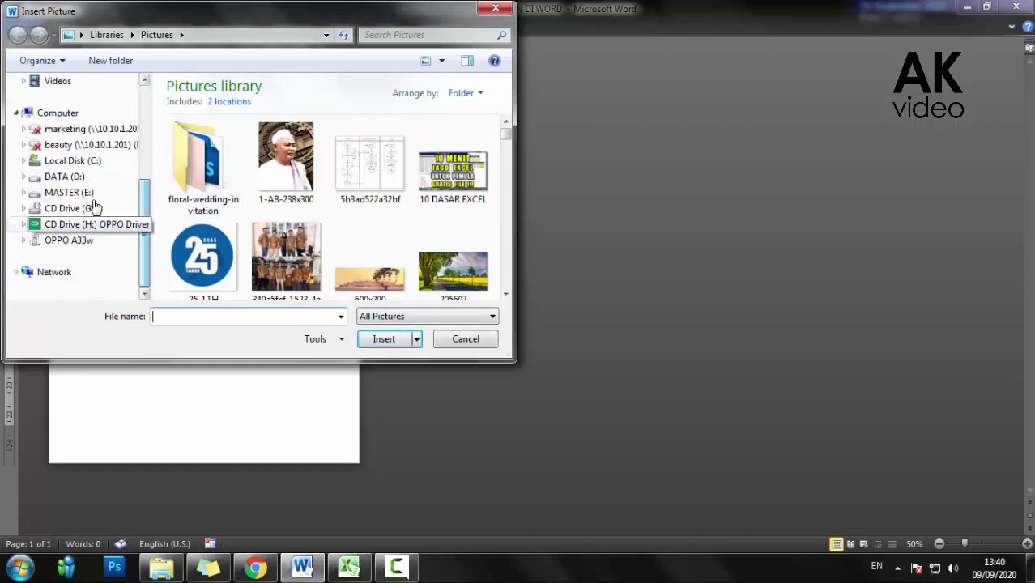
left_click(86, 194)
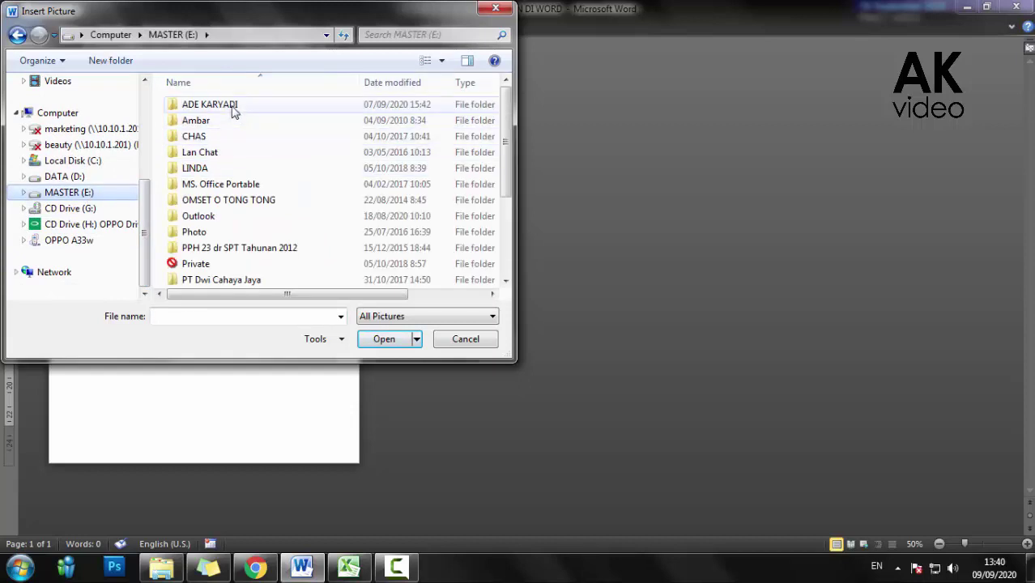
double_click(232, 108)
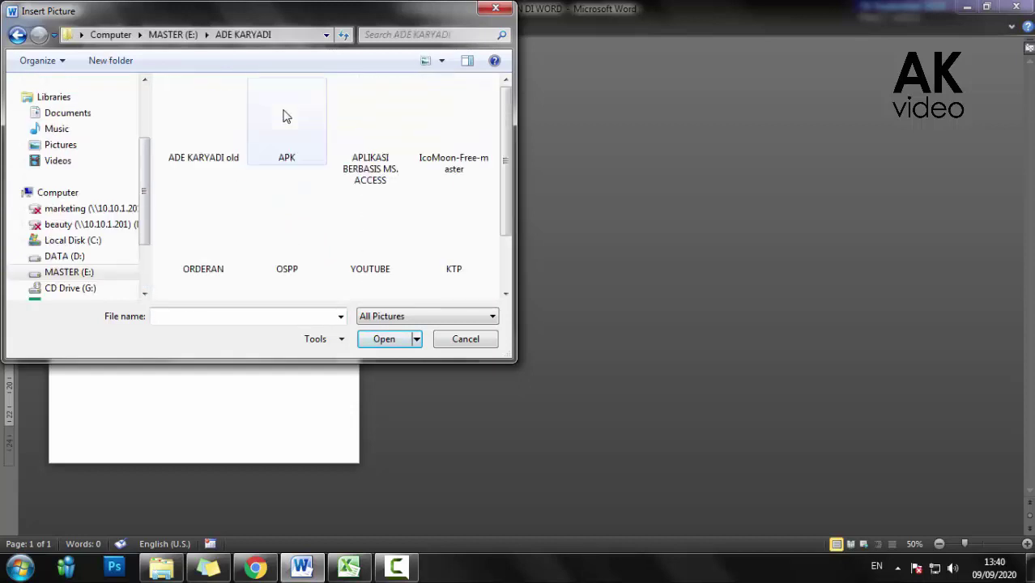
scroll(499, 146, "down", 1)
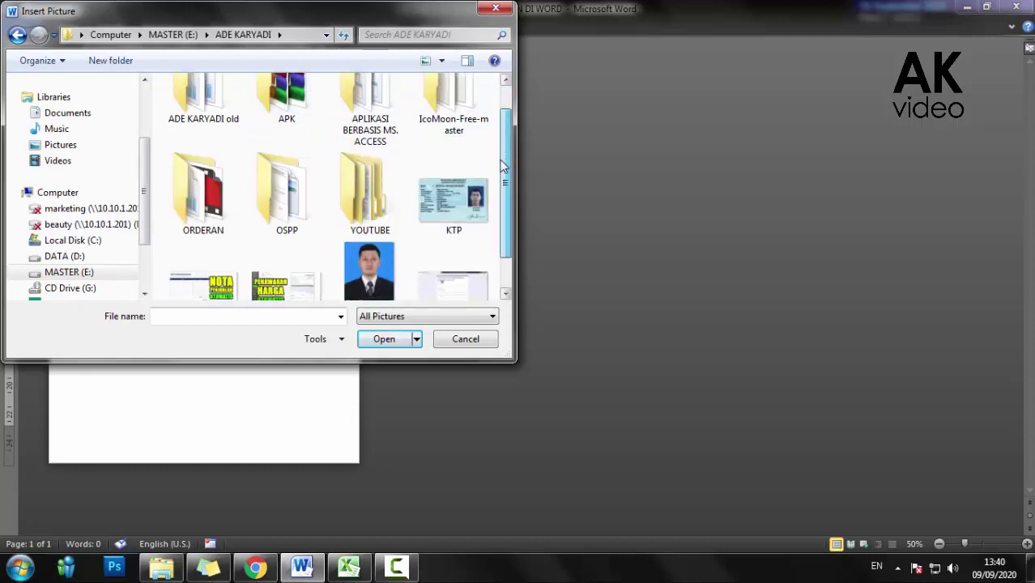
double_click(370, 225)
double_click(199, 105)
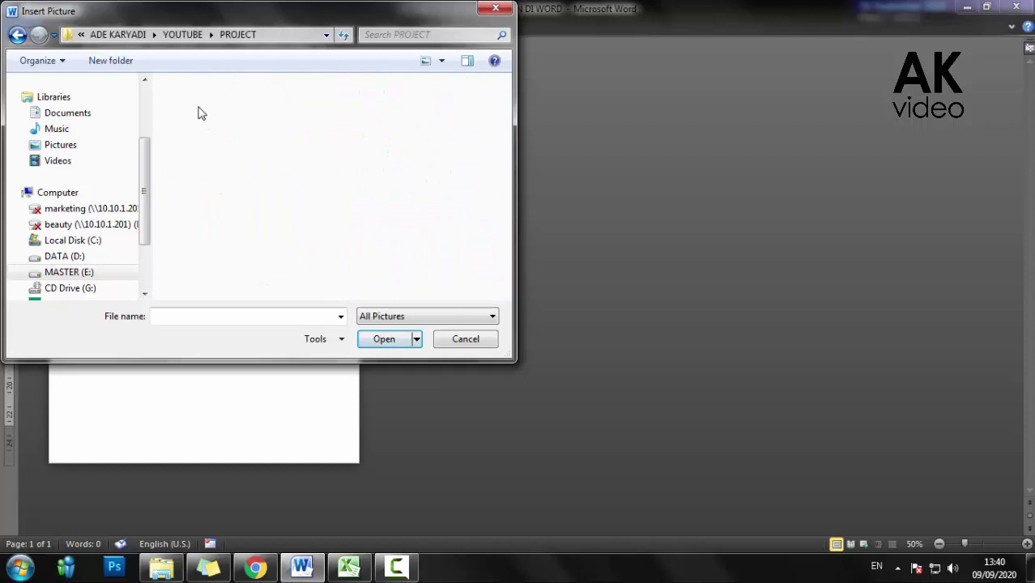
scroll(378, 156, "down", 4)
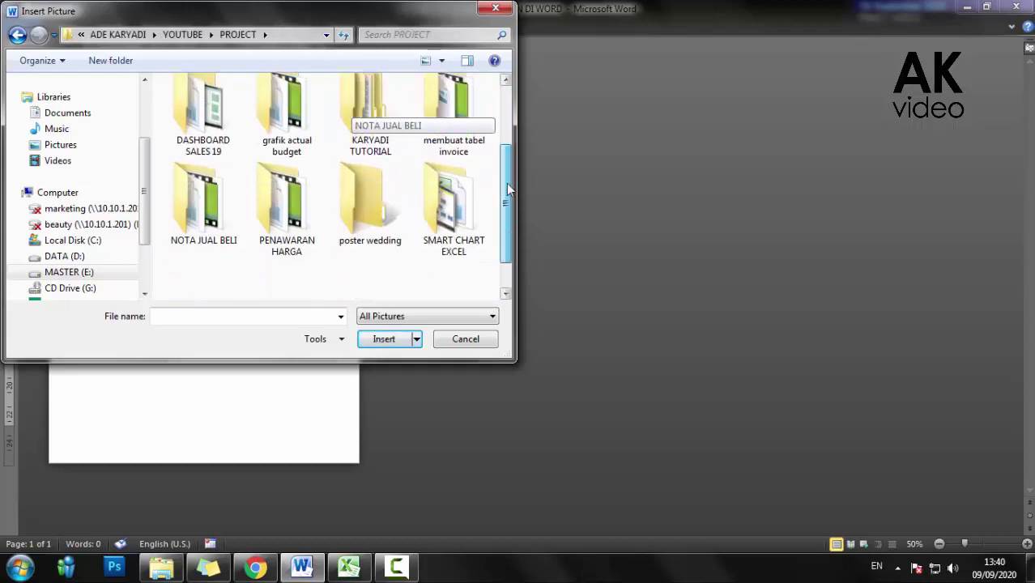
double_click(368, 140)
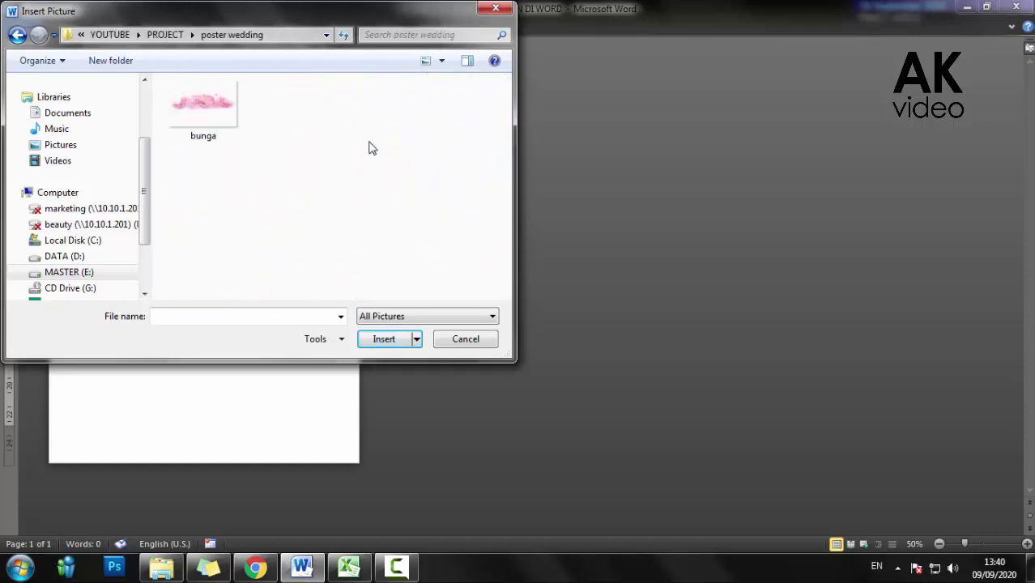
left_click(224, 122)
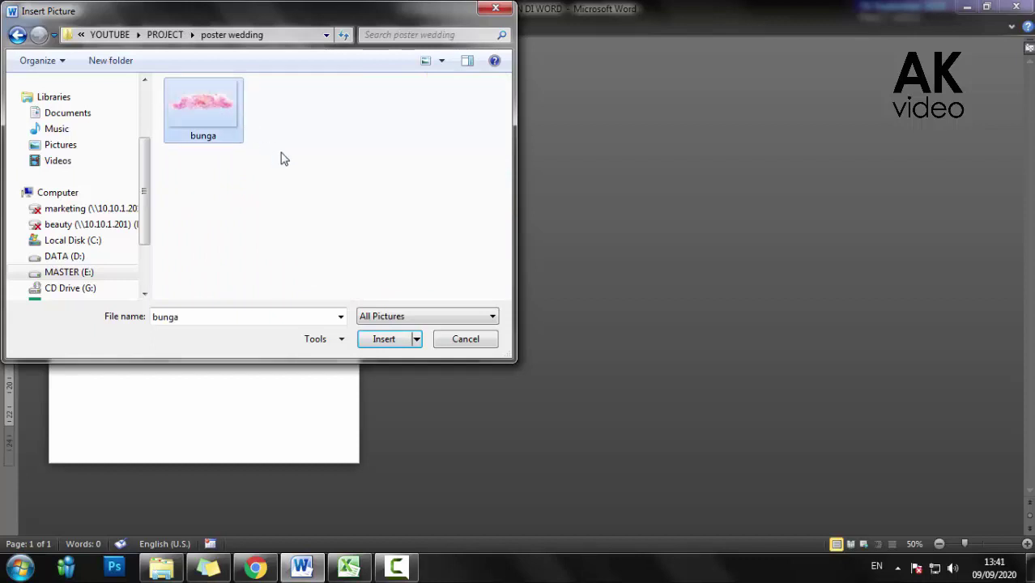
left_click(378, 340)
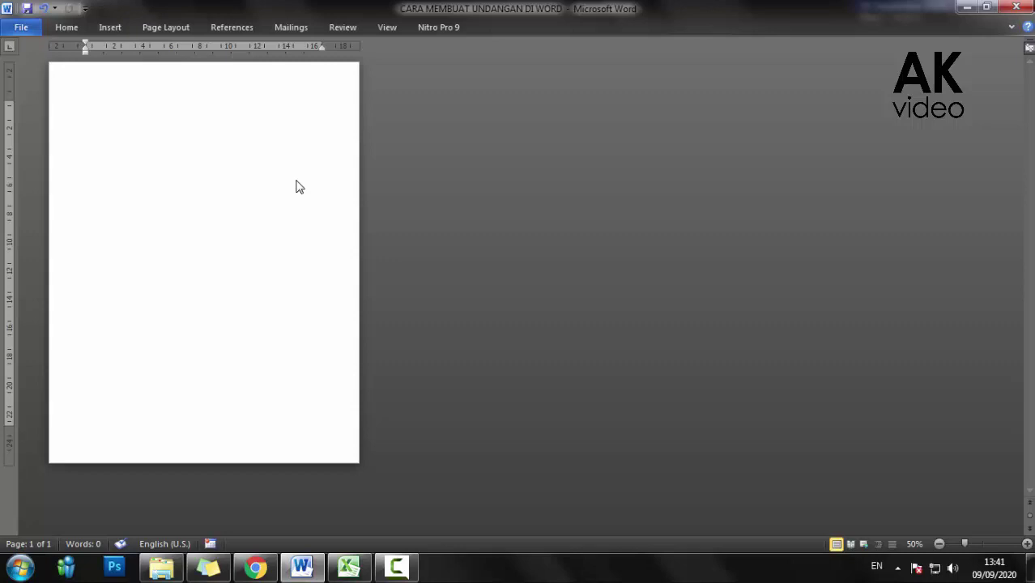
- Paste the flower picture and set its text wrapping to a floating option
key("ctrl+v")
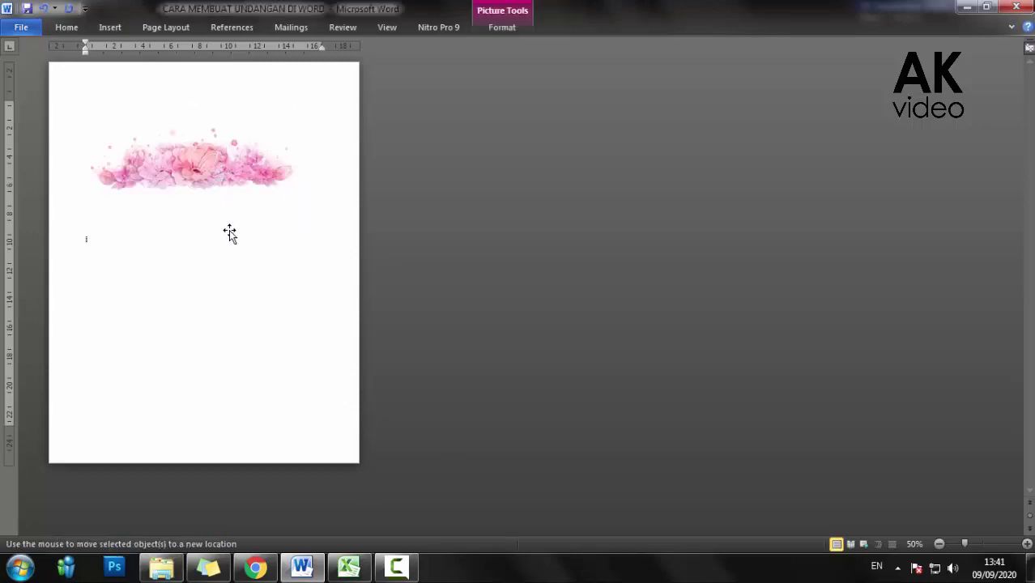
left_click_drag(215, 158, 212, 155)
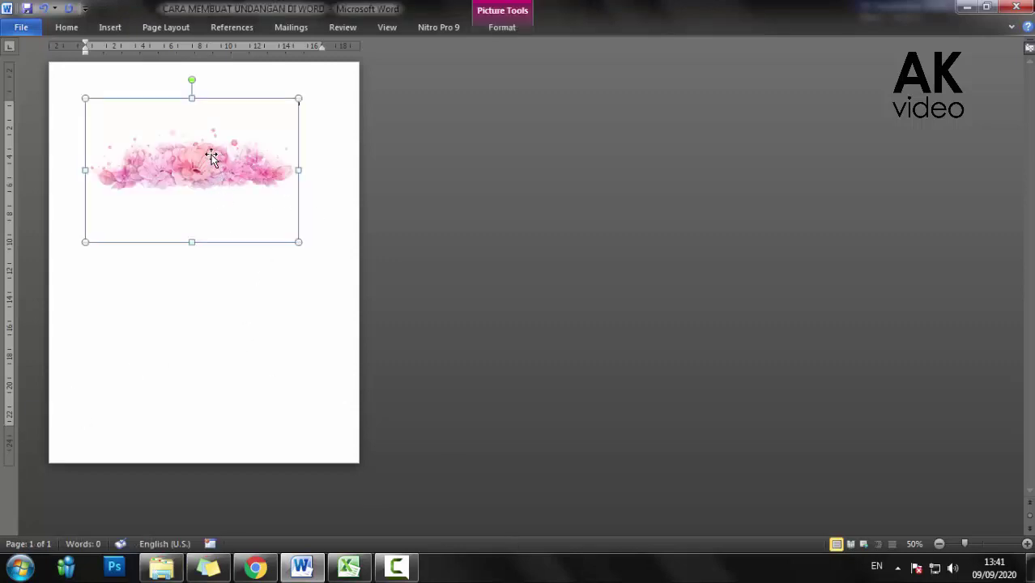
left_click(497, 28)
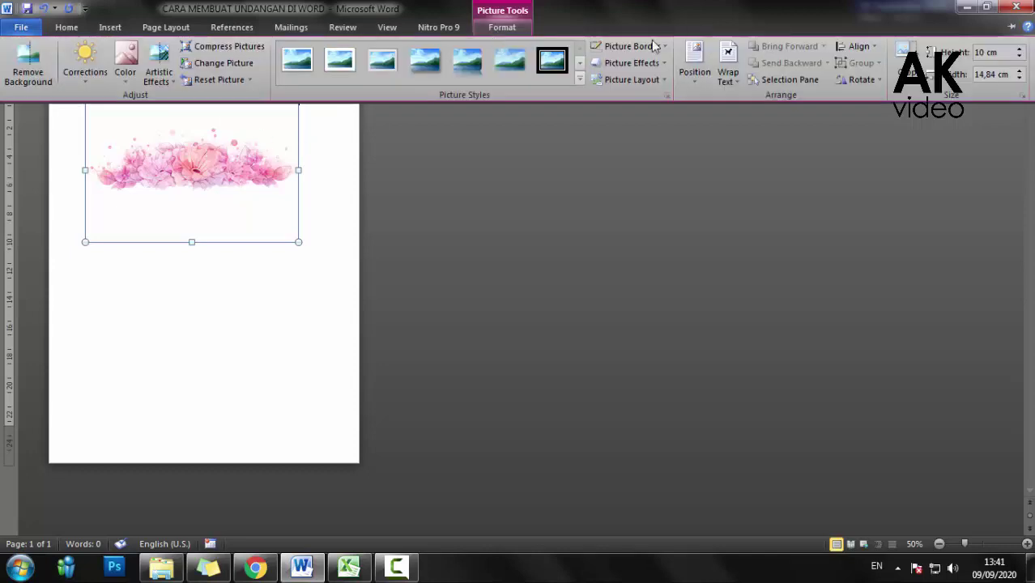
left_click(742, 78)
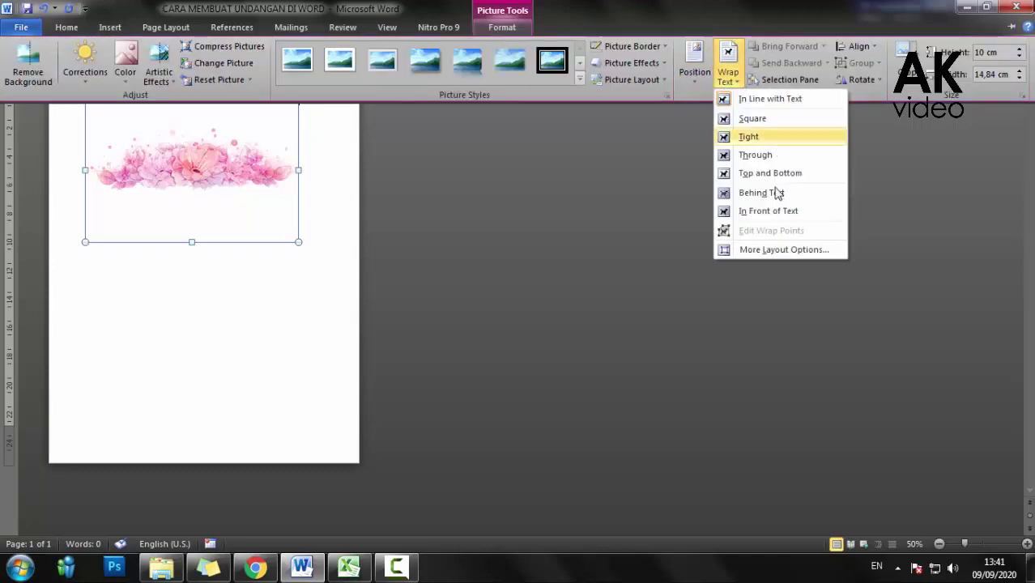
left_click(766, 212)
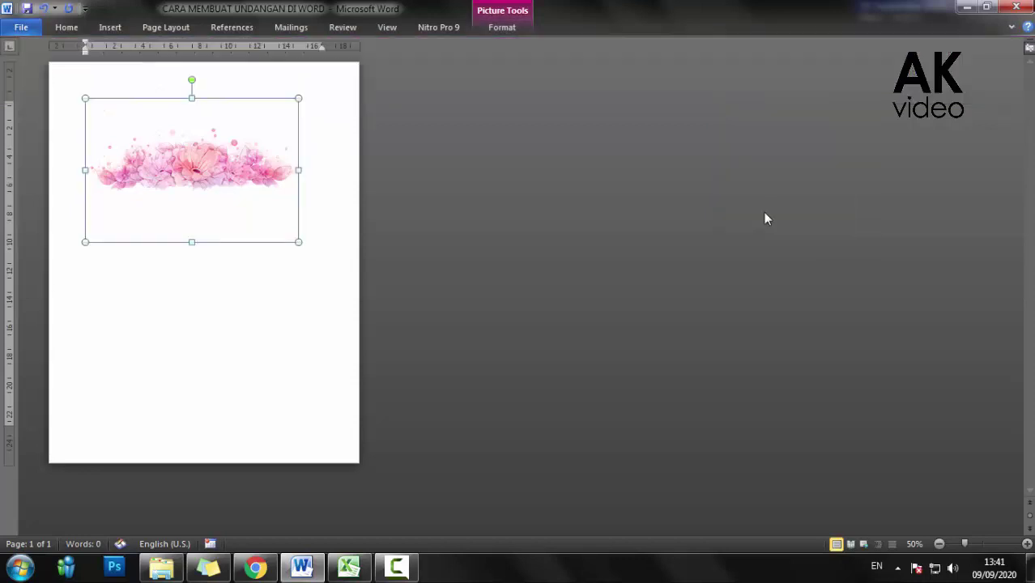
- Move the flowers to the page bottom and enlarge them to span the full width
left_click_drag(198, 154, 161, 389)
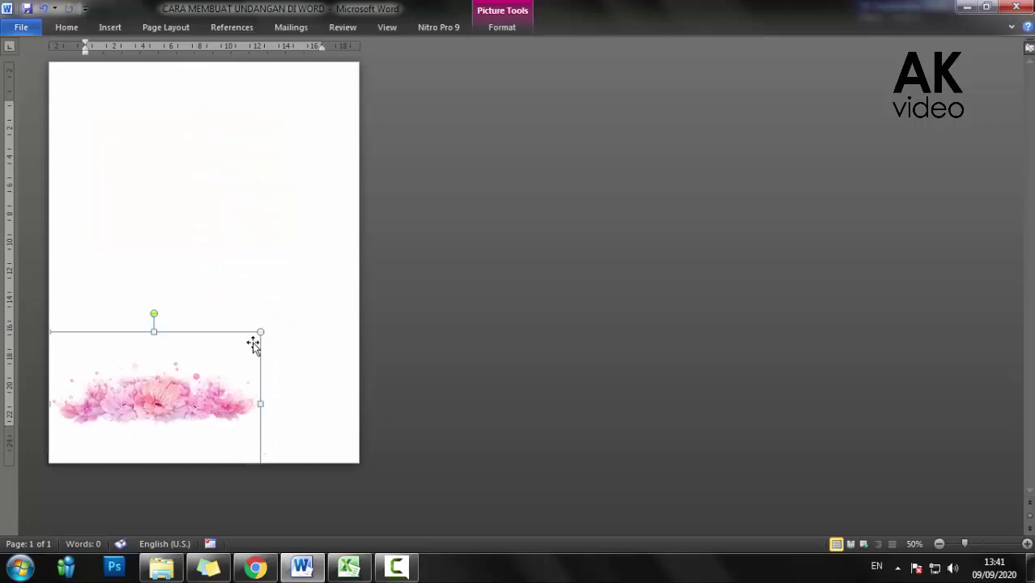
left_click_drag(260, 331, 362, 272)
mouse_move(317, 311)
left_mouse_down()
mouse_move(316, 372)
mouse_move(259, 375)
left_mouse_up()
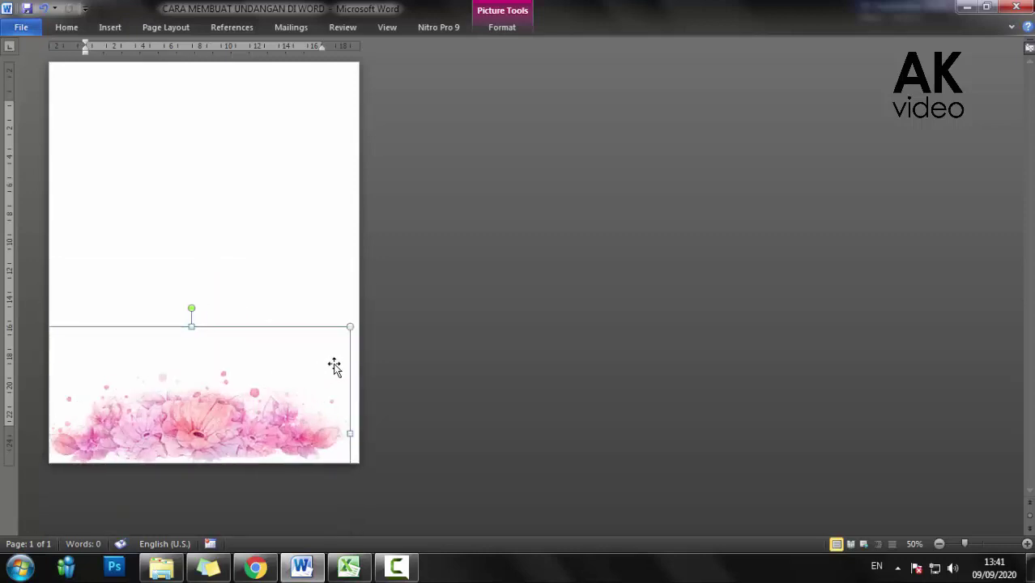
left_click_drag(358, 322, 382, 314)
left_click_drag(323, 351, 309, 363)
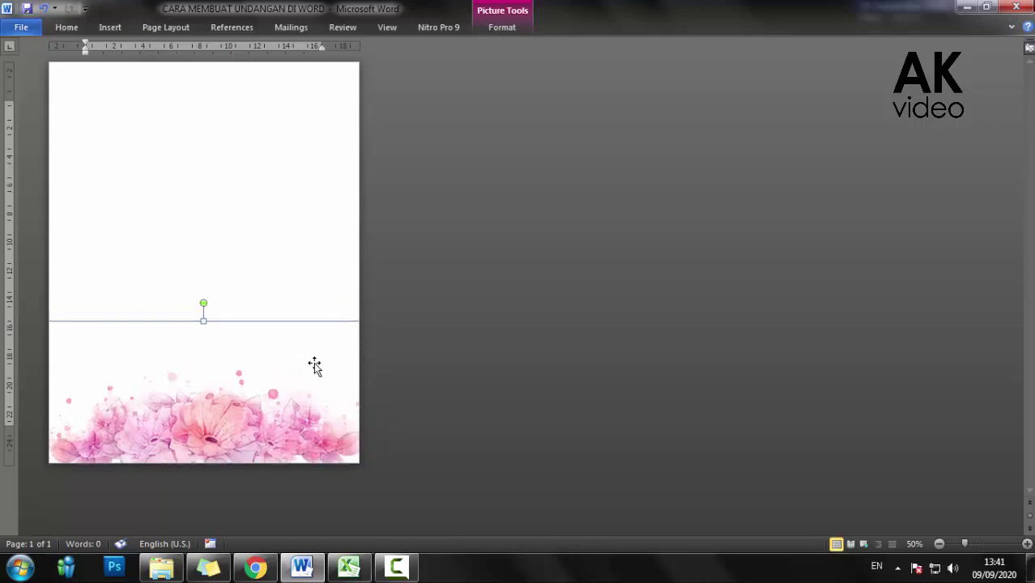
- Copy the flower picture, paste a second copy and tilt it diagonally
left_click(67, 28)
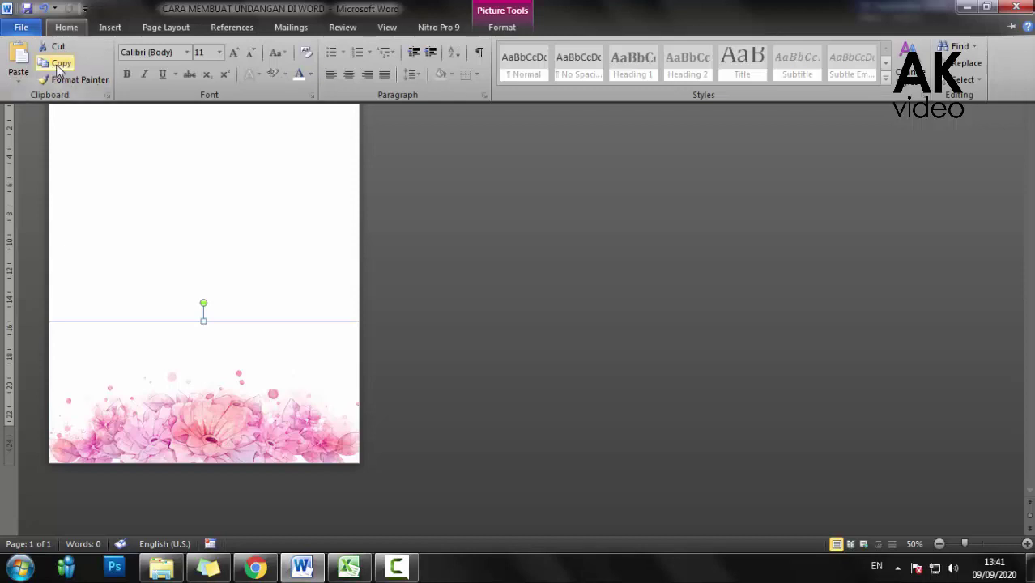
left_click(123, 86)
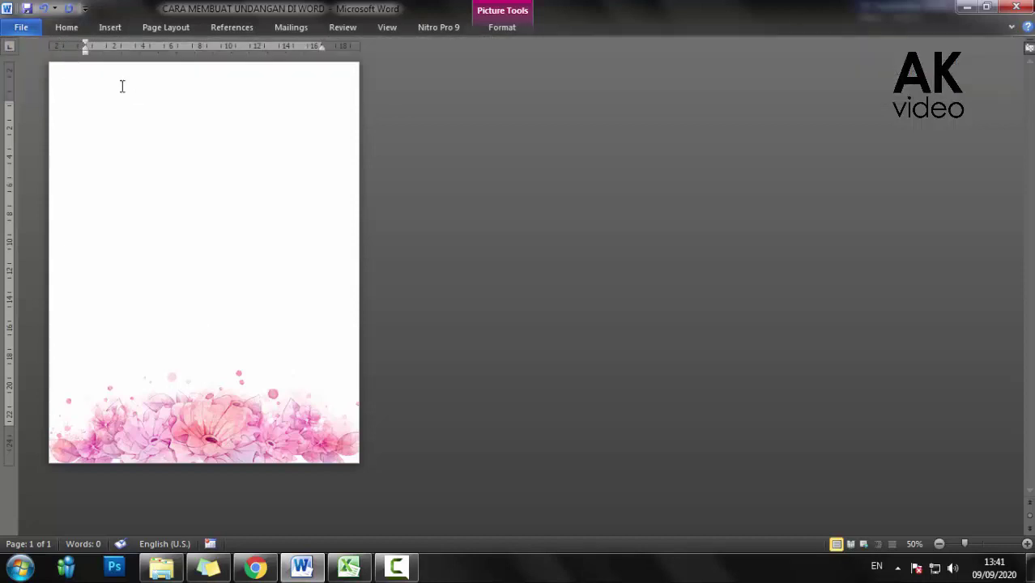
left_click(73, 28)
left_click(21, 58)
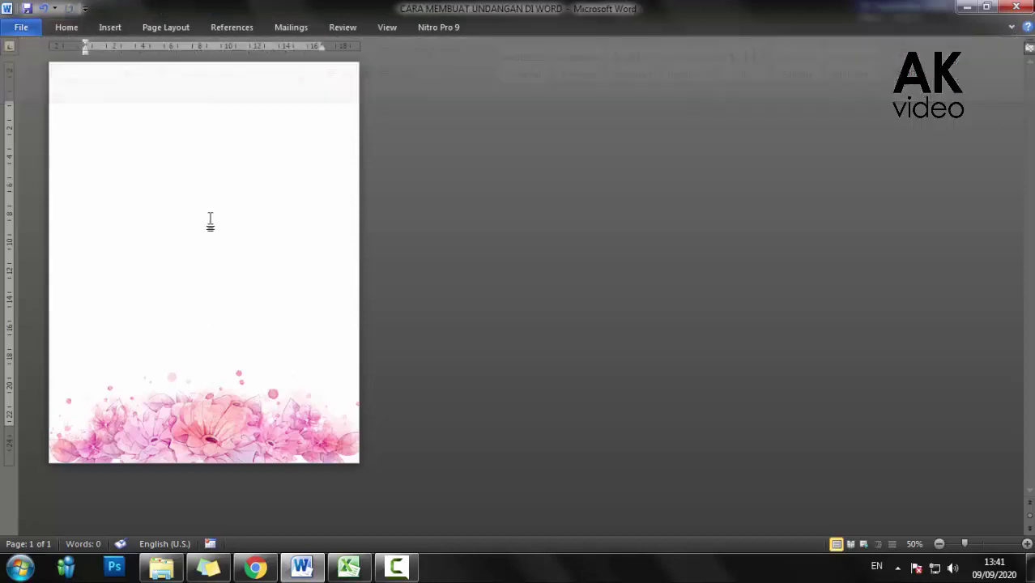
left_click_drag(248, 377, 239, 169)
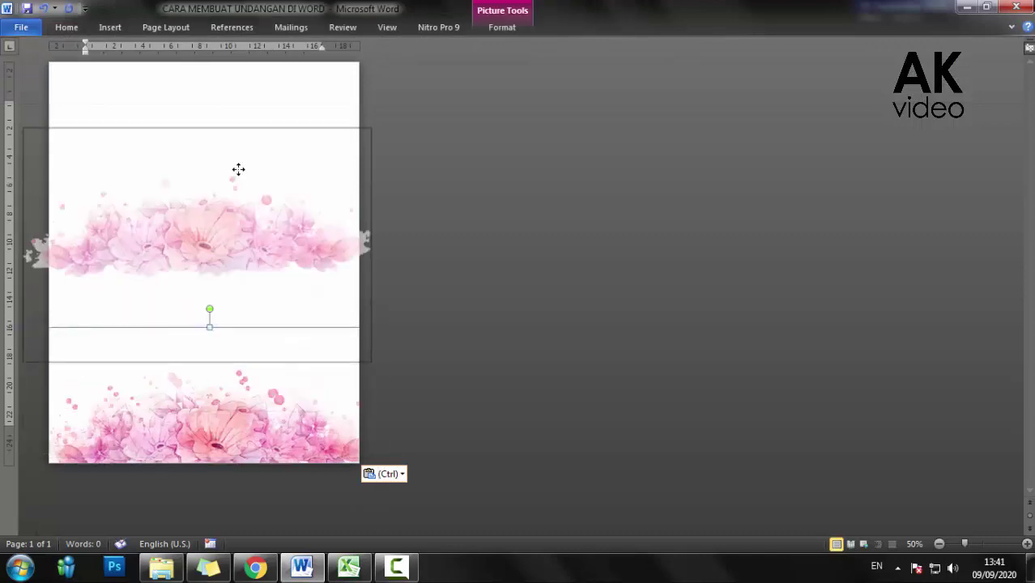
mouse_move(198, 89)
left_mouse_down()
mouse_move(43, 148)
mouse_move(9, 203)
mouse_move(16, 285)
left_mouse_up()
- Position the tilted flower copy in the page's top-right corner, nudging it up and right
left_click_drag(151, 245, 230, 44)
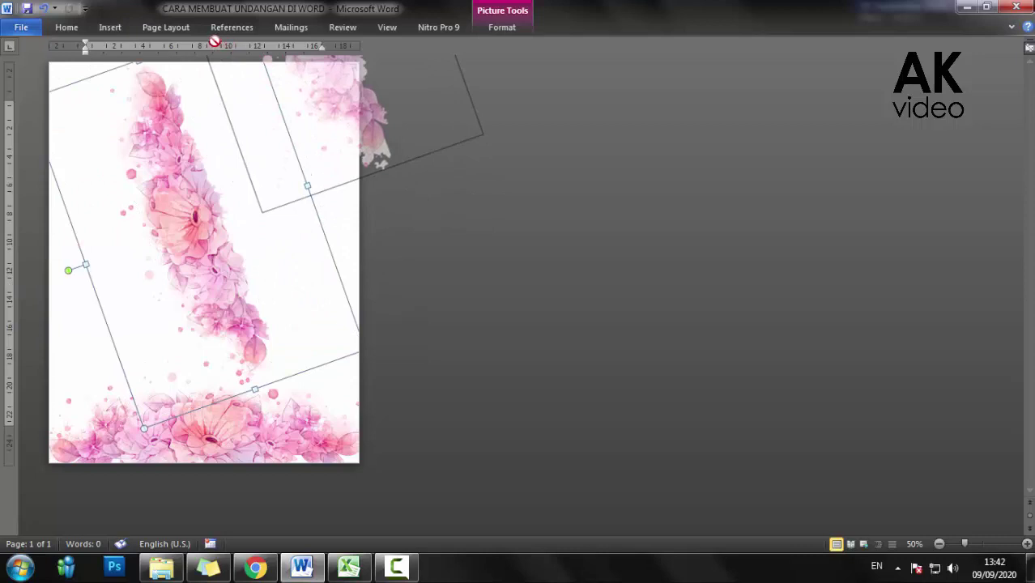
left_click_drag(212, 56, 212, 67)
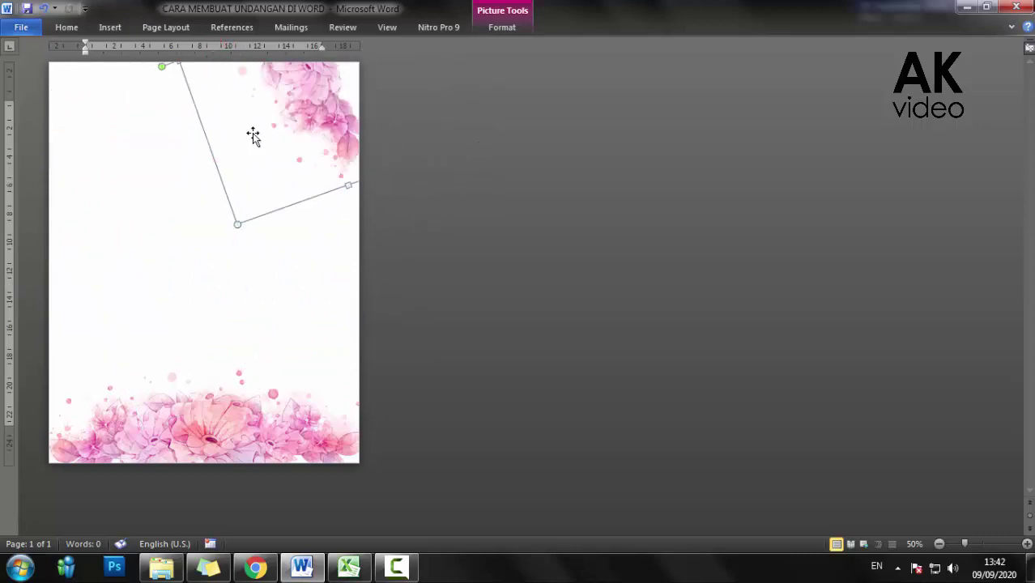
left_click_drag(276, 182, 276, 143)
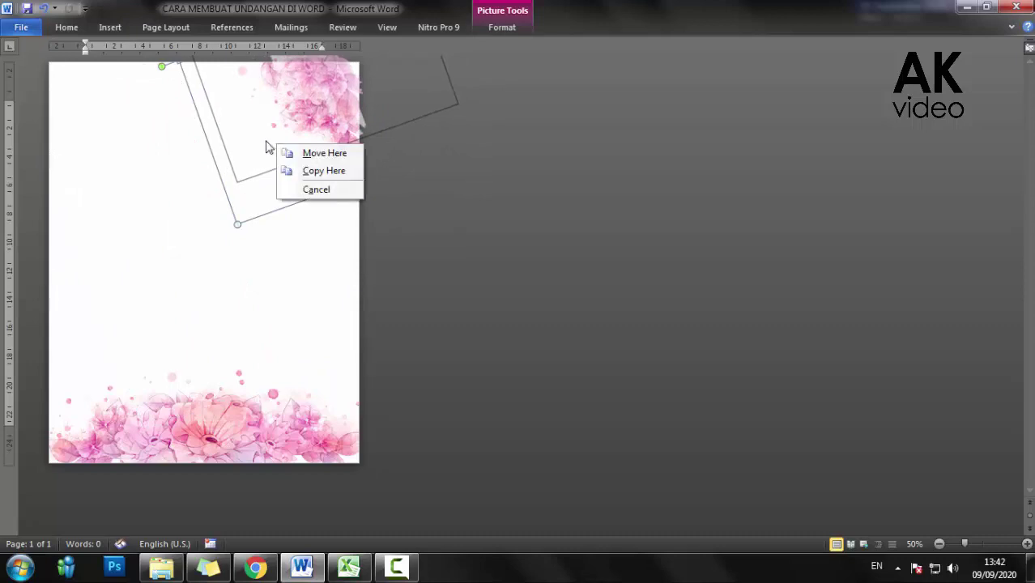
left_click(252, 125)
left_click_drag(294, 150, 293, 119)
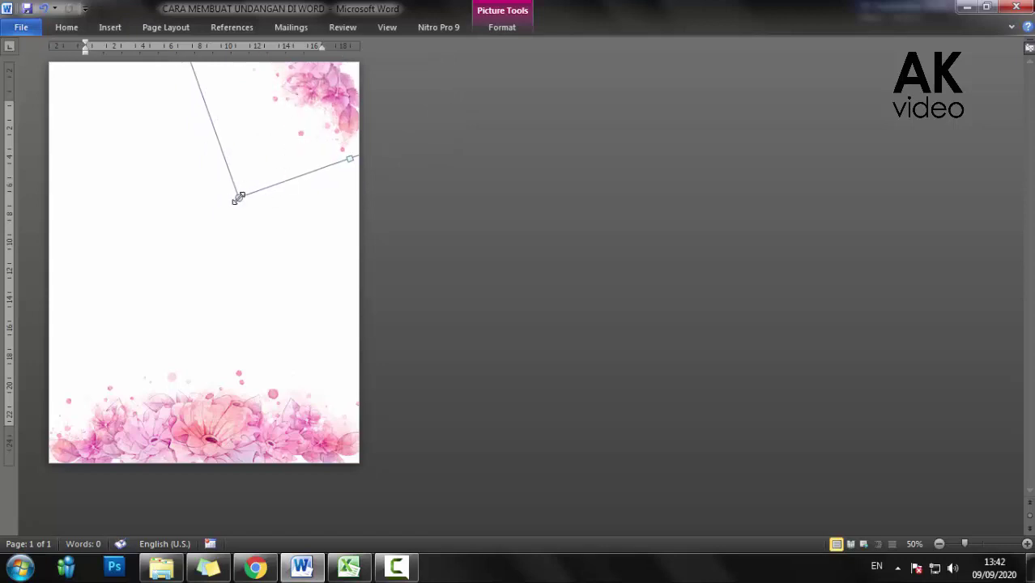
left_click_drag(239, 197, 233, 223)
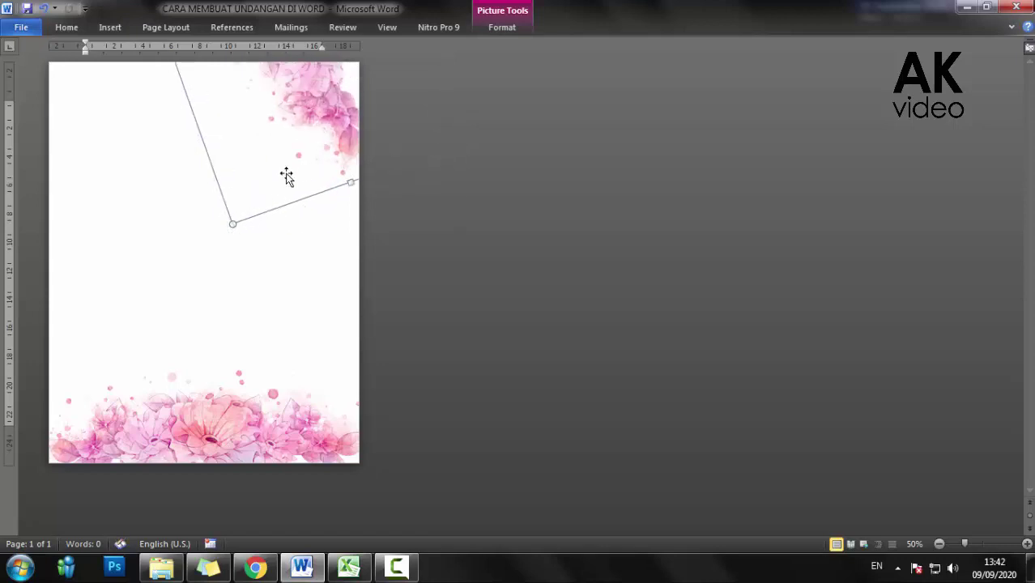
mouse_move(291, 150)
left_mouse_down()
mouse_move(289, 121)
mouse_move(297, 123)
left_mouse_up()
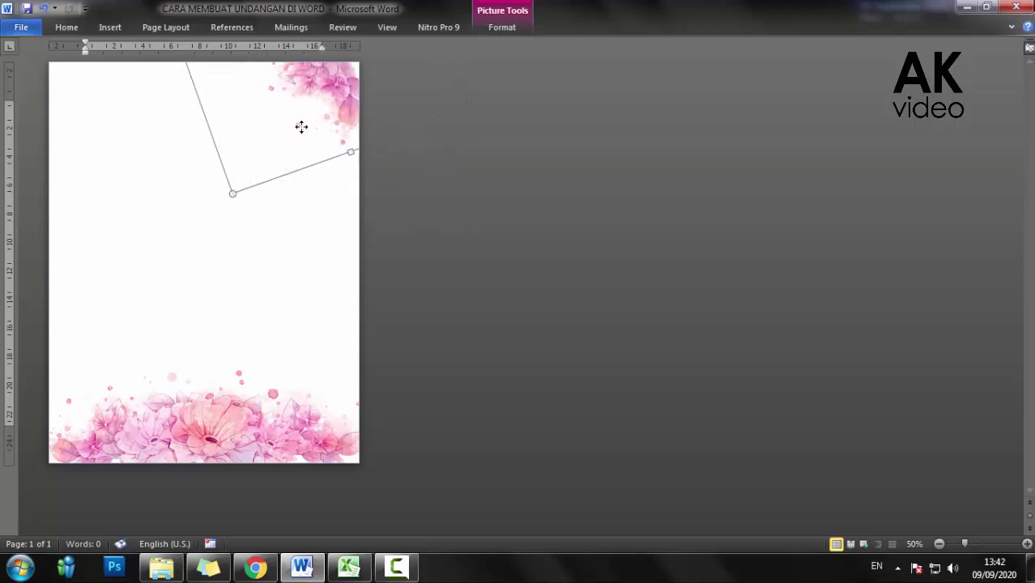
left_click_drag(301, 127, 302, 137)
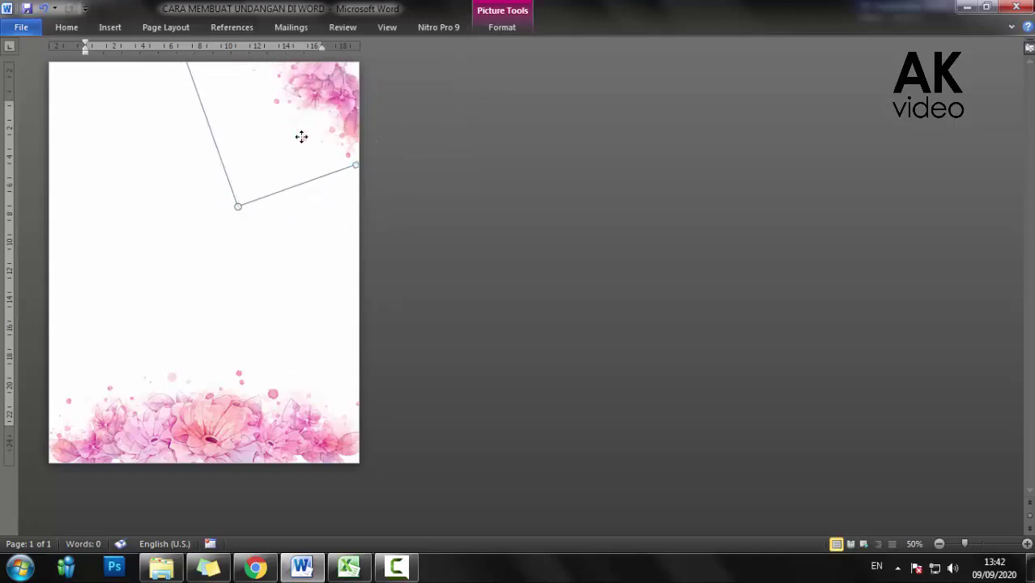
left_click_drag(301, 132, 302, 143)
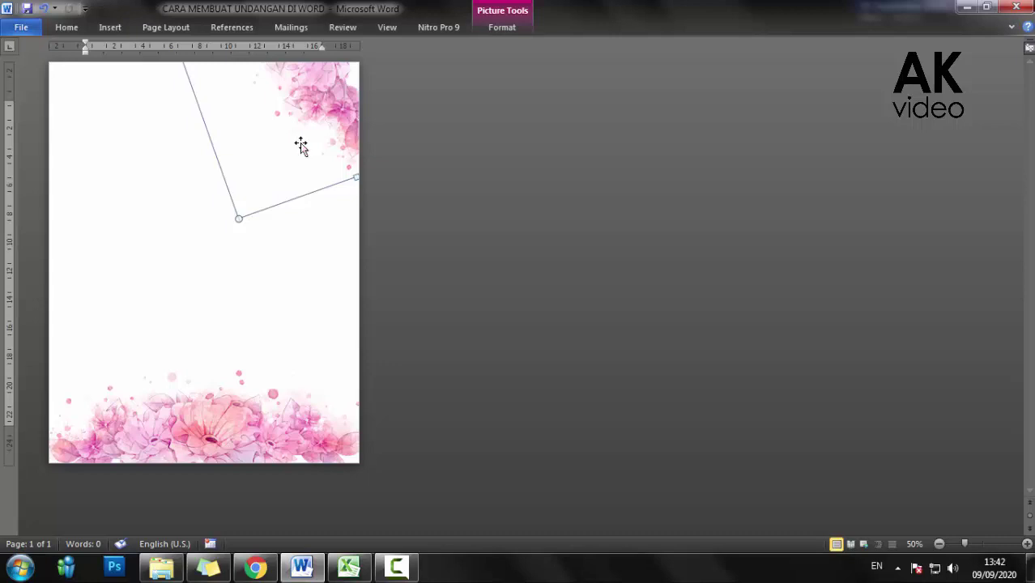
key("Up")
key("Right")
key("Right")
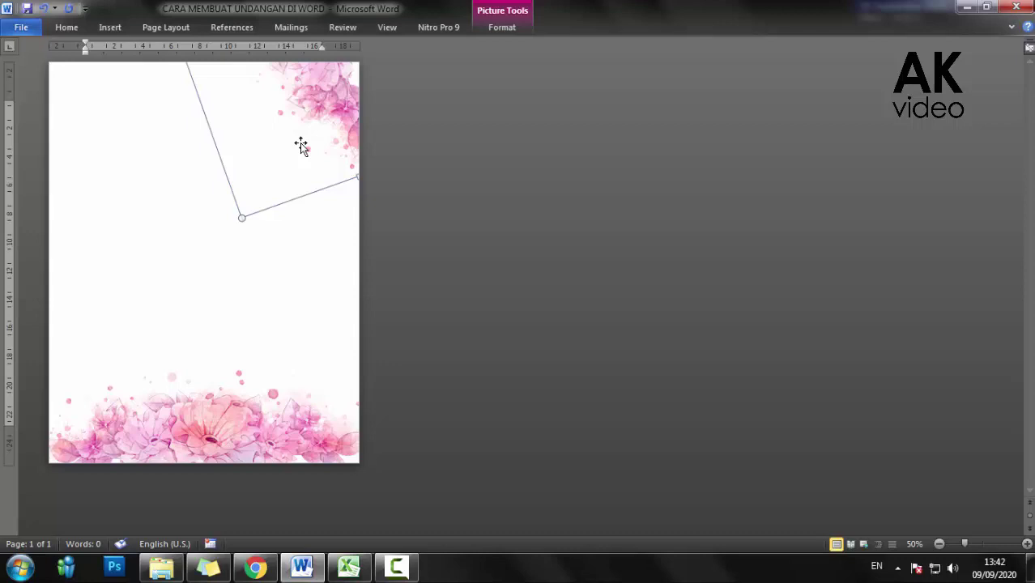
- Paste a third flower copy and rotate it about 45 degrees
left_click(68, 27)
left_click(74, 29)
left_click(71, 29)
left_click(22, 55)
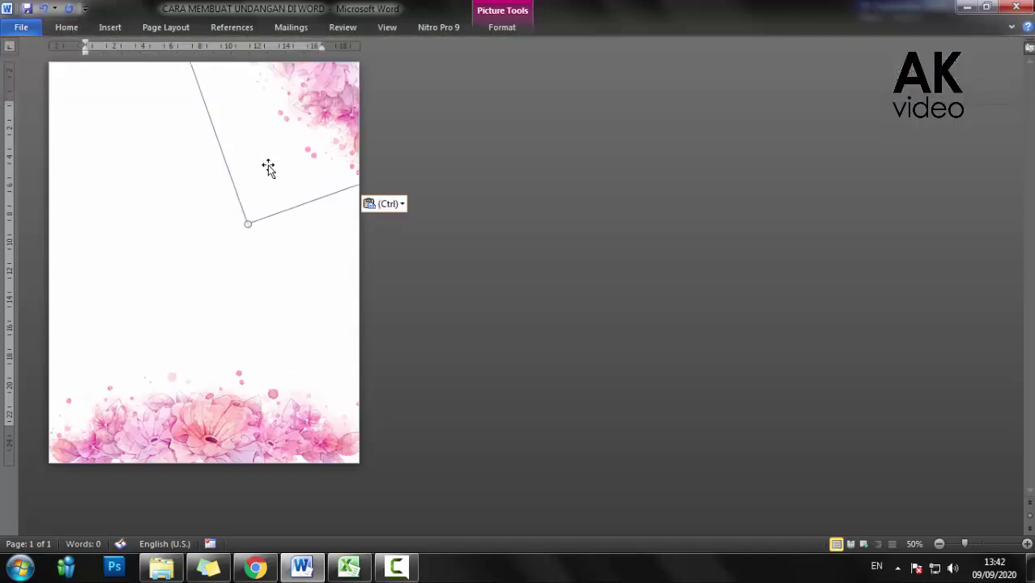
mouse_move(261, 168)
left_mouse_down()
mouse_move(182, 221)
mouse_move(185, 291)
left_mouse_up()
mouse_move(84, 186)
left_mouse_down()
mouse_move(212, 282)
mouse_move(300, 229)
left_mouse_up()
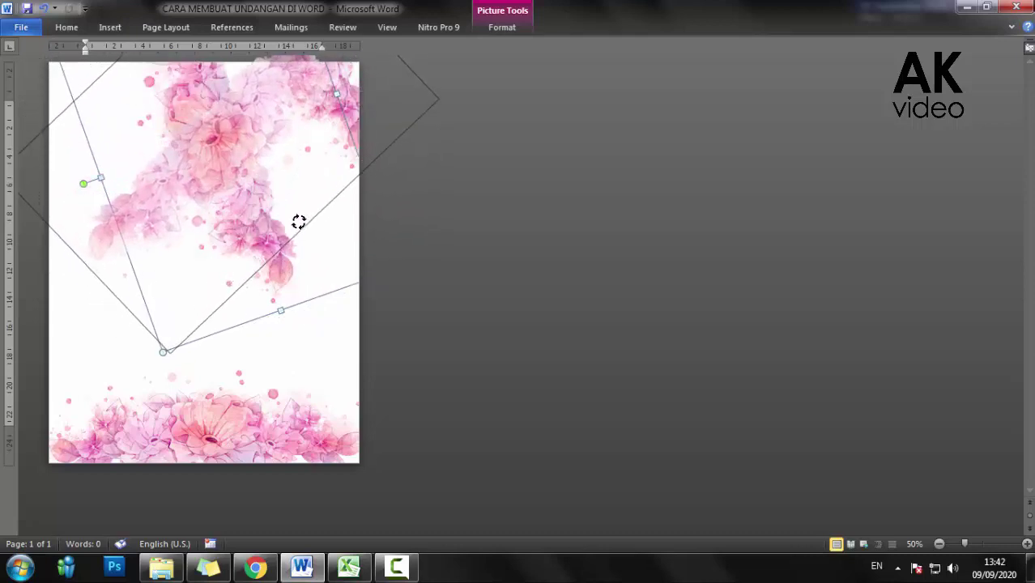
left_click_drag(300, 228, 299, 222)
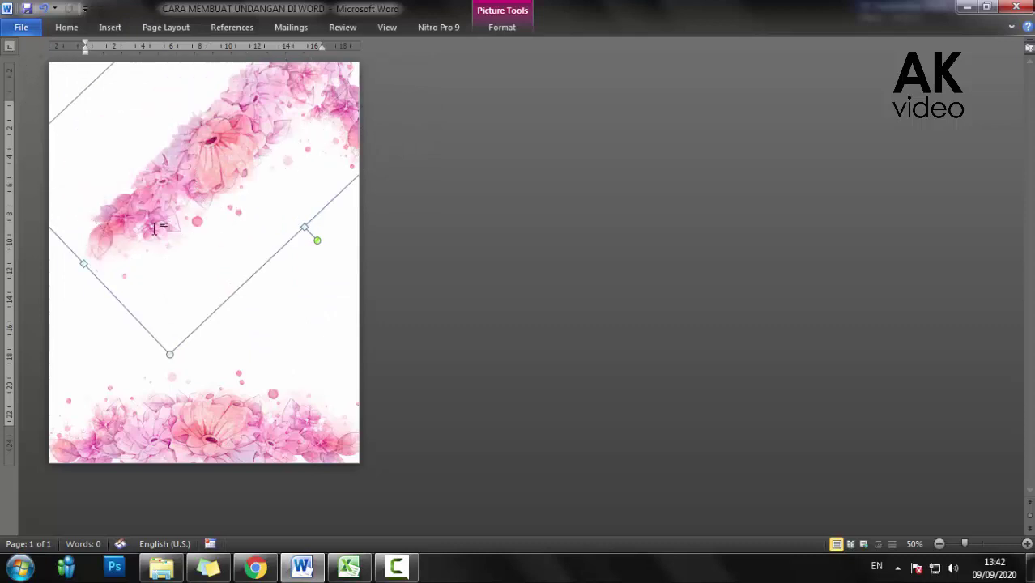
left_click_drag(293, 165, 302, 137)
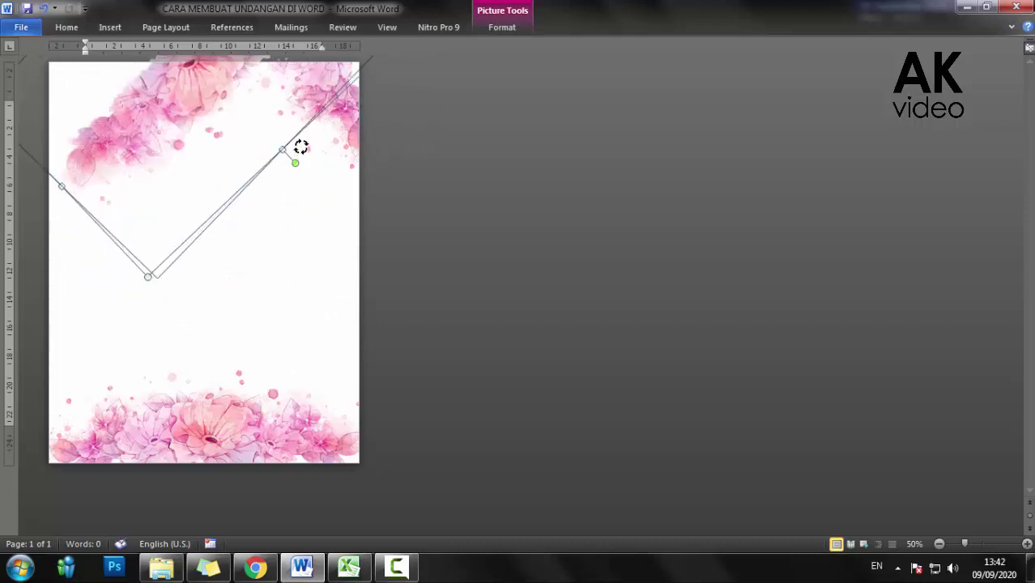
left_click(172, 243)
- Move the rotated copy up and left, enlarge it and fine-tune its angle
left_click(154, 172)
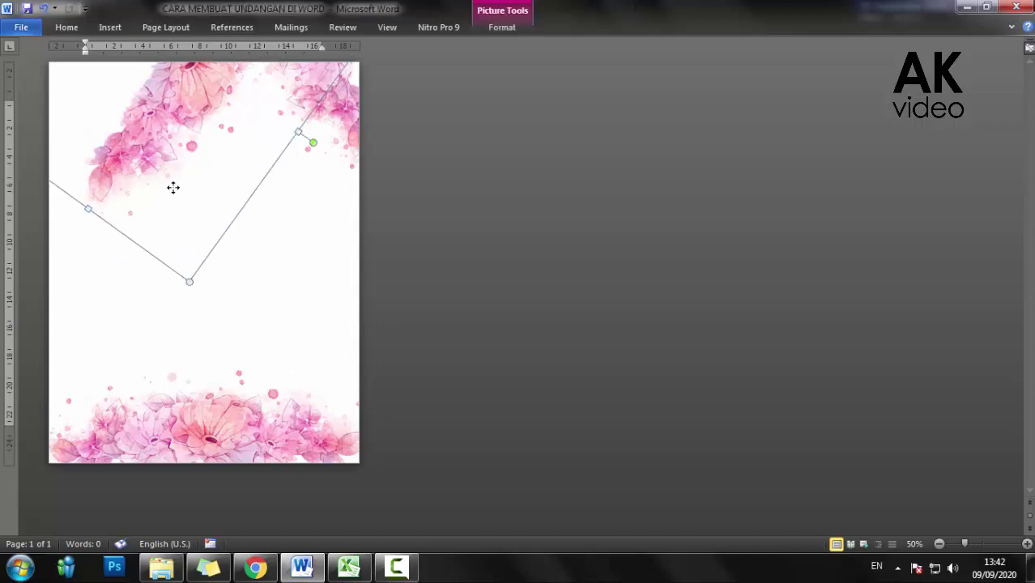
mouse_move(174, 187)
left_mouse_down()
mouse_move(148, 142)
mouse_move(132, 162)
left_mouse_up()
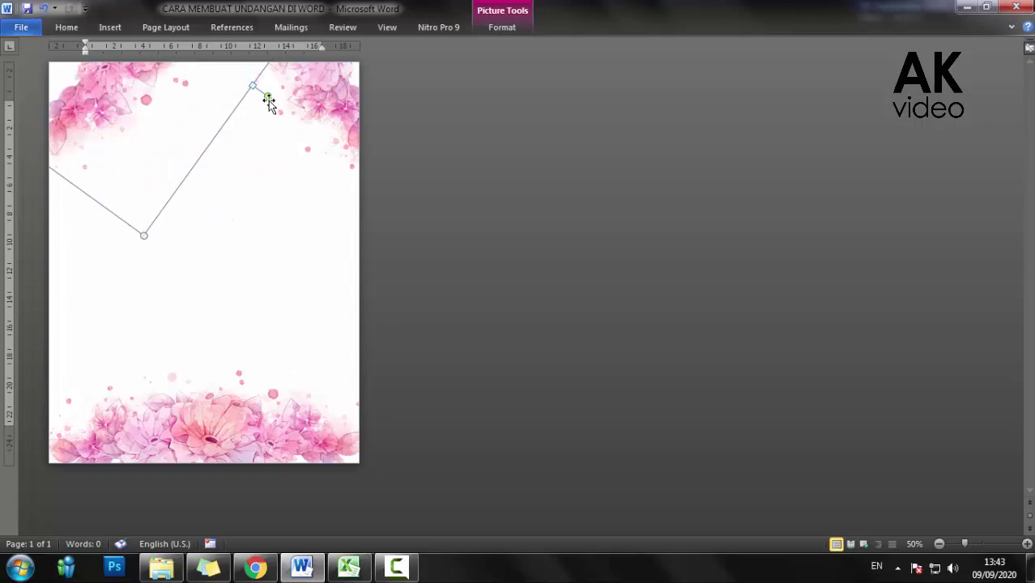
left_click_drag(271, 96, 273, 91)
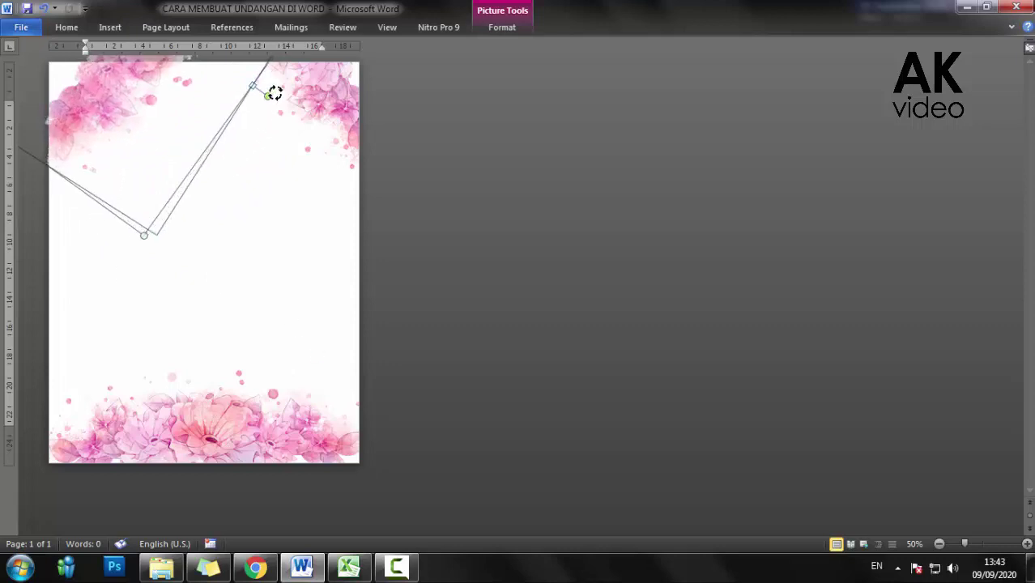
left_click_drag(156, 157, 128, 152)
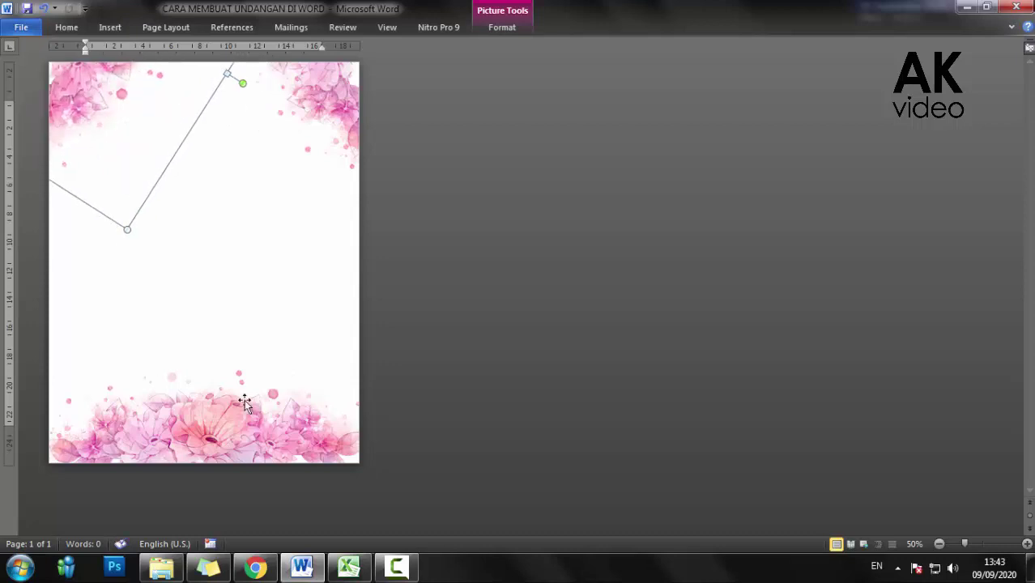
mouse_move(126, 152)
left_mouse_down()
mouse_move(137, 162)
mouse_move(183, 148)
left_mouse_up()
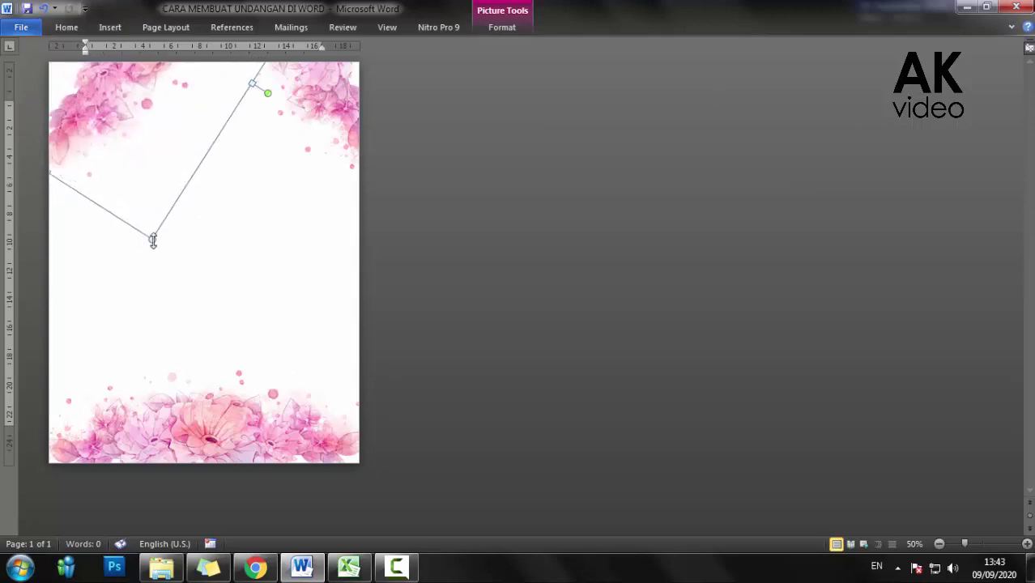
left_click_drag(153, 240, 161, 289)
left_click_drag(177, 179, 172, 165)
left_click_drag(160, 203, 166, 236)
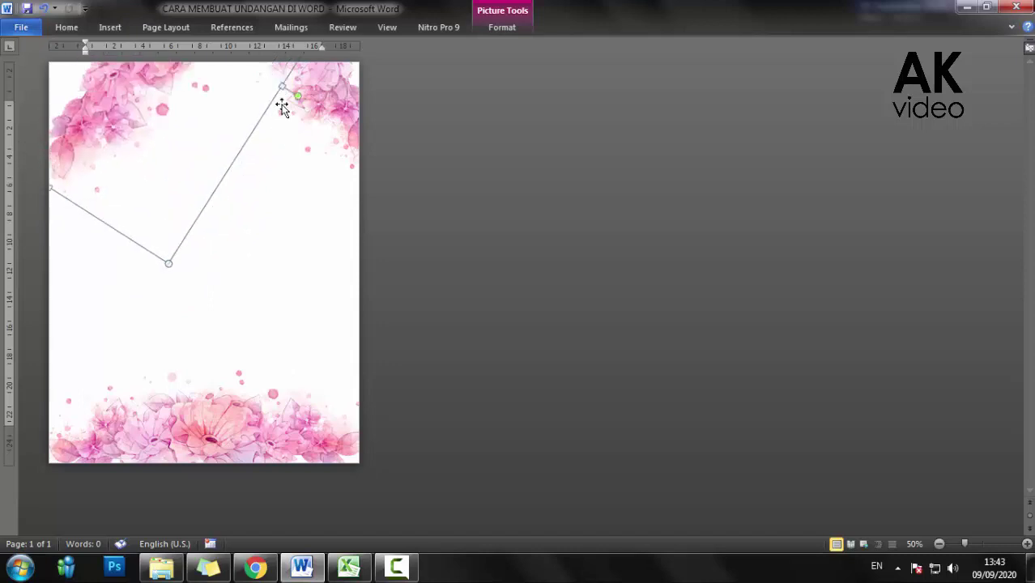
left_click_drag(299, 92, 301, 90)
mouse_move(190, 171)
left_mouse_down()
mouse_move(178, 155)
mouse_move(185, 116)
mouse_move(179, 131)
left_mouse_up()
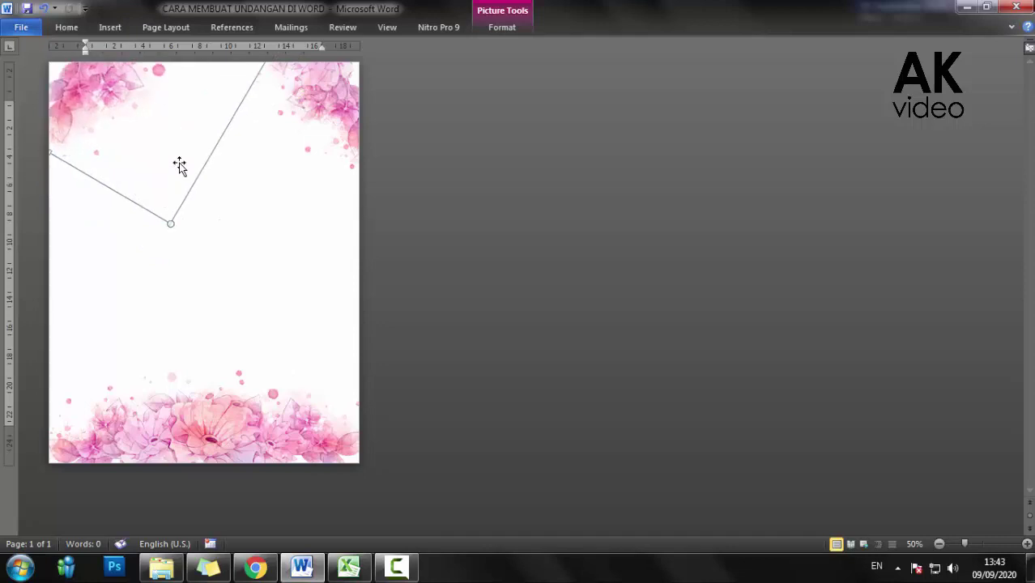
- Fit the flower copy snugly into the top-left corner with small rotation and position tweaks
key("Down")
key("Down")
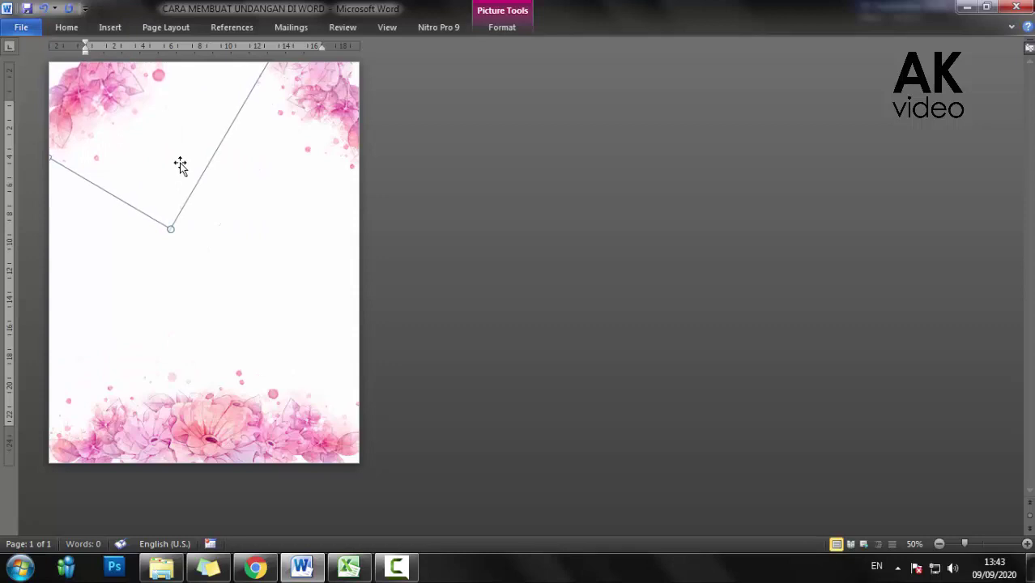
key("Down")
key("Down")
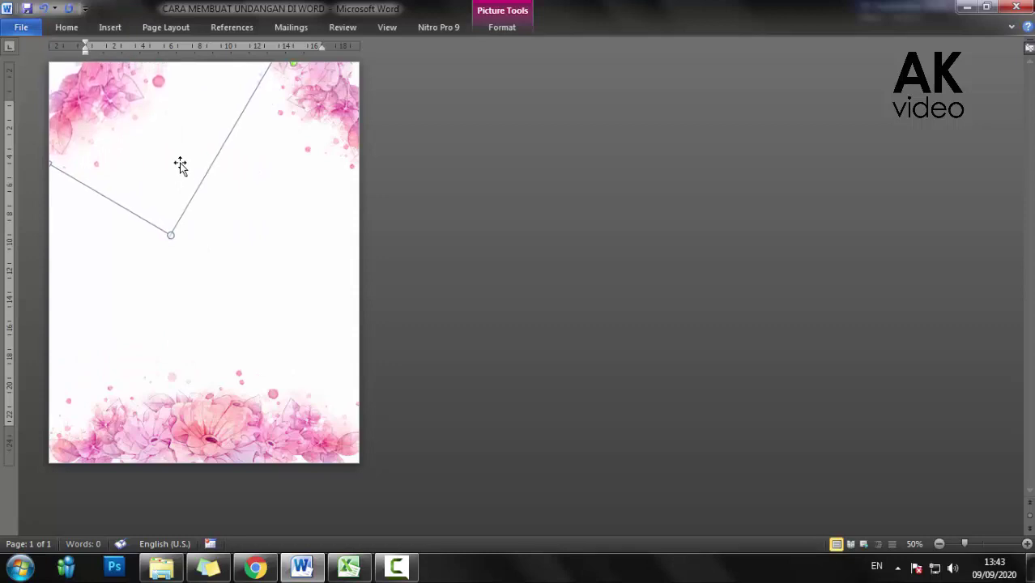
key("Down")
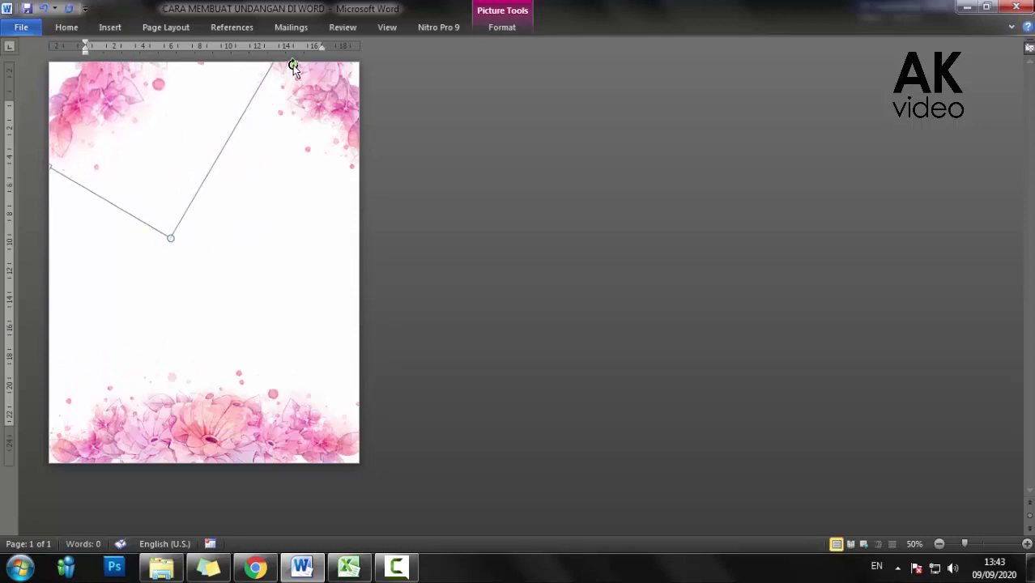
left_click_drag(293, 65, 284, 50)
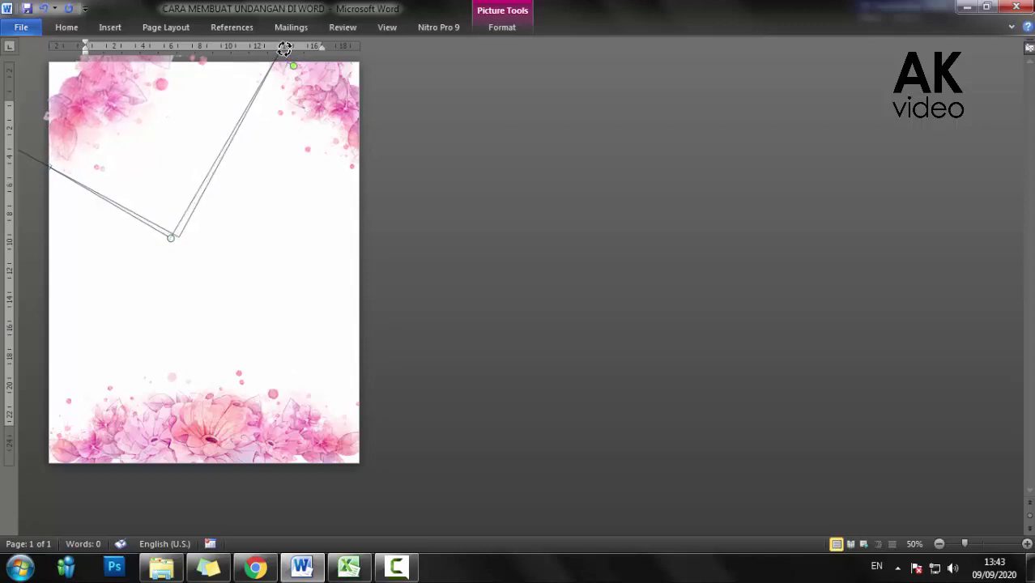
left_click_drag(285, 50, 282, 50)
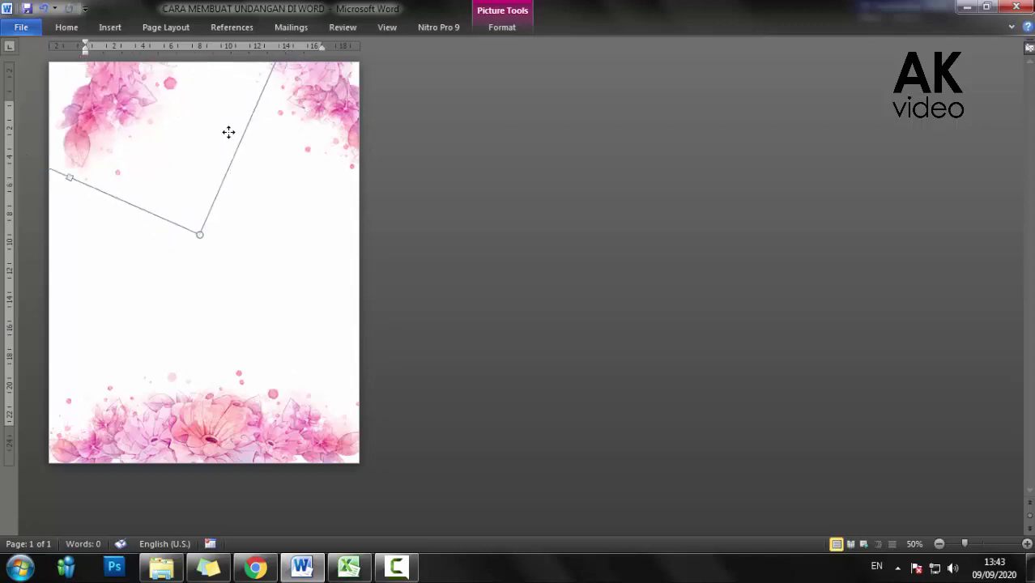
left_click_drag(229, 132, 211, 131)
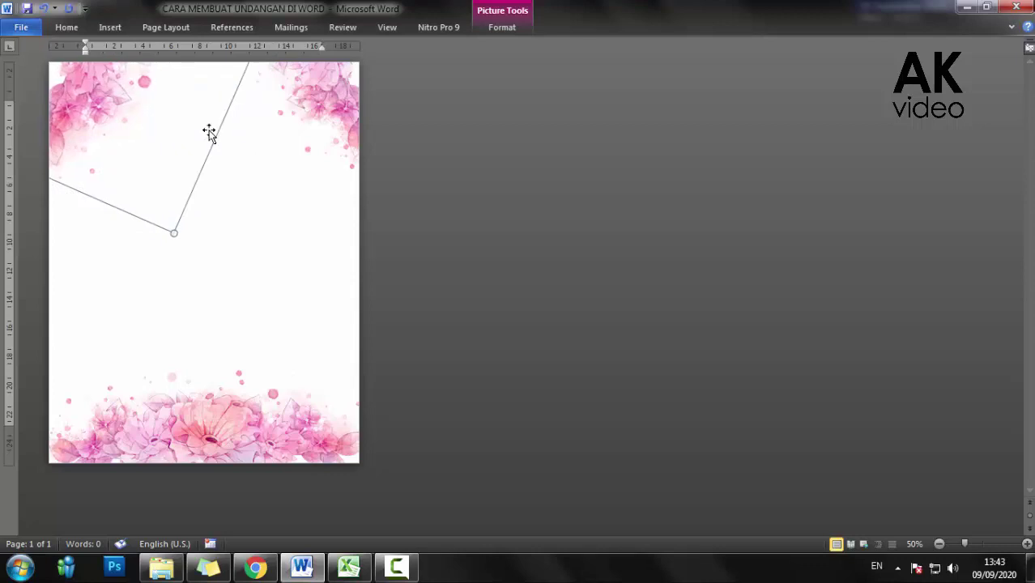
mouse_move(211, 131)
left_mouse_down()
mouse_move(182, 133)
mouse_move(192, 130)
left_mouse_up()
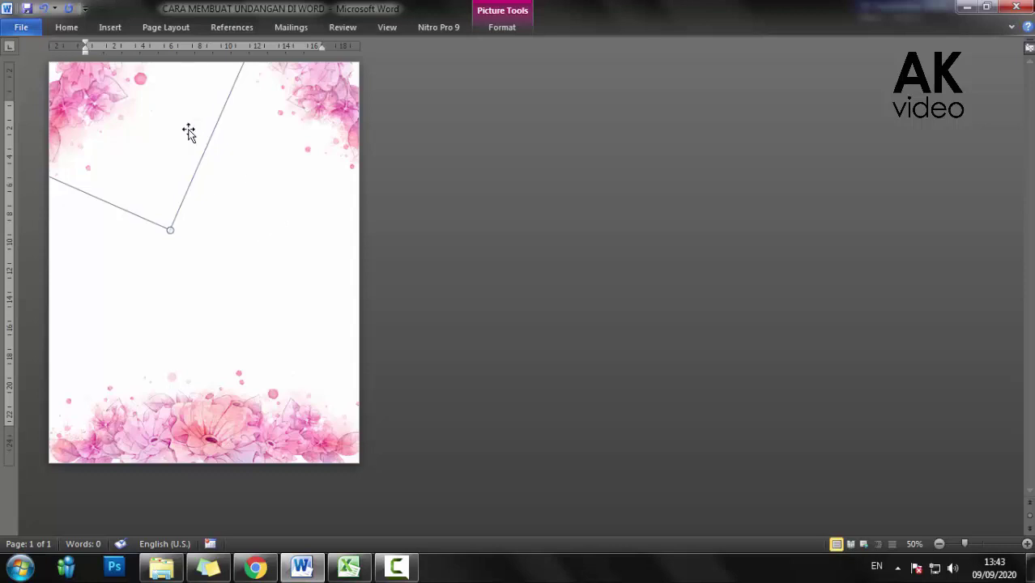
left_click_drag(188, 132, 184, 175)
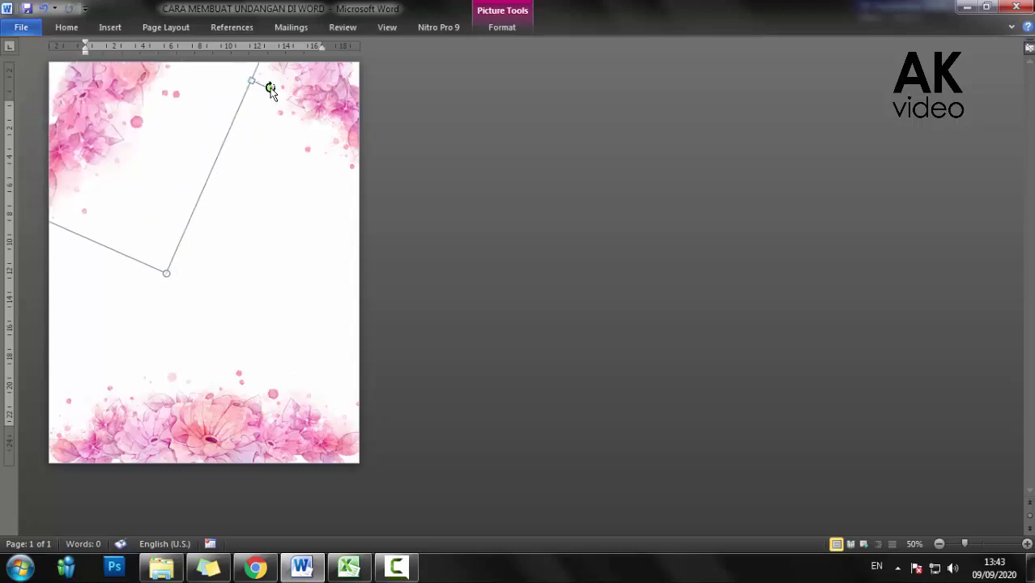
left_click_drag(270, 90, 286, 101)
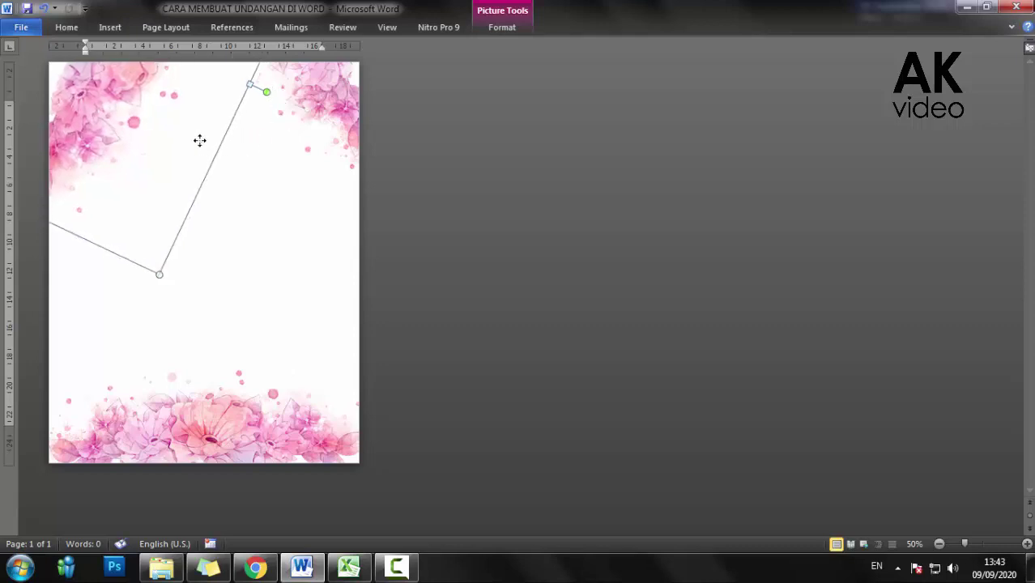
key("Left")
key("Left")
key("Left")
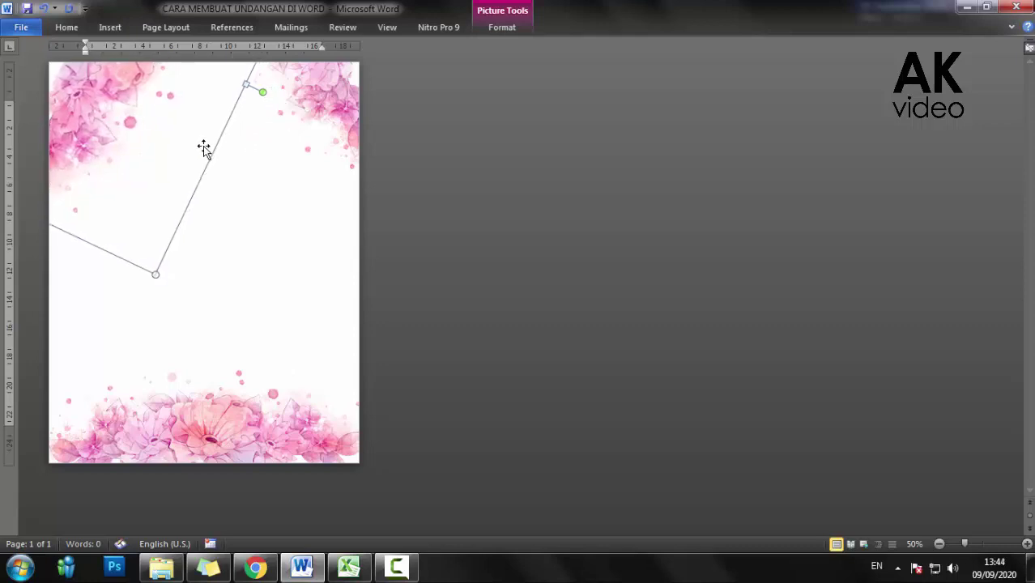
key("Left")
key("Left")
key("Left")
key("Left")
key("Left")
key("Left")
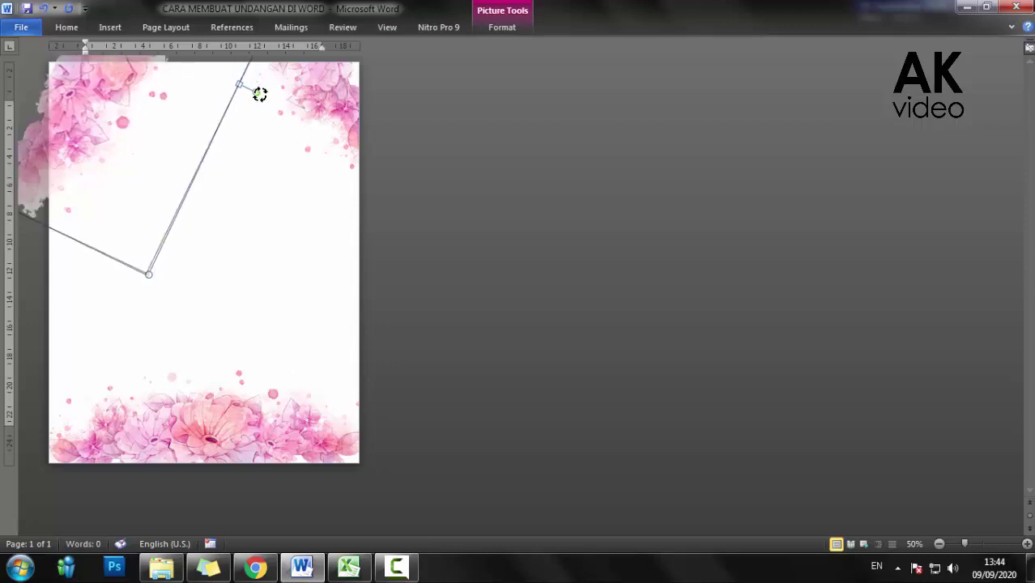
- Rotate the top-right flowers clockwise and nudge them left, down and right
mouse_move(257, 92)
left_mouse_down()
mouse_move(355, 114)
mouse_move(355, 138)
left_mouse_up()
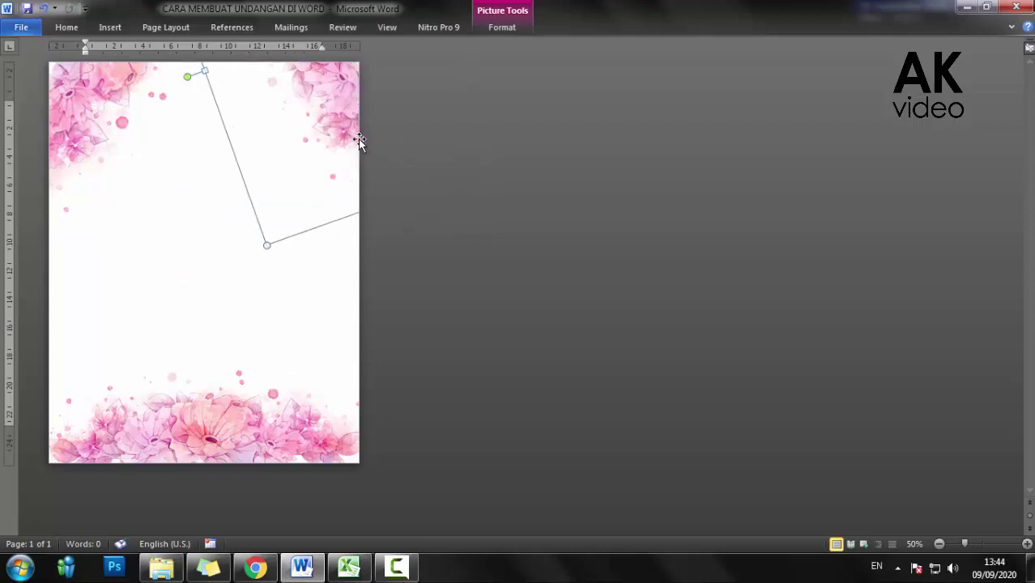
key("Left")
key("Left")
key("Left")
key("Left")
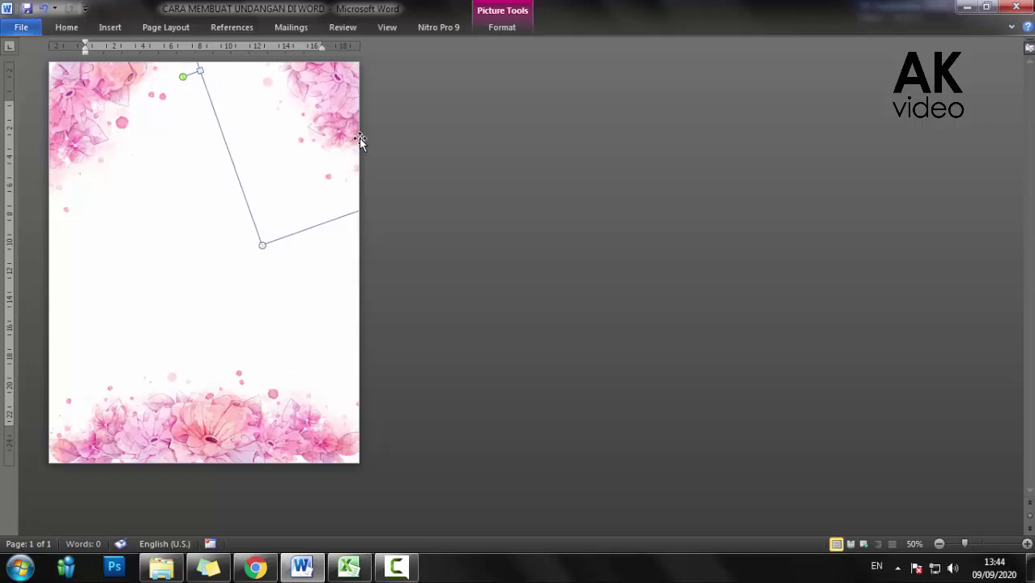
key("Left")
key("Left")
key("Left")
key("Down")
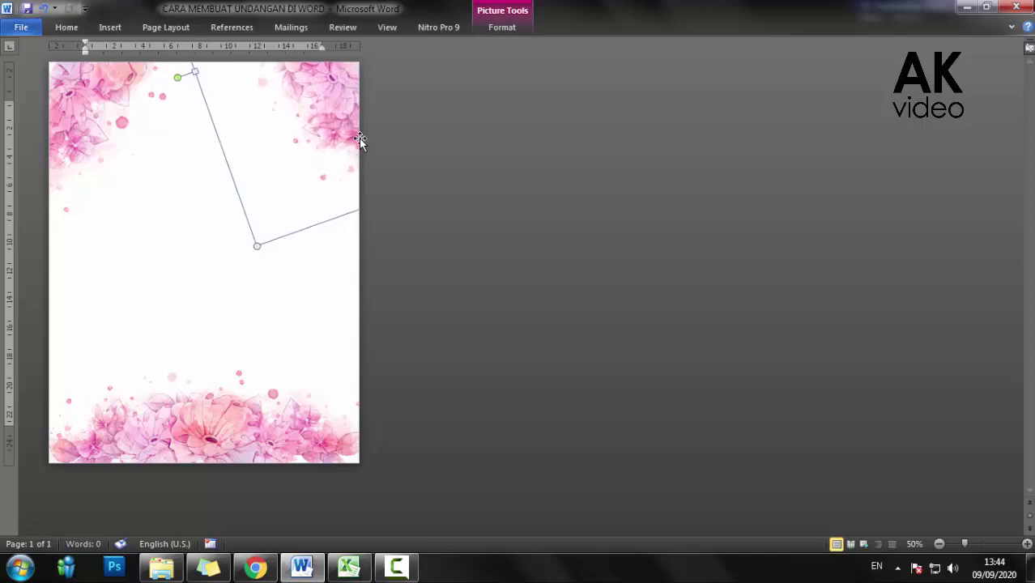
key("Down")
key("Down")
key("Down")
key("Down")
key("Down")
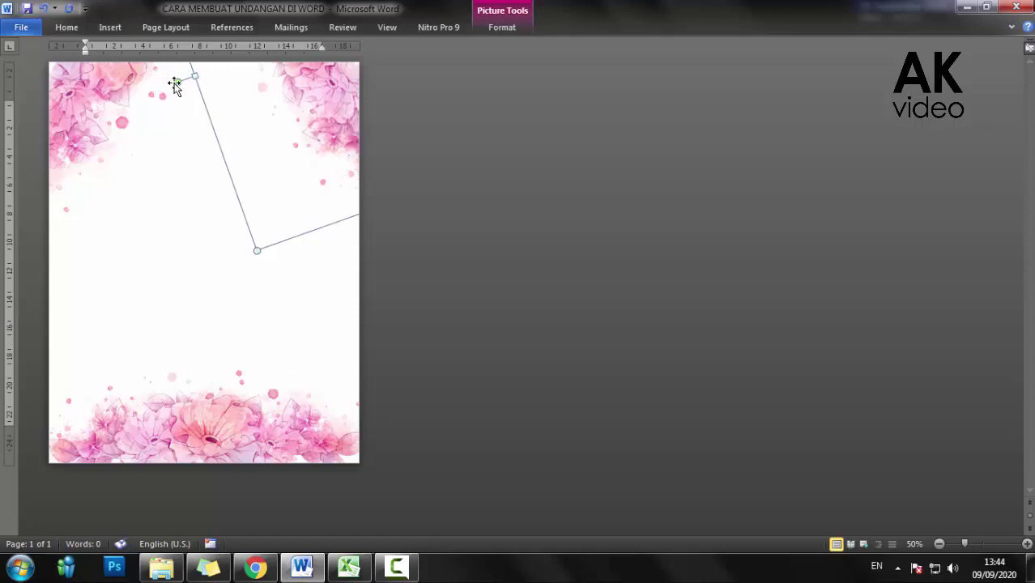
left_click_drag(178, 85, 179, 100)
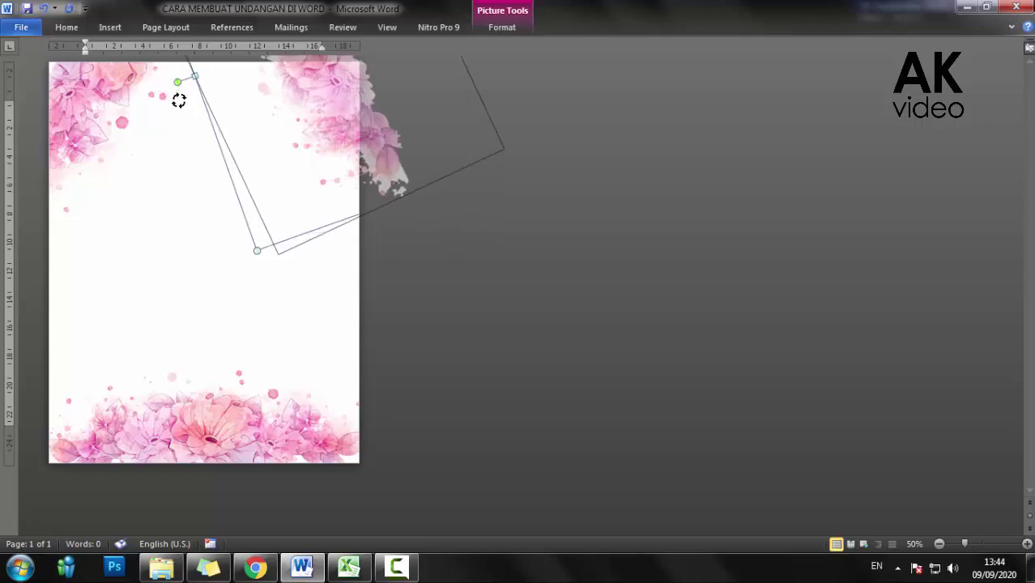
key("Down")
key("Down")
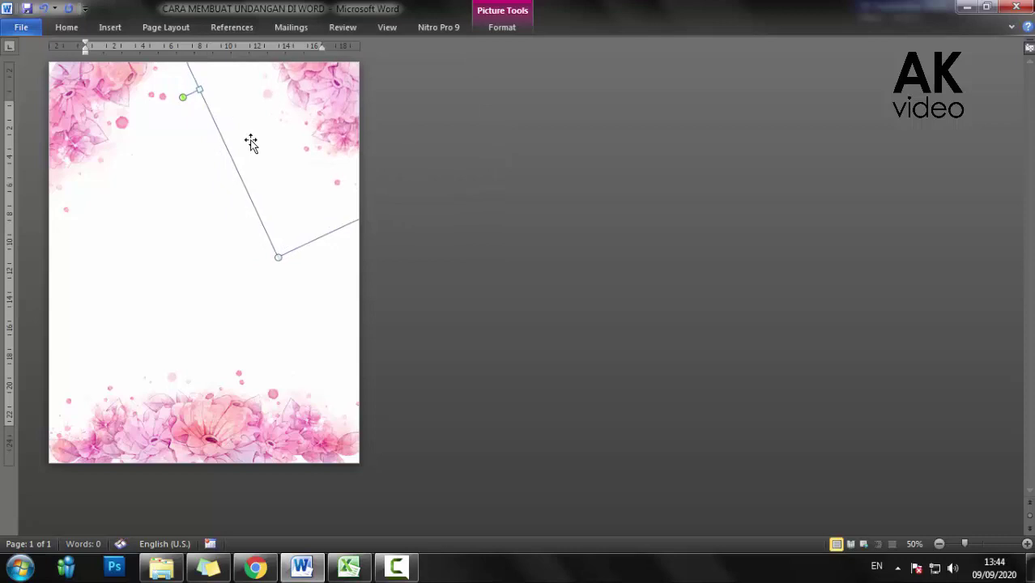
key("Down")
key("Down")
key("Down")
key("Down")
key("Right")
key("Right")
key("Right")
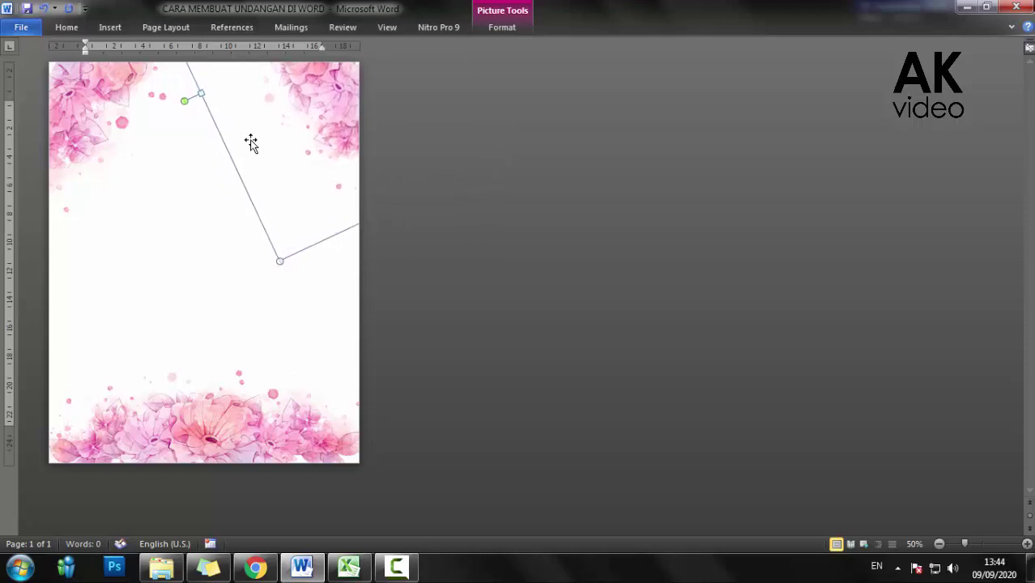
key("Right")
key("Right")
key("Right")
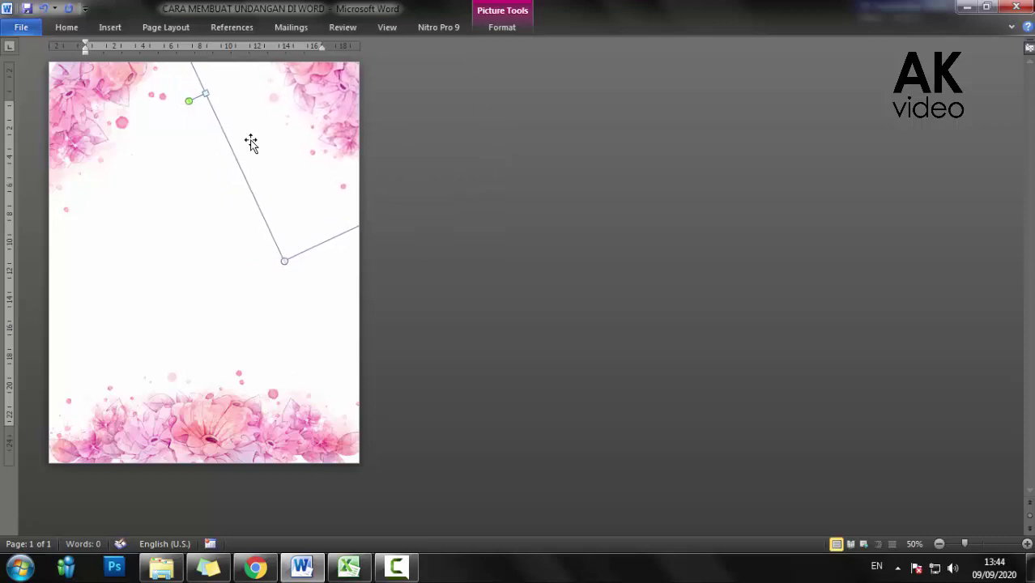
key("Down")
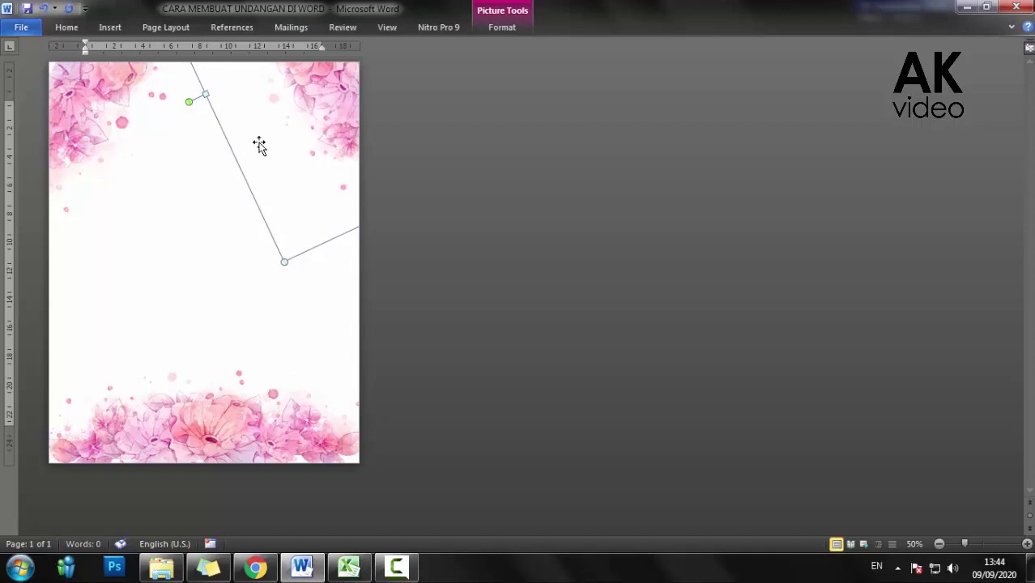
key("Down")
key("Down")
key("Down")
key("Down")
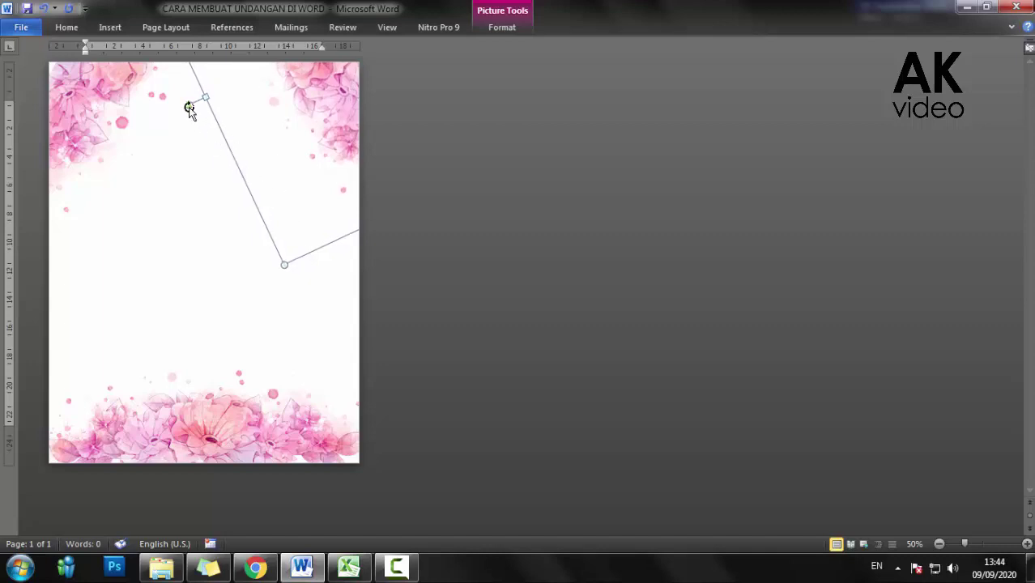
- Tilt the top-right flowers slightly more, nudge them down into the corner and deselect
left_click_drag(187, 110, 187, 112)
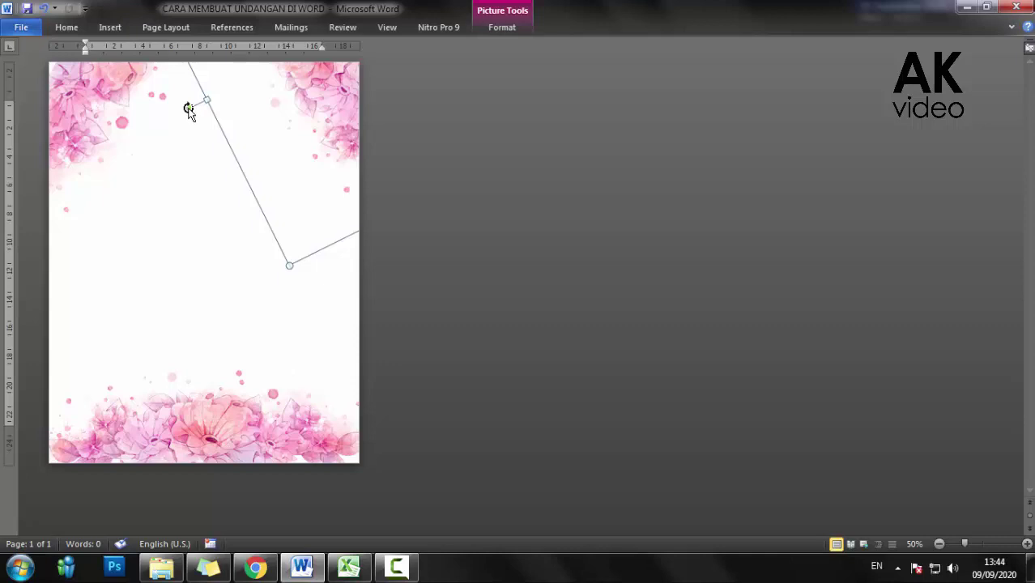
left_click(190, 215)
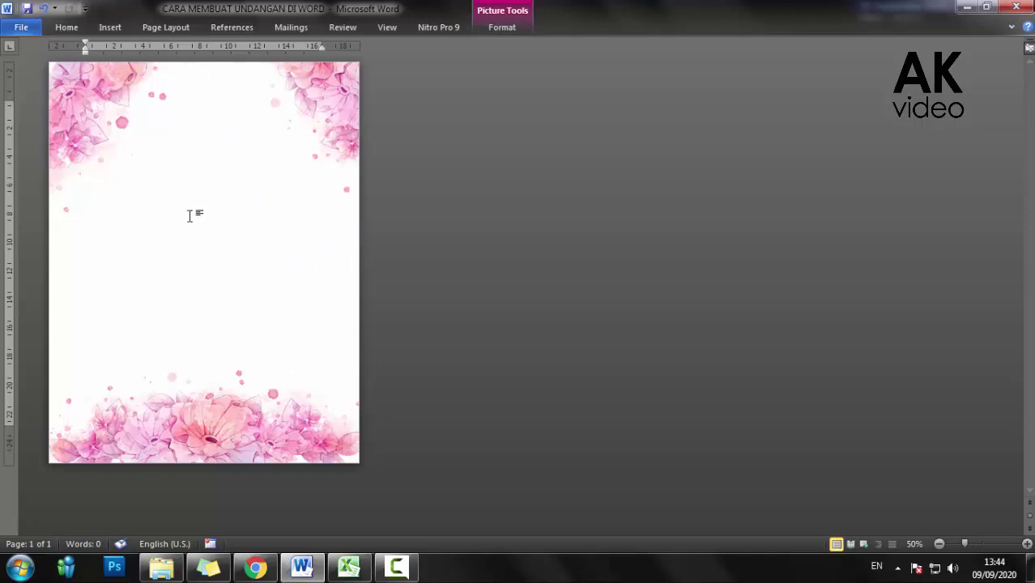
left_click(340, 99)
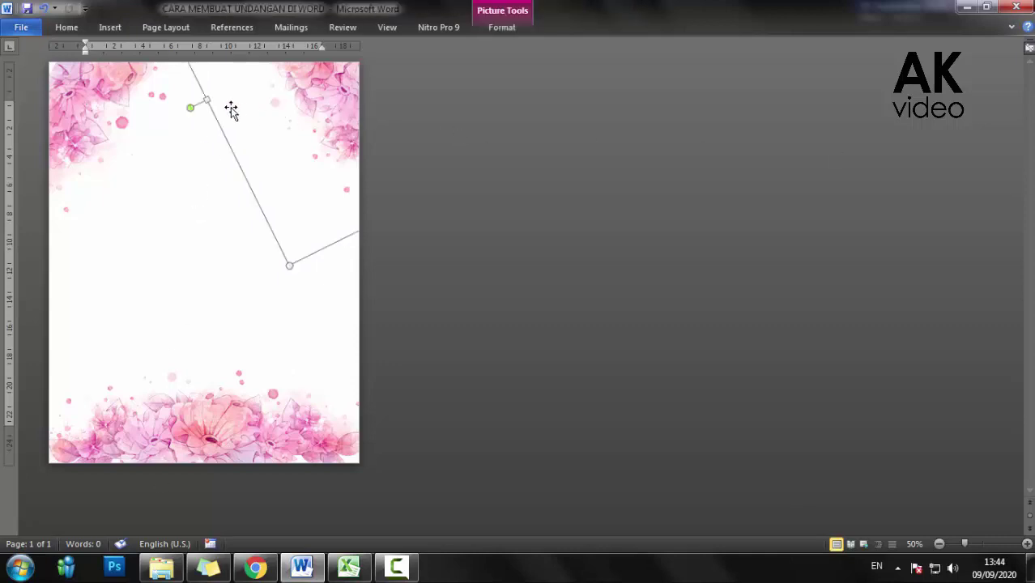
left_click_drag(190, 109, 195, 116)
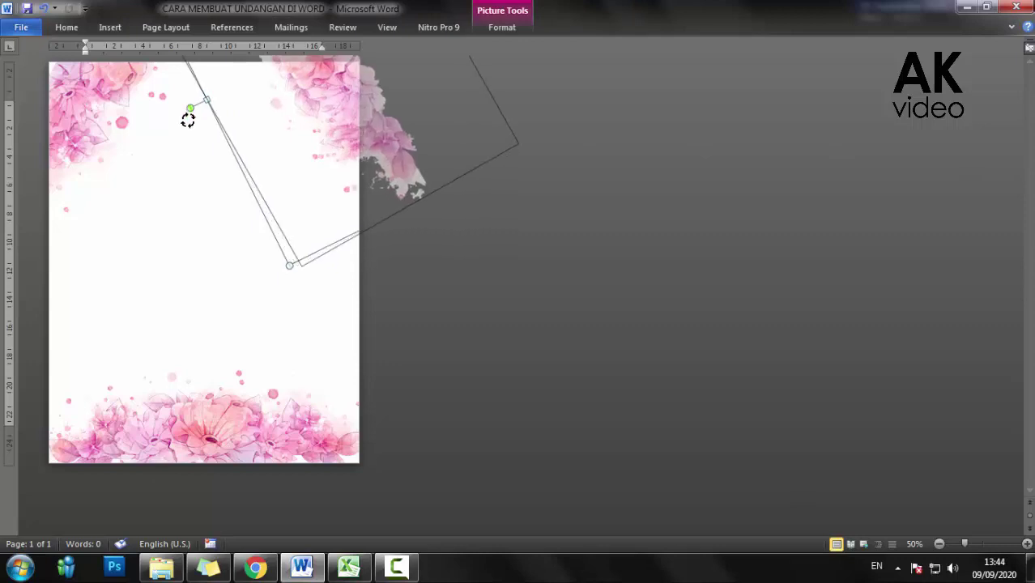
left_click_drag(295, 134, 299, 137)
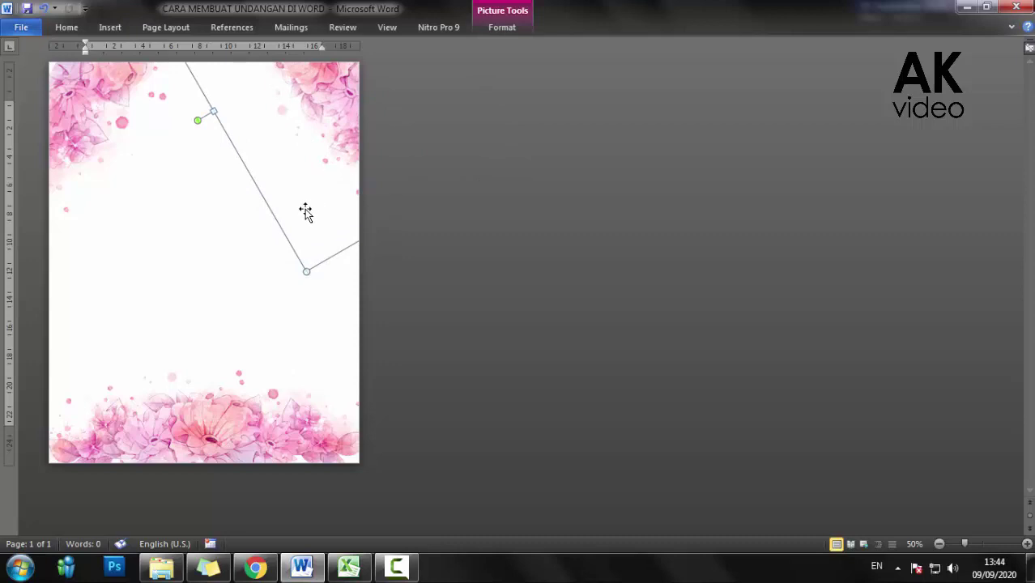
key("Left")
key("Left")
key("Down")
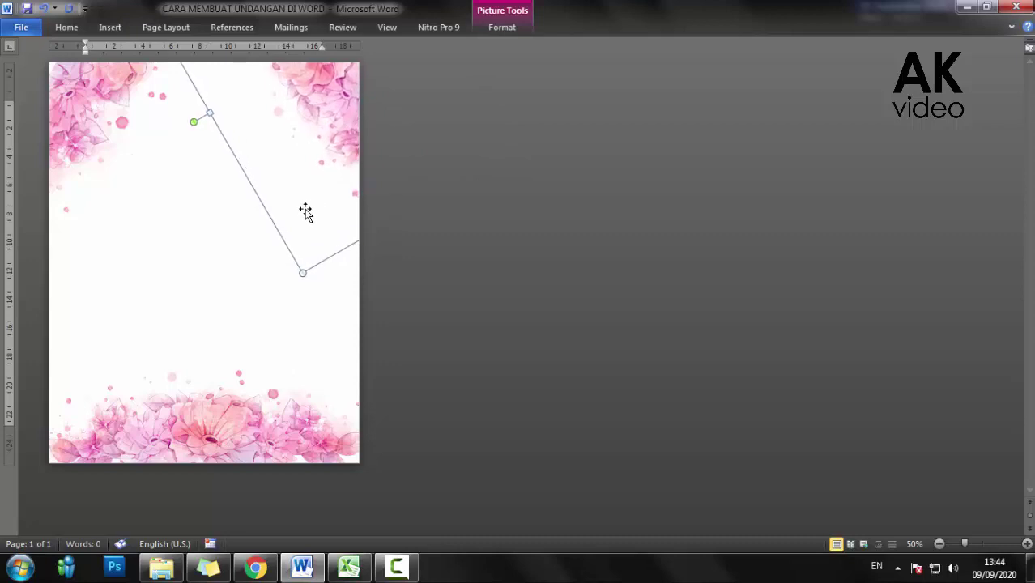
key("Down")
key("Down")
key("Down")
key("Down")
key("Down")
key("Down")
key("Down")
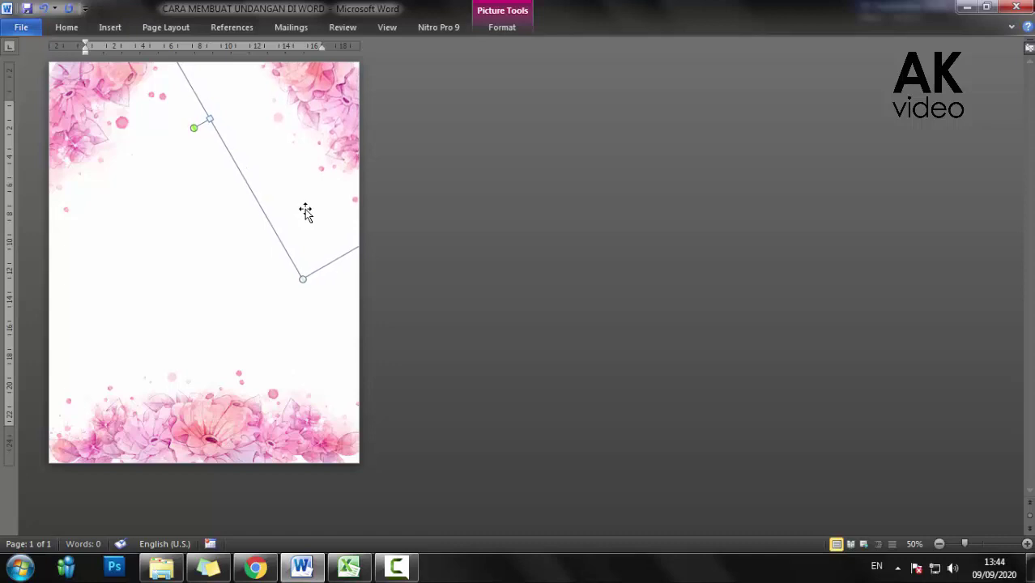
key("Down")
key("Down")
left_click(461, 172)
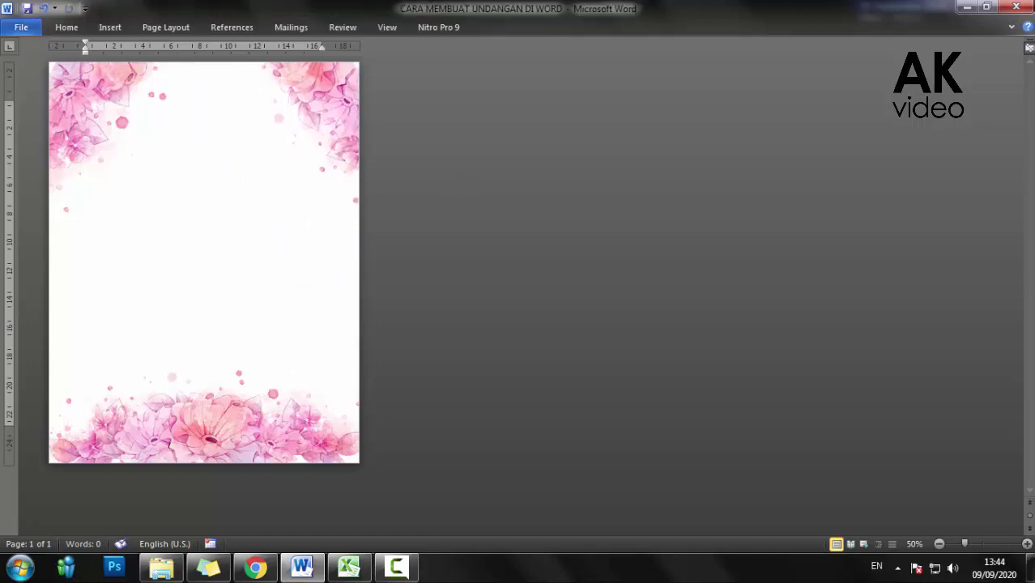
- Save the document, then draw a text box in the upper left containing 'SAVE THE DATE' and select its text
left_click(26, 9)
left_click(120, 28)
left_click(220, 81)
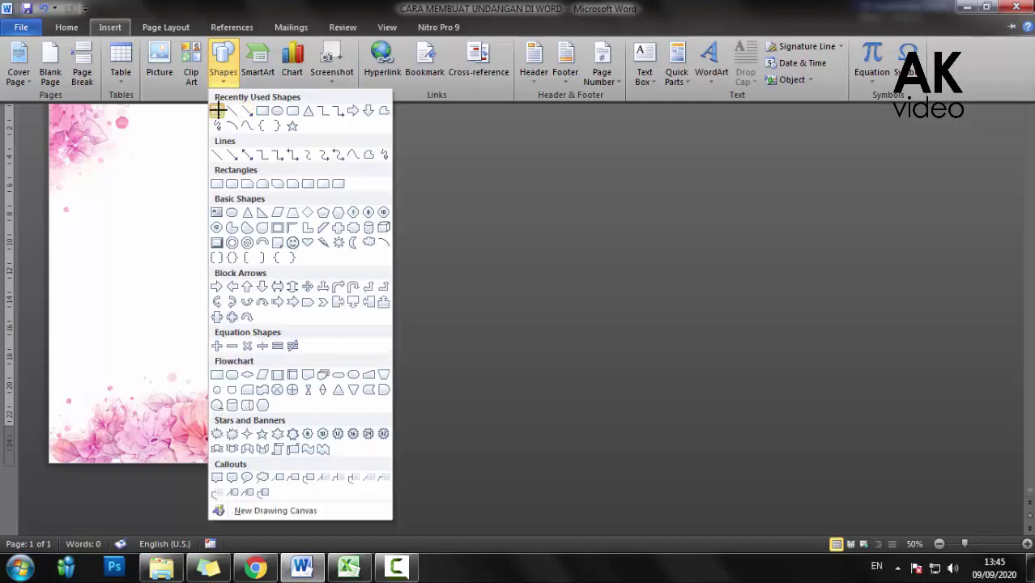
left_click(218, 111)
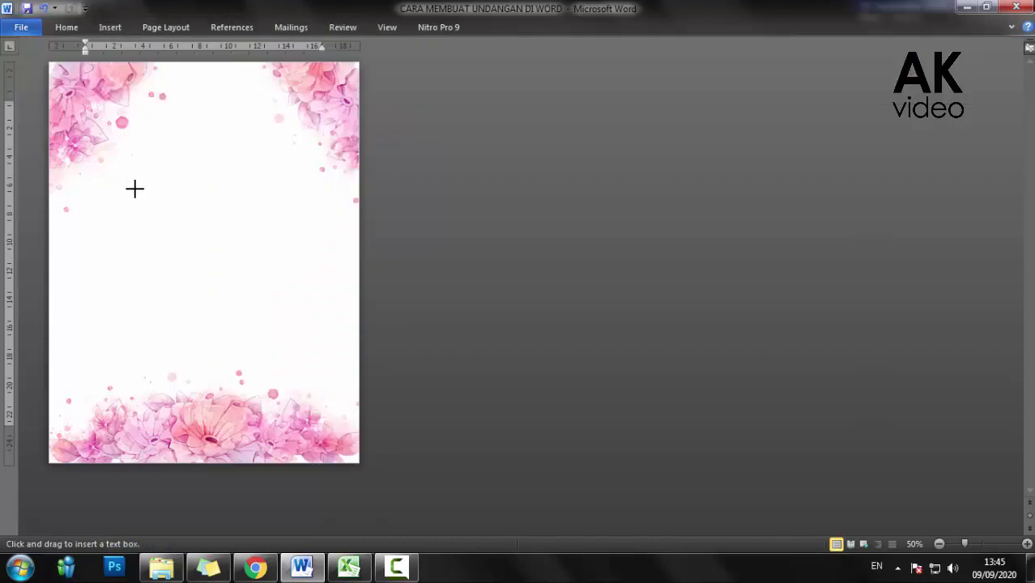
left_click(134, 188)
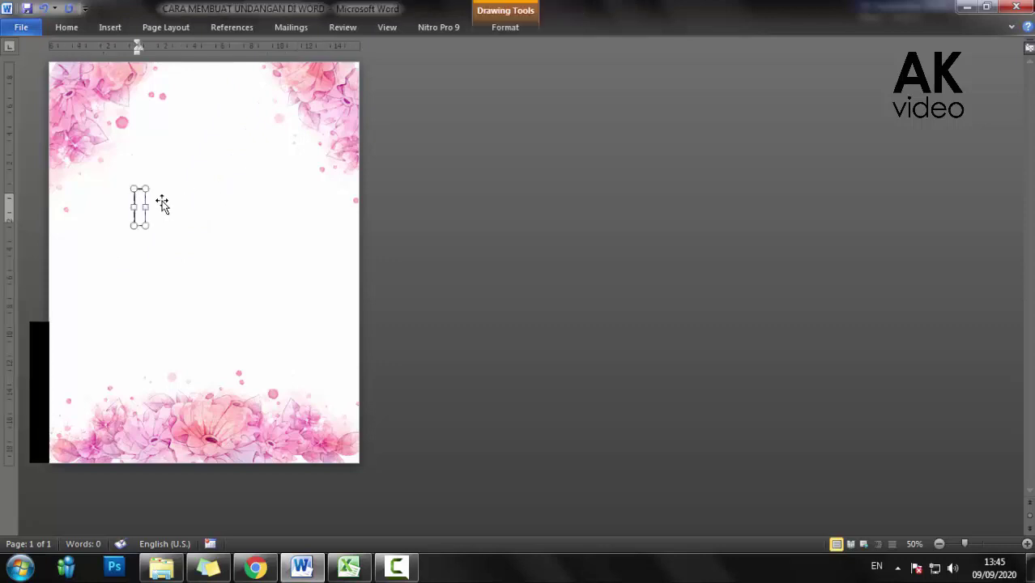
type("S")
type("AVE")
type(" THE DATE")
key("ctrl+a")
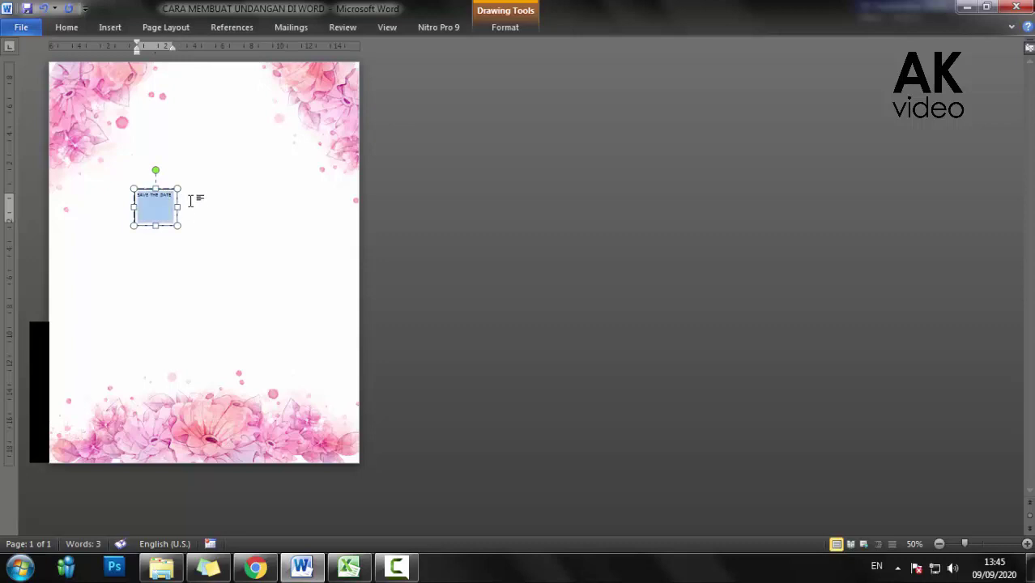
- Format 'SAVE THE DATE' in Century Gothic at a larger size and drag its box toward the centre
left_click(70, 27)
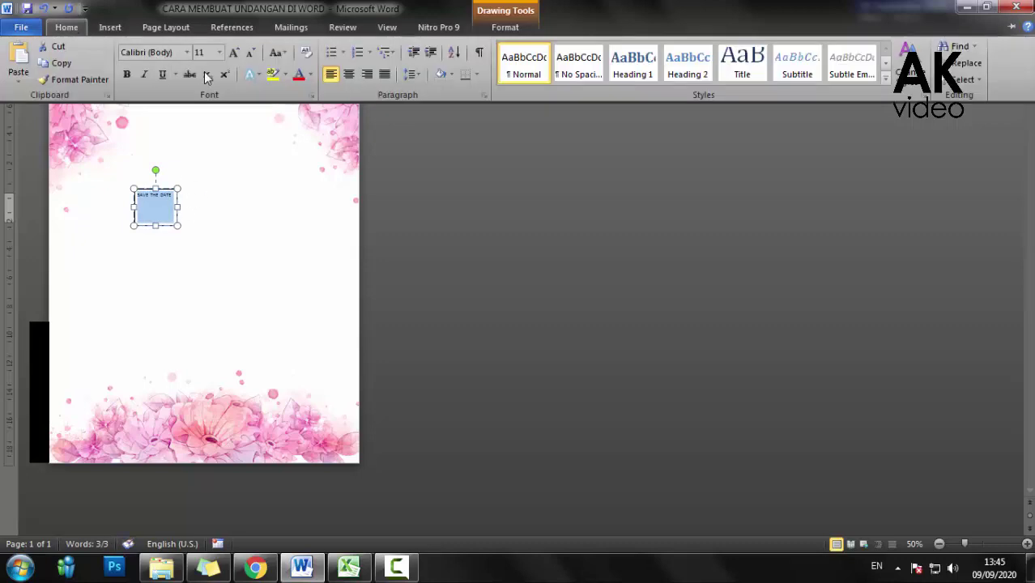
left_click(186, 52)
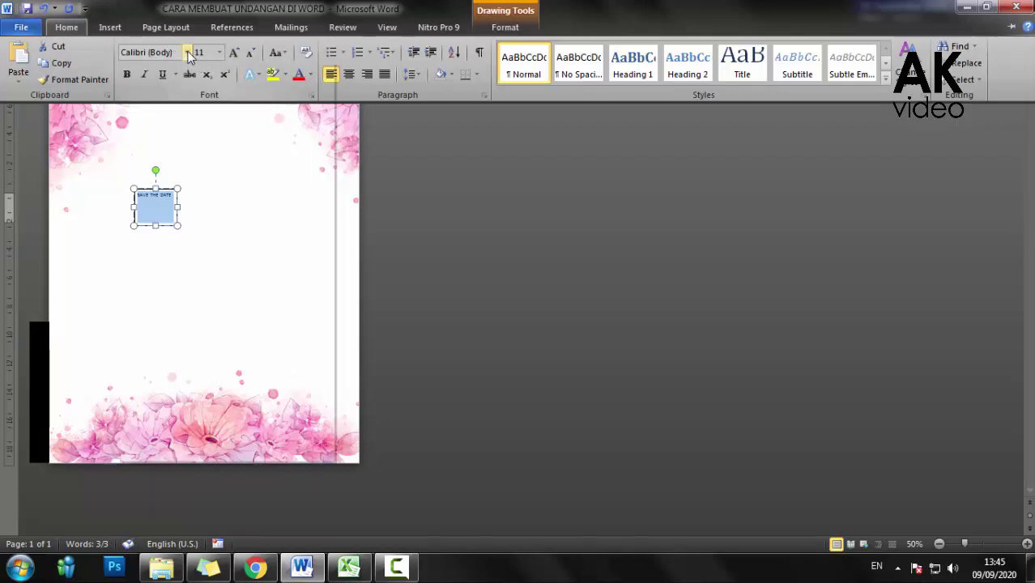
left_click(173, 55)
left_click(172, 53)
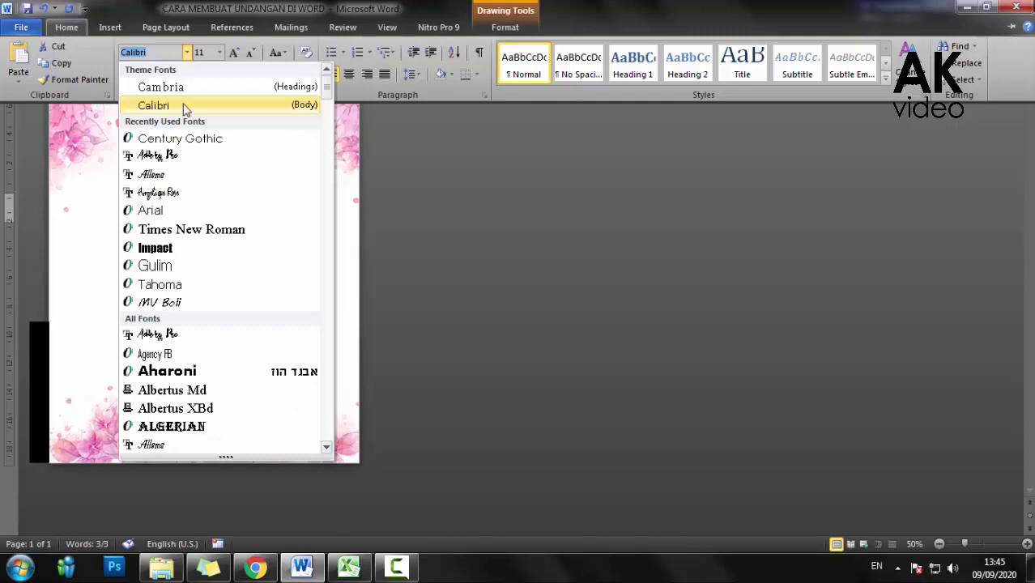
left_click(179, 141)
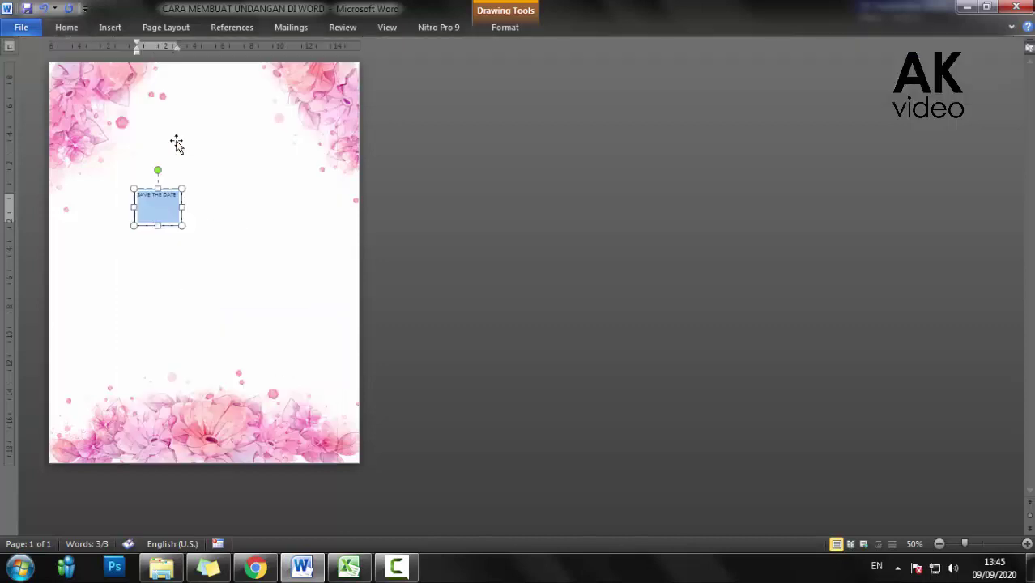
left_click(69, 27)
left_click(219, 52)
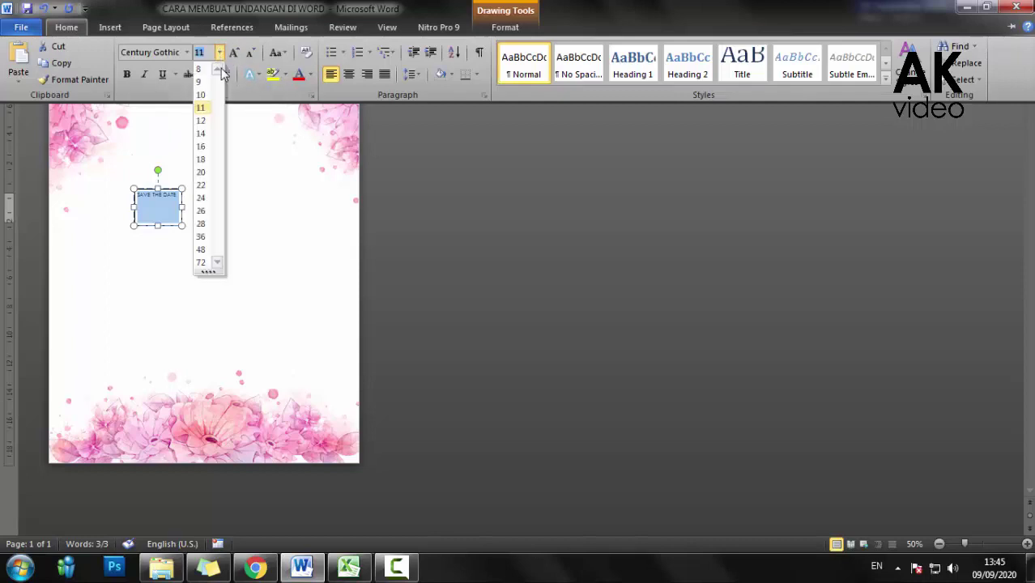
left_click(207, 186)
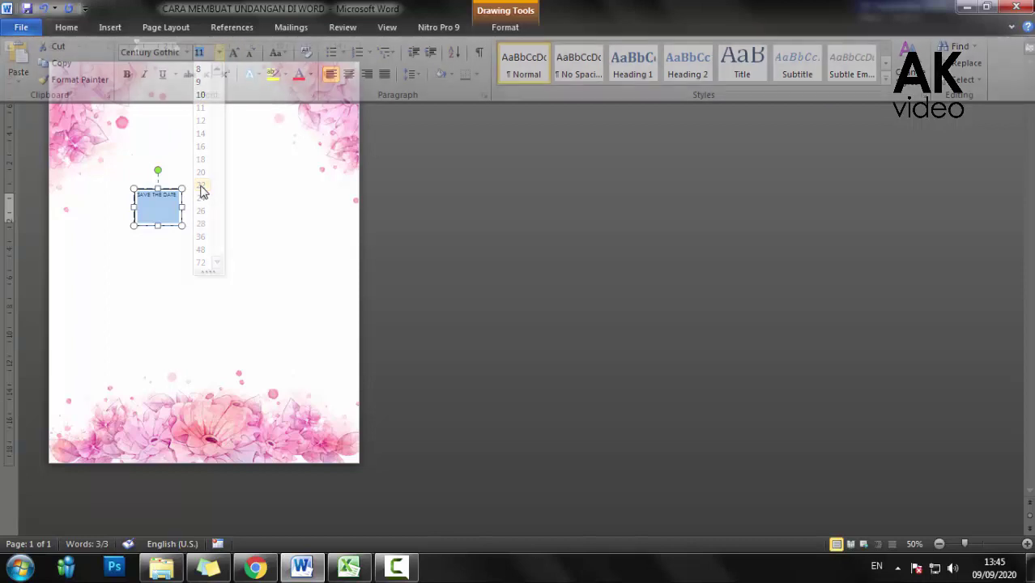
left_click_drag(200, 192, 231, 119)
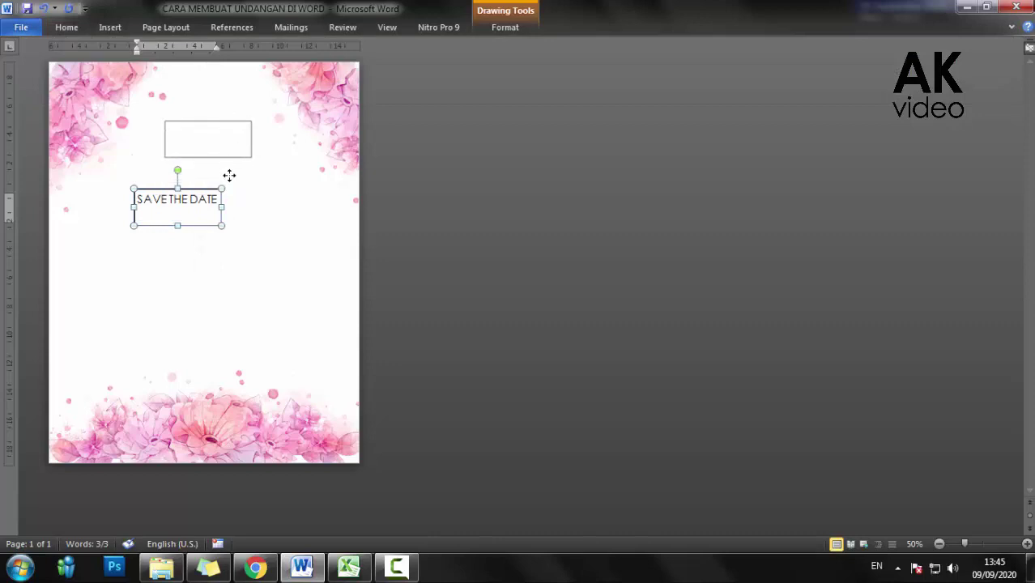
left_click_drag(231, 119, 226, 239)
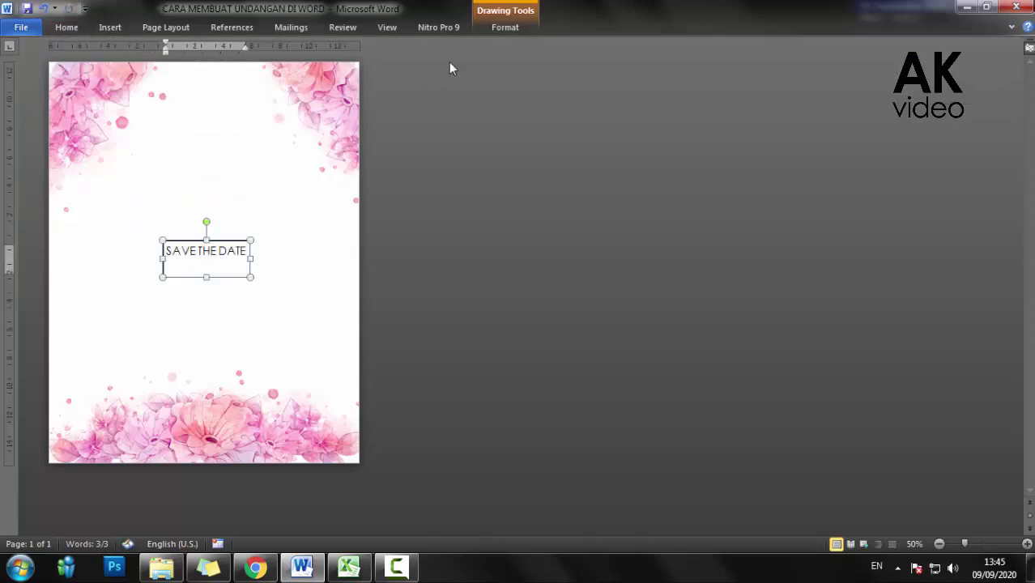
- Shrink the SAVE THE DATE box to fit its text and add the missing space
left_click(499, 28)
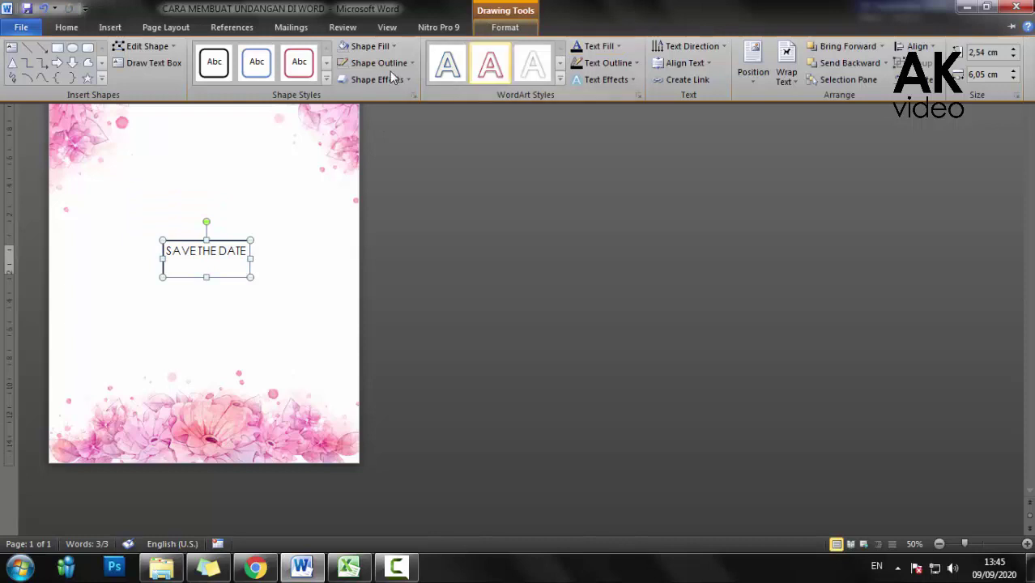
double_click(507, 27)
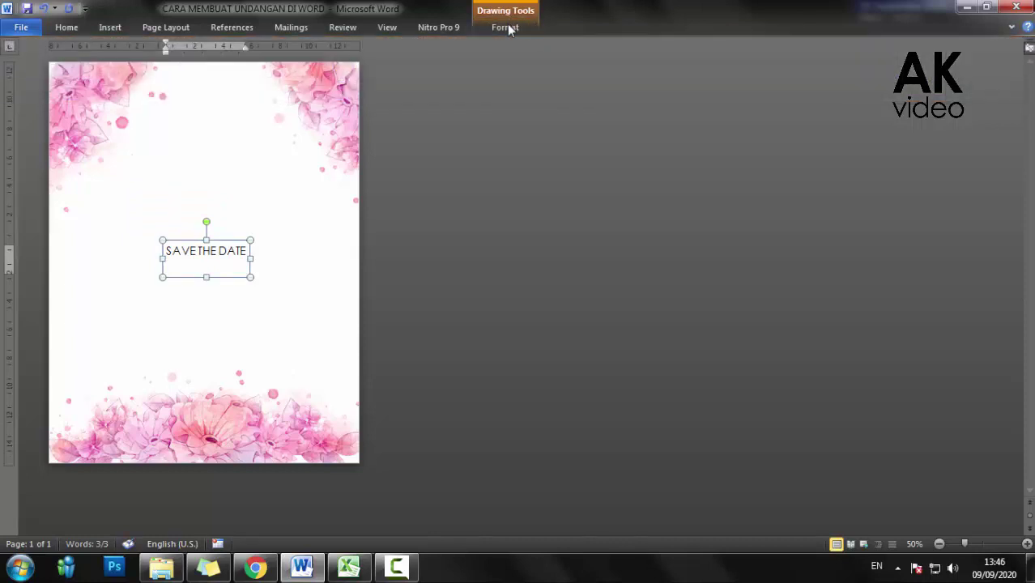
double_click(508, 26)
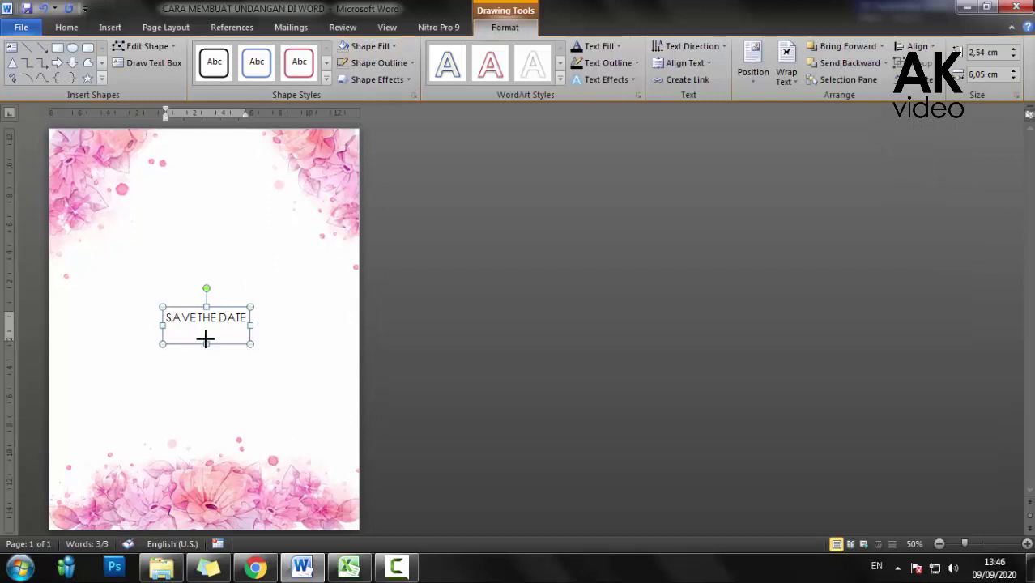
left_click_drag(206, 343, 207, 331)
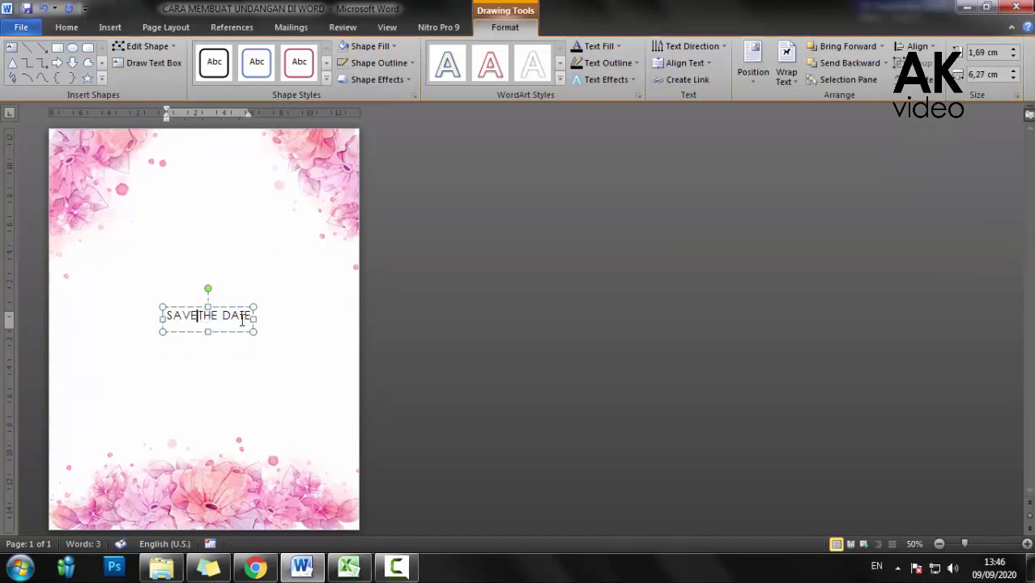
left_click(228, 307)
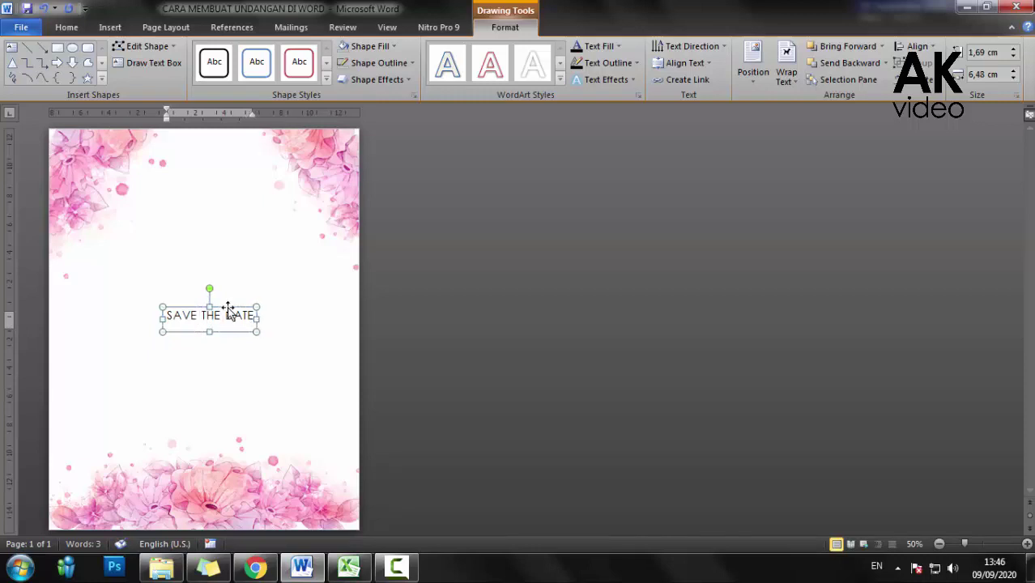
left_click_drag(228, 311, 227, 305)
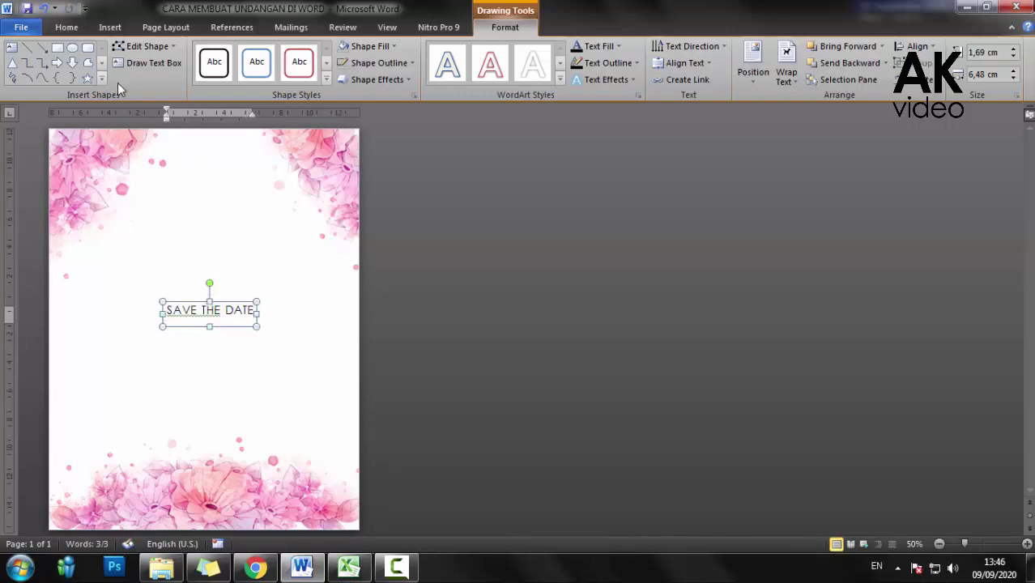
- Paste a duplicate SAVE THE DATE box and move it toward the top of the page
left_click(66, 28)
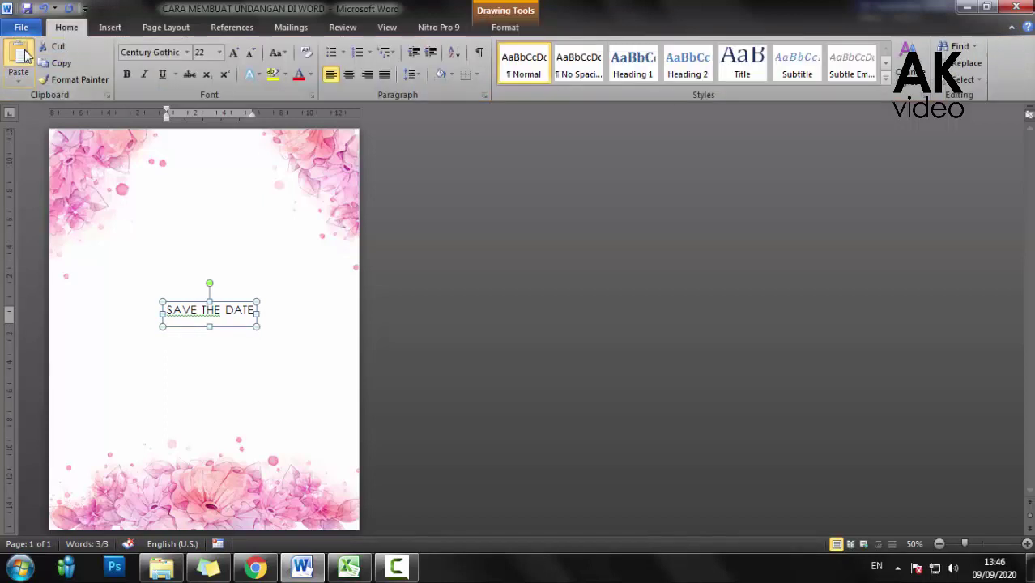
left_click(20, 56)
mouse_move(233, 337)
left_mouse_down()
mouse_move(223, 236)
mouse_move(163, 227)
left_mouse_up()
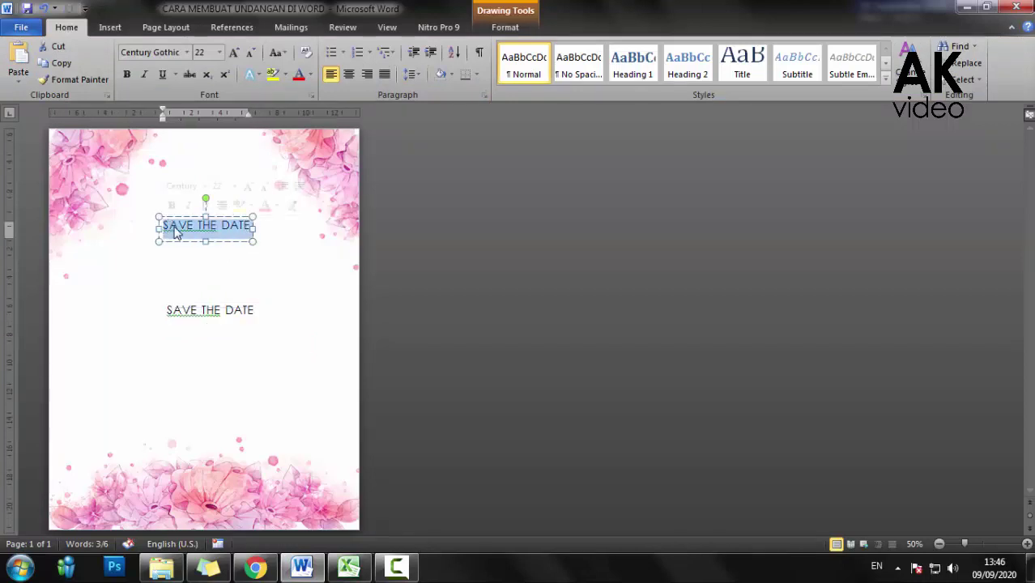
- Replace the duplicated text with 'MARSELO' and select it
type("MA")
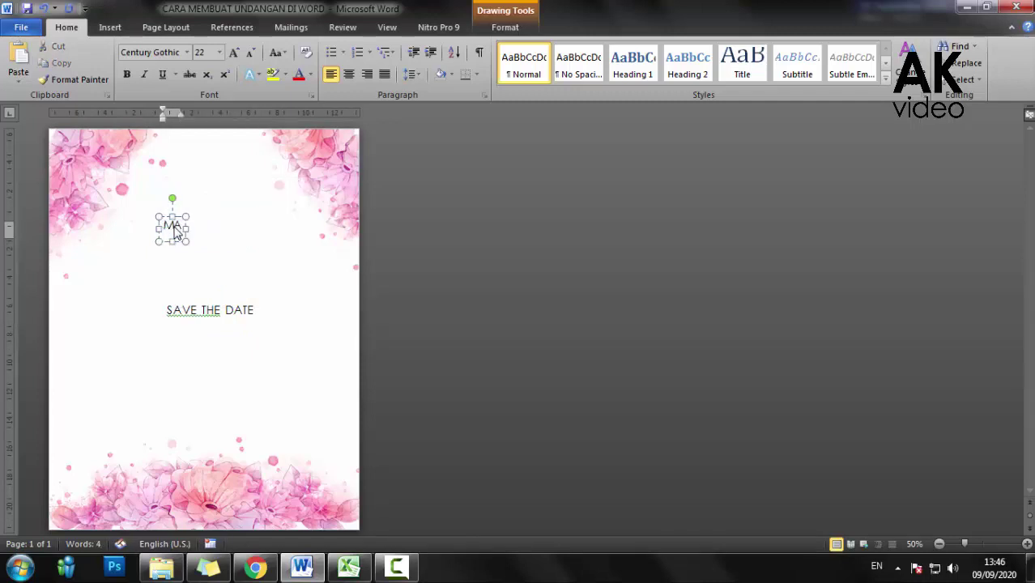
type("R")
type("SE")
type("LO")
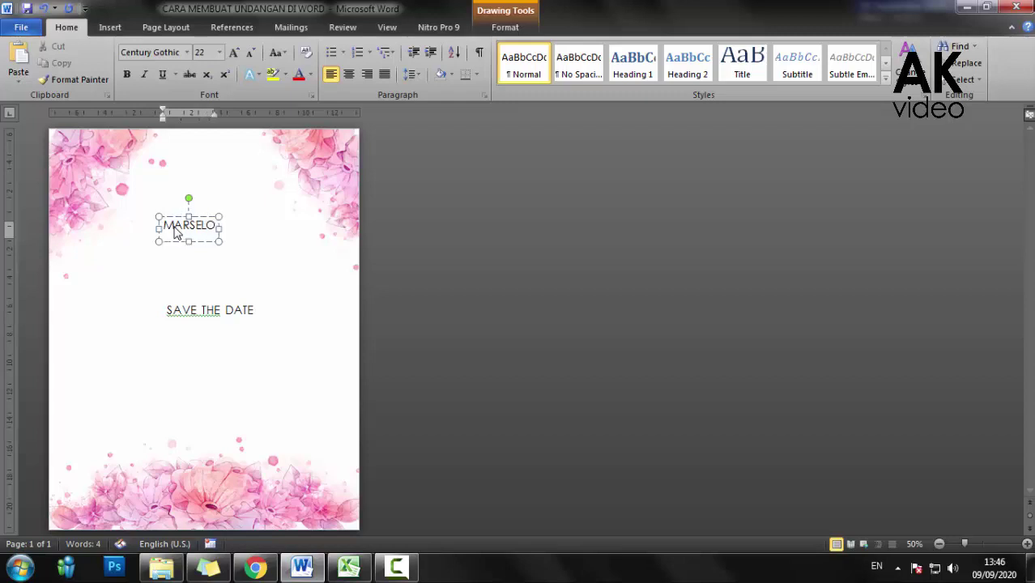
key("ctrl+a")
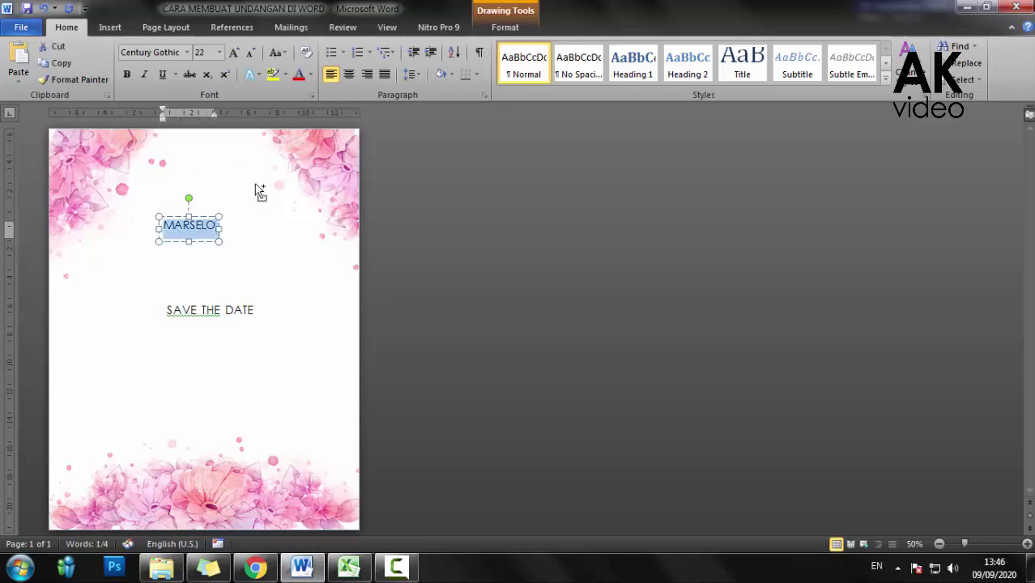
- Make MARSELO bold at 36 pt and make its text box slightly taller
left_click(127, 74)
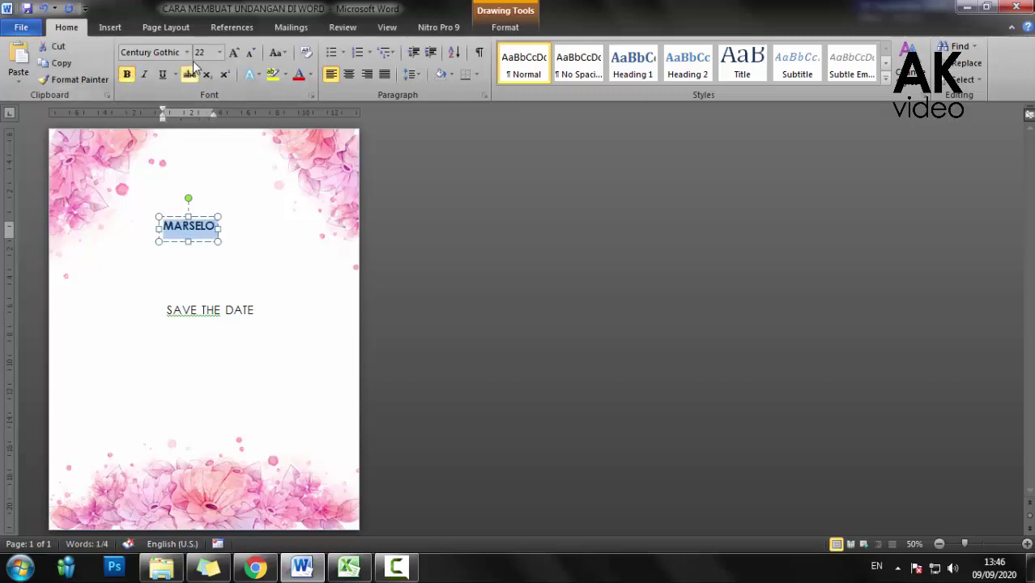
left_click(219, 53)
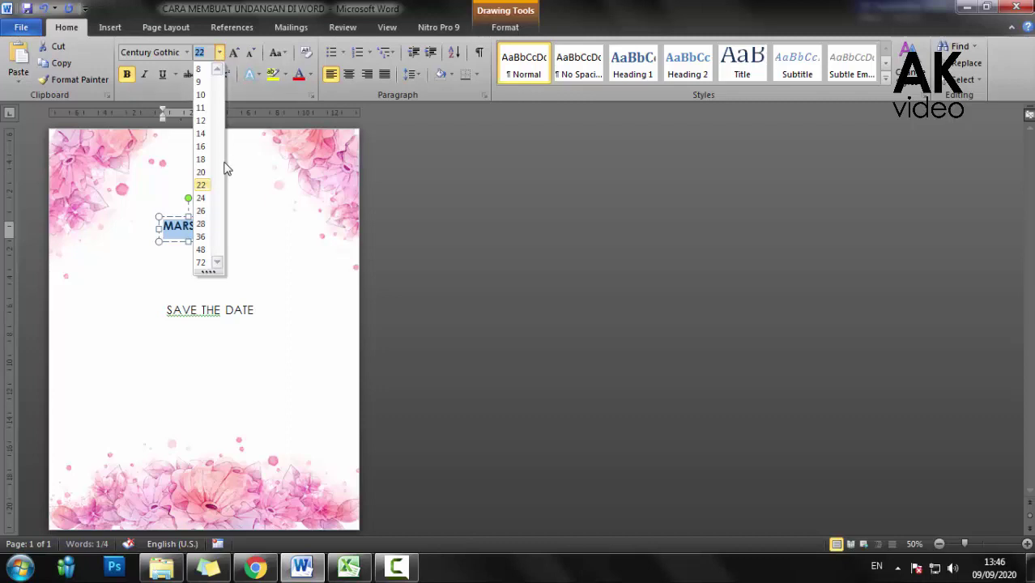
left_click(208, 227)
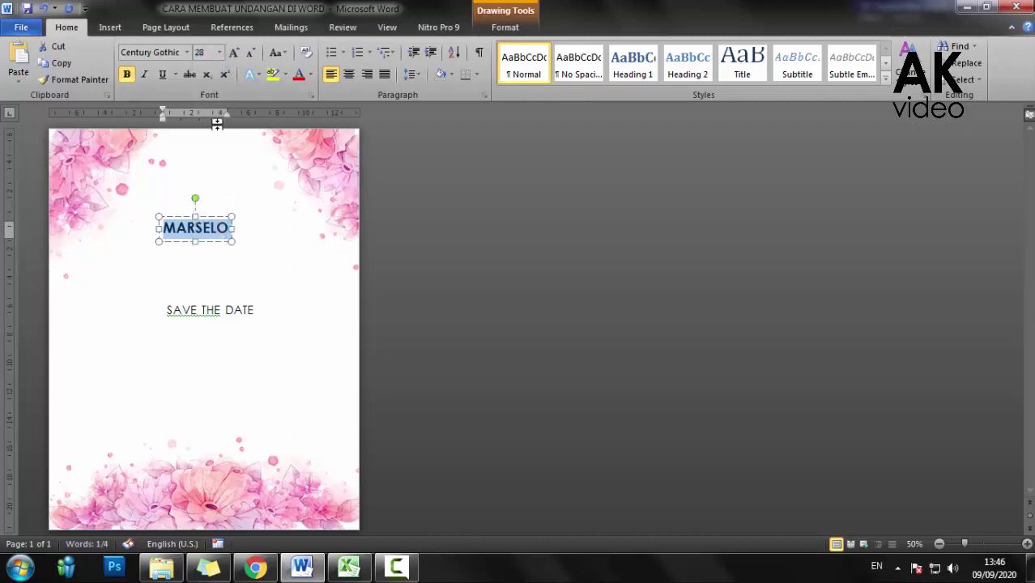
left_click(223, 52)
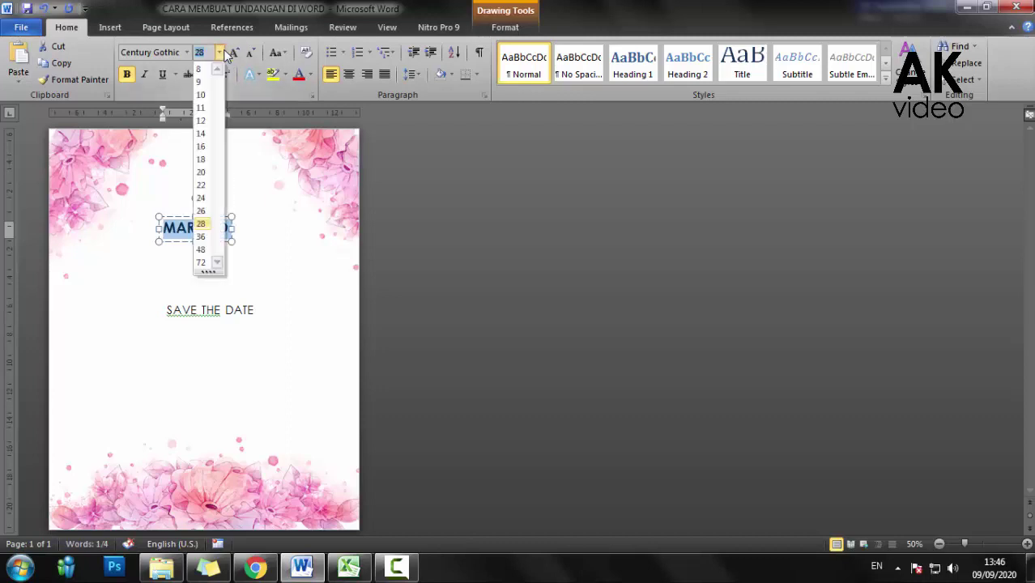
left_click(204, 249)
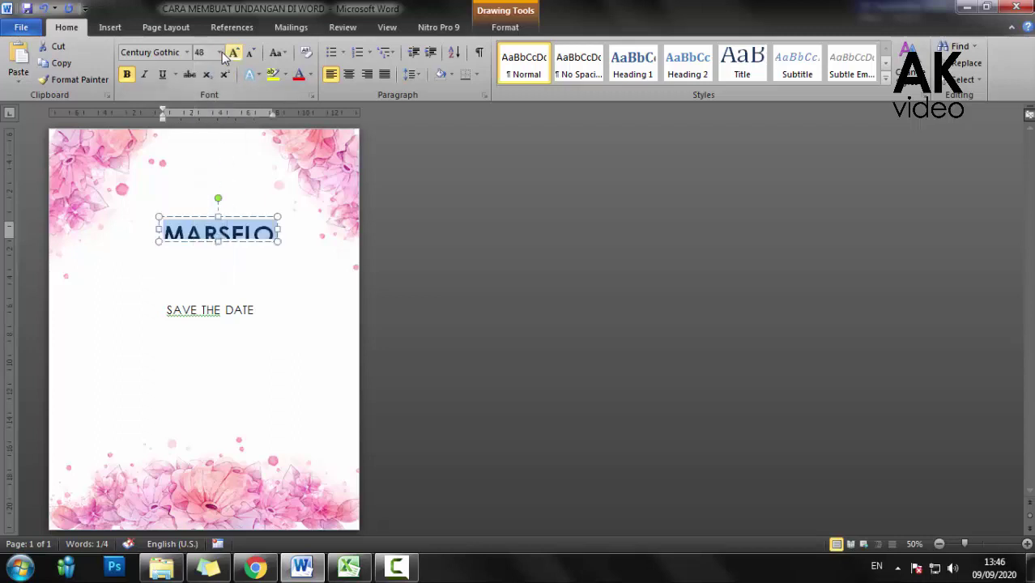
left_click(220, 53)
left_click(201, 237)
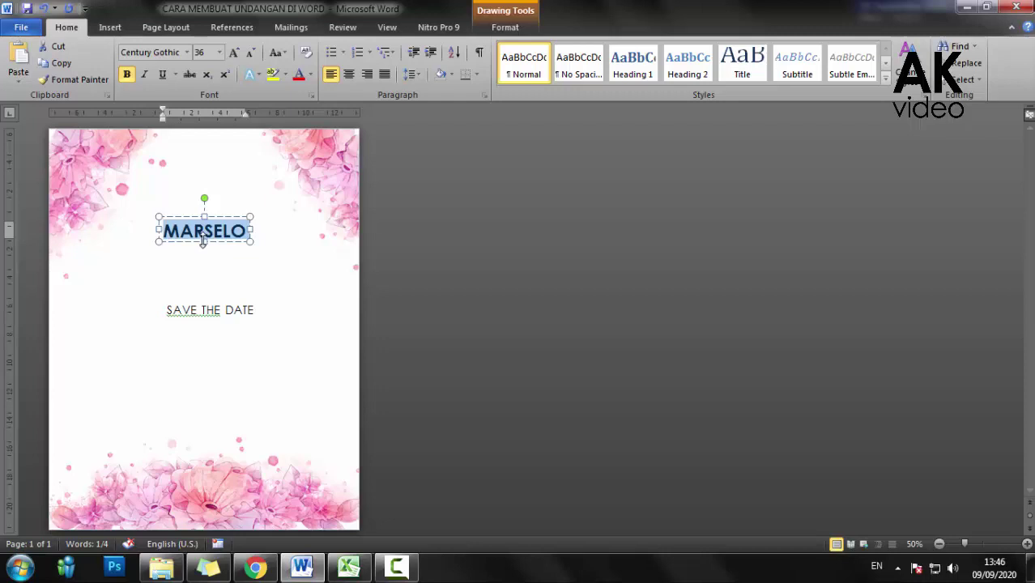
left_click_drag(203, 240, 205, 249)
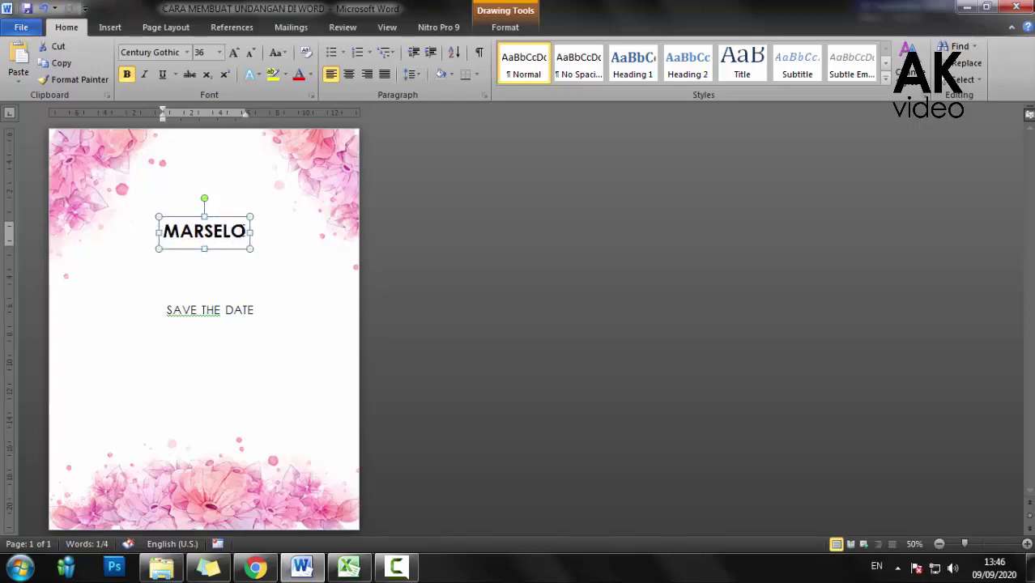
left_click(246, 231)
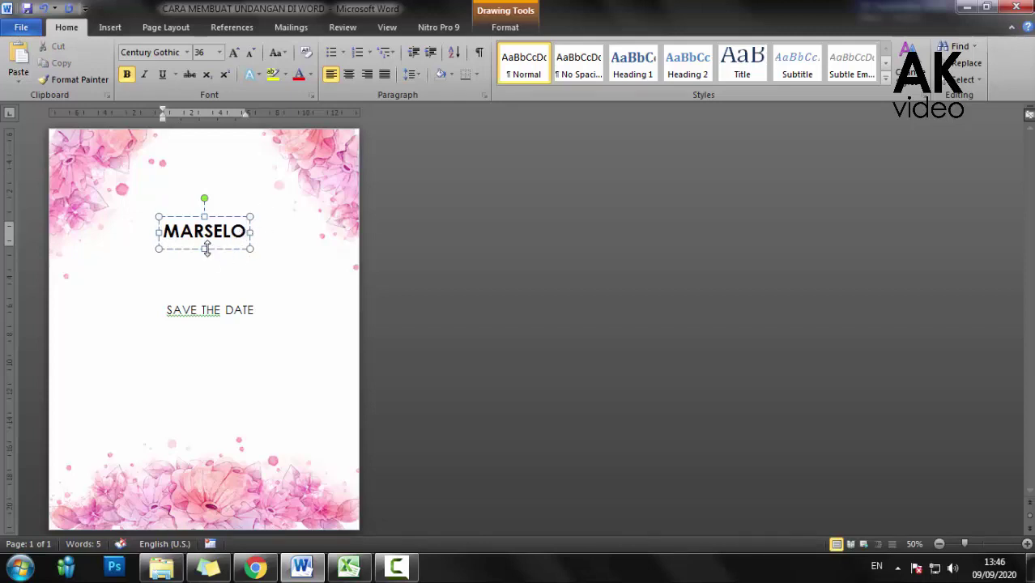
- Add the word AND on a new line below MARSELO and set it to 14 pt
key("Return")
type("AND")
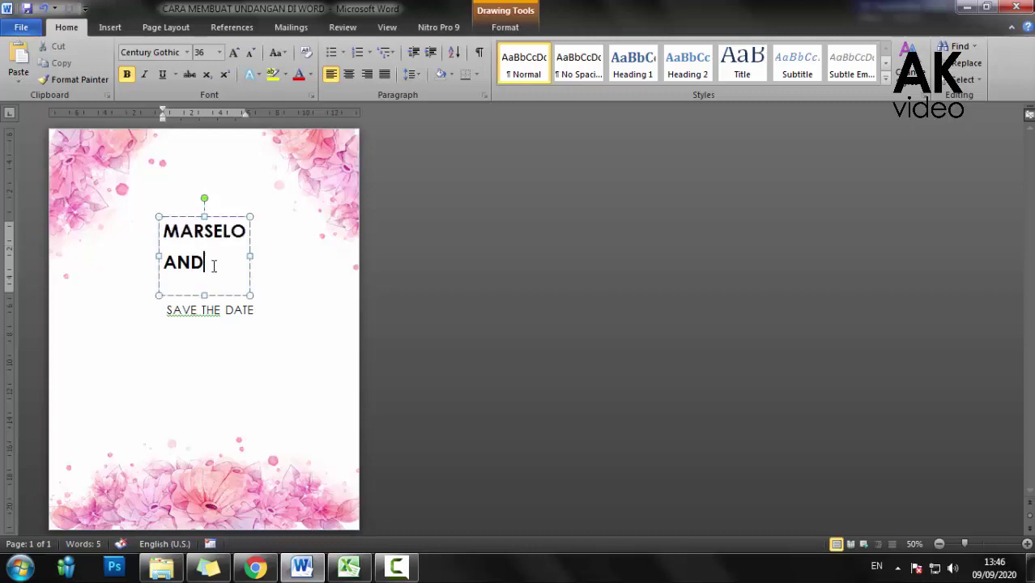
left_click_drag(214, 268, 165, 270)
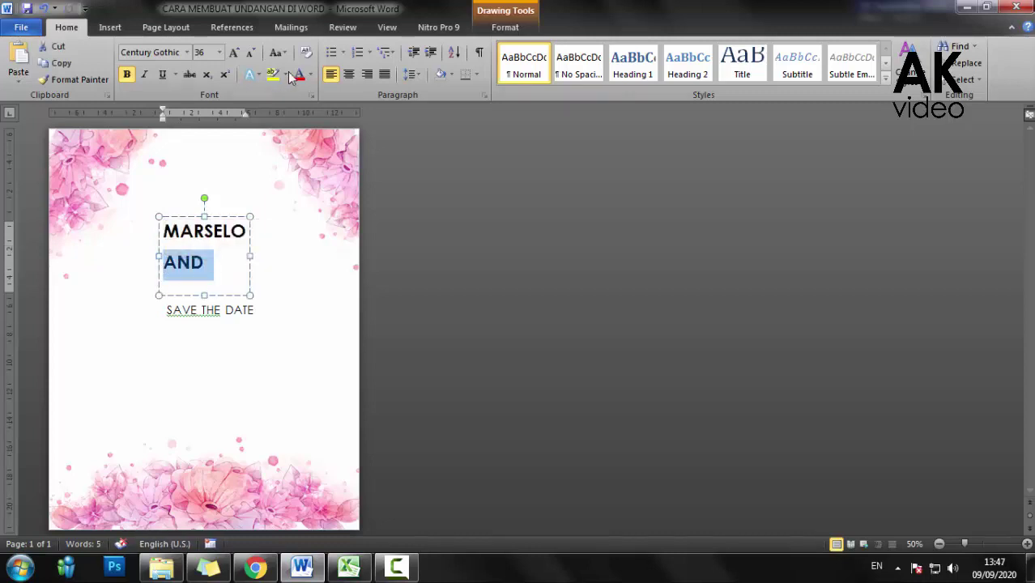
left_click(219, 52)
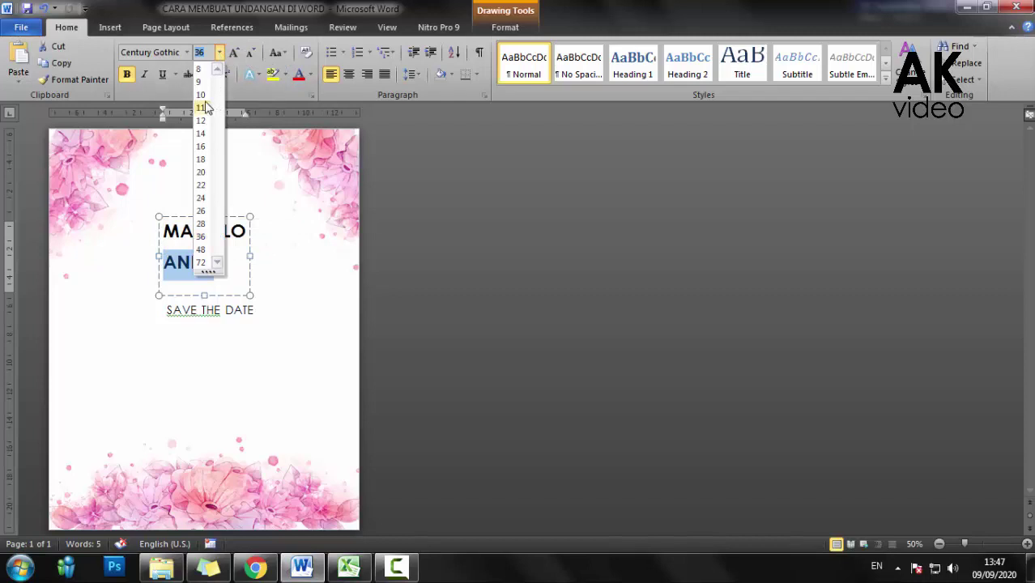
left_click(202, 95)
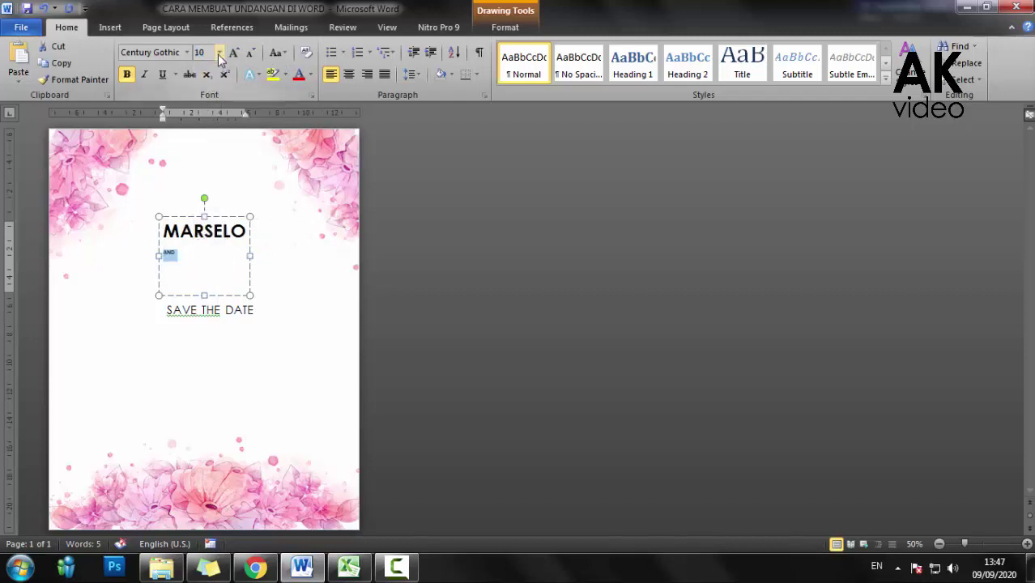
left_click(218, 52)
left_click(202, 133)
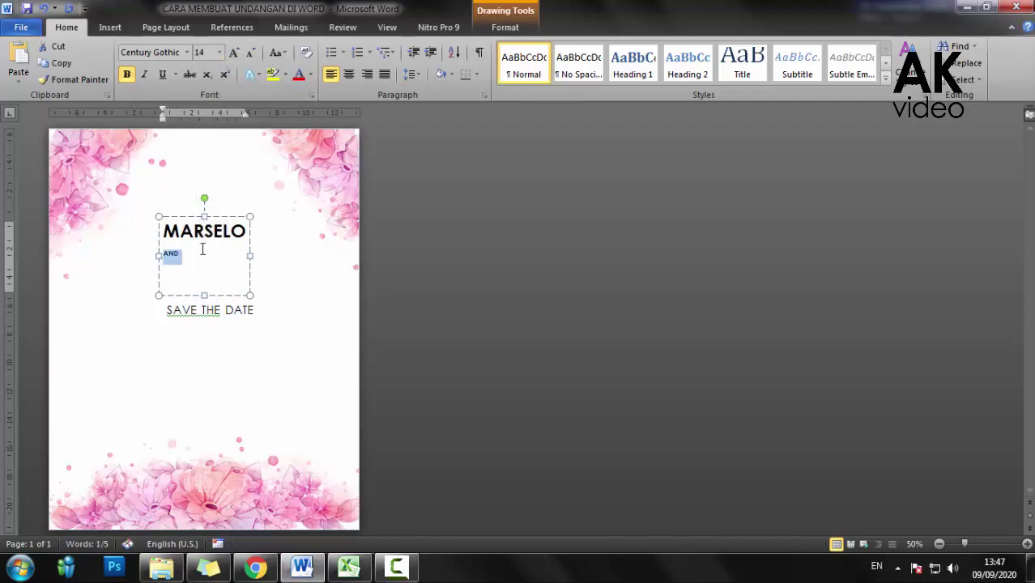
- Type MARCELA on the next line and centre all three name lines in the box
left_click(191, 256)
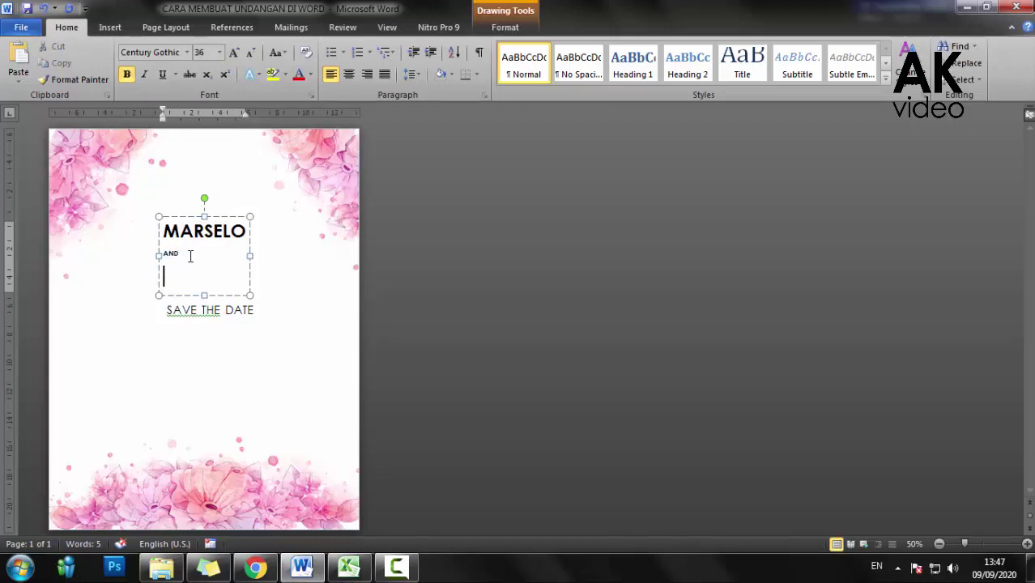
type("MAR")
type("CELA")
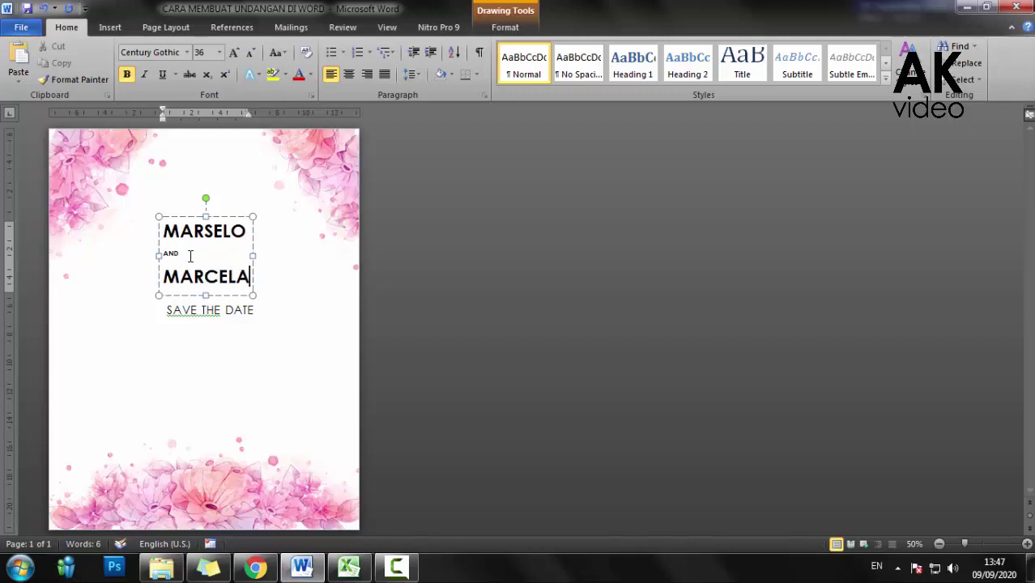
left_click_drag(193, 262, 161, 252)
left_click(216, 232)
left_click_drag(215, 231, 253, 273)
left_click(349, 73)
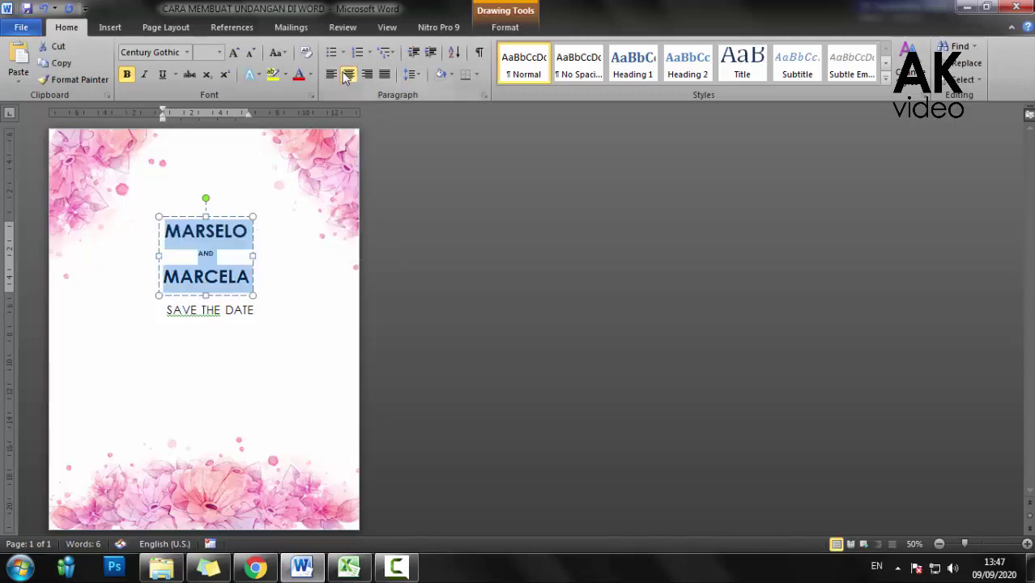
left_click(244, 261)
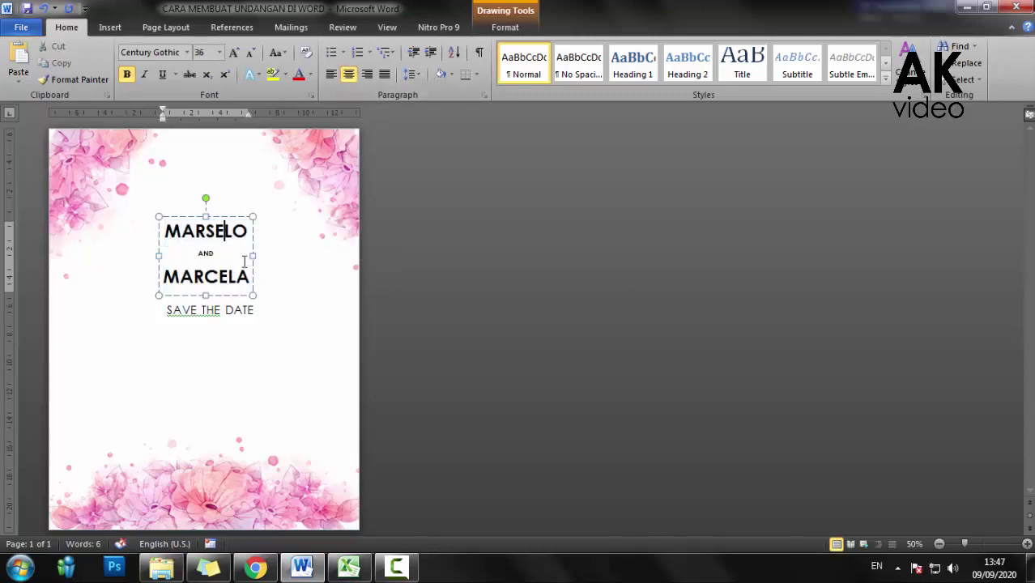
left_click(278, 266)
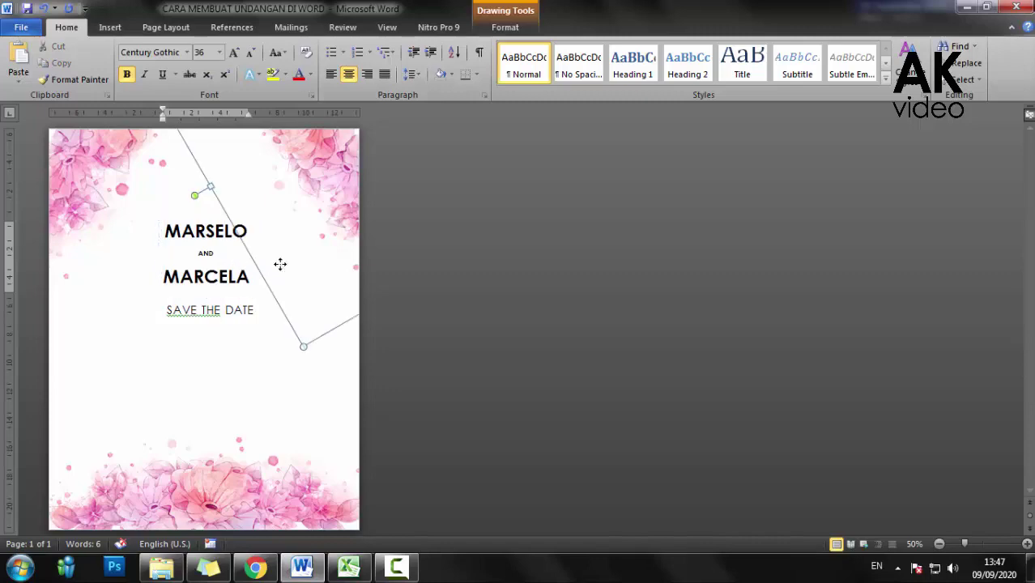
- Draw a short horizontal Line shape just left of AND, between MARSELO and MARCELA
left_click(205, 391)
left_click(110, 28)
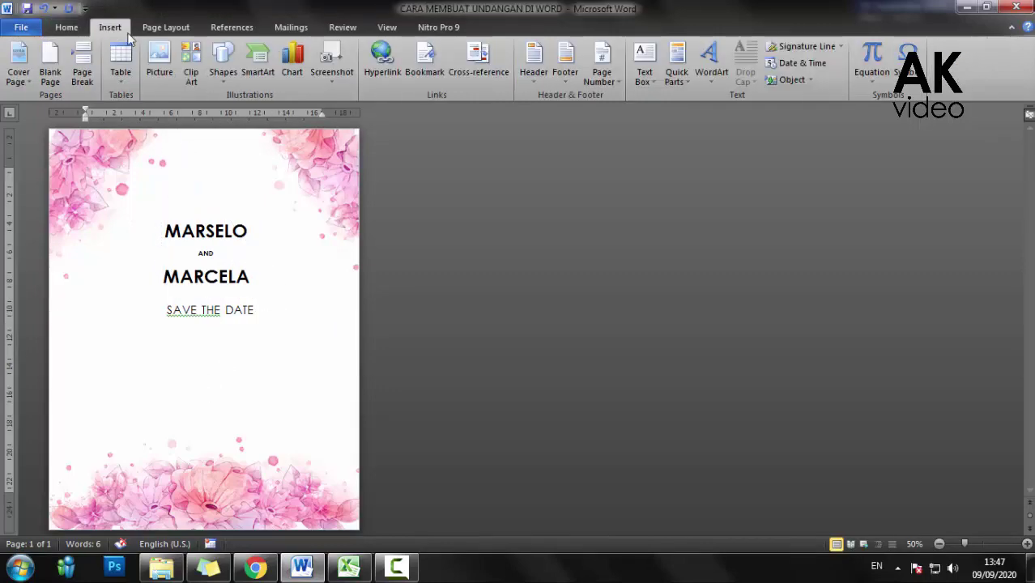
left_click(223, 81)
left_click(232, 112)
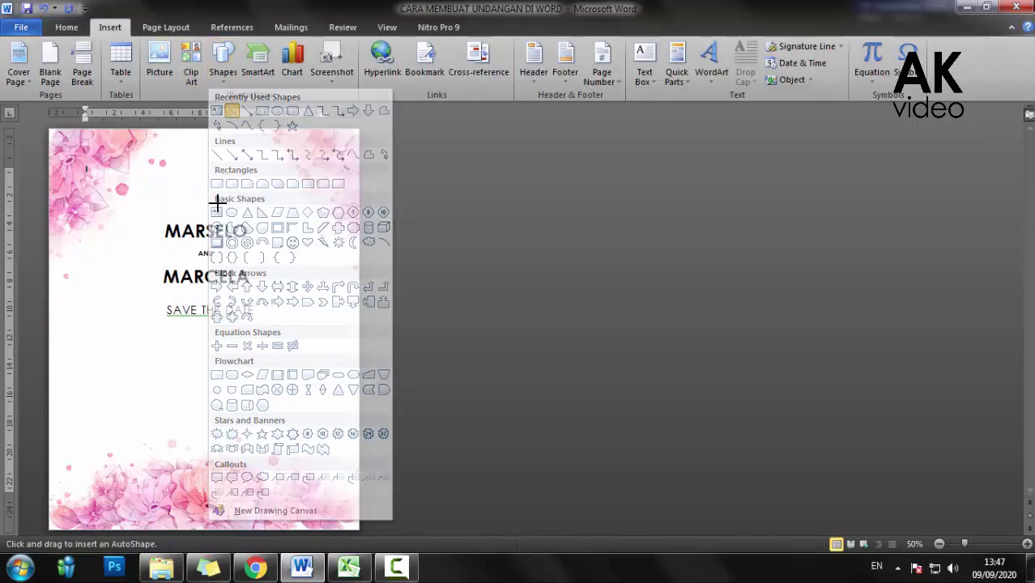
left_click(186, 253)
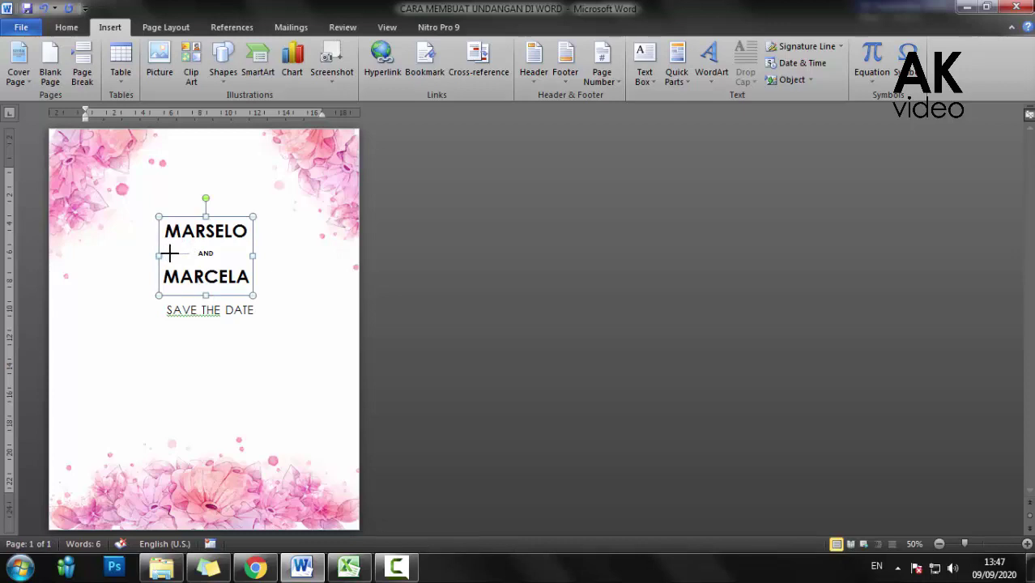
left_click_drag(169, 253, 190, 254)
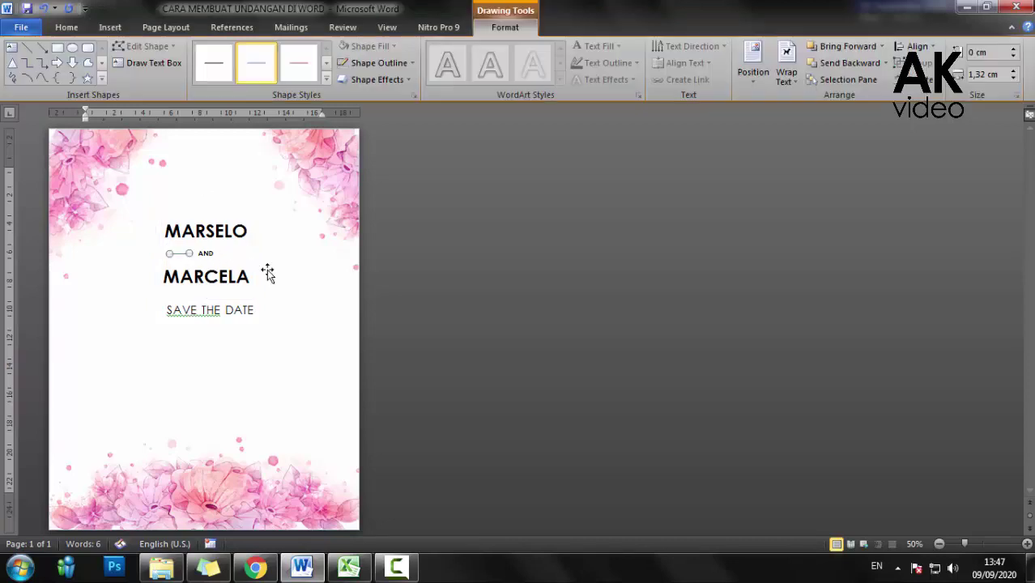
left_click(225, 377)
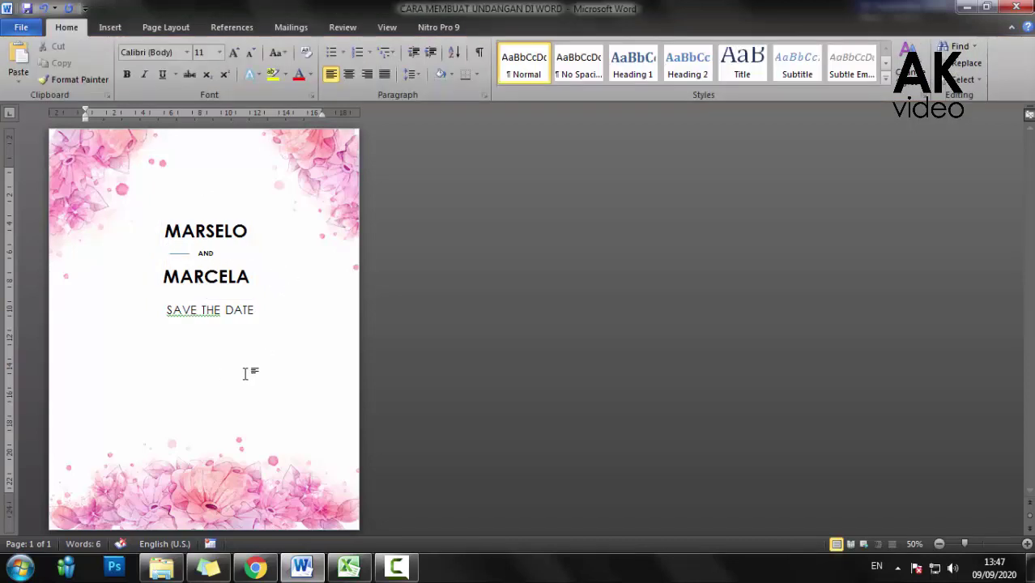
- Zoom the page in to 120% and scroll down to the names and SAVE THE DATE
left_click(1027, 543)
left_click(1027, 543)
left_click(1027, 544)
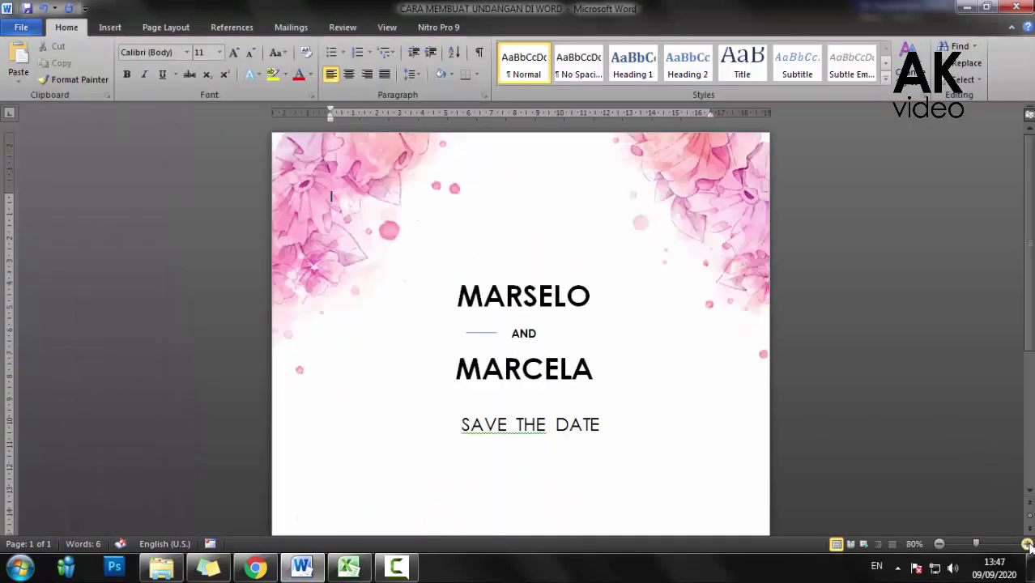
left_click(1027, 543)
left_click(1027, 543)
left_click(1027, 544)
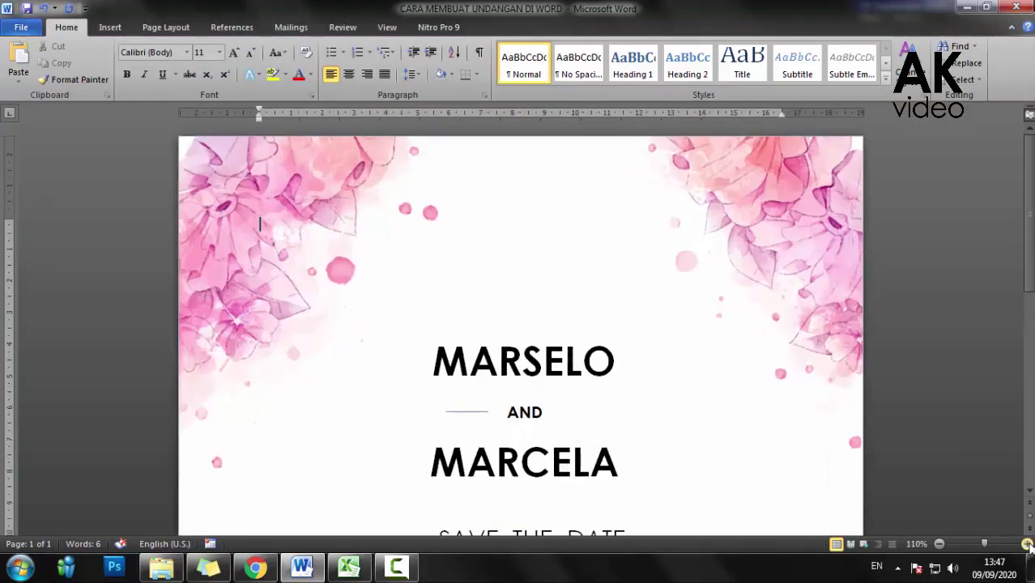
left_click(1027, 543)
scroll(756, 398, "down", 1)
scroll(756, 407, "down", 3)
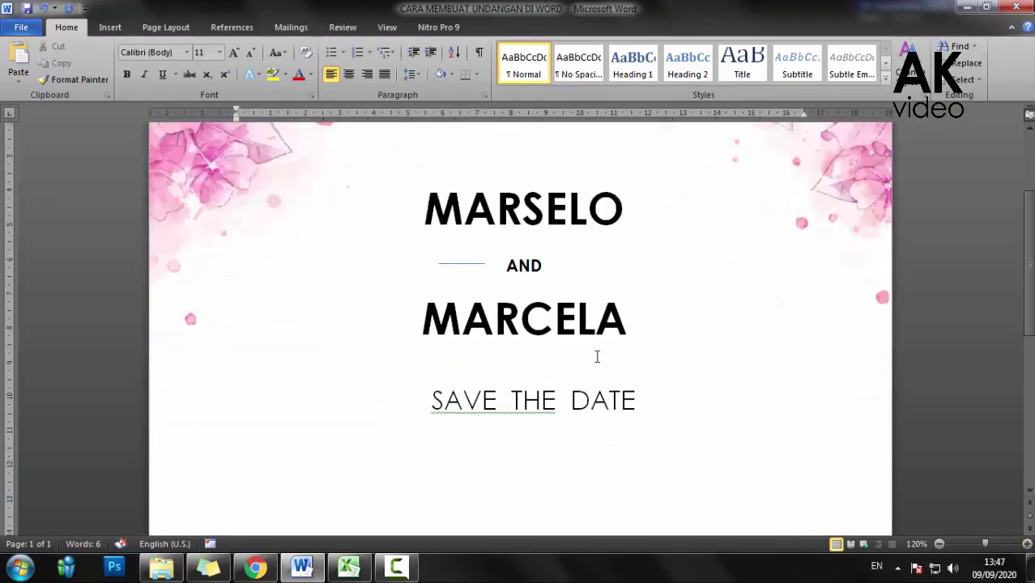
left_click(454, 263)
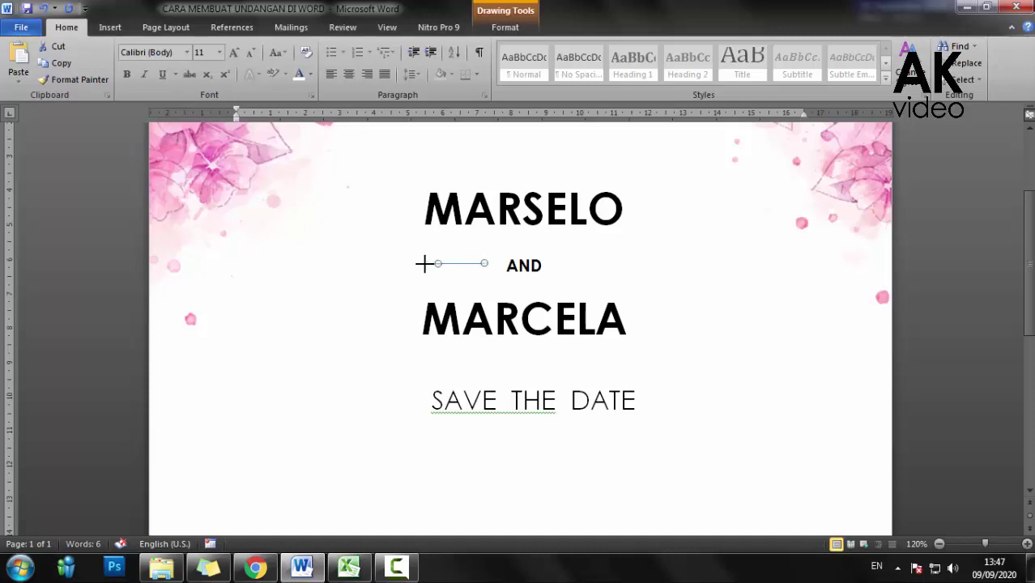
- Adjust the left line's length and give it a dark Shape Style
left_click_drag(423, 264, 421, 263)
left_click_drag(421, 265, 423, 267)
left_click(331, 340)
left_click(467, 273)
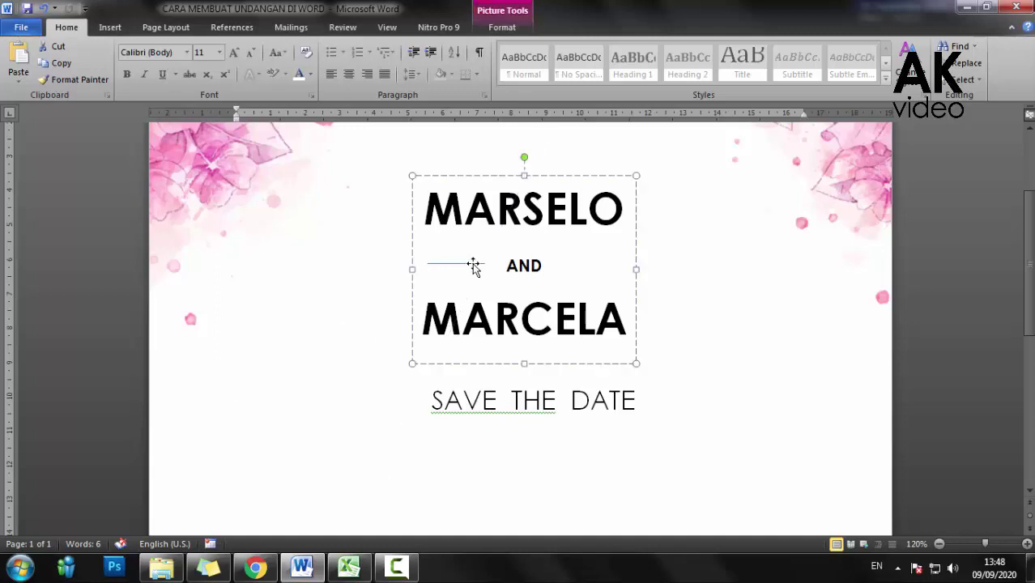
left_click(479, 267)
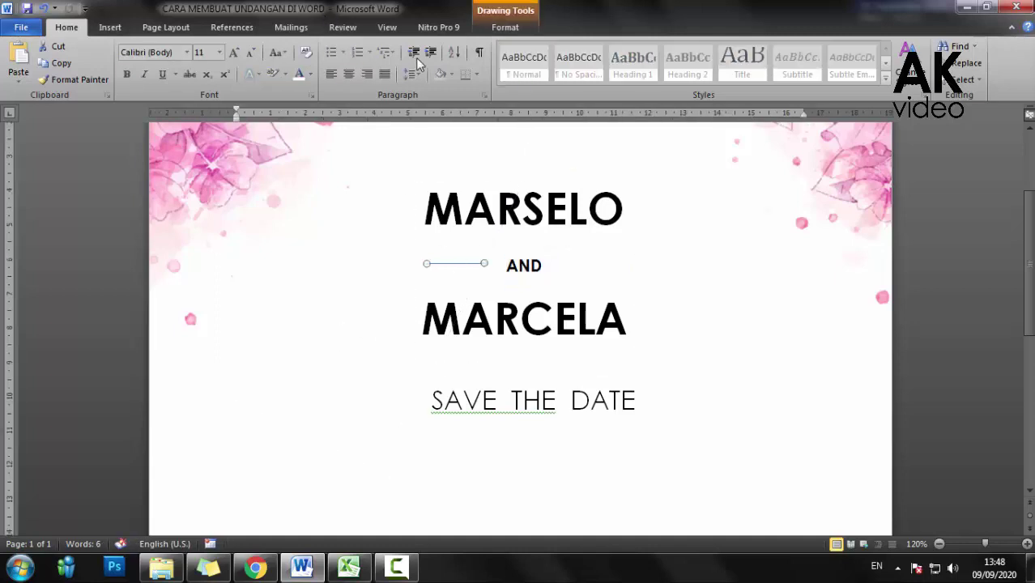
left_click(497, 29)
left_click(215, 65)
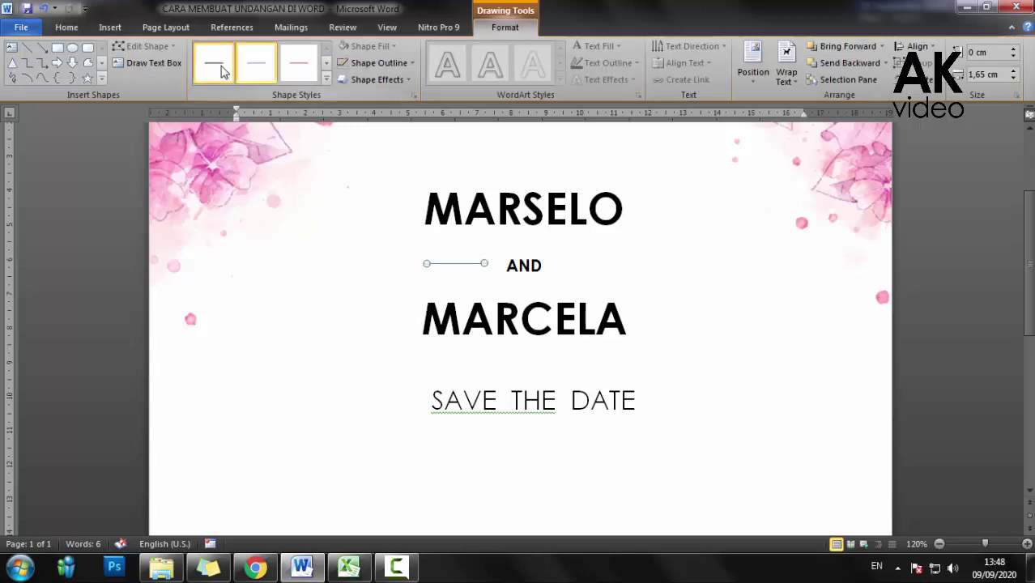
- Try pasting and moving a copy of the line right of AND, then undo it
left_click(569, 266)
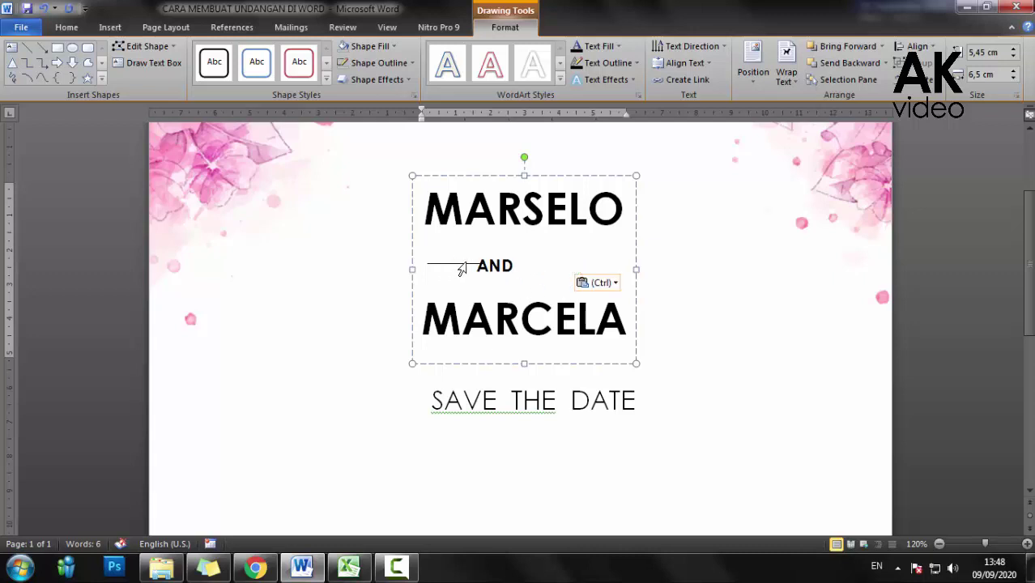
left_click(360, 297)
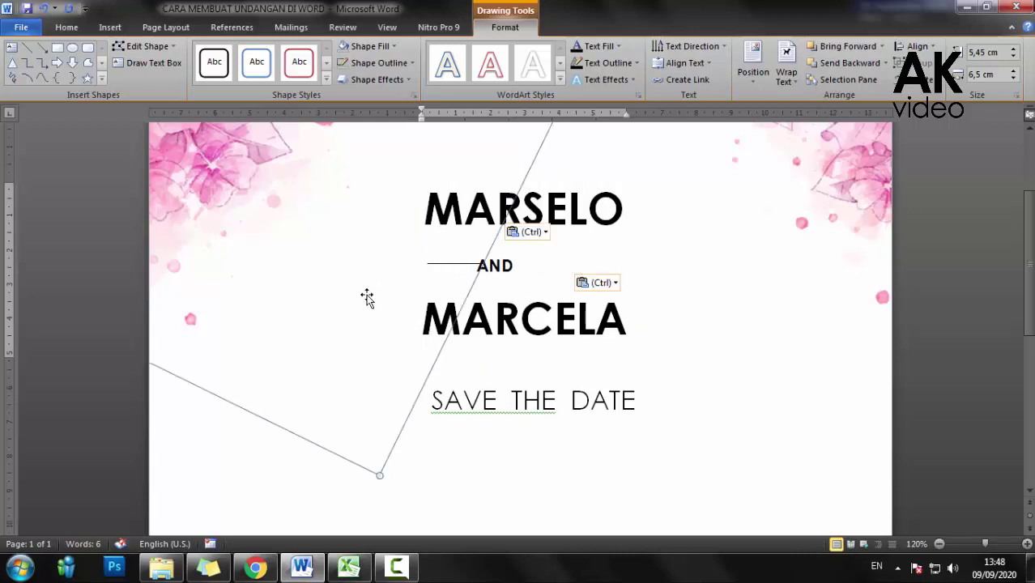
left_click(463, 265)
double_click(463, 264)
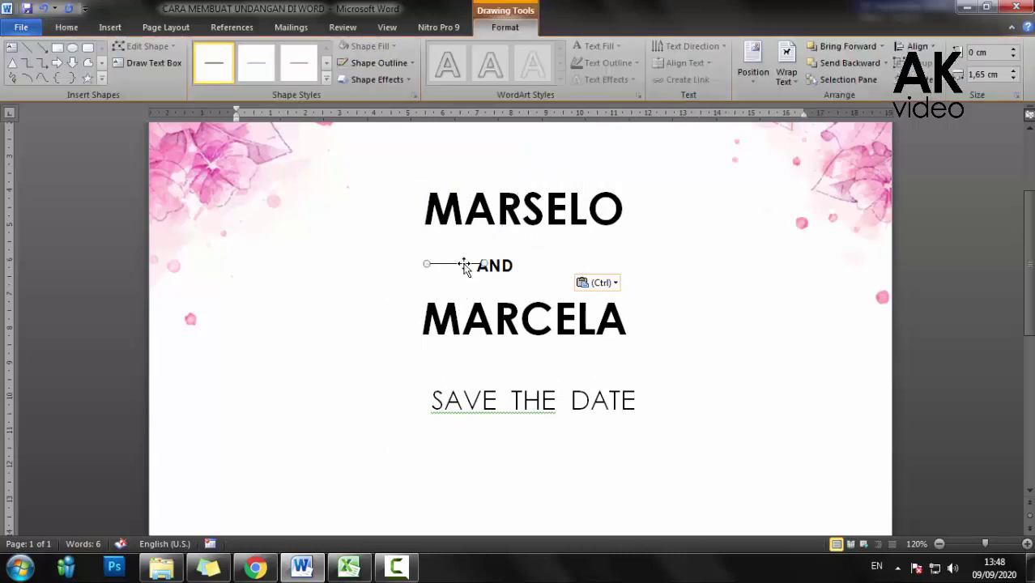
left_click_drag(464, 267, 588, 264)
left_click(498, 273)
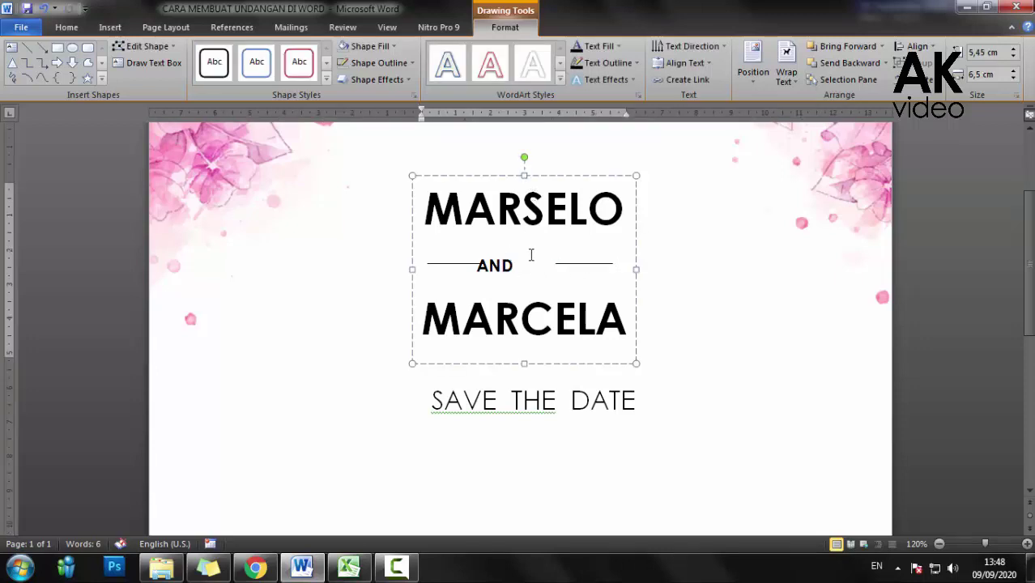
key("ctrl+z")
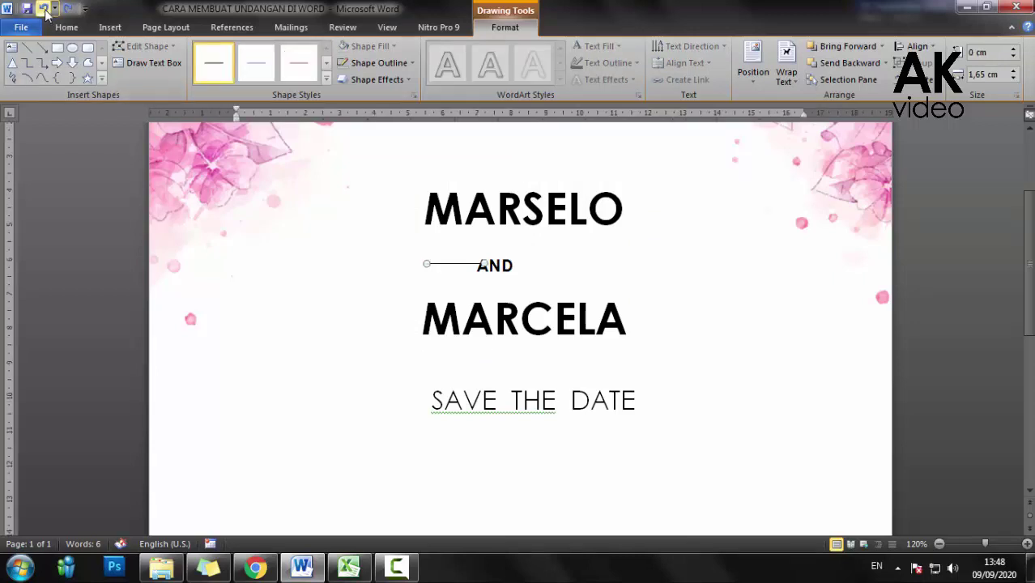
left_click(44, 8)
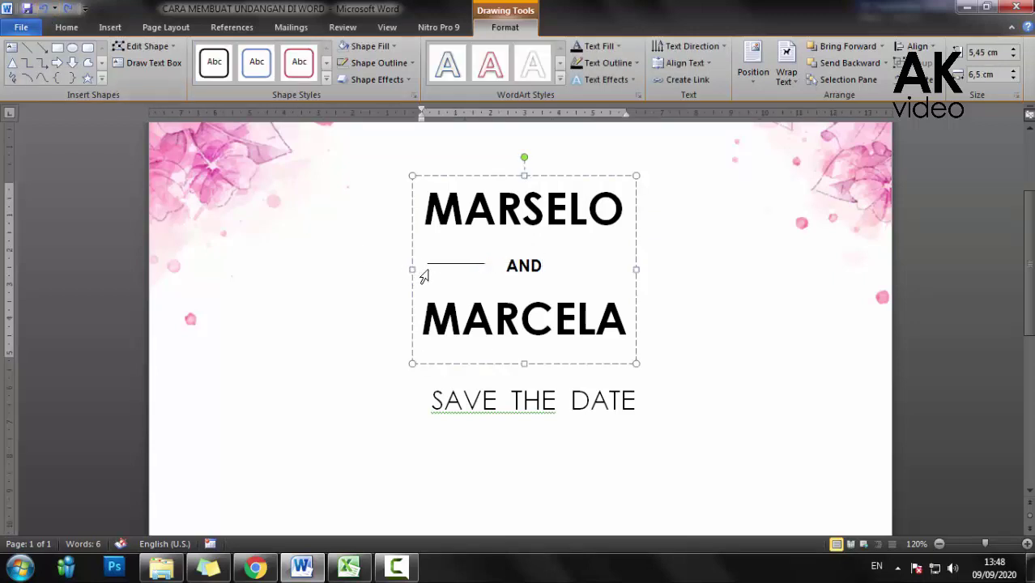
- Copy the left line and place the pasted copy to the right of AND
key("shift+Home")
left_click(446, 264)
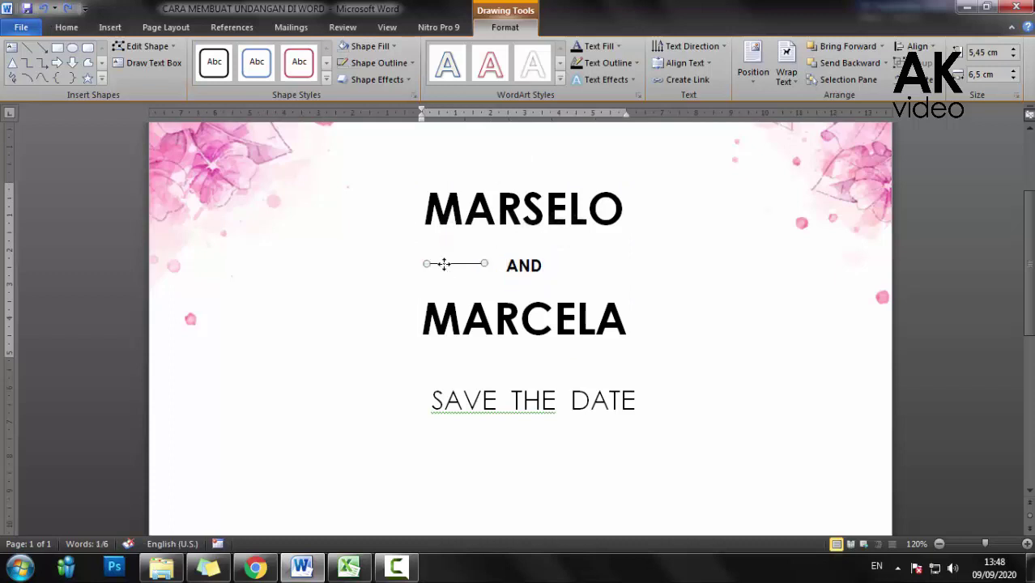
left_click(67, 27)
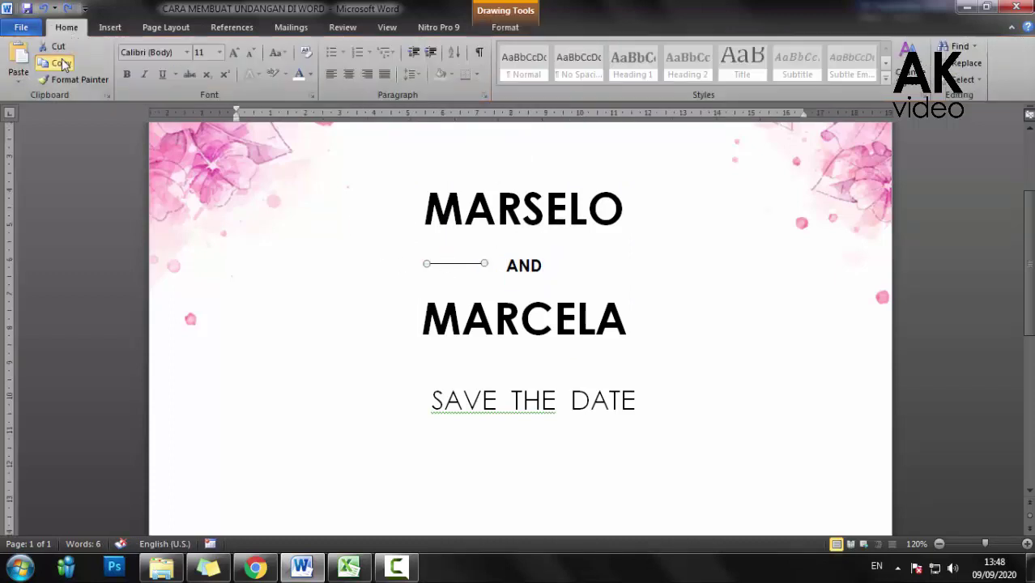
left_click(593, 262)
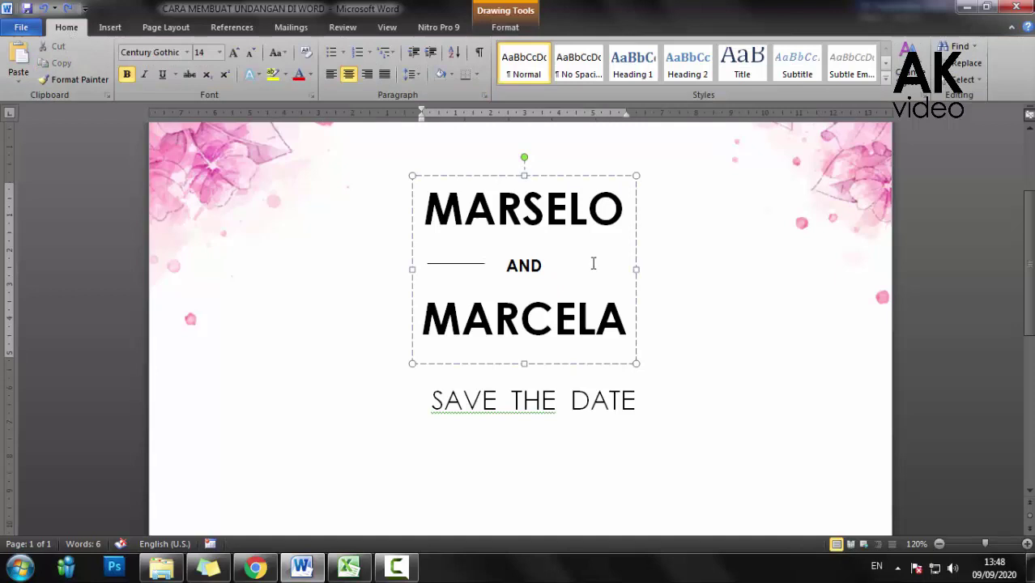
left_click(658, 264)
left_click(569, 267)
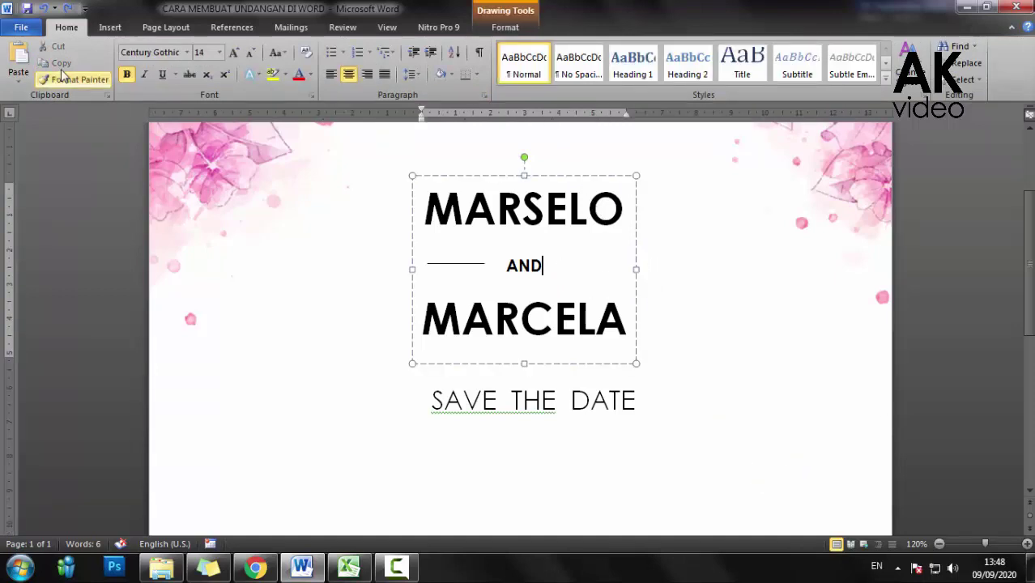
left_click(20, 58)
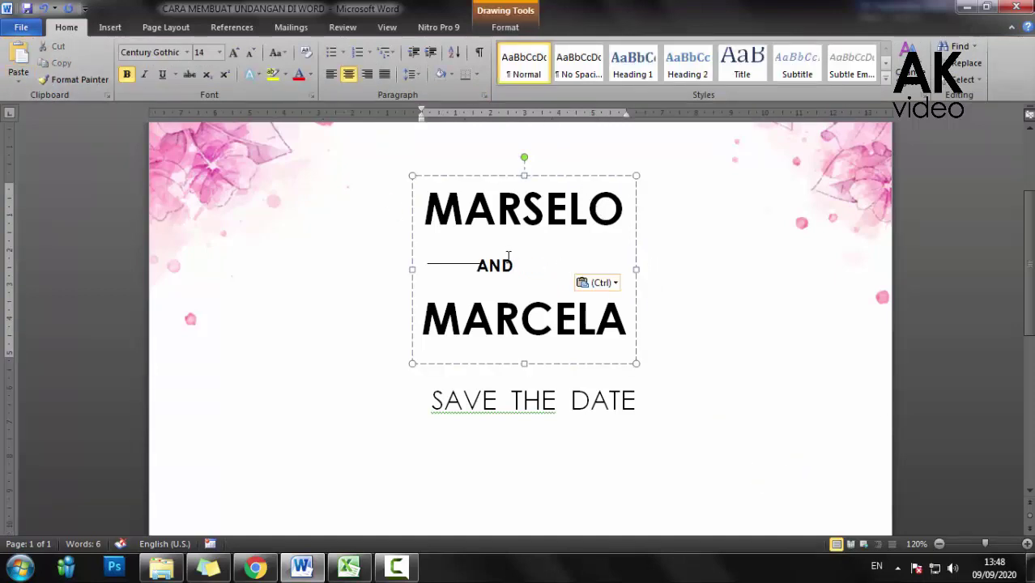
left_click(388, 353)
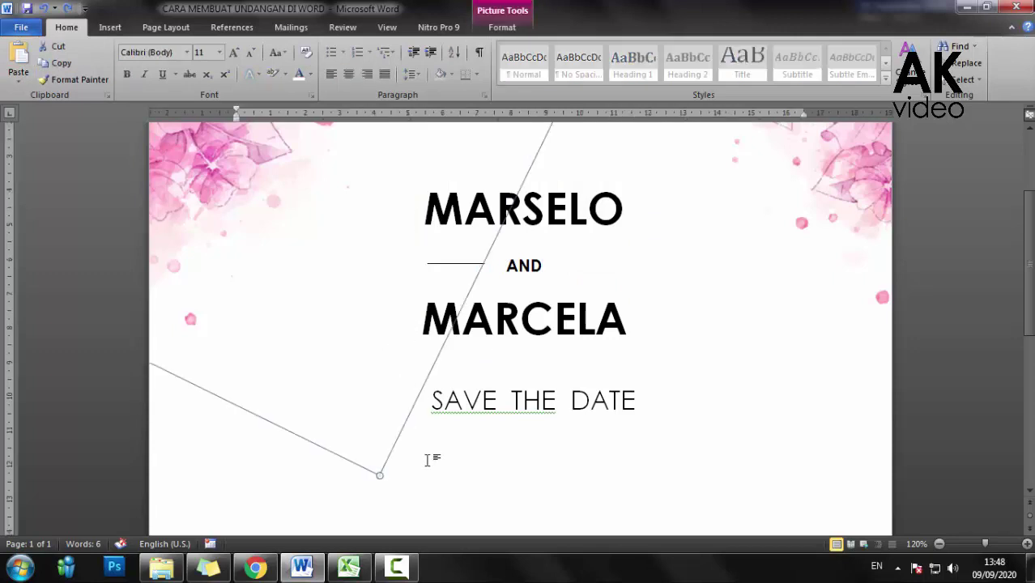
scroll(427, 461, "up", 2)
left_click(371, 440)
scroll(372, 434, "down", 3)
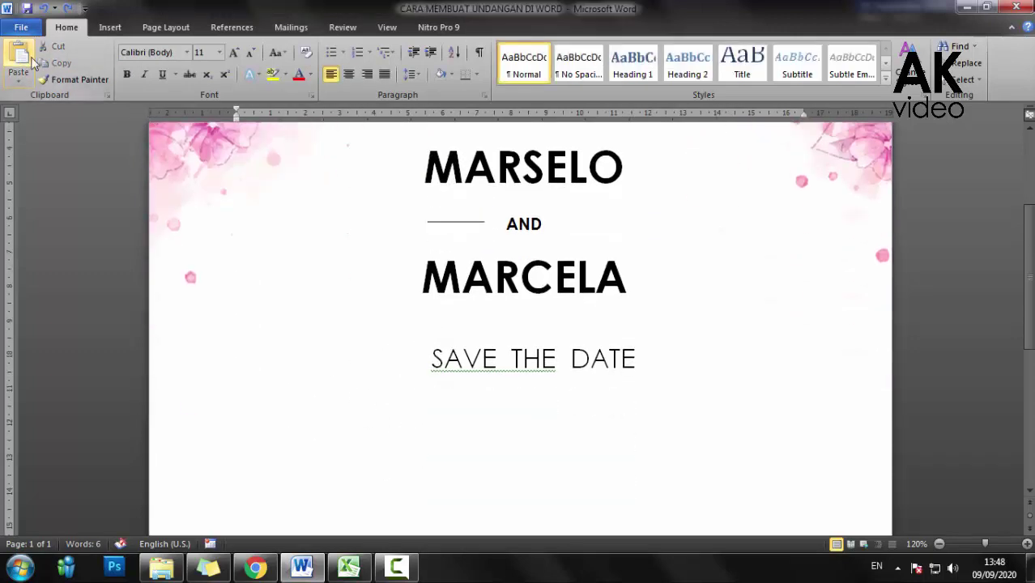
left_click(20, 57)
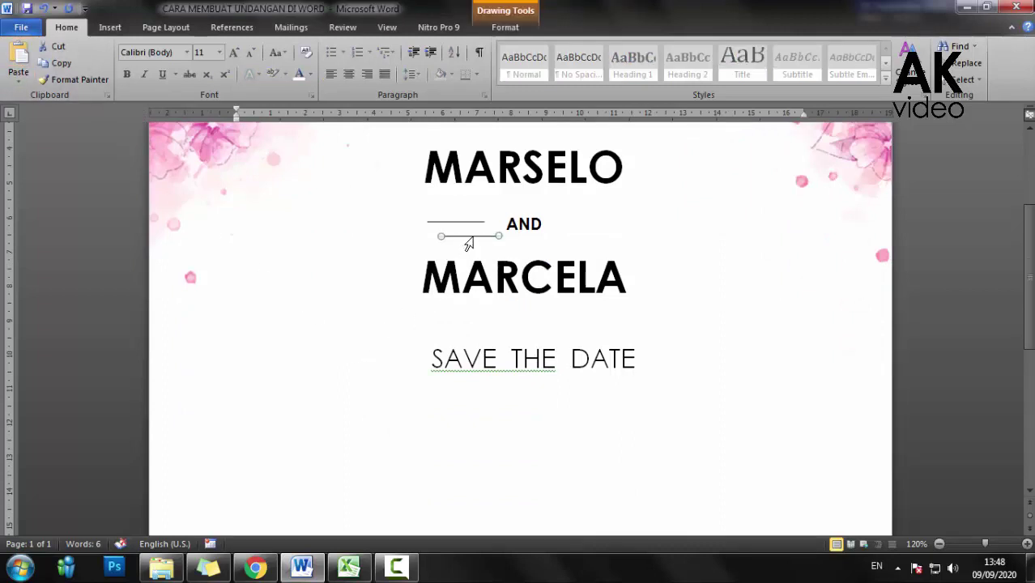
left_click_drag(468, 243, 593, 226)
- Extend the left line's end closer to AND so both lines match in length
left_click(468, 221)
left_click_drag(488, 222, 493, 222)
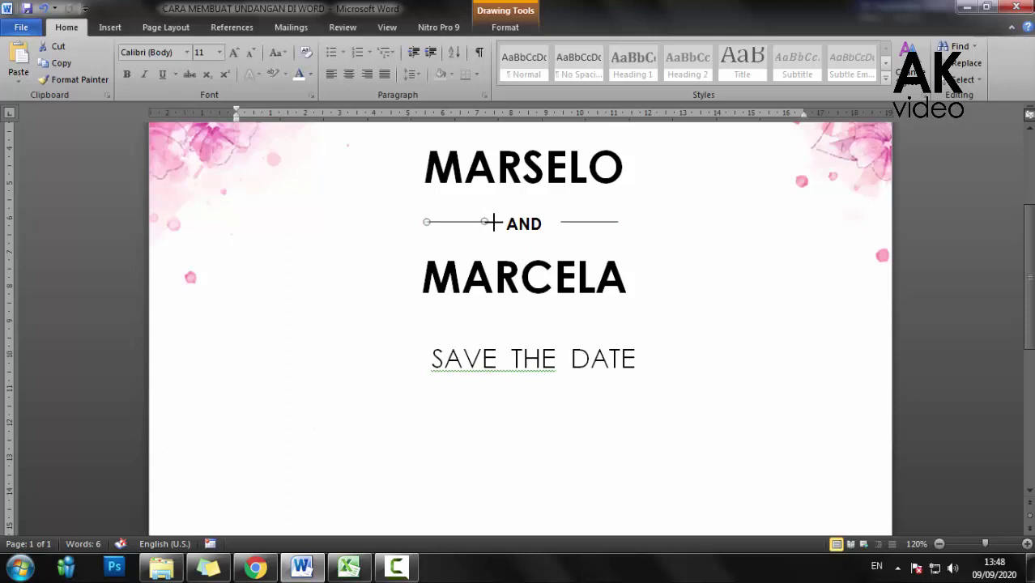
left_click(575, 222)
left_click(322, 381)
scroll(322, 381, "up", 3)
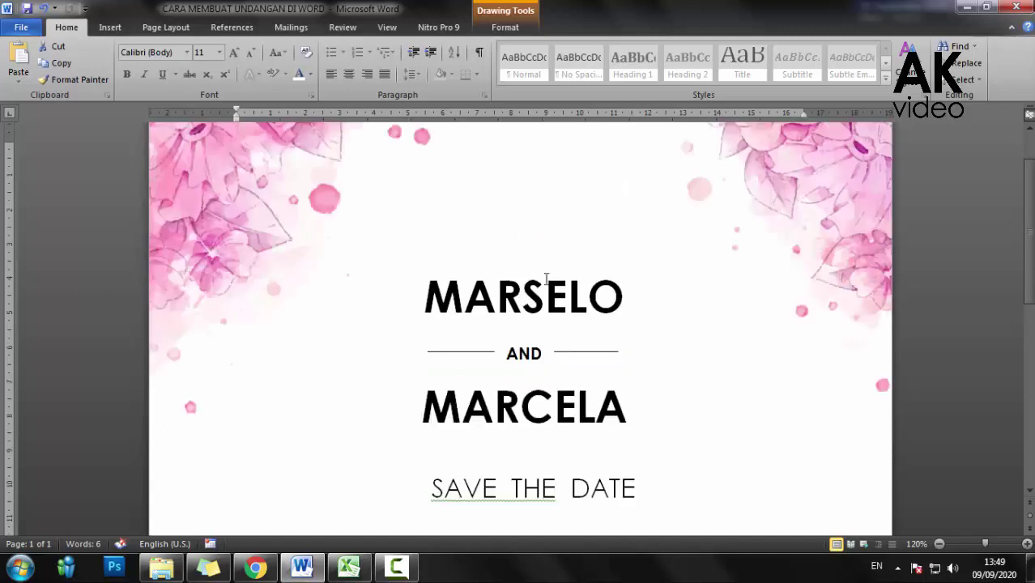
left_click(547, 278)
scroll(580, 287, "down", 2)
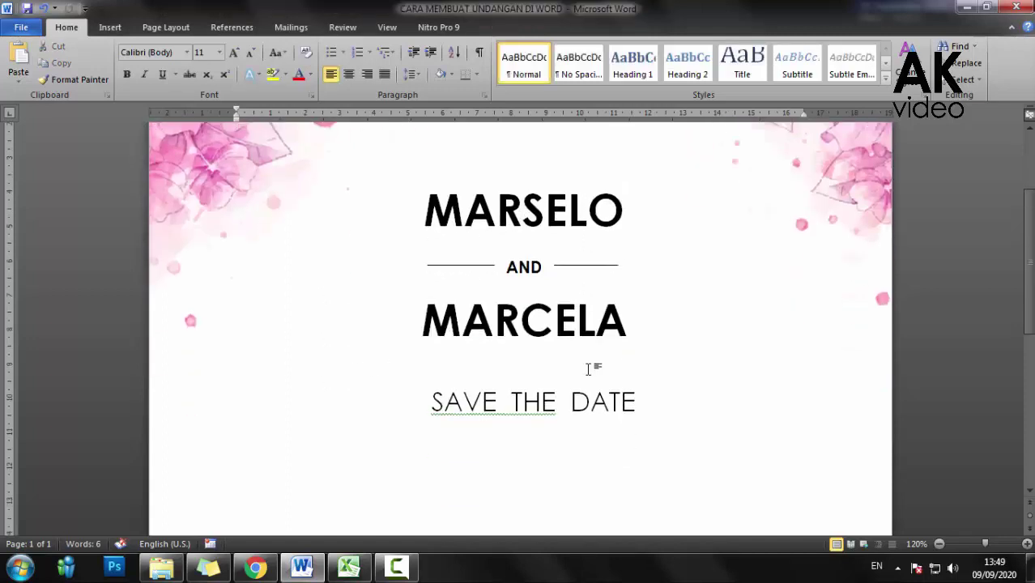
- Group both lines with AND into one object, collapse the ribbon, and save
left_click(557, 265)
left_click(476, 265, "shift")
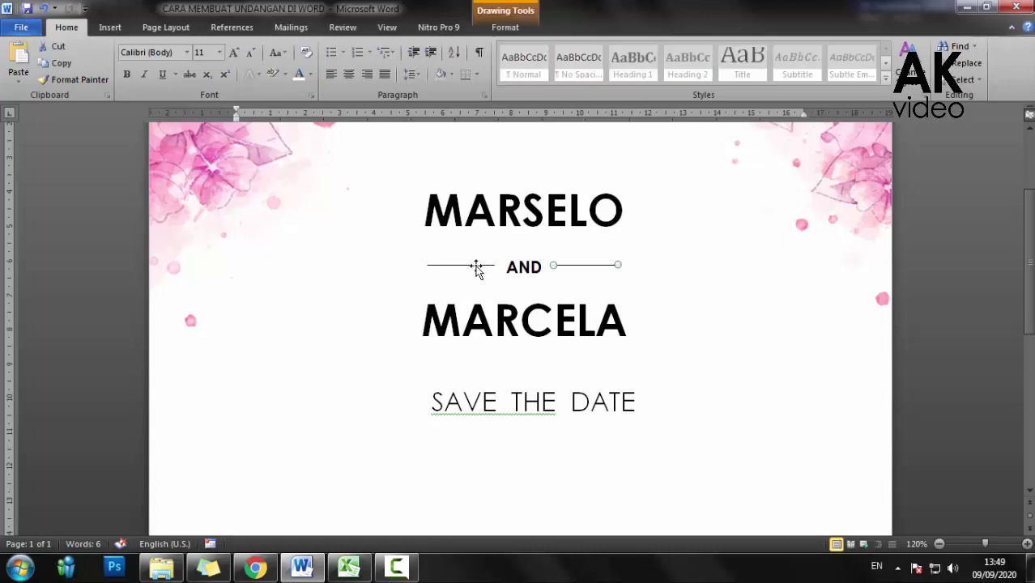
left_click(505, 30)
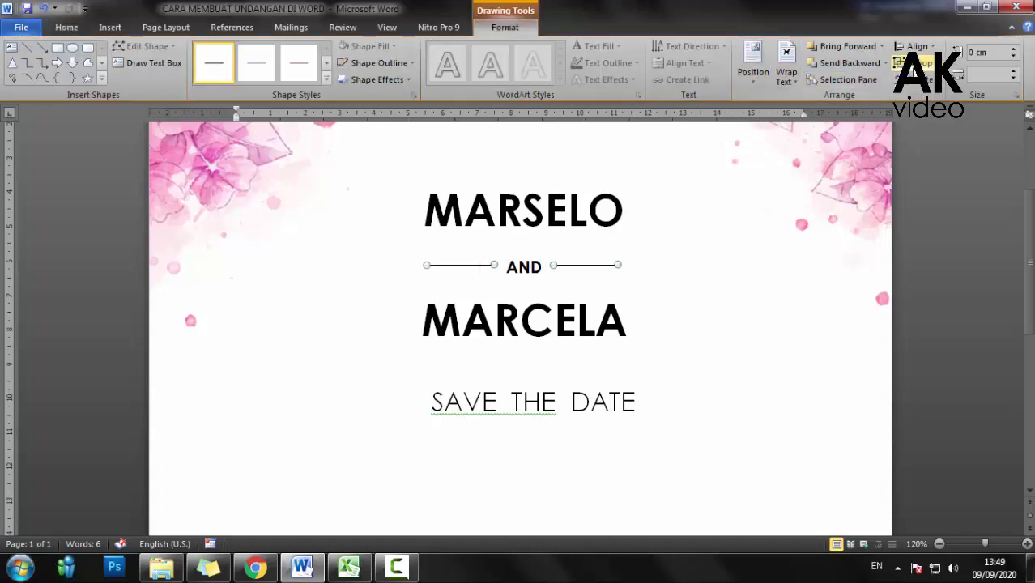
left_click(921, 63)
left_click(929, 83)
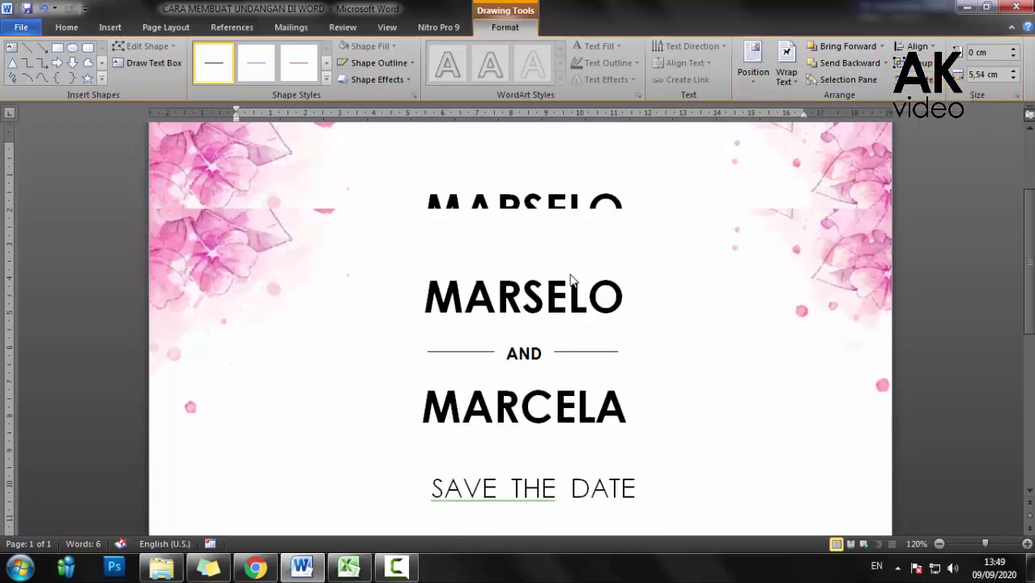
left_click(416, 402)
scroll(415, 405, "down", 1)
scroll(416, 405, "up", 1)
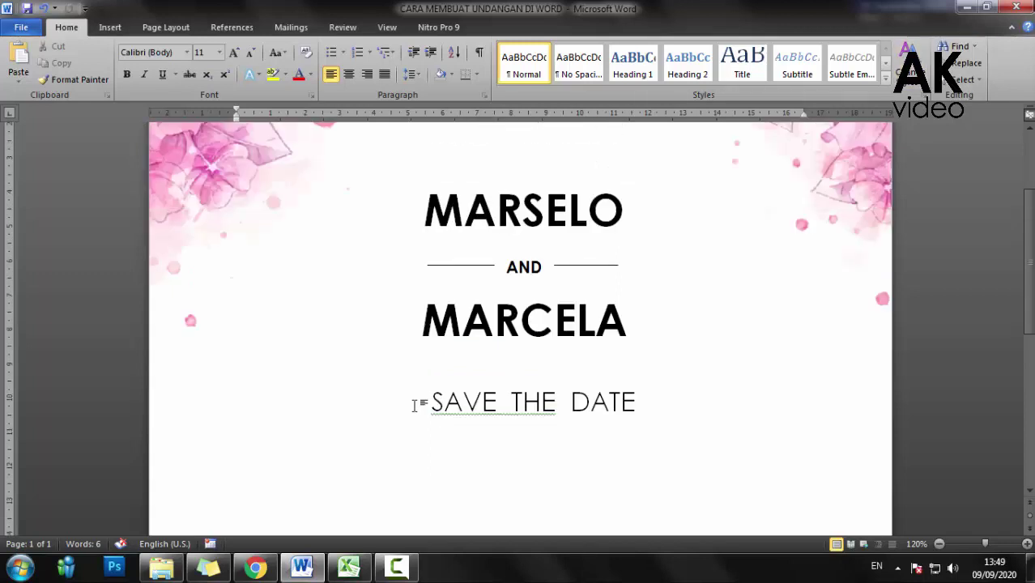
key("ctrl+F1")
key("ctrl+s")
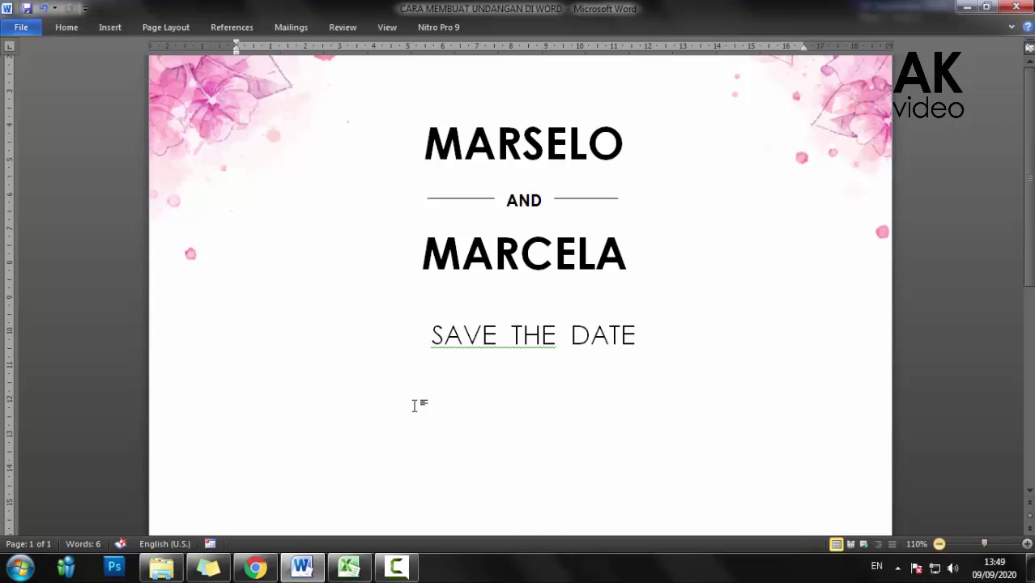
- Scroll down to the names block and select the MARSELO and MARCELA group
scroll(414, 405, "down", 1)
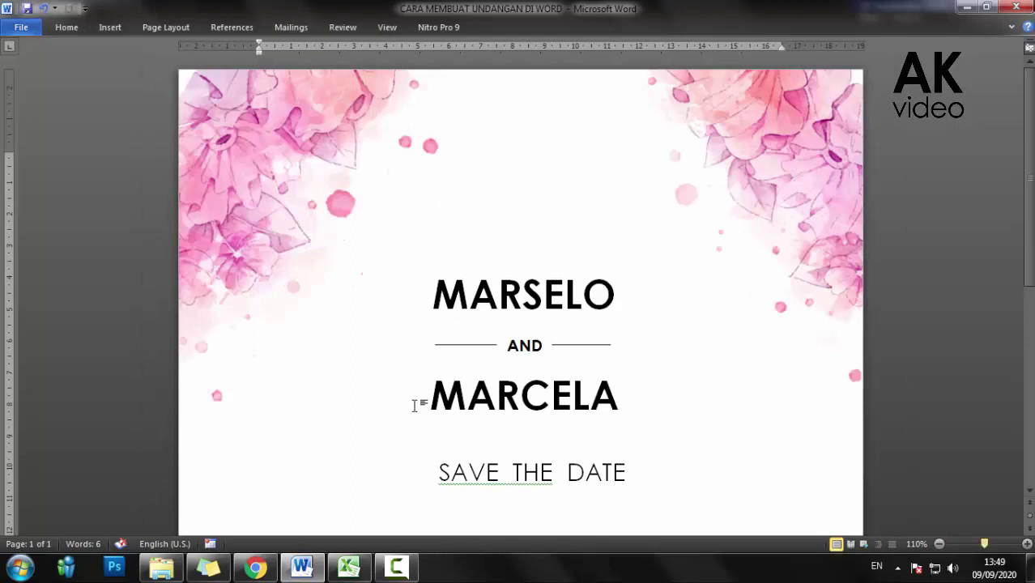
scroll(414, 405, "down", 2)
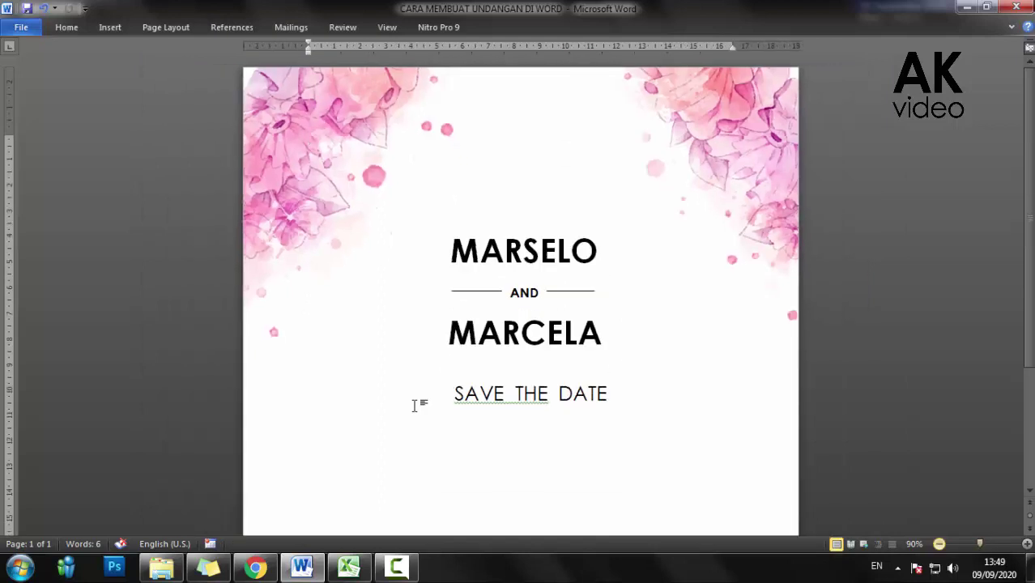
scroll(414, 405, "down", 1)
scroll(414, 405, "down", 1)
scroll(414, 405, "down", 1)
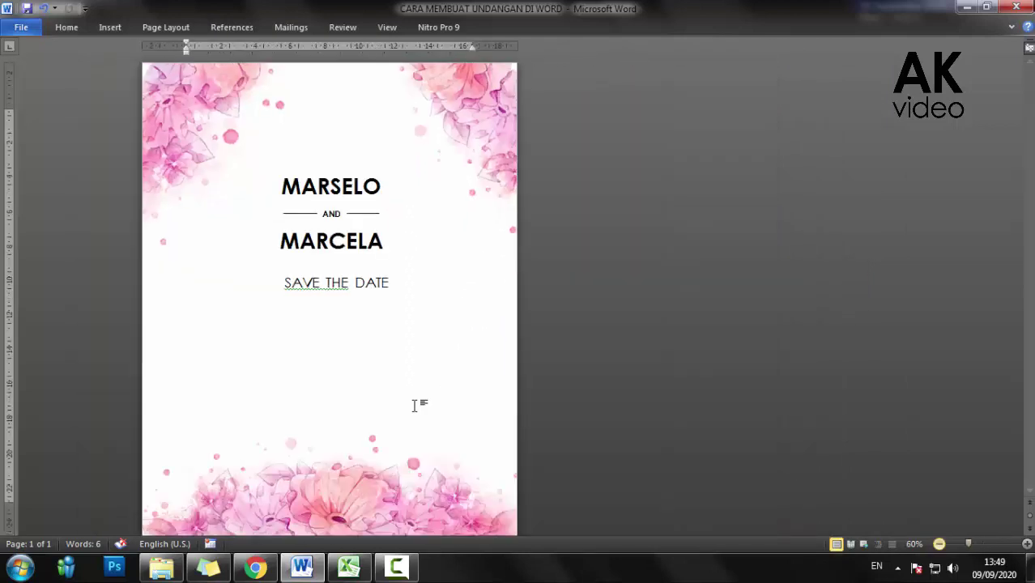
scroll(414, 405, "down", 1)
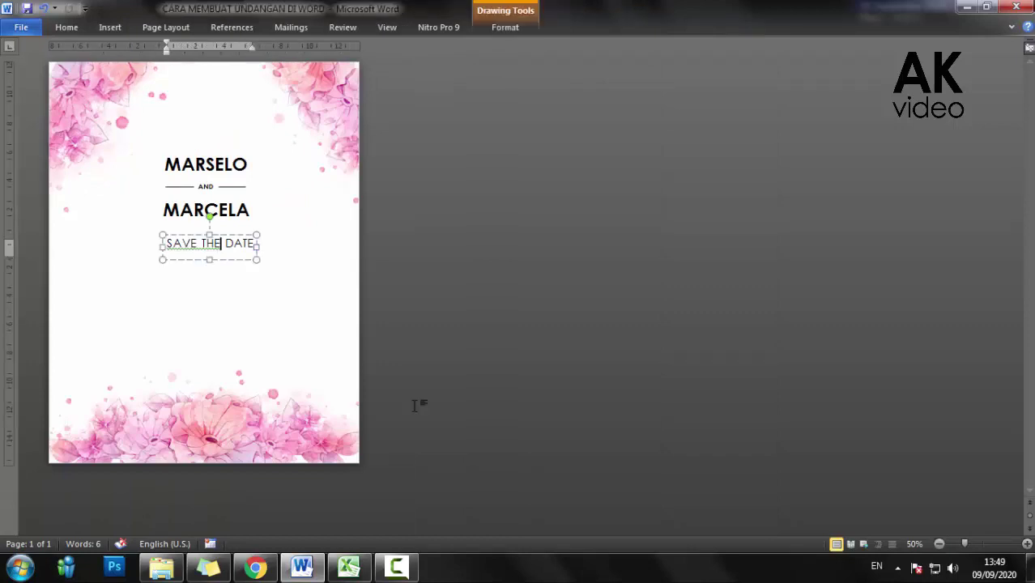
key("Tab")
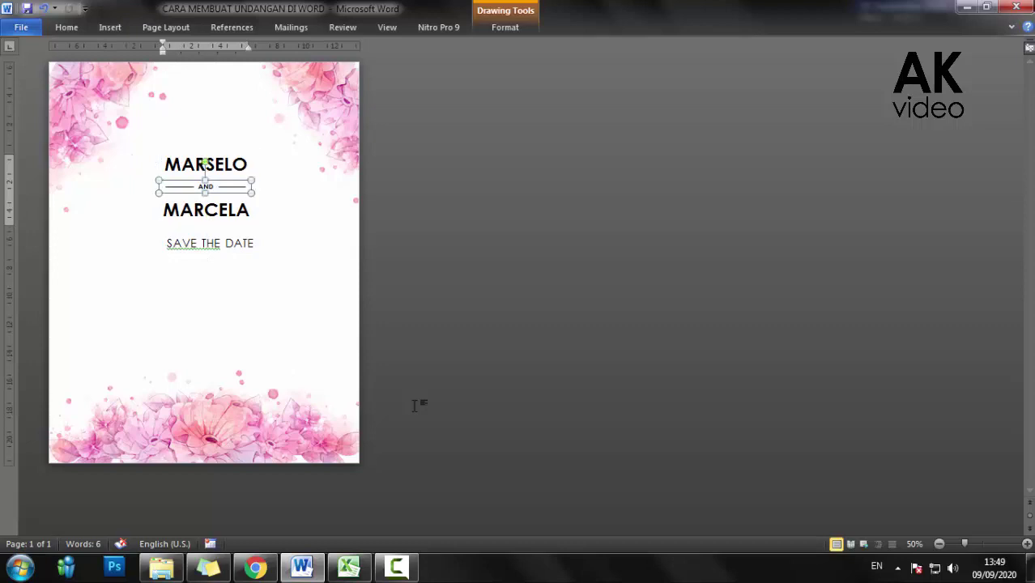
key("Escape")
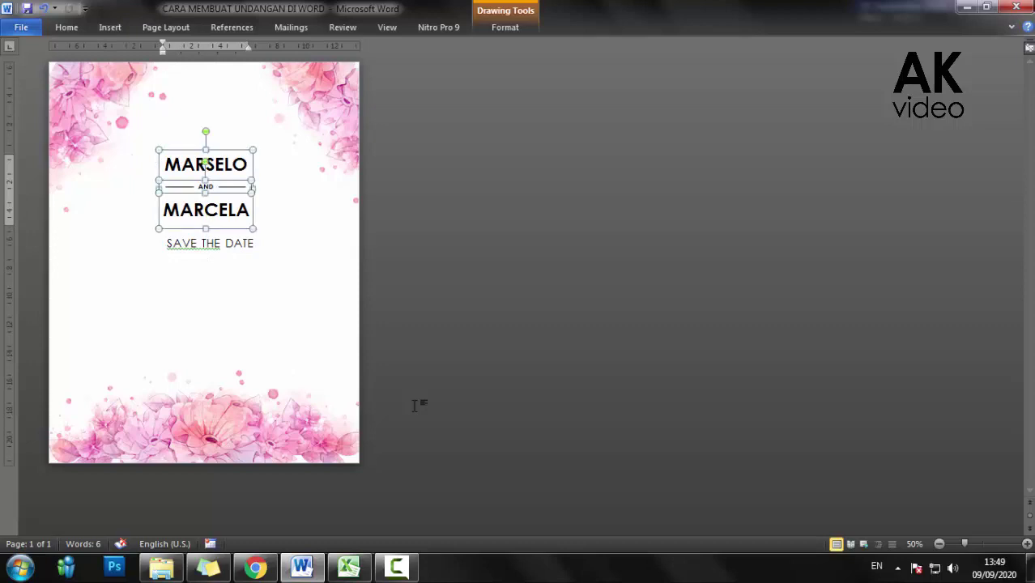
- Select the SAVE THE DATE box and nudge it left and down
key("alt+j")
key("d")
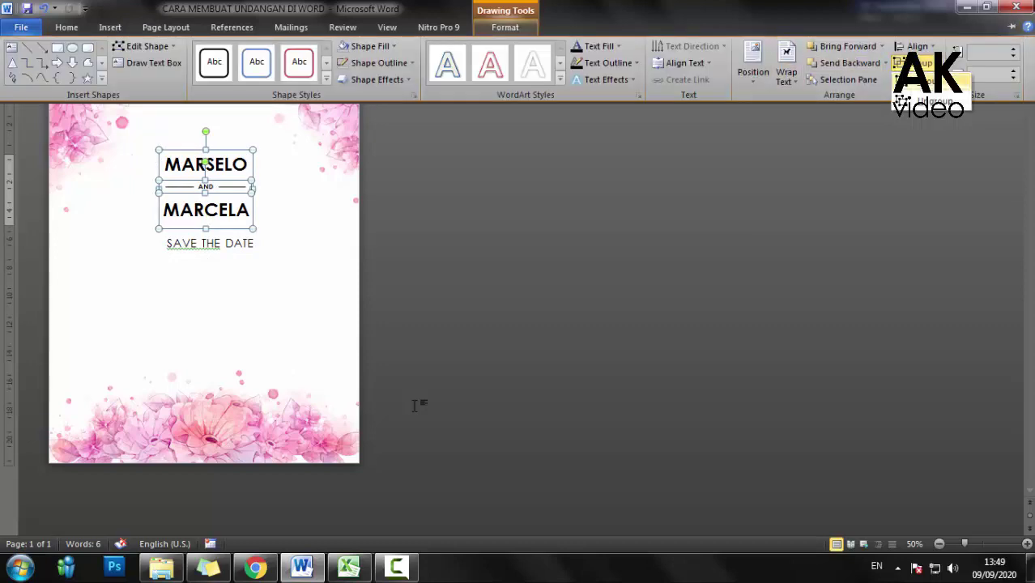
key("Escape")
key("Tab")
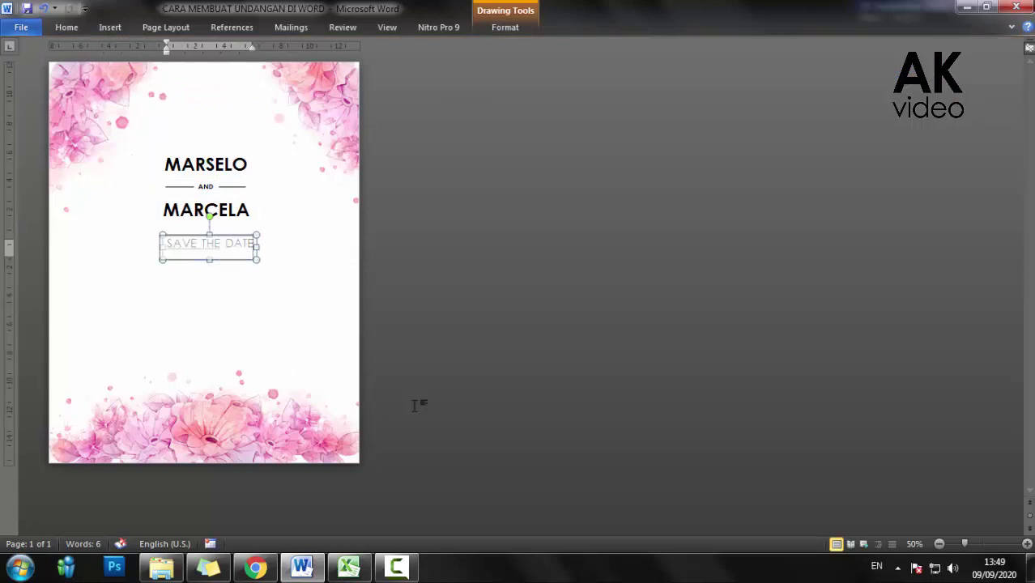
key("Left")
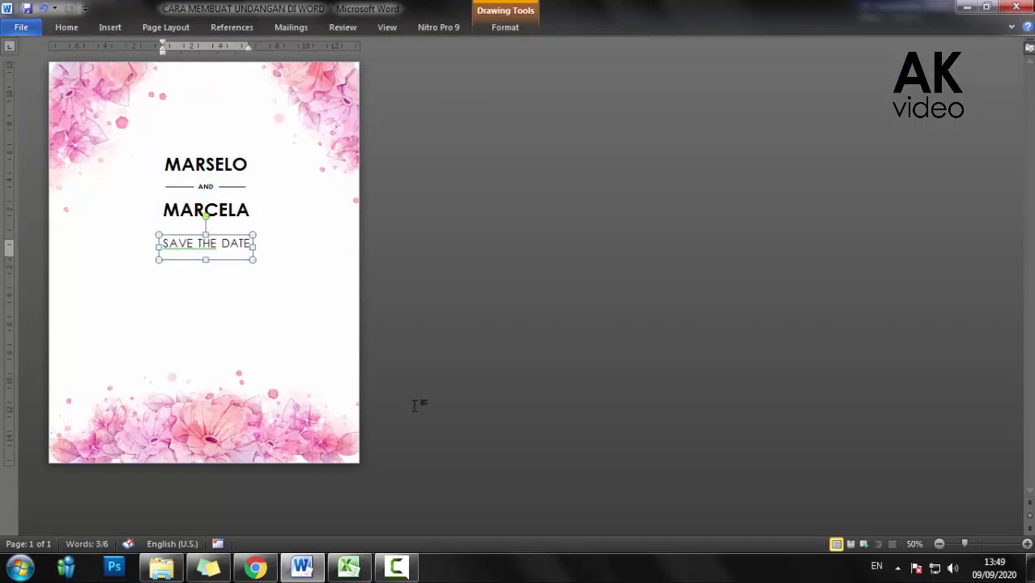
key("Down")
key("Down")
key("Down")
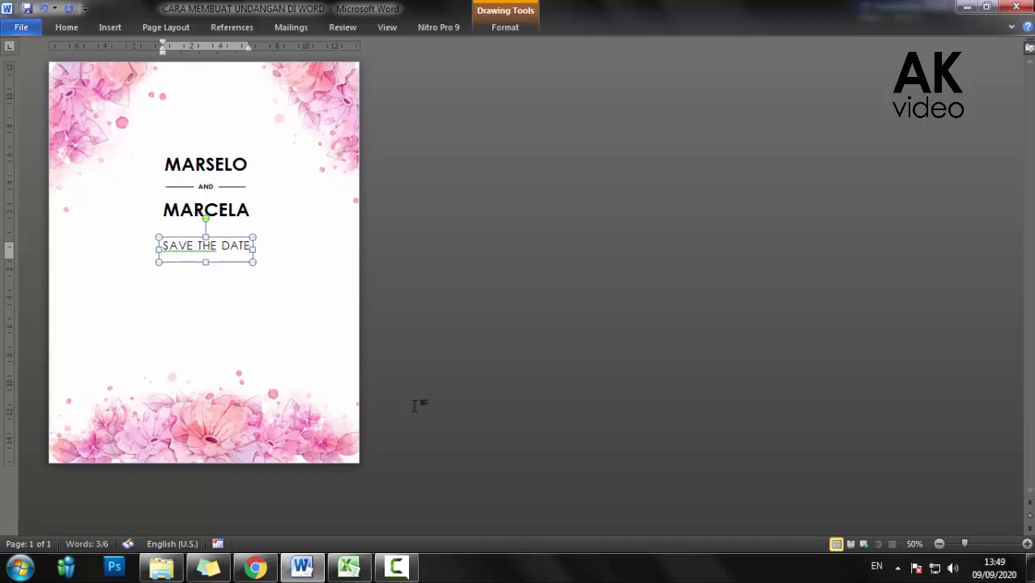
key("Down")
key("Down")
key("Down")
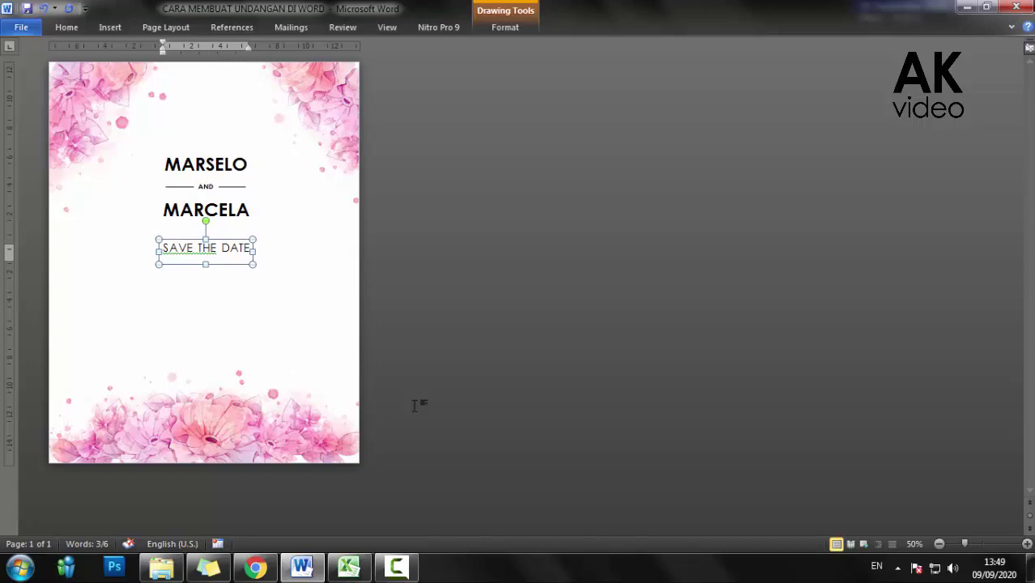
- Set the SAVE THE DATE heading text to font size 28
key("shift+Right")
key("shift+Right")
key("shift+Right")
key("shift+Right")
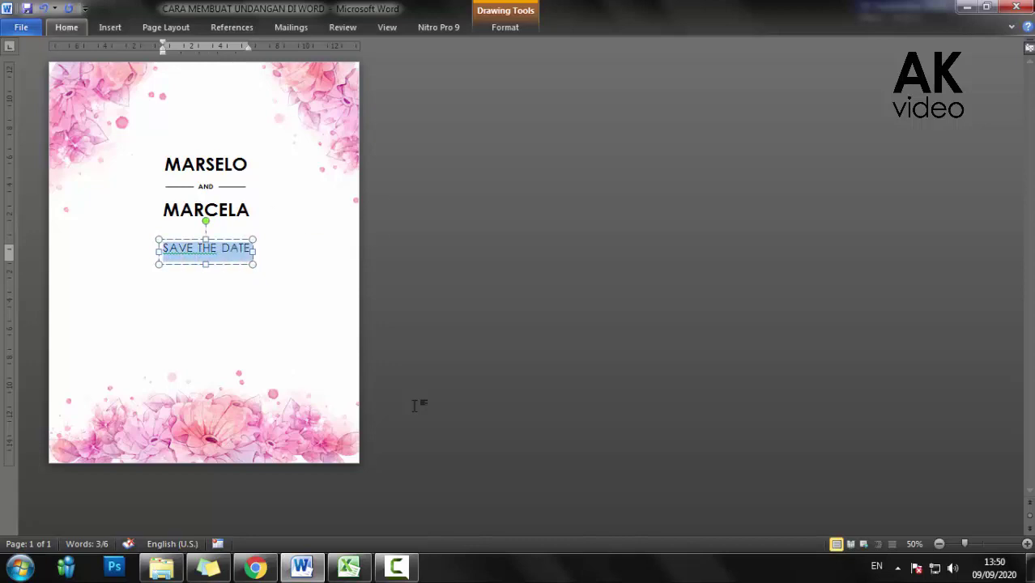
key("alt+h")
key("f")
key("s")
key("alt+Down")
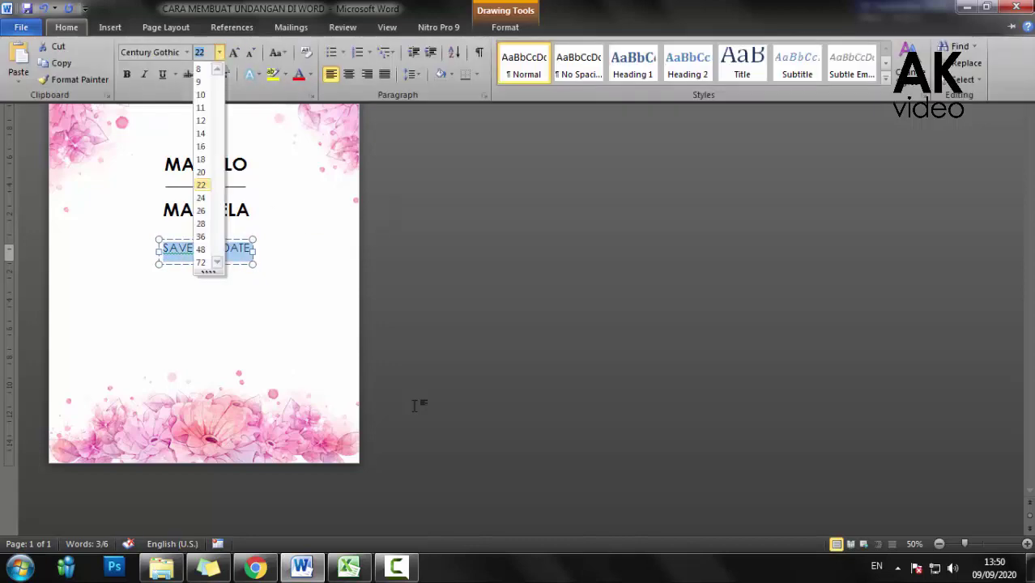
key("Down")
key("Down")
key("Down")
key("Return")
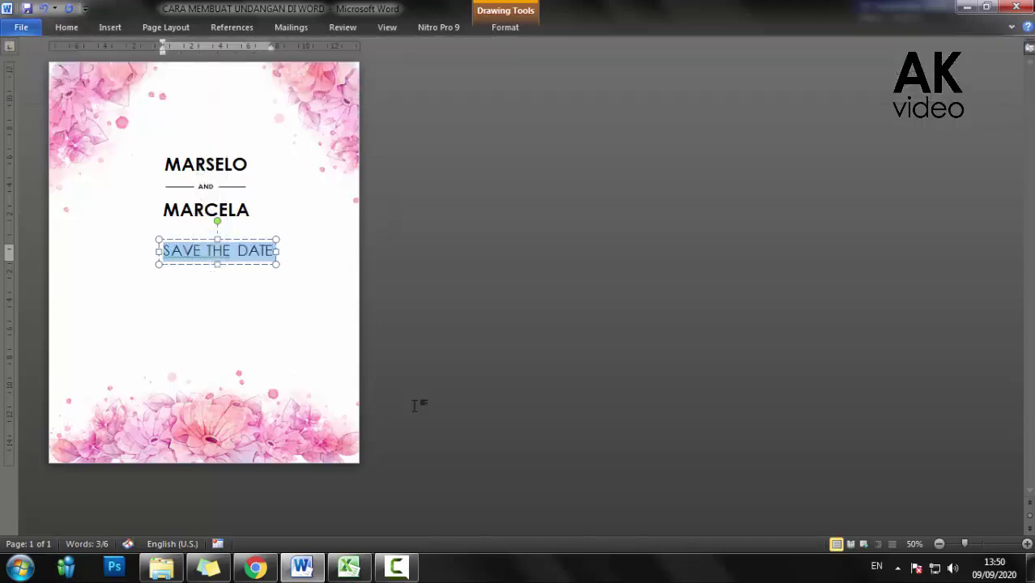
key("Left")
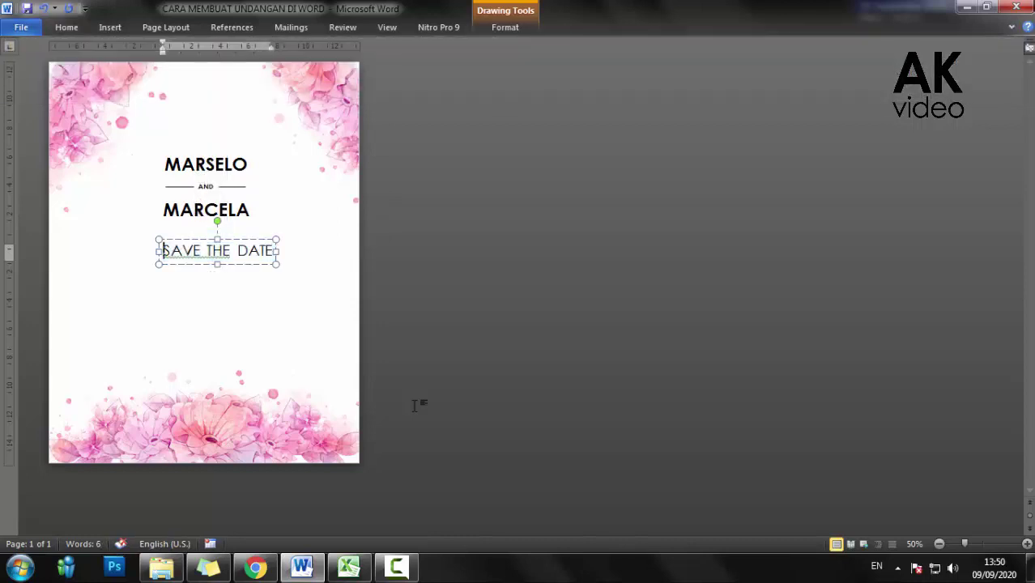
- Align the names block centred over SAVE THE DATE and save the document
key("shift+End")
key("Escape")
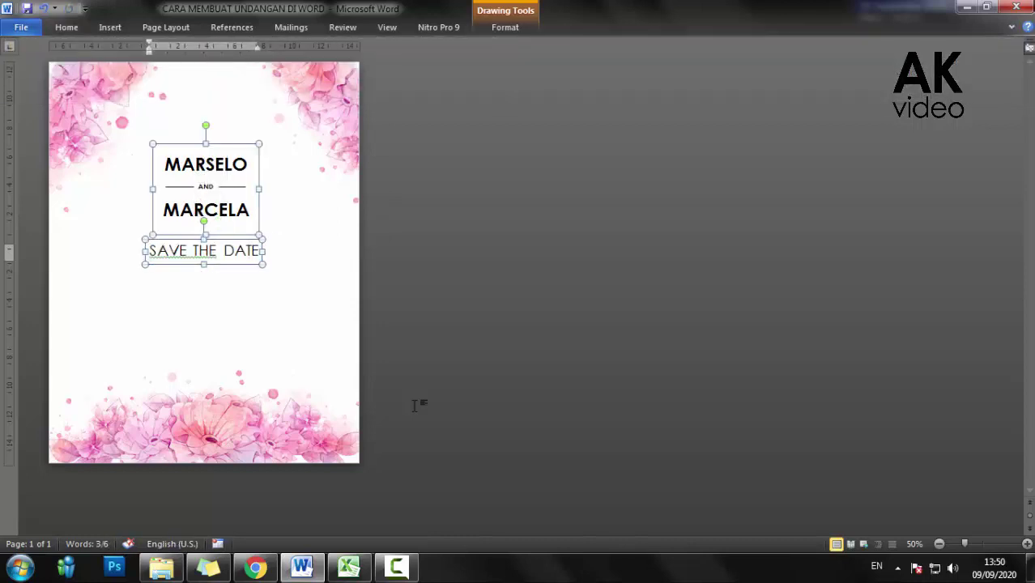
key("alt+j")
key("d")
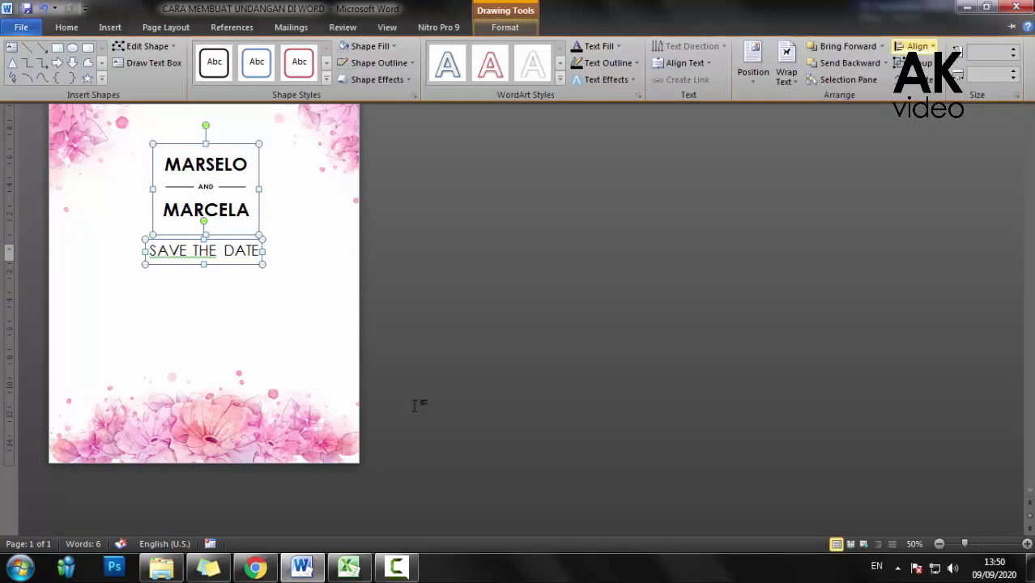
key("a")
key("a")
key("Return")
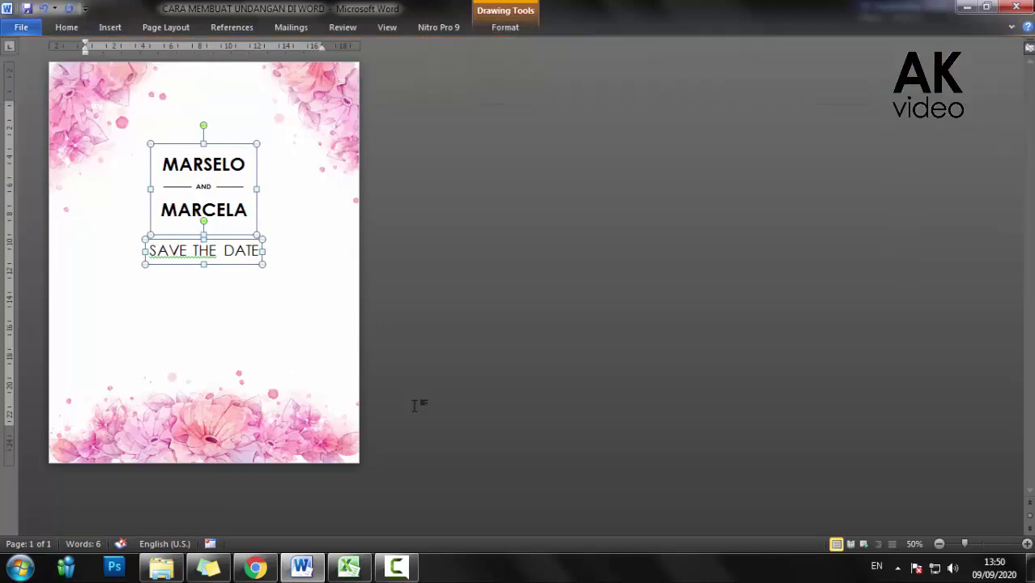
key("Escape")
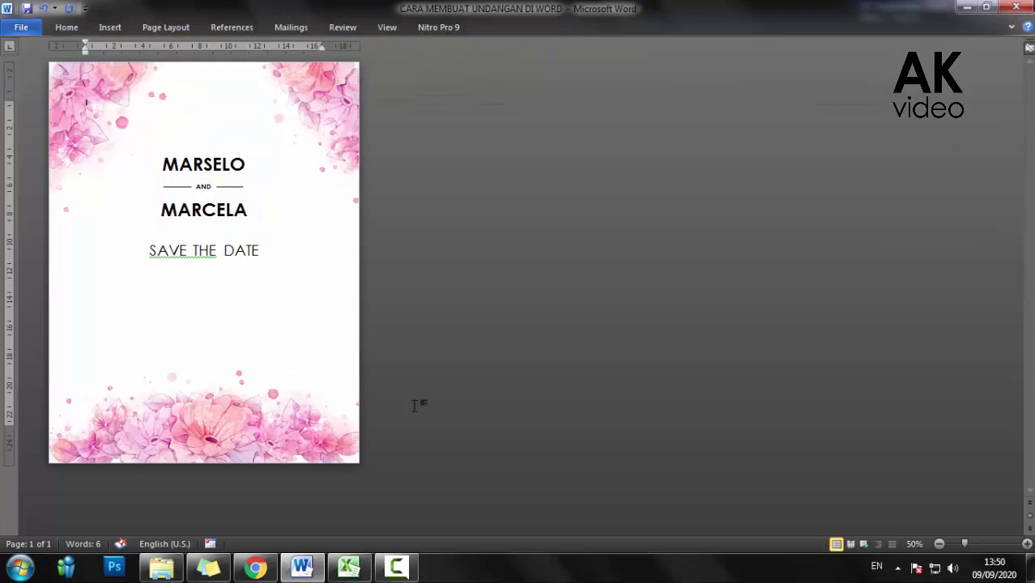
key("ctrl+s")
- Retype SAVE, THE and DATE in lowercase after their capitals so the heading reads 'Save The Date'
left_click_drag(151, 250, 187, 251)
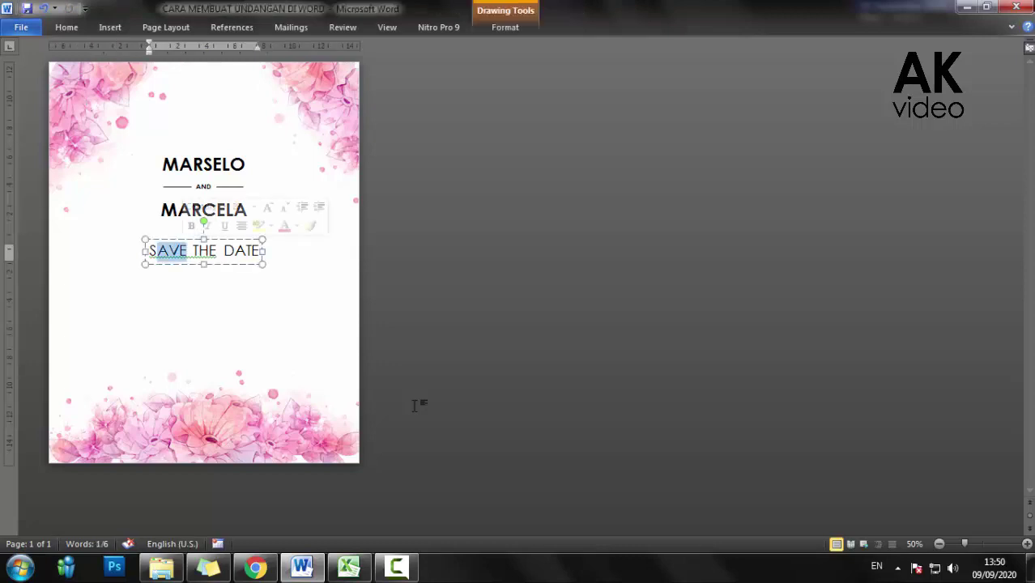
type("SA")
key("BackSpace")
type("a")
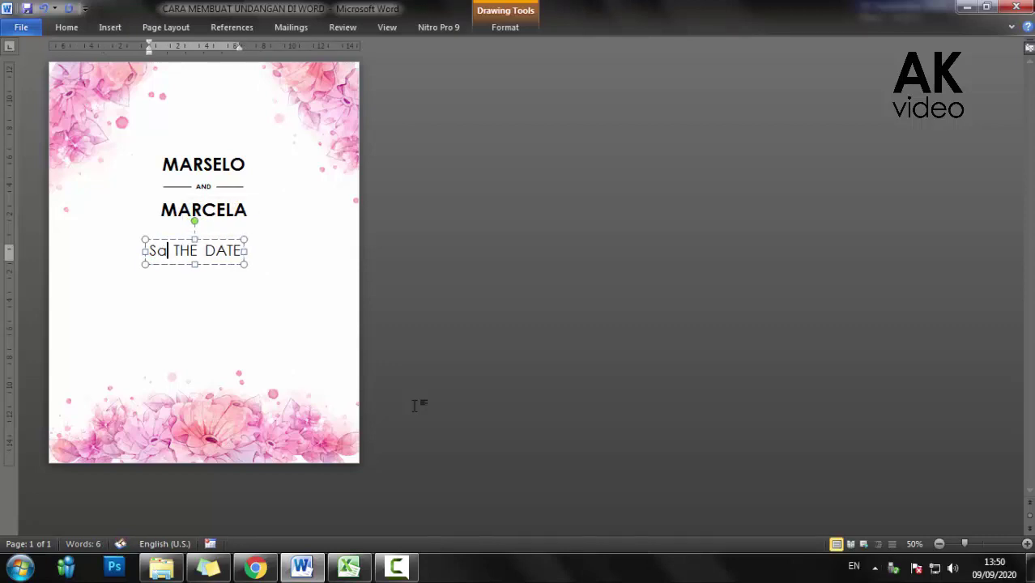
type("ve")
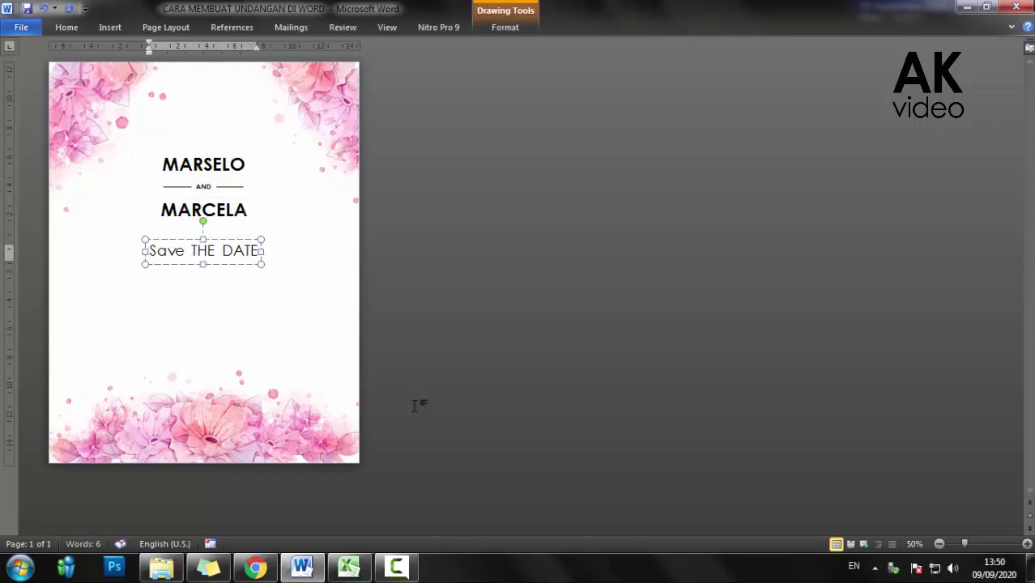
key("Right")
key("Right")
key("Right")
key("BackSpace")
type("h")
key("Delete")
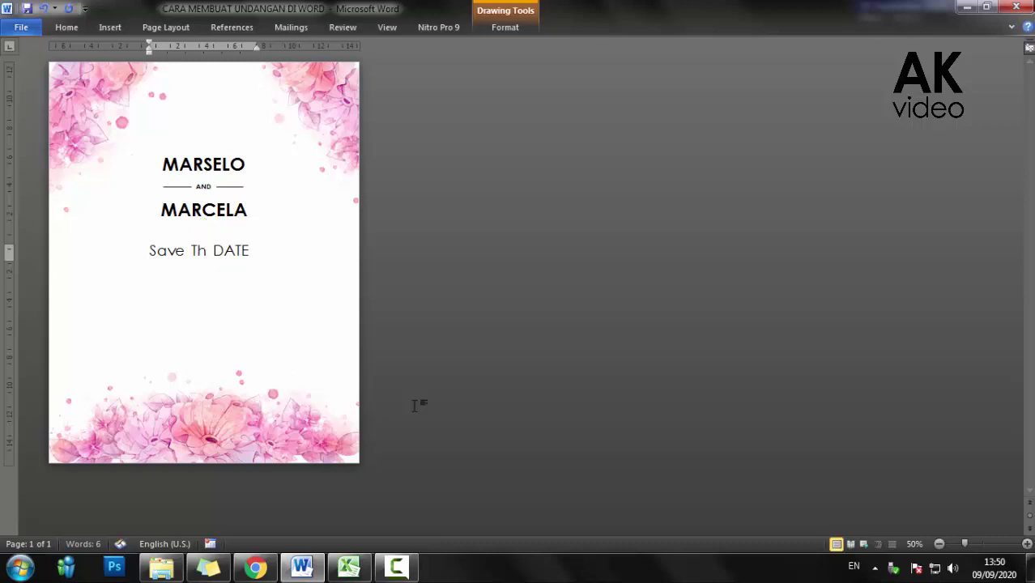
type("e")
key("Right")
key("Right")
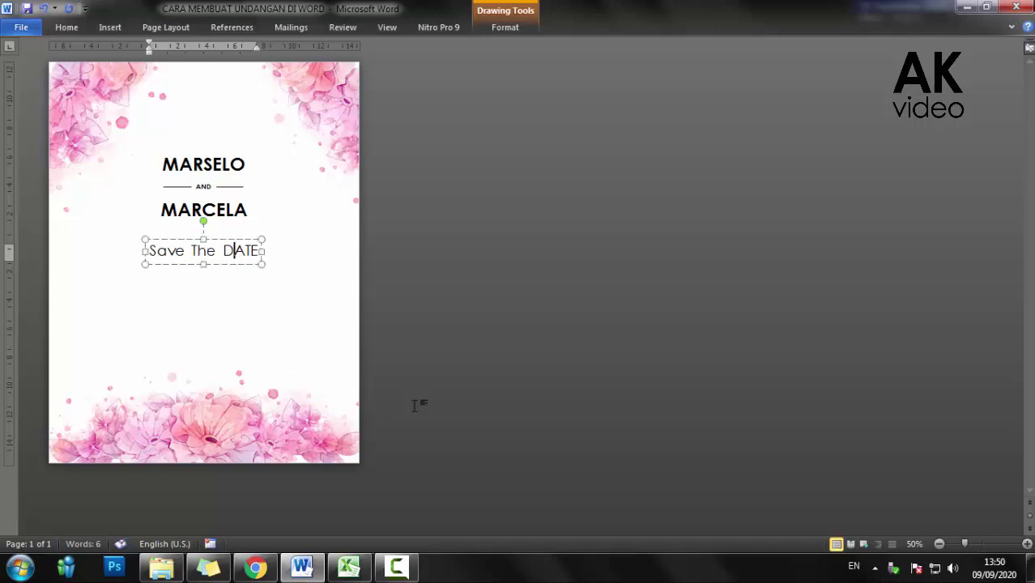
key("Delete")
key("Delete")
key("Delete")
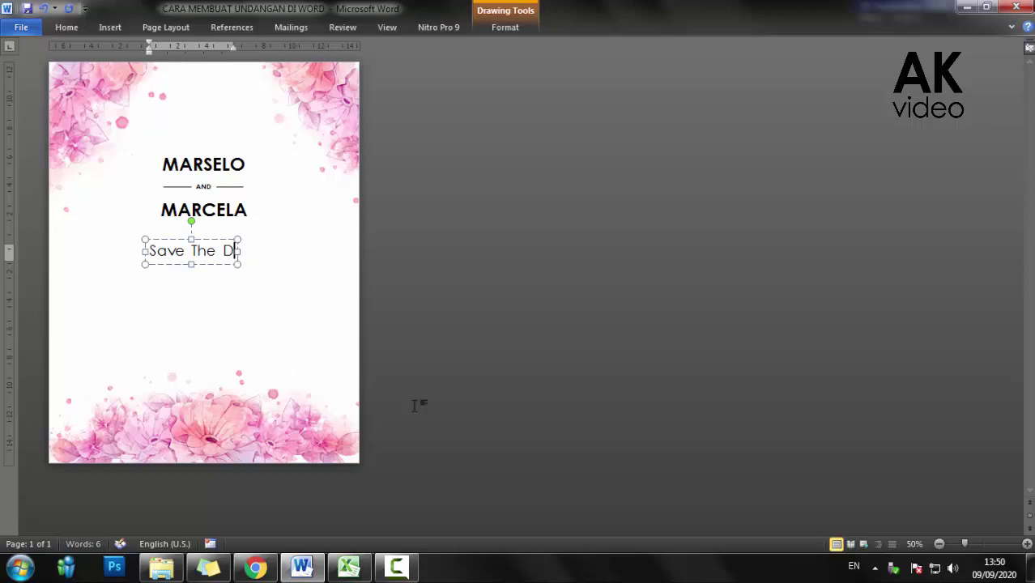
type("ate")
left_click(414, 405)
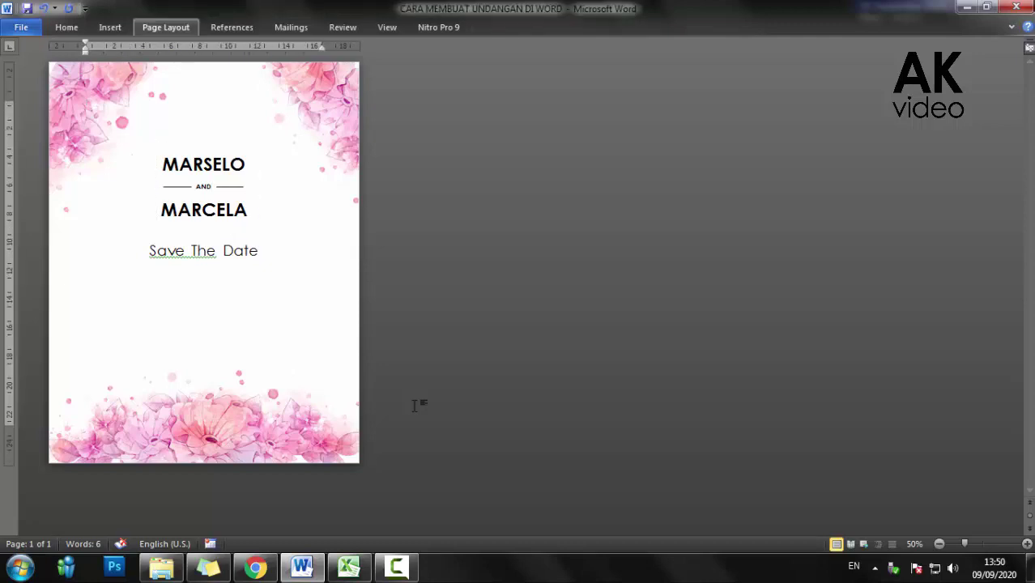
- Draw a short vertical Line shape below Save The Date and duplicate it, shifting the copy right
key("alt+n")
key("Right")
key("Left")
key("Left")
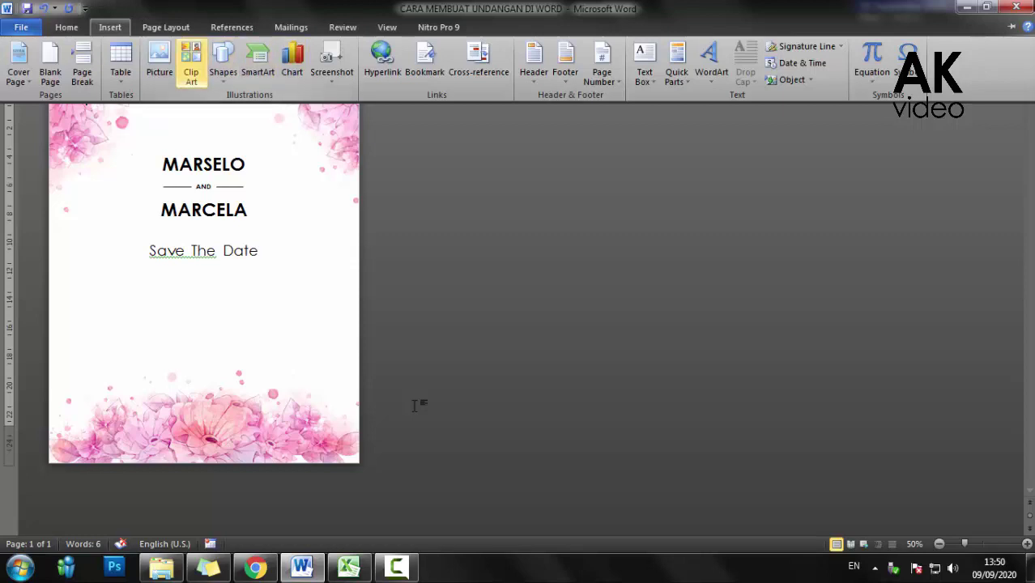
key("Right")
key("Down")
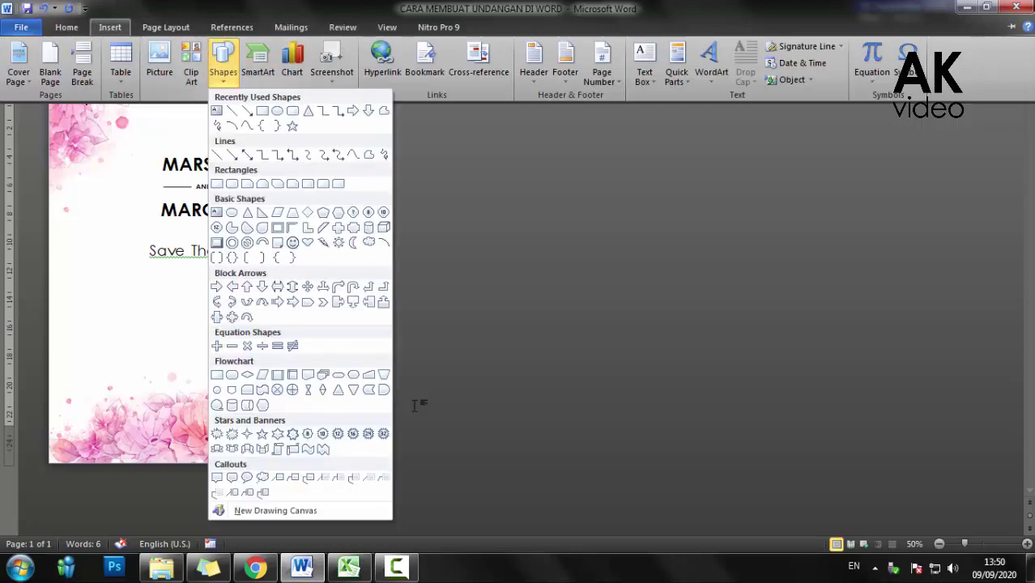
key("Left")
key("Left")
key("Return")
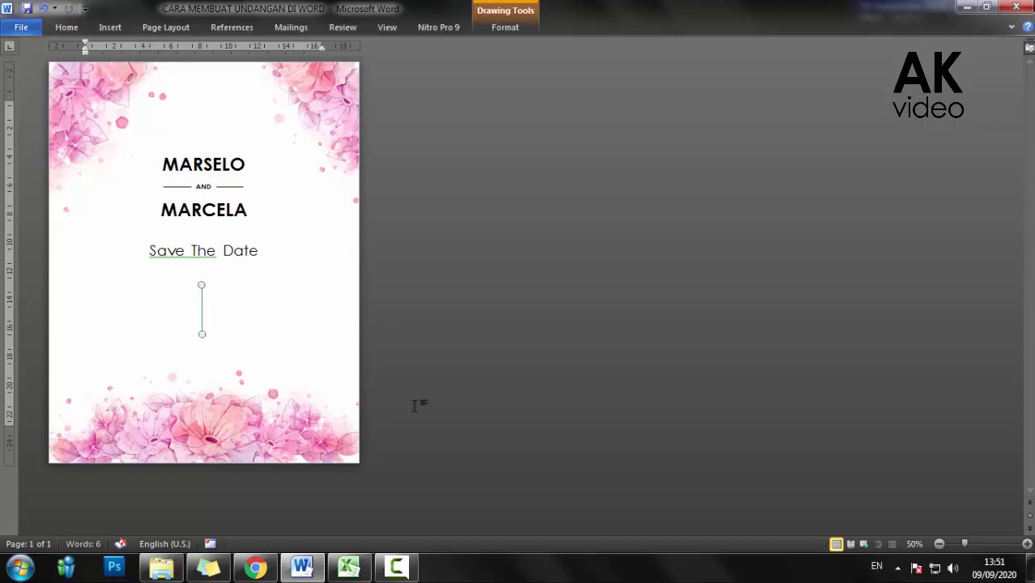
left_click(415, 405)
key("ctrl+d")
key("Right")
key("Right")
key("Right")
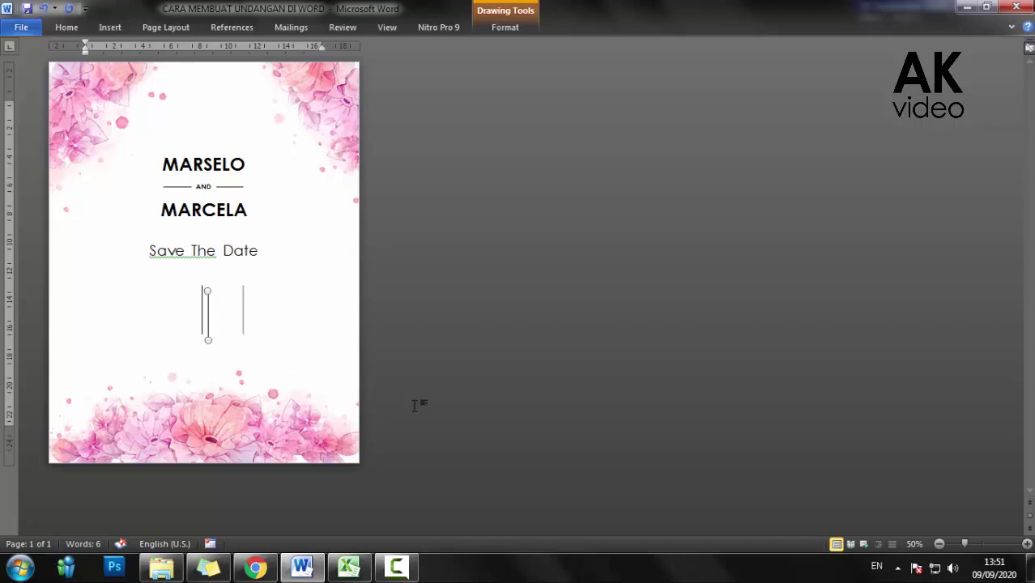
- Shift the two vertical lines left and level them with each other under Save The Date
left_click(414, 405)
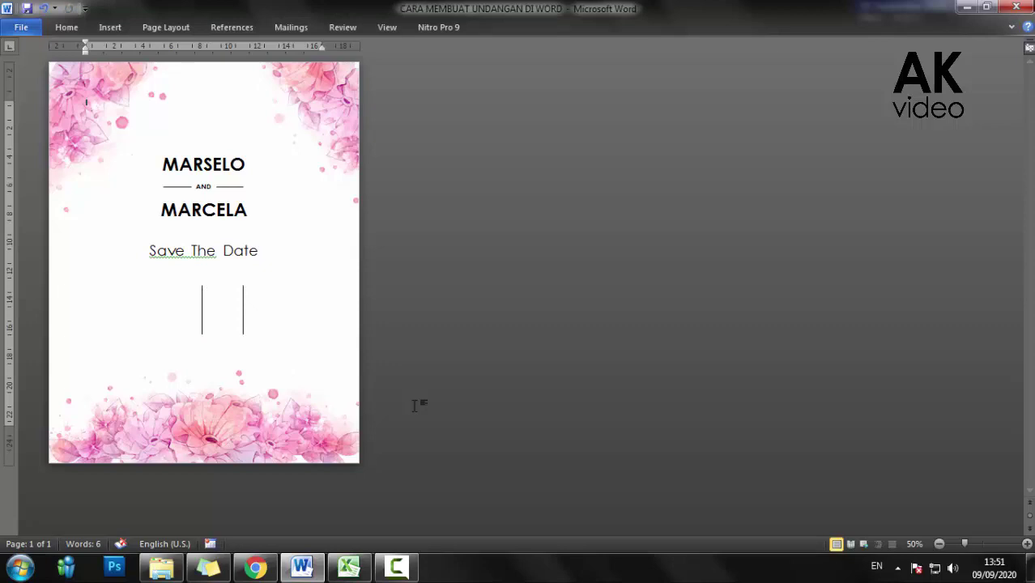
left_click_drag(202, 310, 183, 310)
key("Left")
key("Left")
key("Left")
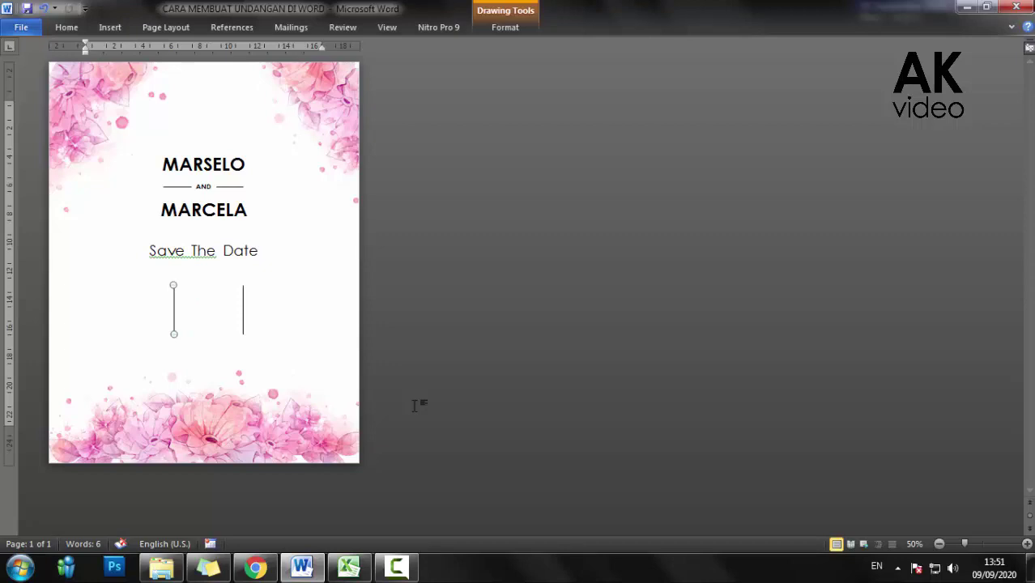
key("Tab")
key("ctrl+Left")
key("ctrl+Left")
key("ctrl+Left")
key("ctrl+Left")
key("ctrl+Left")
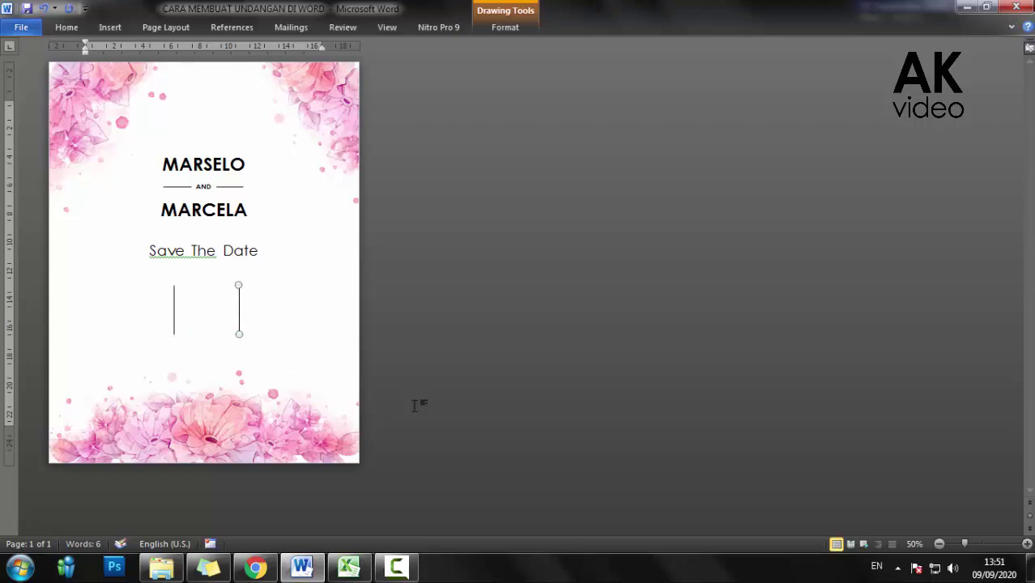
key("ctrl+Up")
key("ctrl+Left")
key("ctrl+Left")
key("ctrl+Down")
key("Tab")
key("ctrl+Left")
key("ctrl+Left")
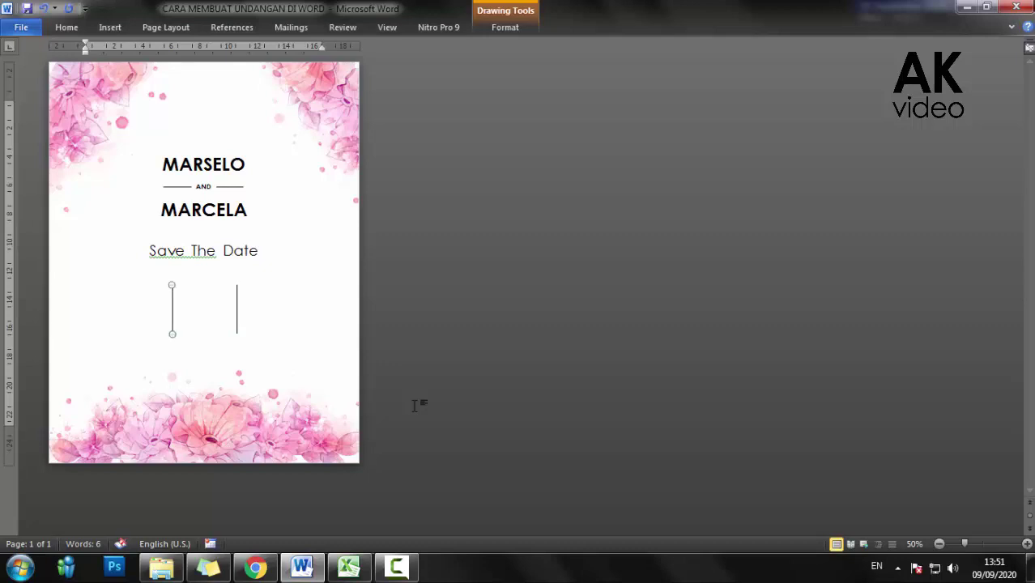
key("Tab")
- Select both vertical lines, align them, and group them into one object
key("ctrl+a")
key("alt")
key("j")
key("d")
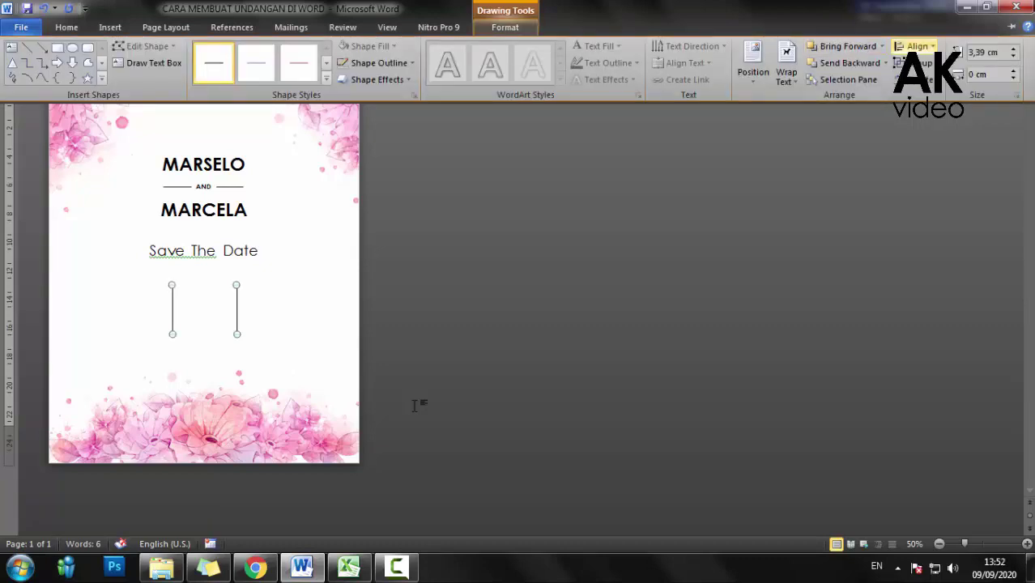
key("a")
key("a")
key("ctrl+F1")
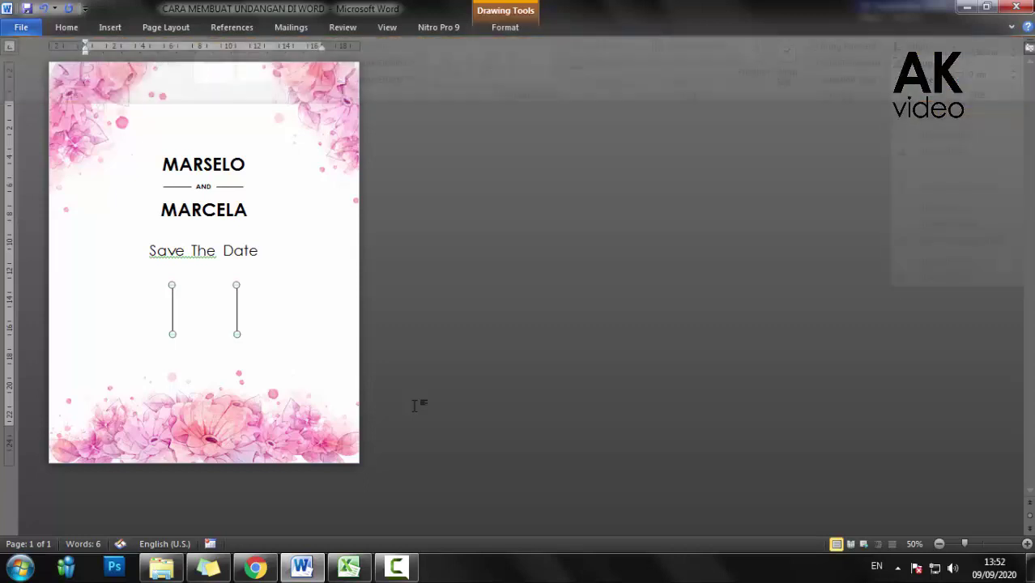
key("alt")
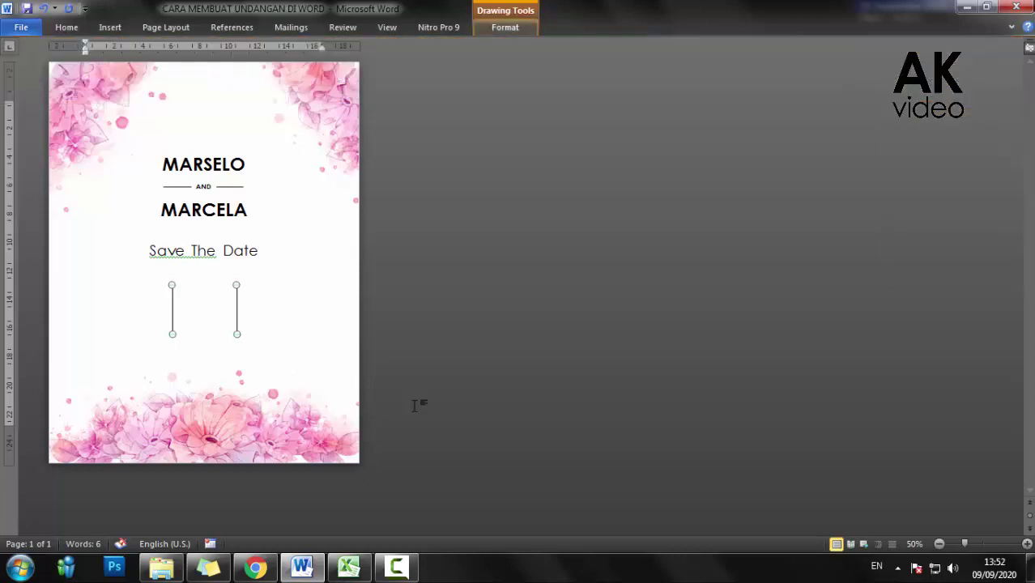
key("j")
key("d")
key("g")
key("p")
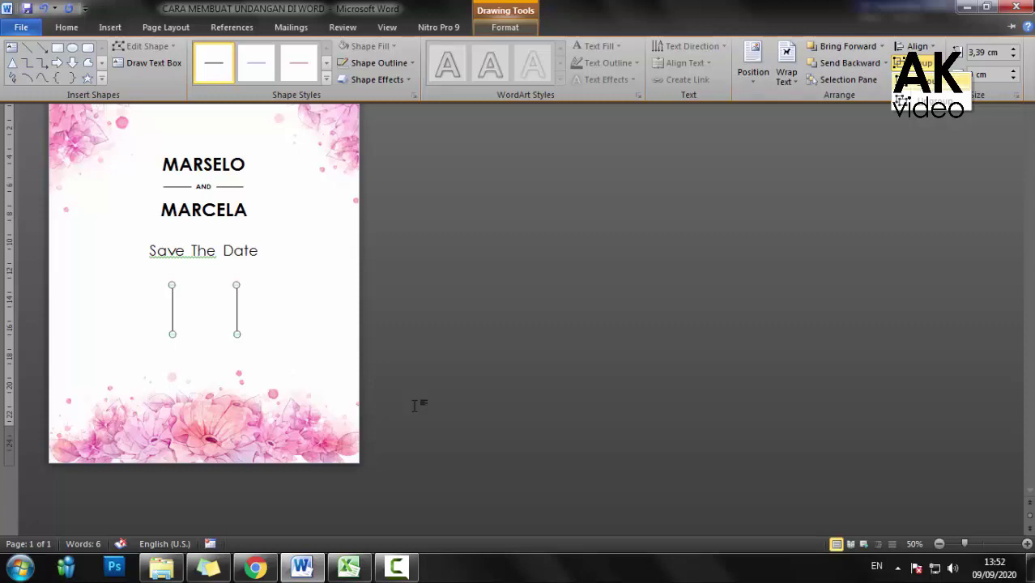
key("g")
key("Escape")
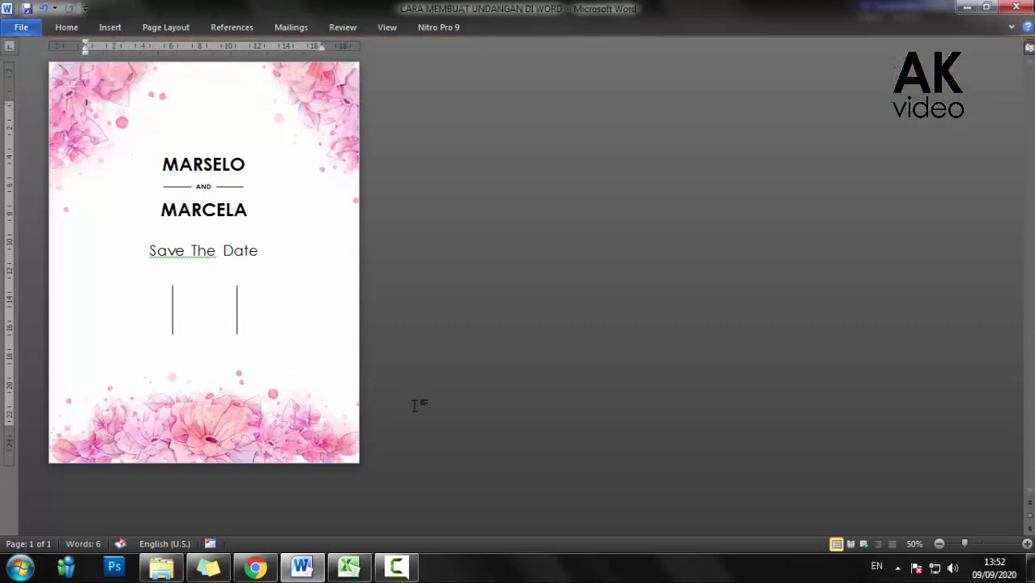
- Duplicate the Save The Date text box and move the copy down beside the lines
key("ctrl+alt+5")
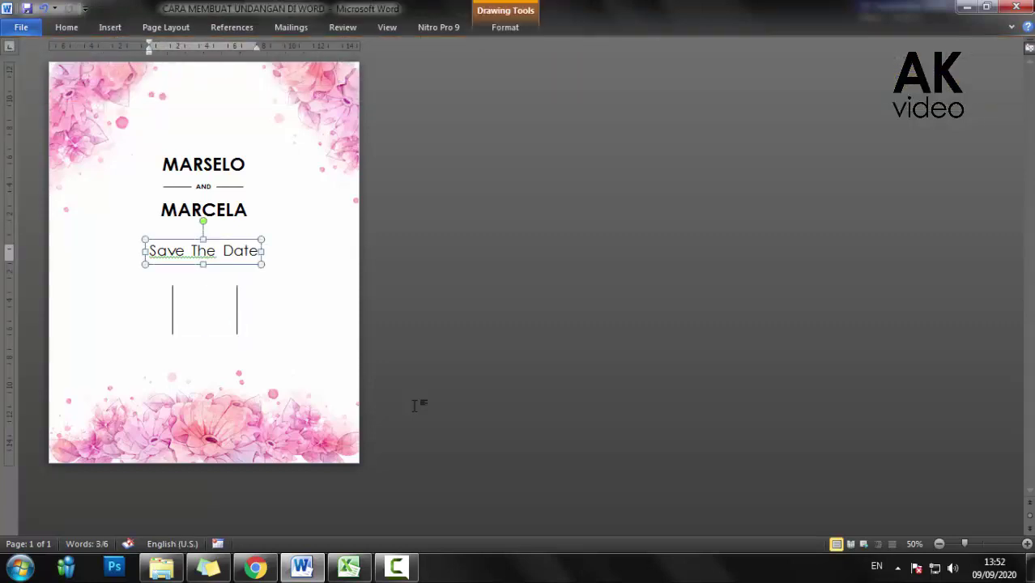
key("ctrl+c")
key("ctrl+v")
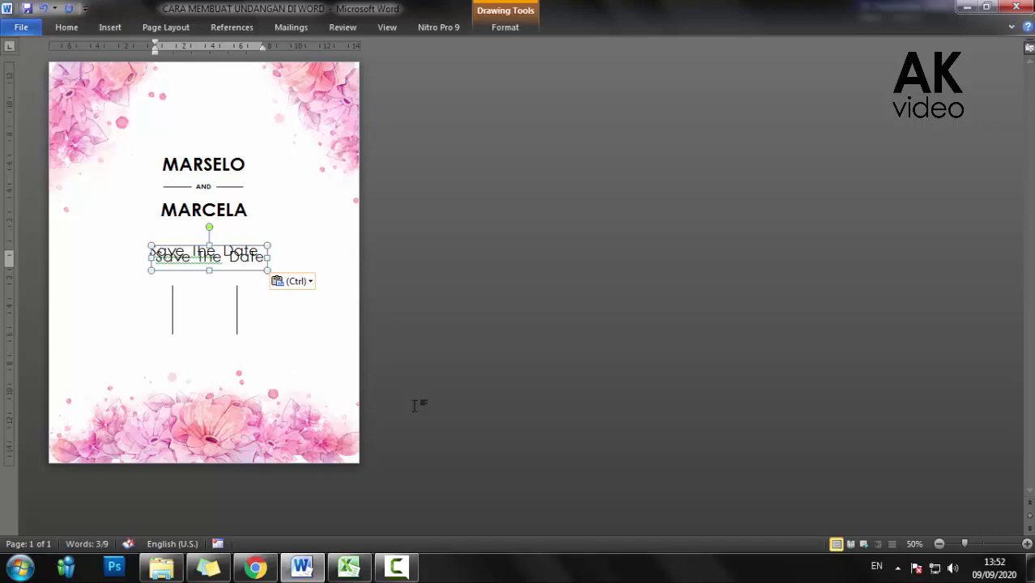
key("Left")
key("Left")
key("Left")
key("Down")
key("Down")
key("Down")
key("Left")
key("Left")
key("Left")
key("Down")
key("Down")
key("Down")
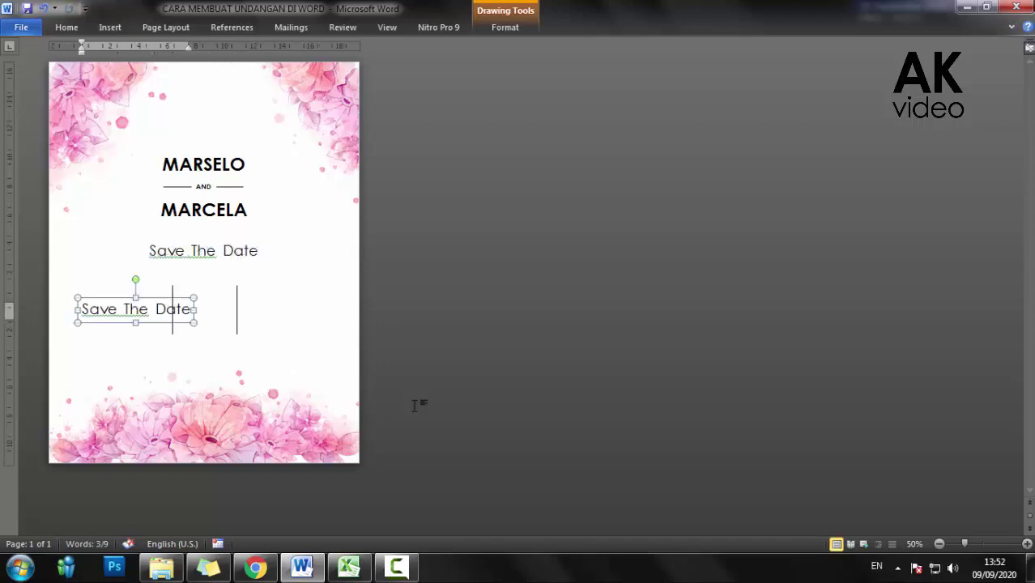
- Replace the copied box's text with 20
key("ctrl+shift+Left")
key("Delete")
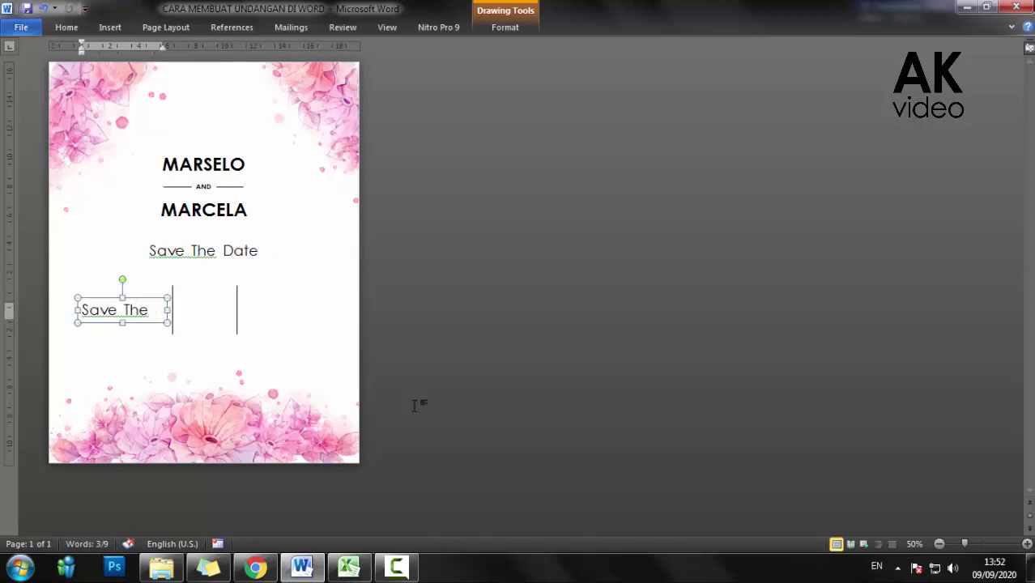
key("Return")
type("Date")
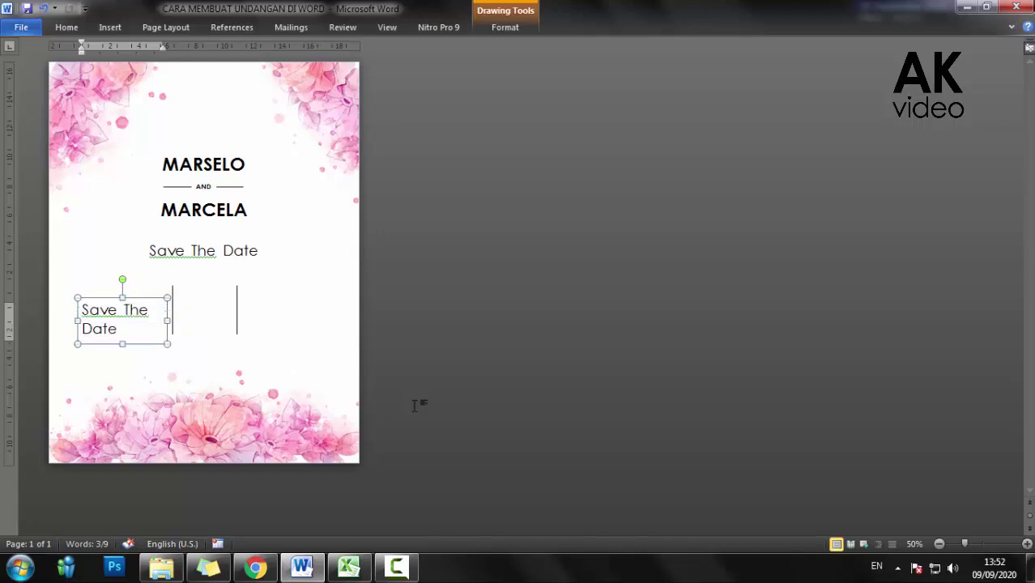
key("ctrl+a")
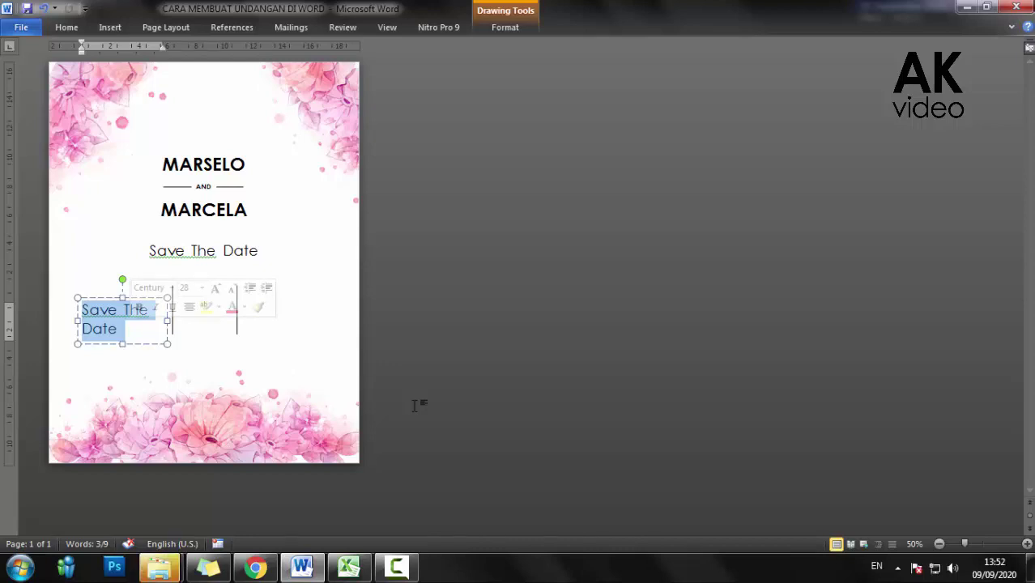
type("20")
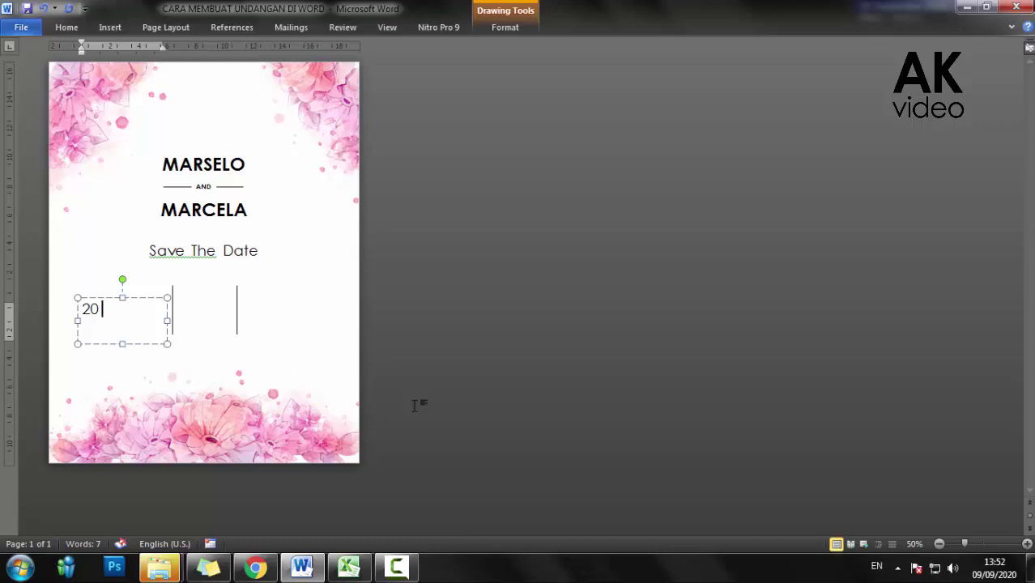
- Make the 20 a larger font size
key("ctrl+a")
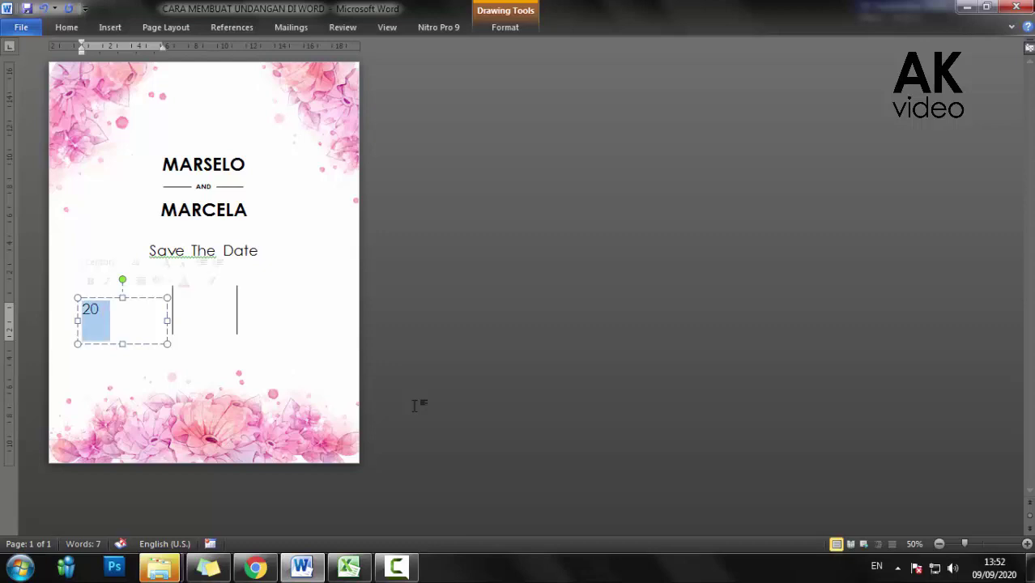
key("ctrl+F1")
key("ctrl+shift+p")
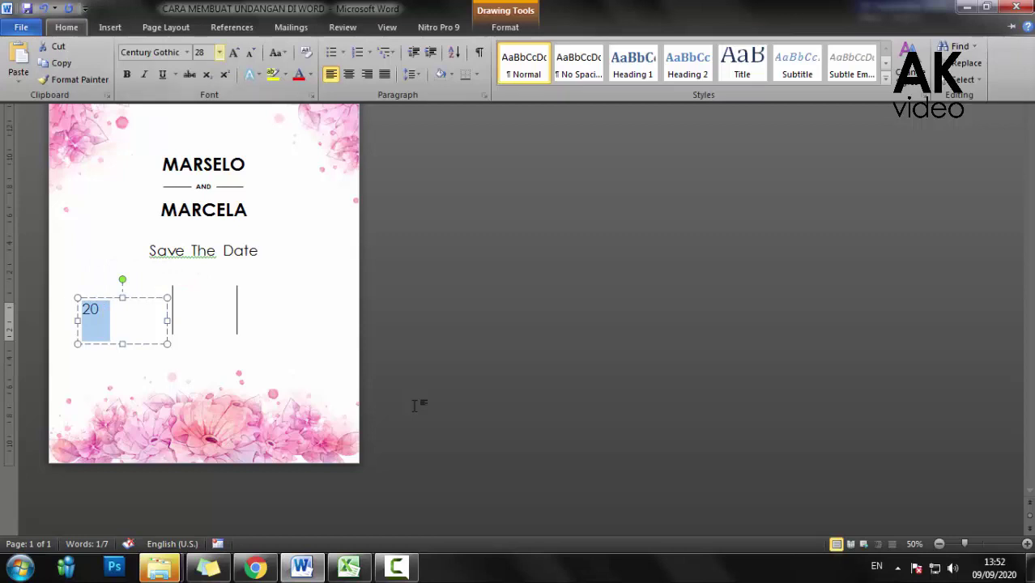
key("alt+Down")
key("Down")
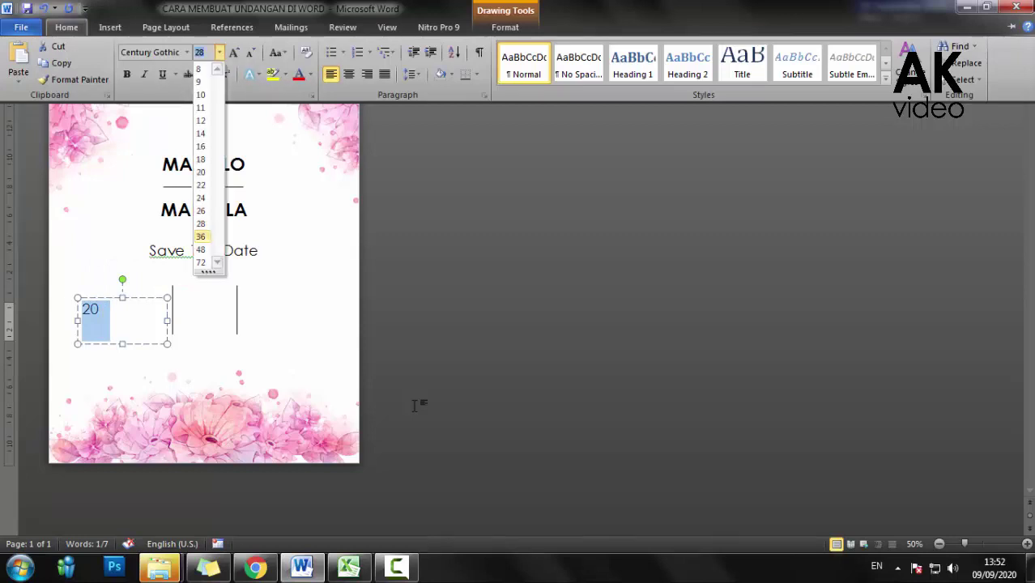
key("Return")
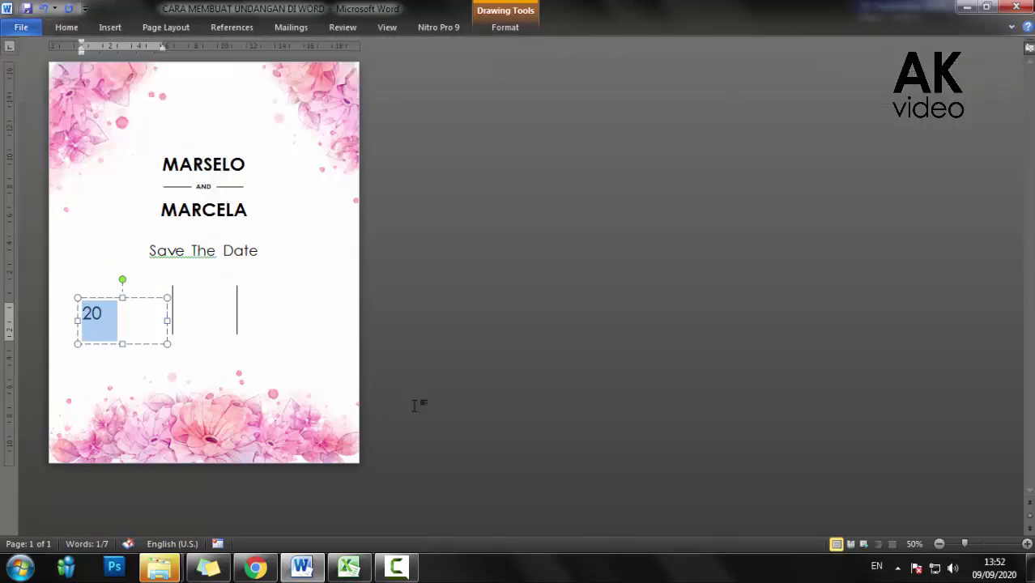
- Select the whole 20 text box and move it to the right
key("Right")
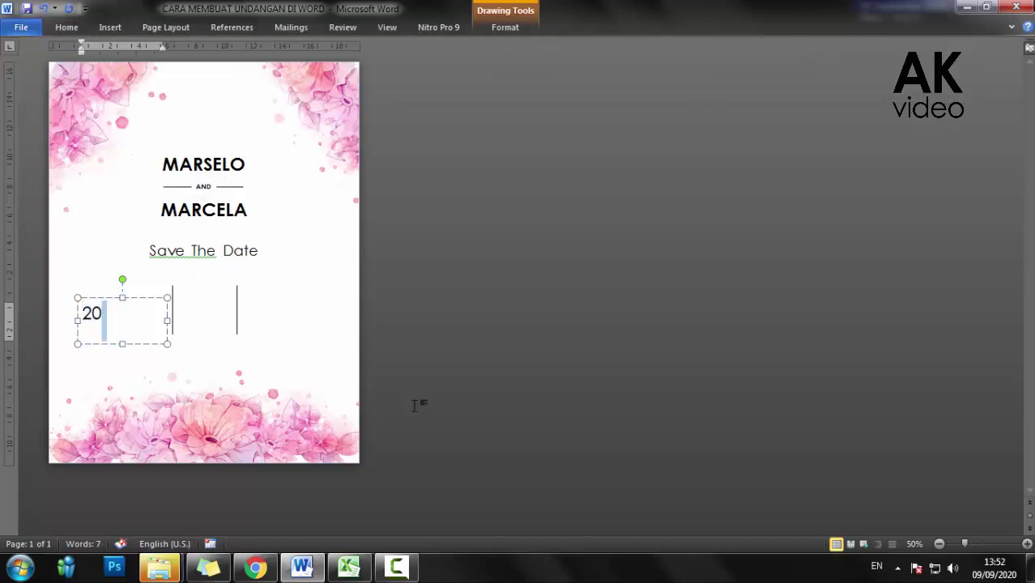
key("ctrl+a")
key("Right")
key("Escape")
key("Right")
key("Up")
key("Right")
key("Right")
key("Right")
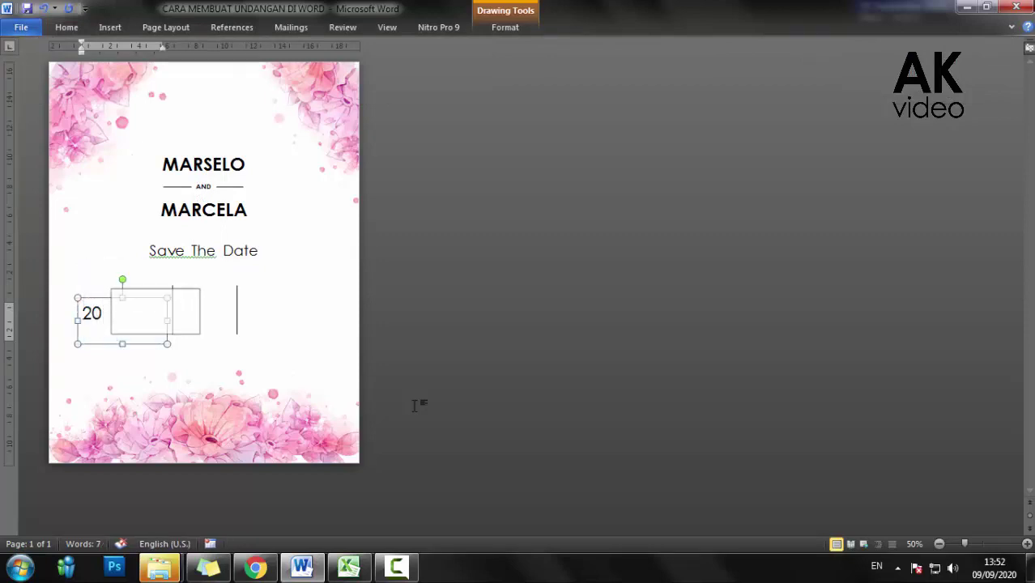
key("Right")
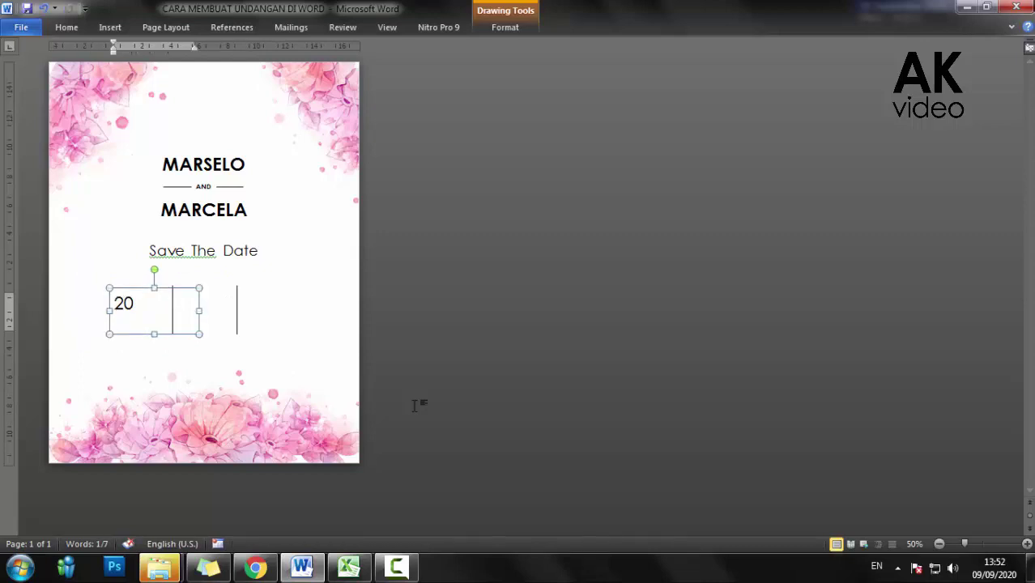
- Narrow the 20 box, set the 20 to 48 pt, and nudge it slightly right
key("shift+Left")
key("shift+Left")
key("shift+Left")
key("Return")
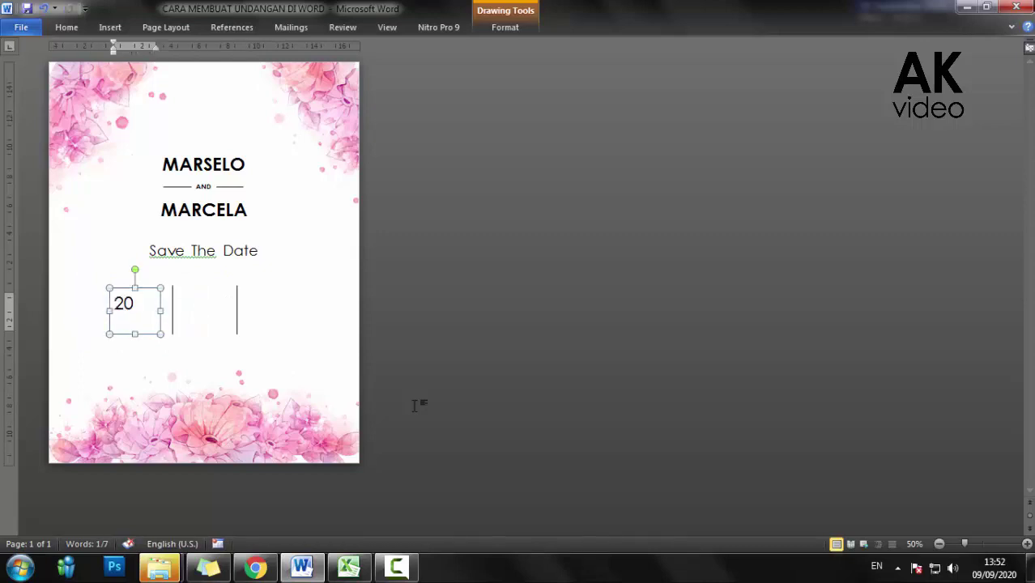
key("shift+Left")
key("shift+Left")
key("alt+h")
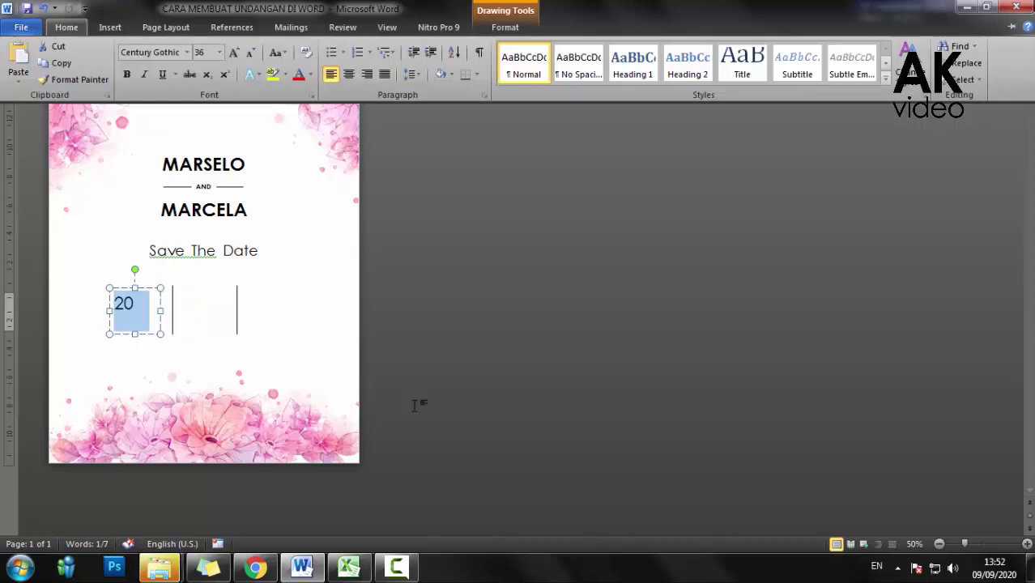
key("f")
key("s")
key("alt+Down")
key("Down")
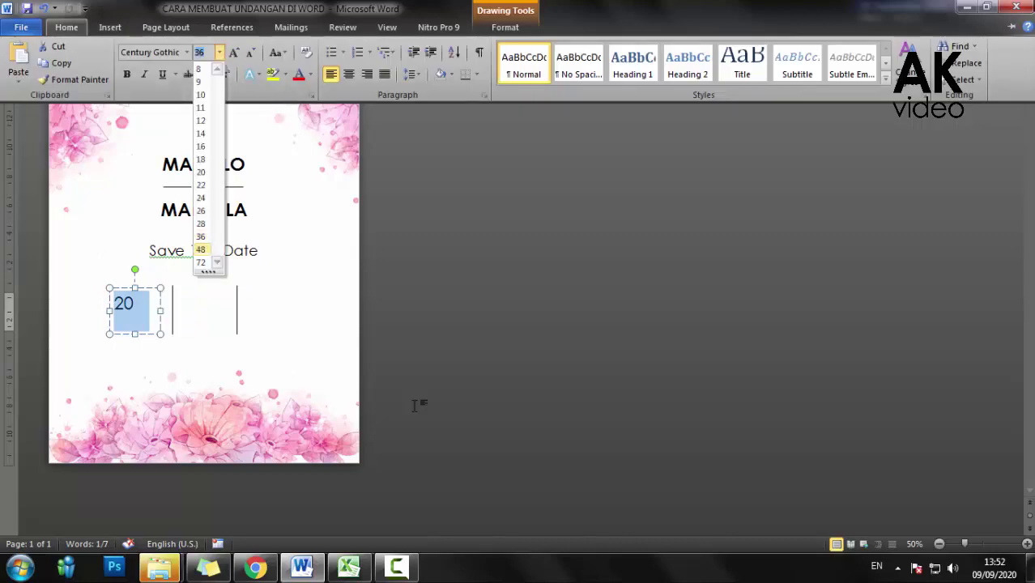
key("Return")
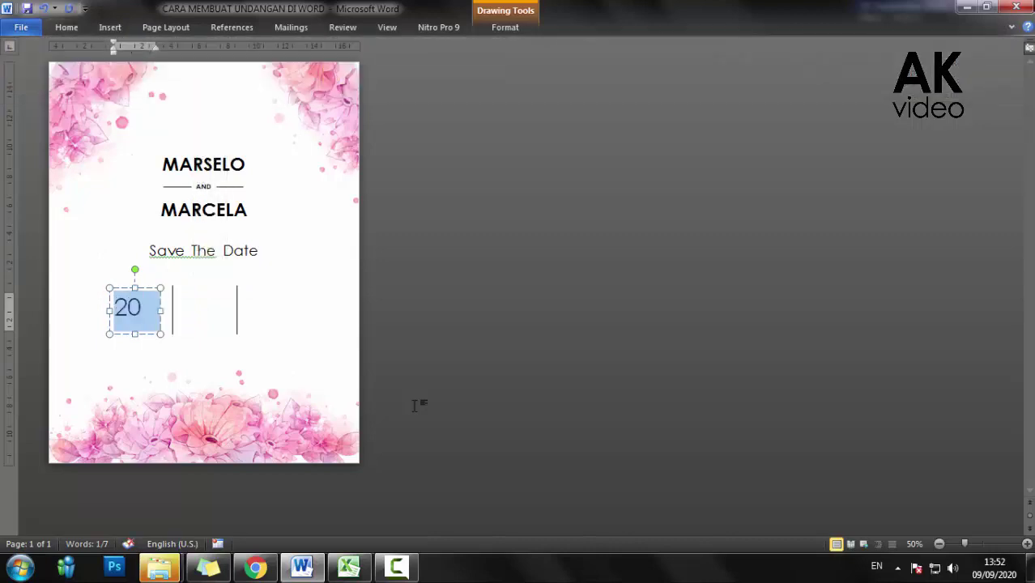
key("Escape")
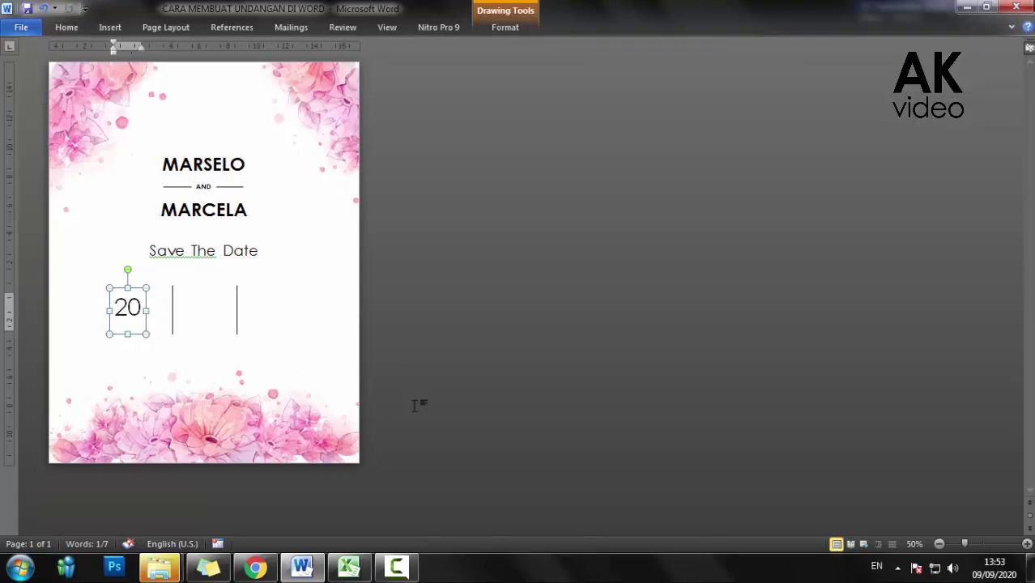
key("Right")
key("Right")
key("Right")
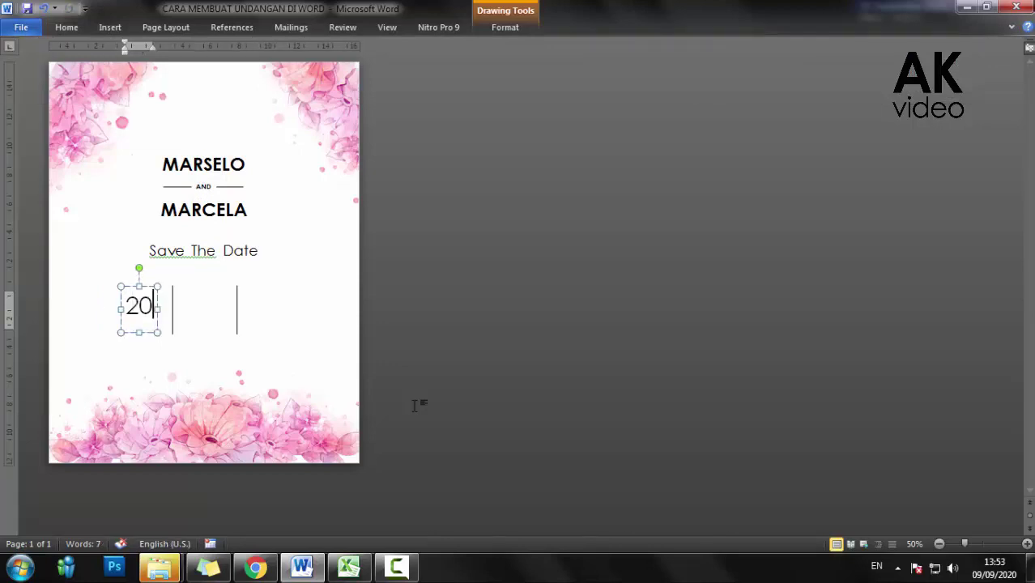
- Add a new line reading 'Sept 20' beneath the large 20
left_click(416, 405)
key("ctrl+F1")
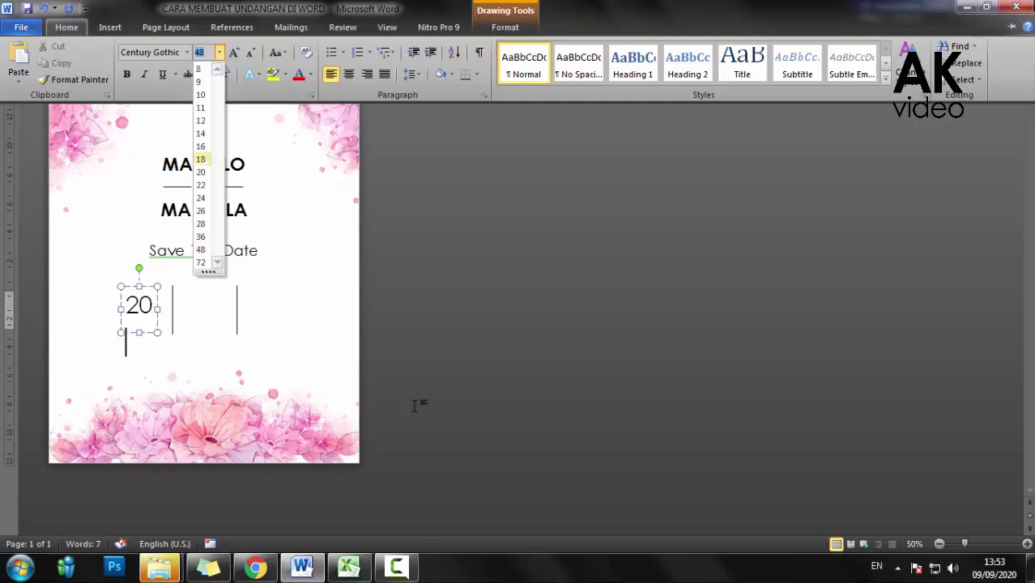
key("ctrl+F1")
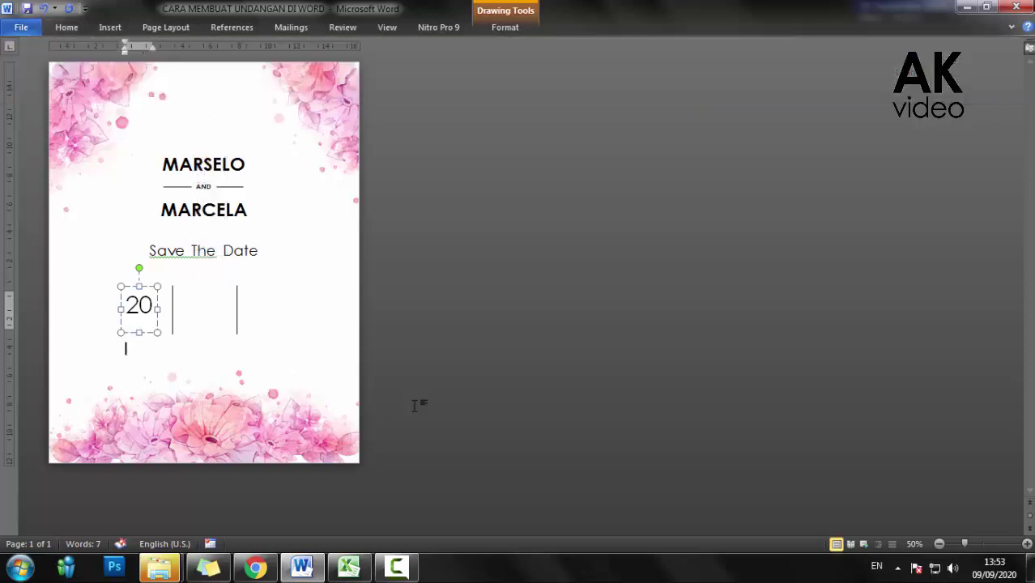
key("Return")
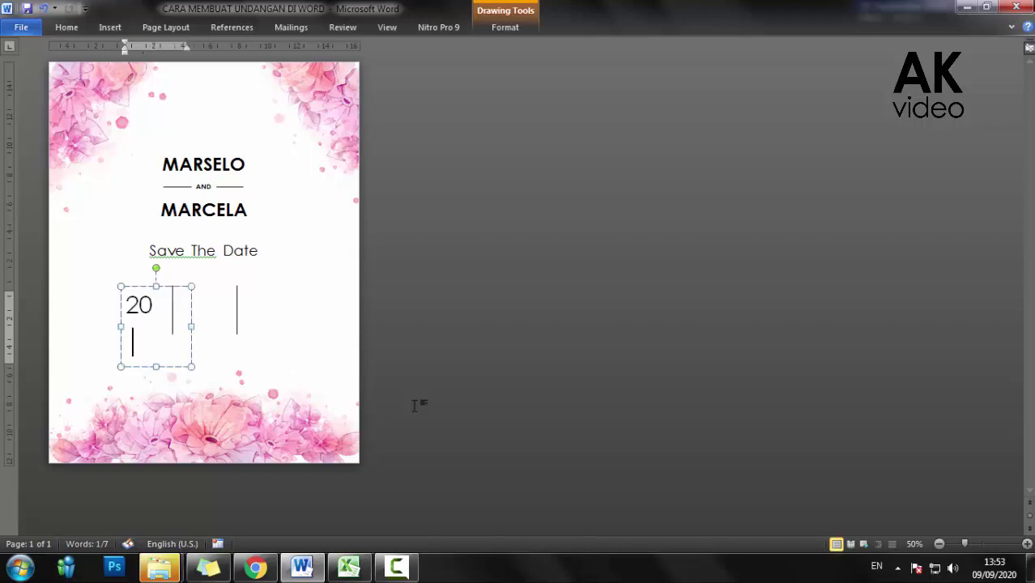
type("s")
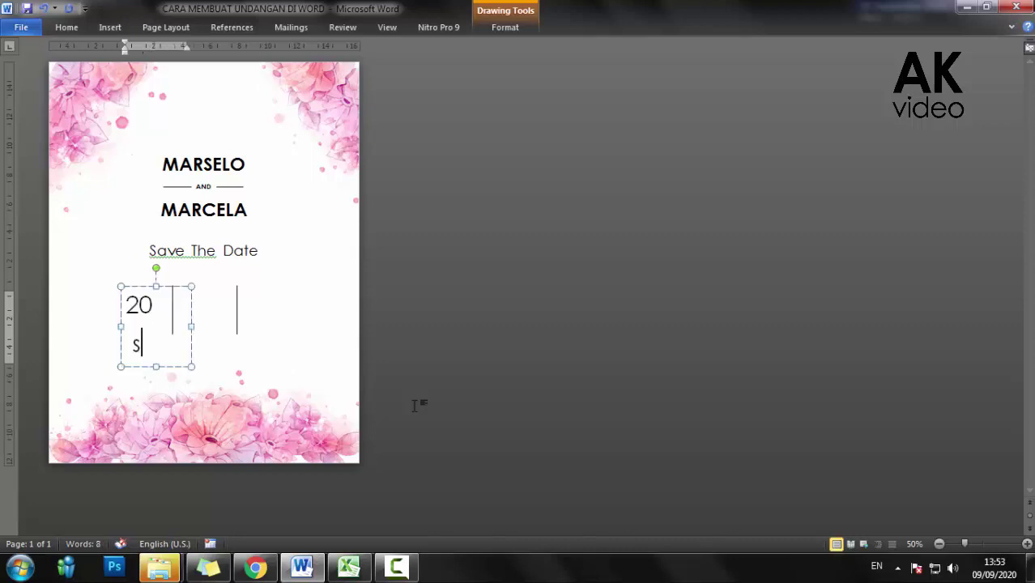
type("EP")
key("BackSpace")
key("BackSpace")
key("BackSpace")
type("Sept")
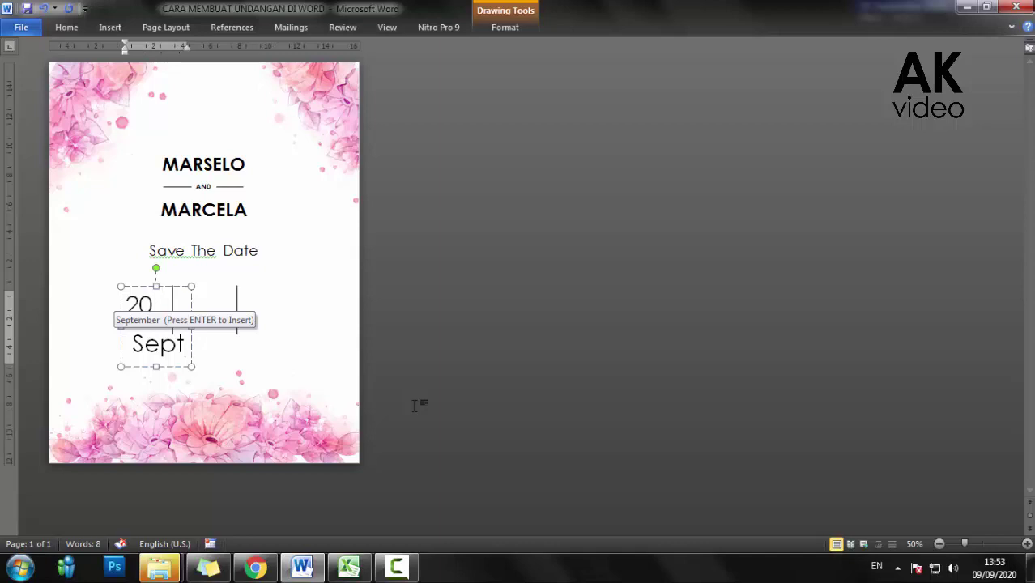
key("Return")
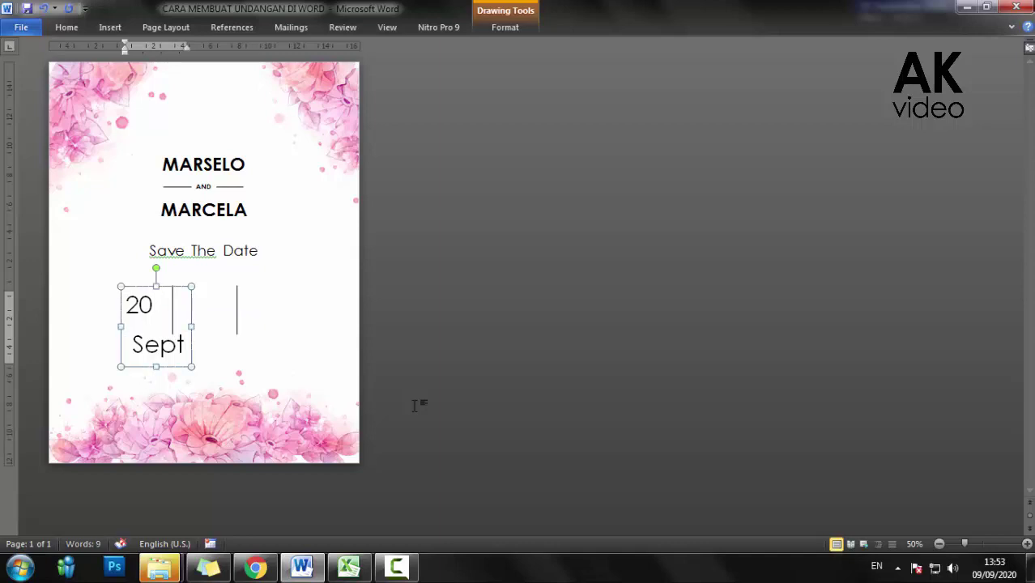
key("BackSpace")
type("20")
- Set the Sept 20 line to 18 pt and left-align it
key("shift+Home")
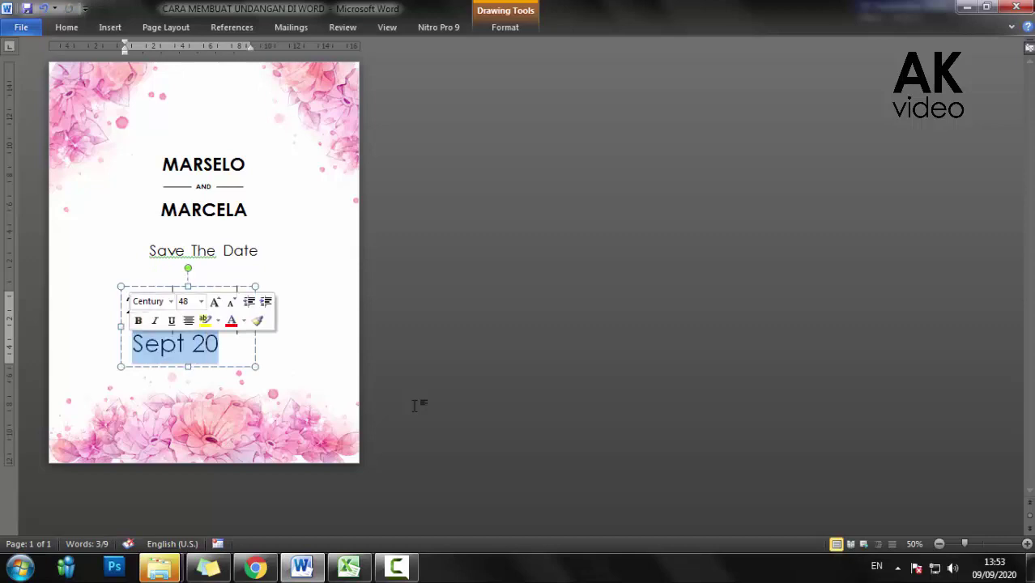
key("alt+h")
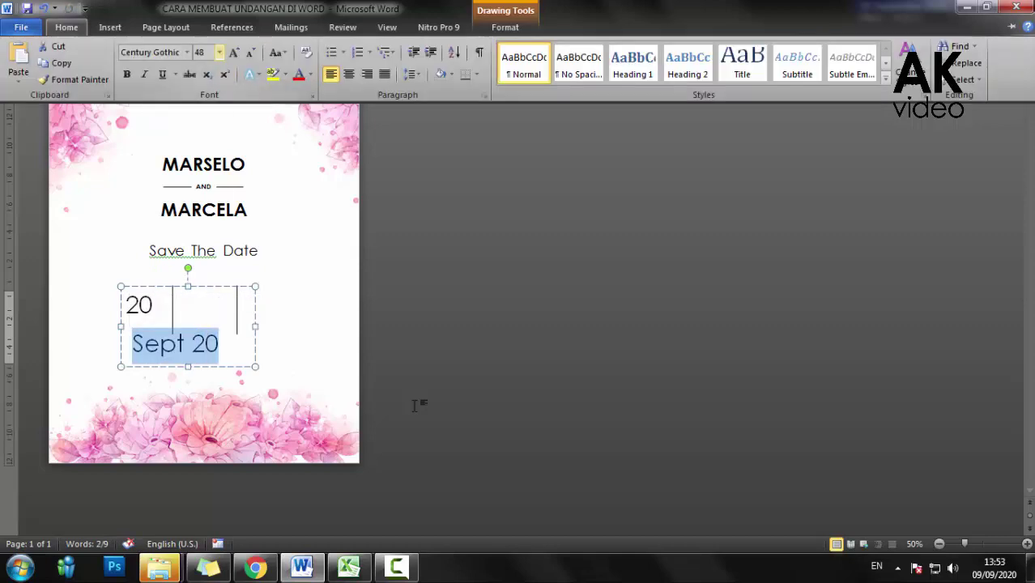
type("fs12")
key("Return")
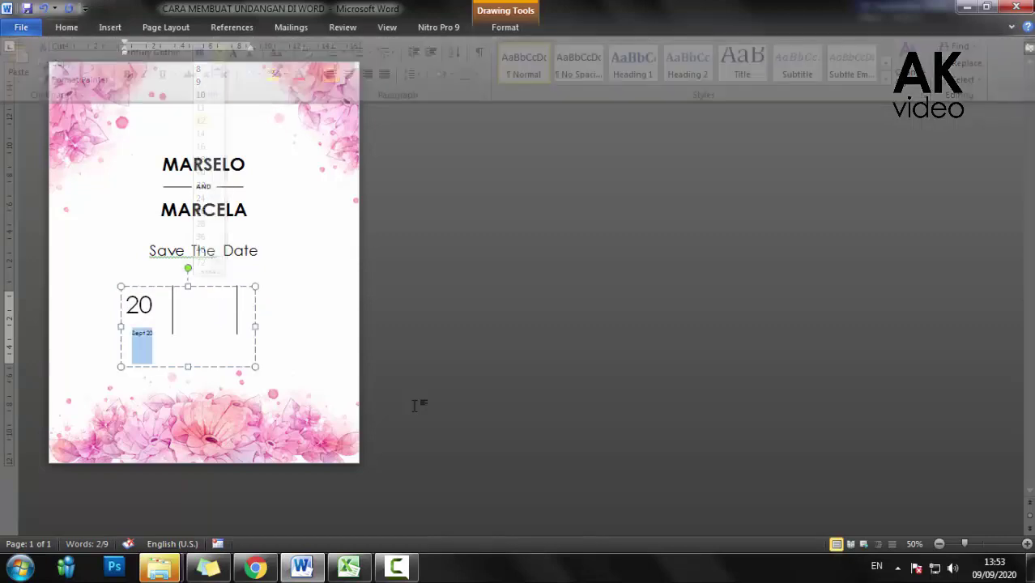
key("alt+h")
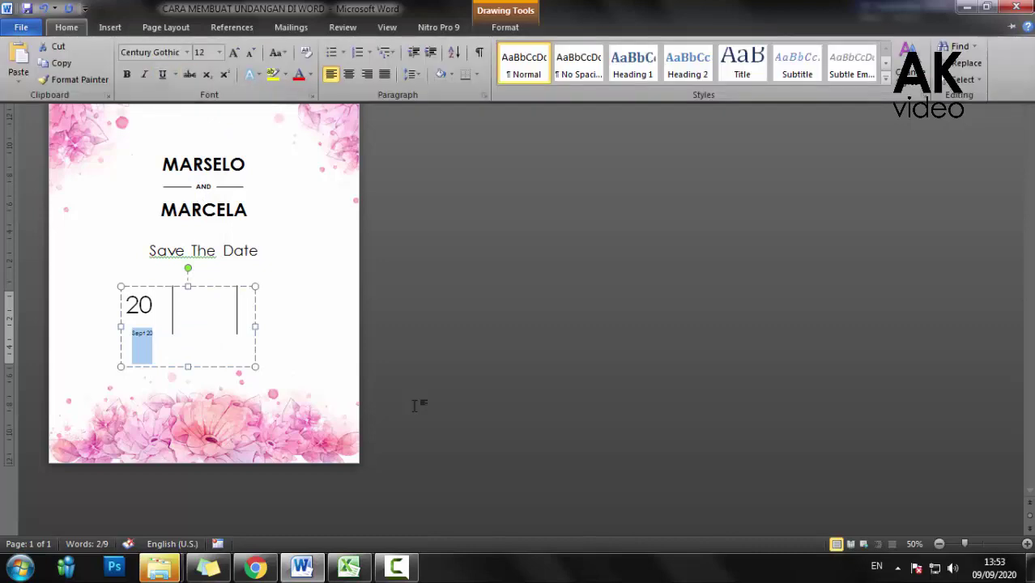
type("fs18")
key("Return")
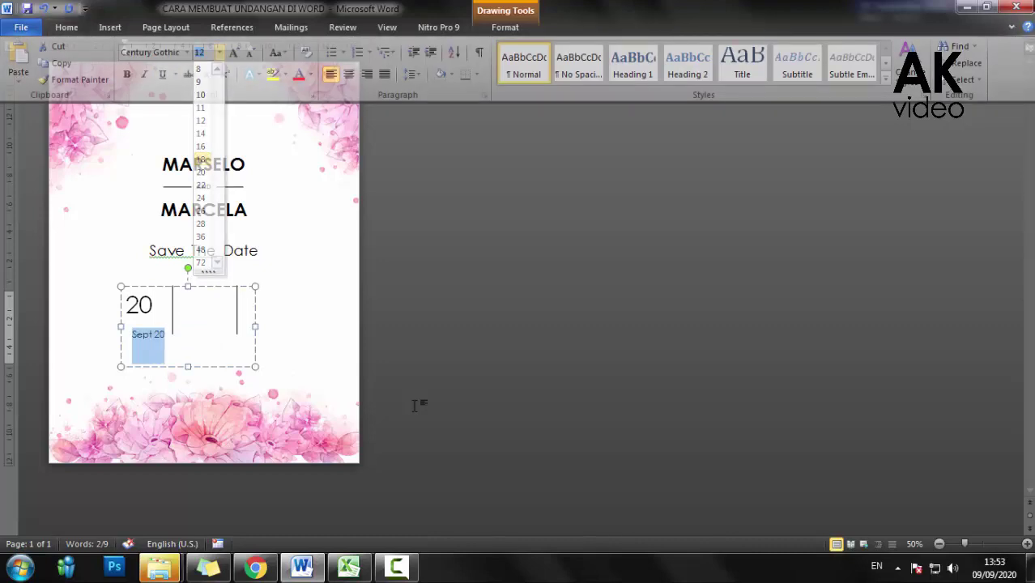
key("Left")
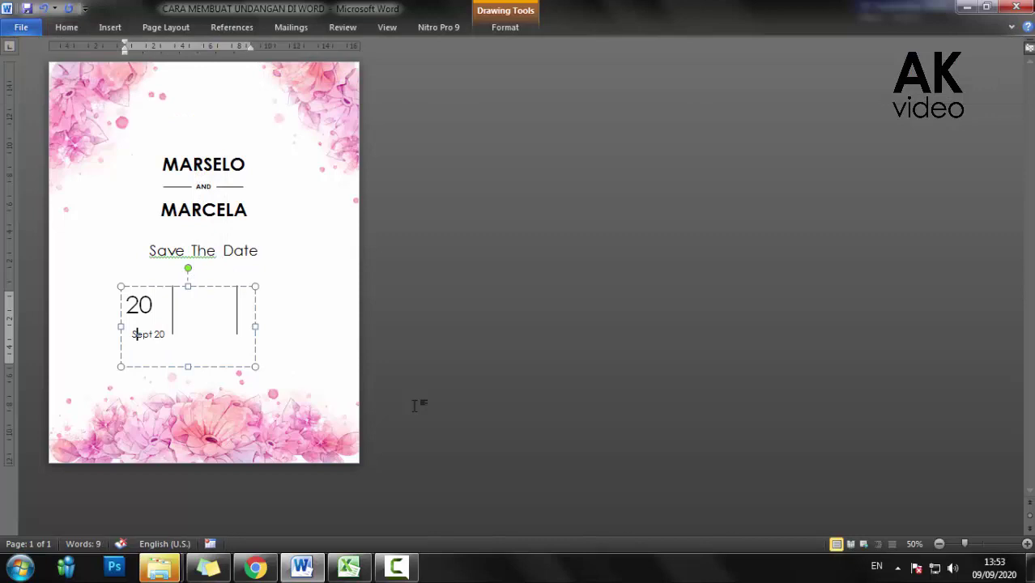
key("ctrl+l")
- Move the year onto its own line as 2020 and select all date lines
key("Right")
key("Right")
key("Right")
key("Return")
key("End")
type("20")
key("ctrl+shift+Up")
key("ctrl+shift+Up")
key("ctrl+shift+Up")
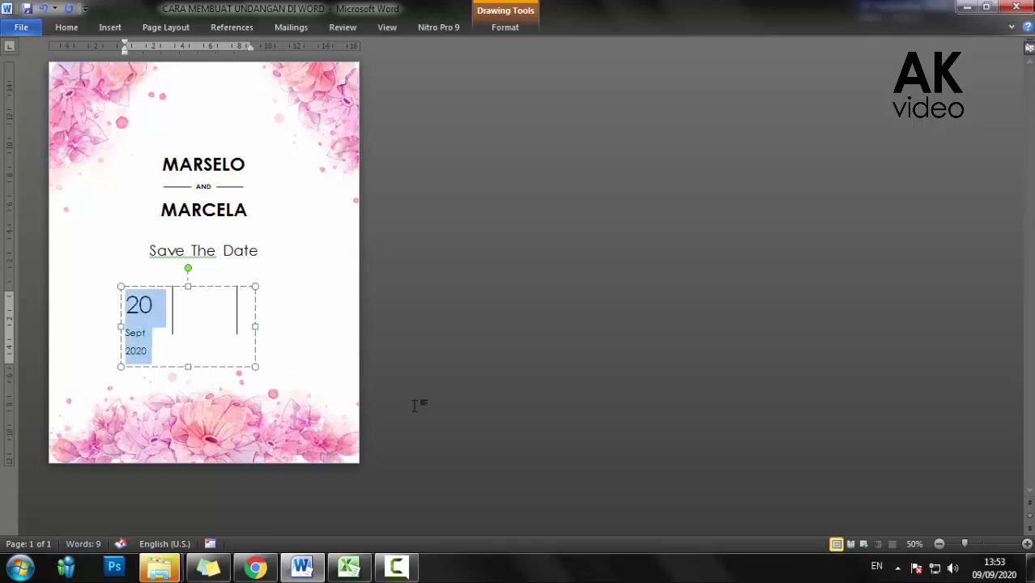
- Apply single (1.0) line spacing to the date lines
key("ctrl+F1")
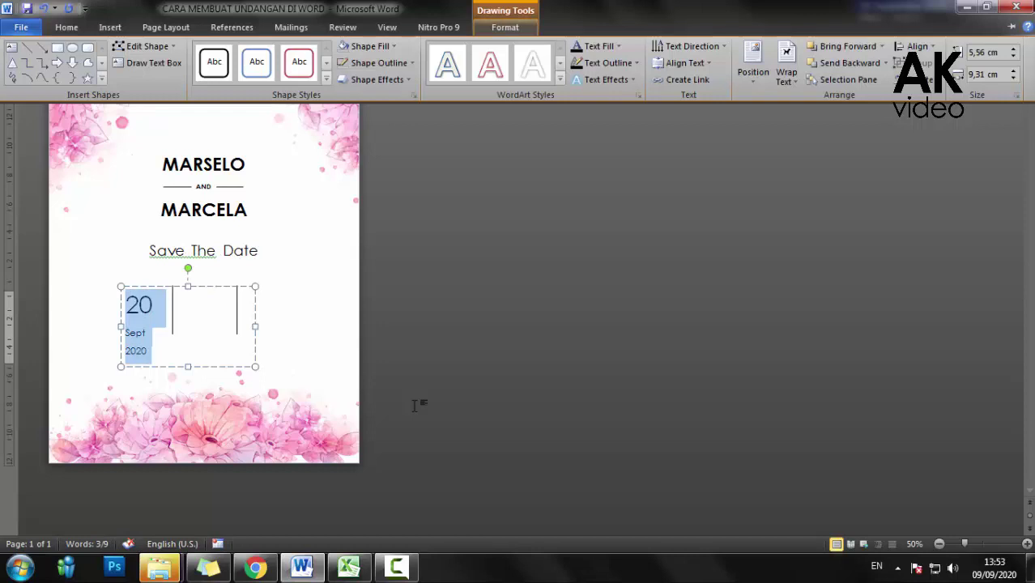
key("alt+h")
key("ctrl+F1")
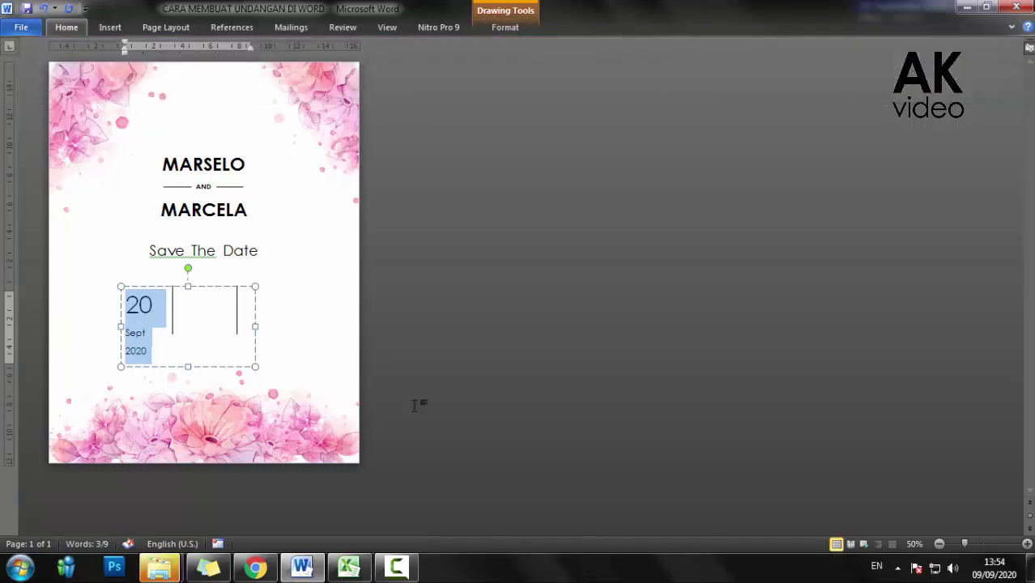
key("ctrl+F1")
key("alt+h")
key("k")
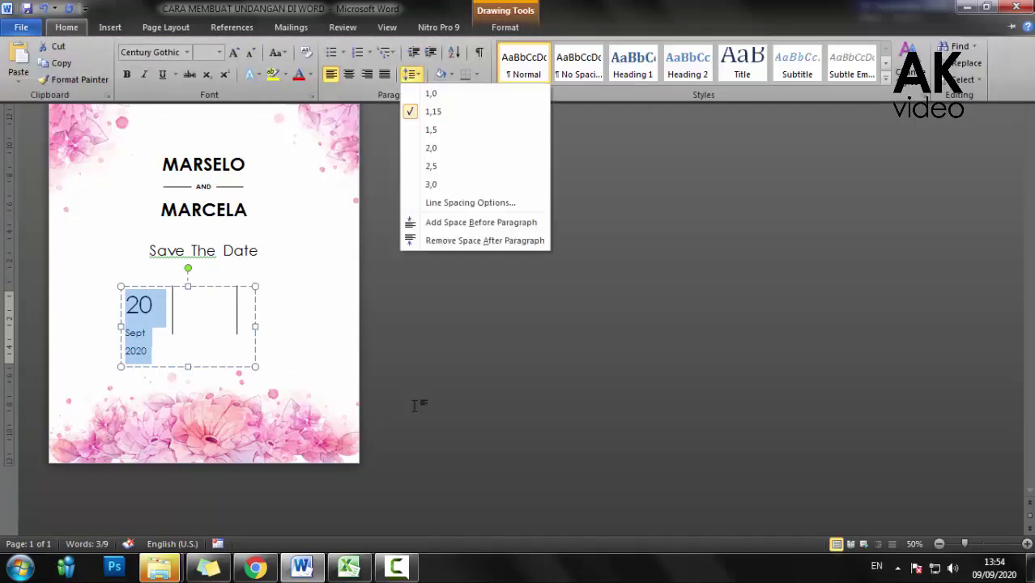
key("Down")
key("Return")
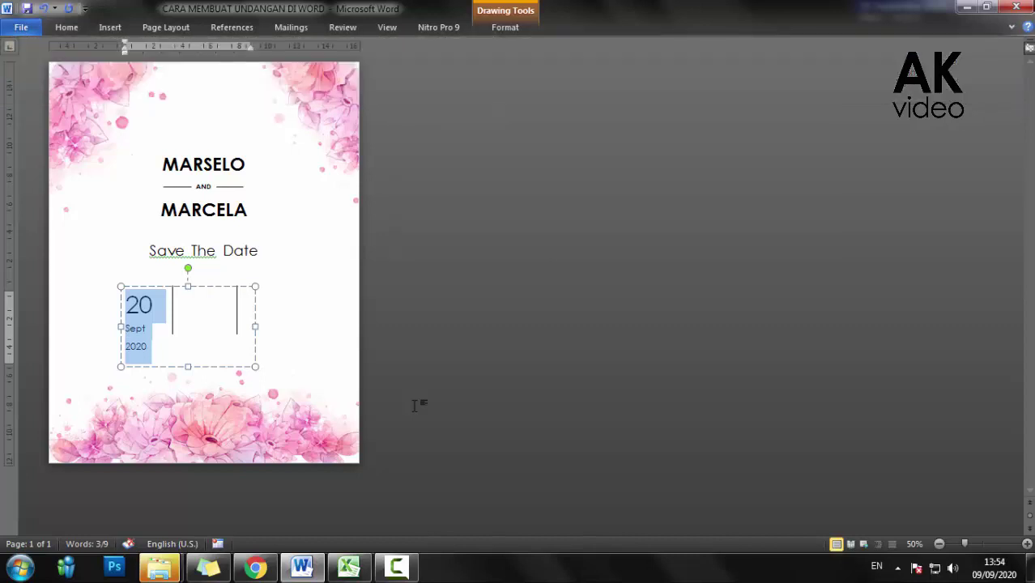
- Delete the 2020 line, leaving 20 above Sept 20
key("Up")
key("Down")
key("shift+Left")
key("shift+Left")
key("shift+Left")
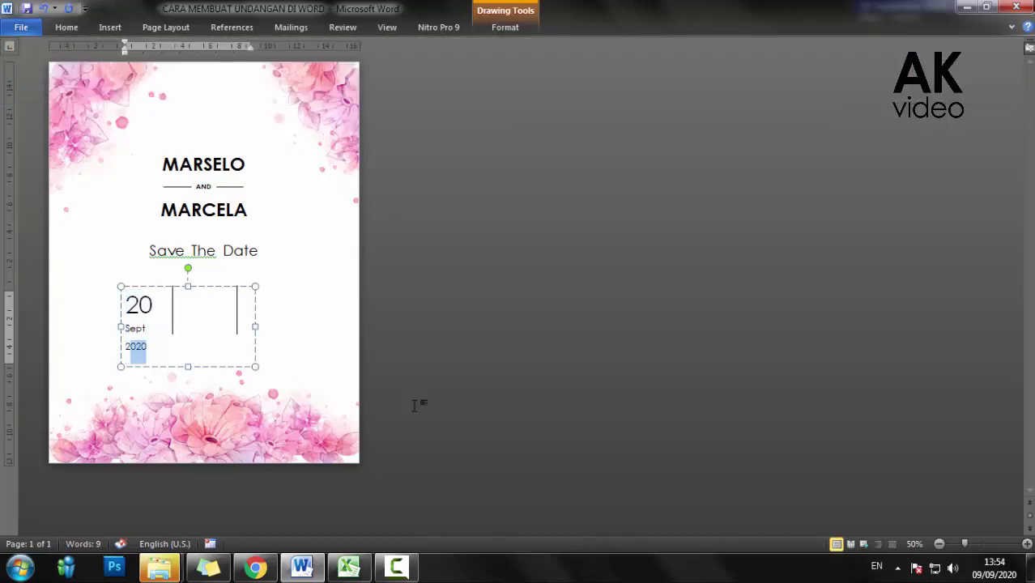
key("shift+Left")
key("Delete")
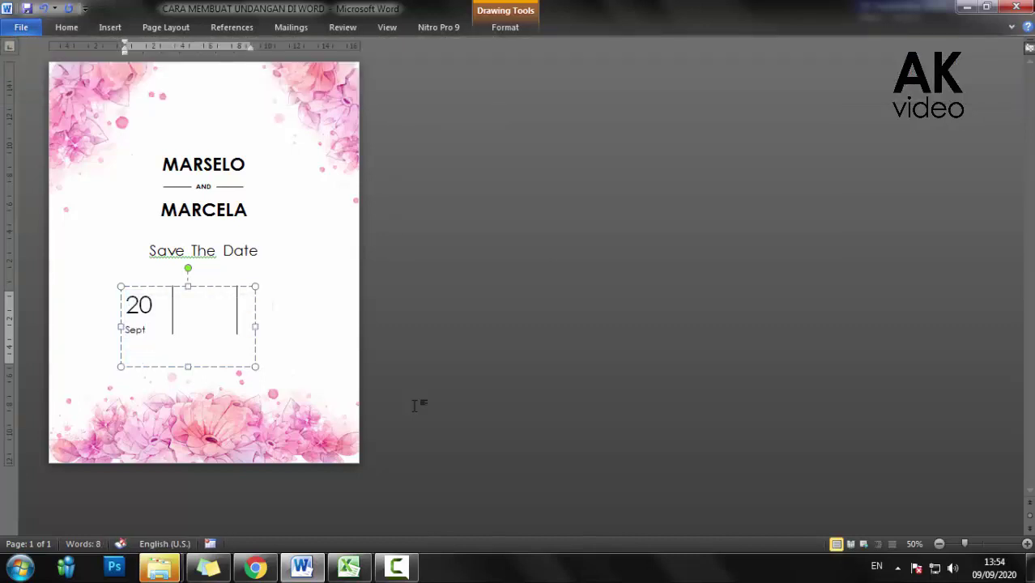
type(" 20")
- Shrink the date box to fit its text and nudge it against the left line
left_click_drag(256, 327, 163, 327)
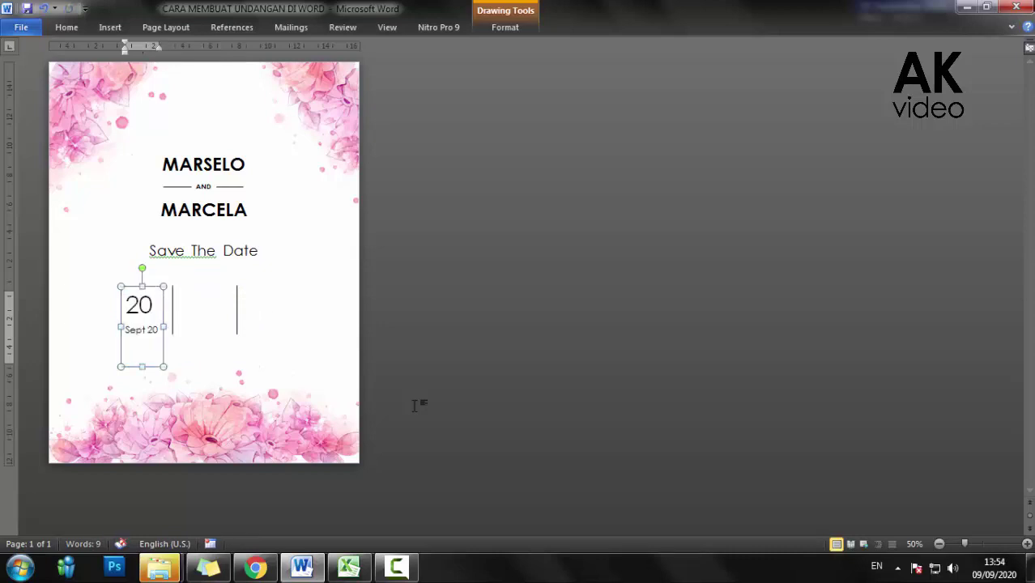
left_click_drag(142, 366, 142, 343)
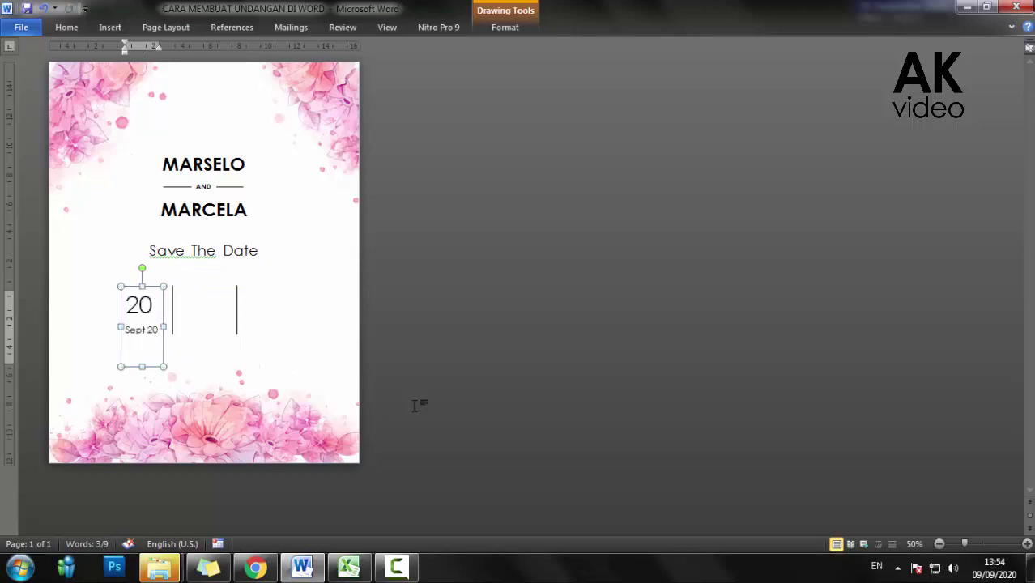
type("0020")
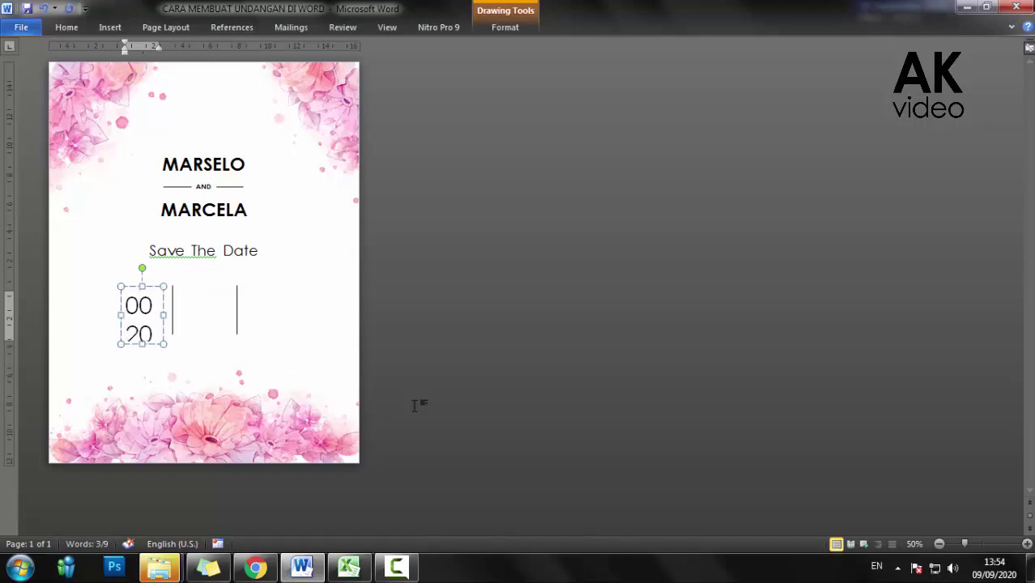
key("ctrl+z")
key("Up")
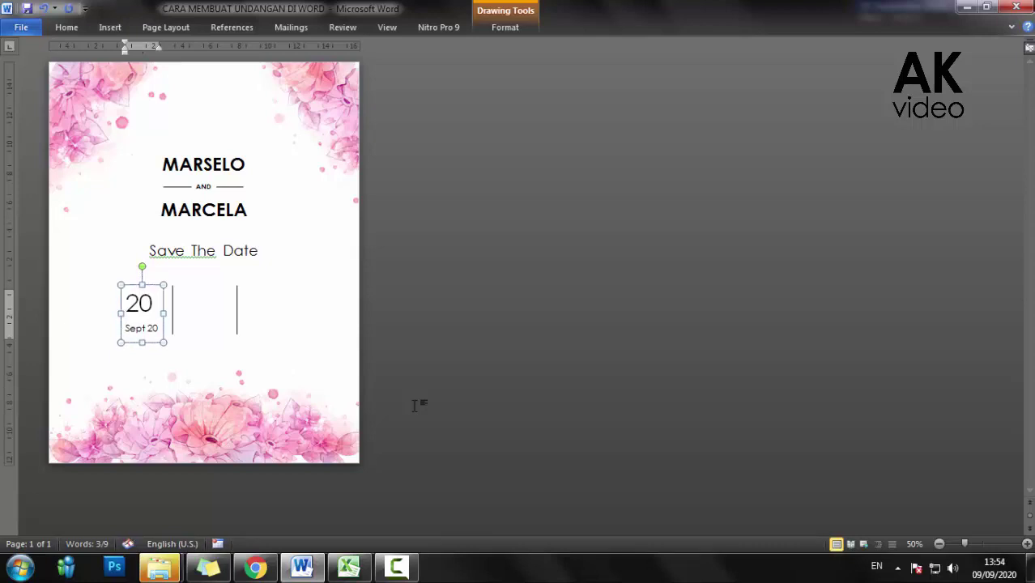
key("Right")
key("Right")
key("Right")
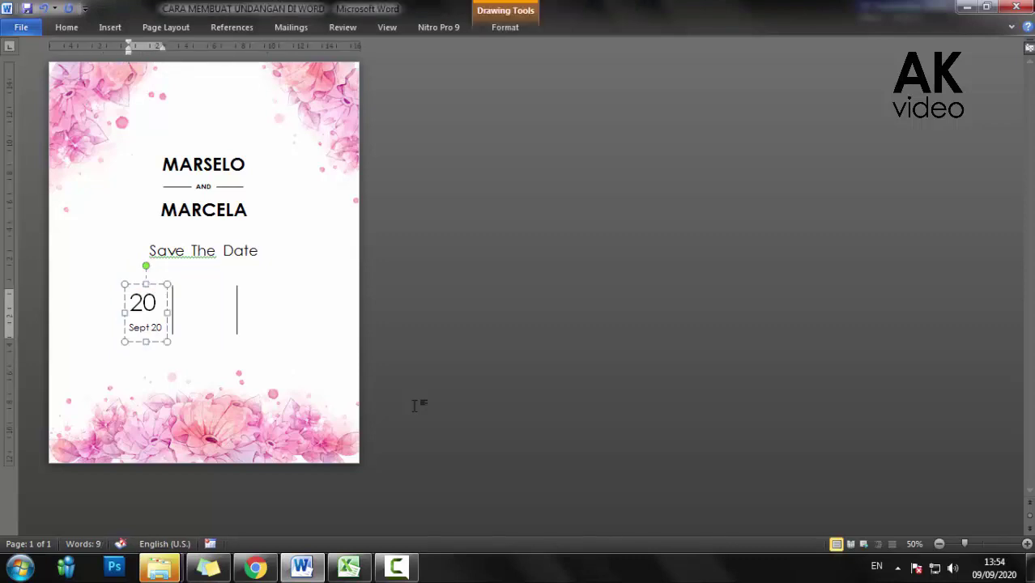
key("alt+h")
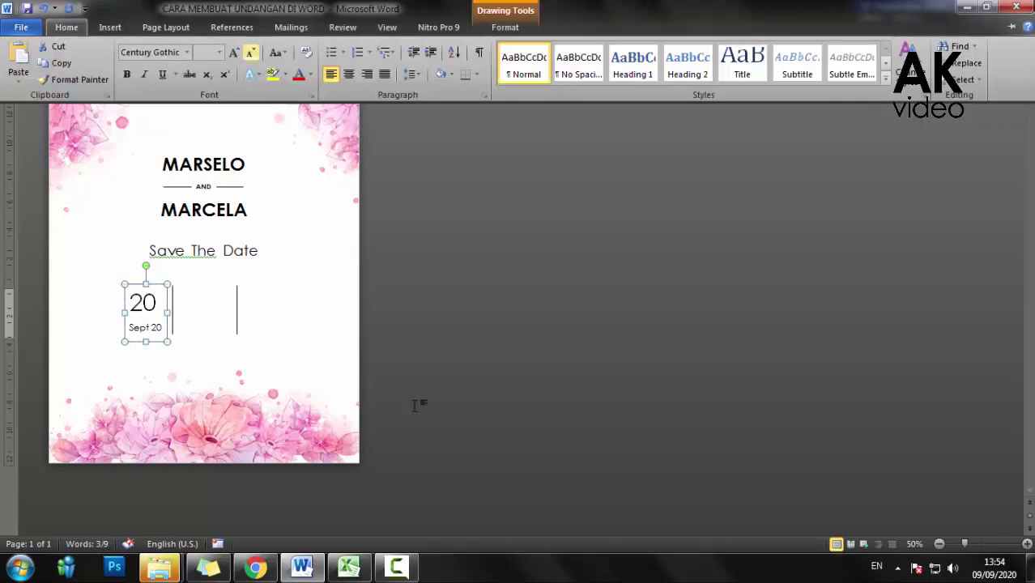
- Deselect the date box and move the selection on to the horizontal line graphic
left_click(415, 405)
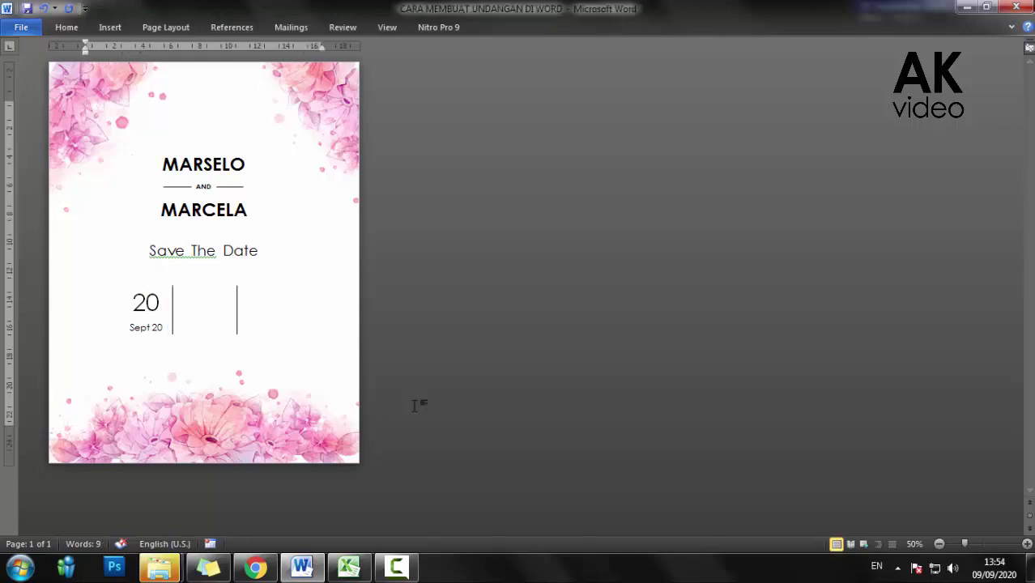
key("ctrl+z")
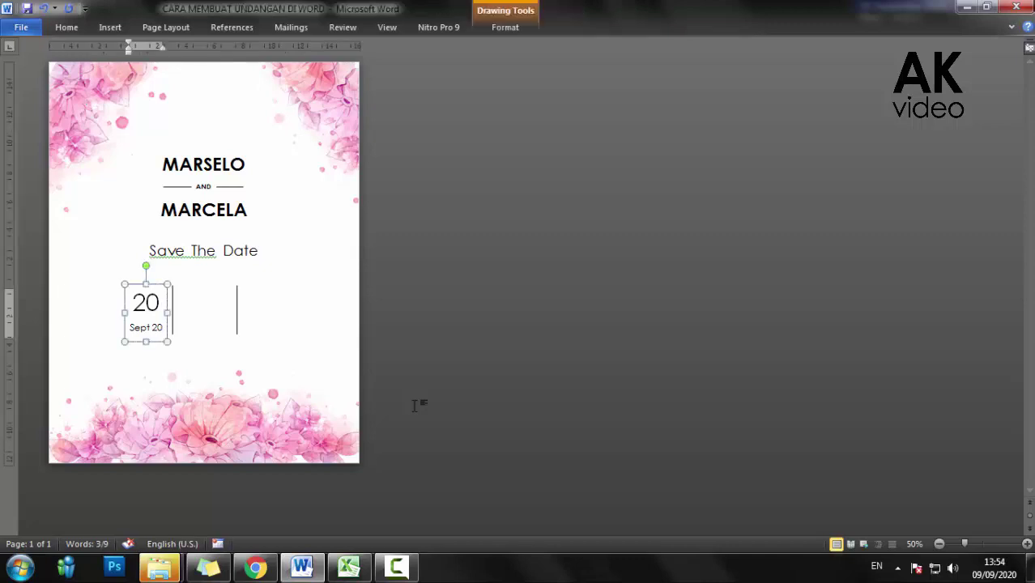
key("ctrl+z")
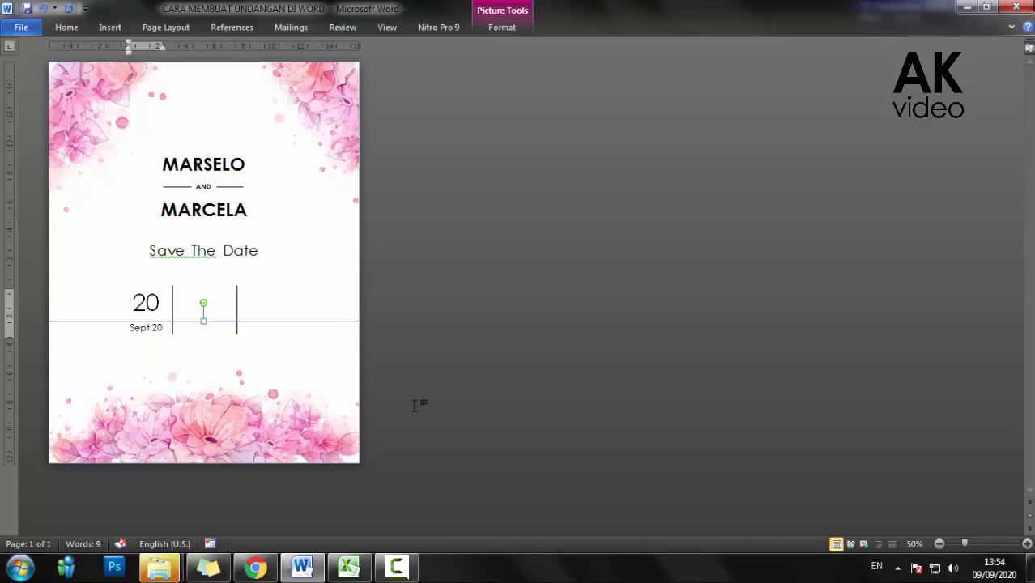
- Paste a copy of the date box between the dividers and delete its big 20, leaving 'Sept 20'
left_click(414, 405)
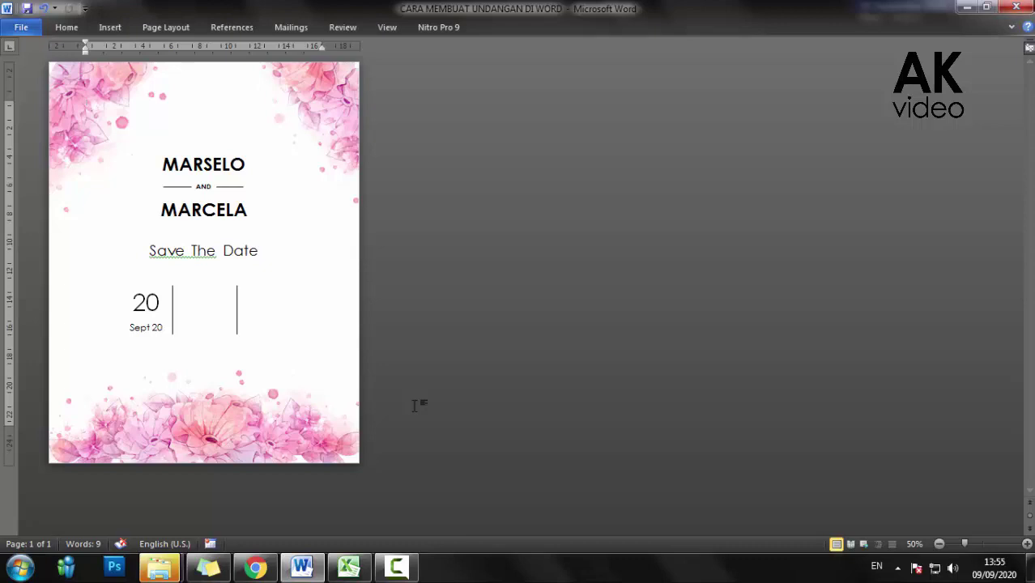
key("ctrl+v")
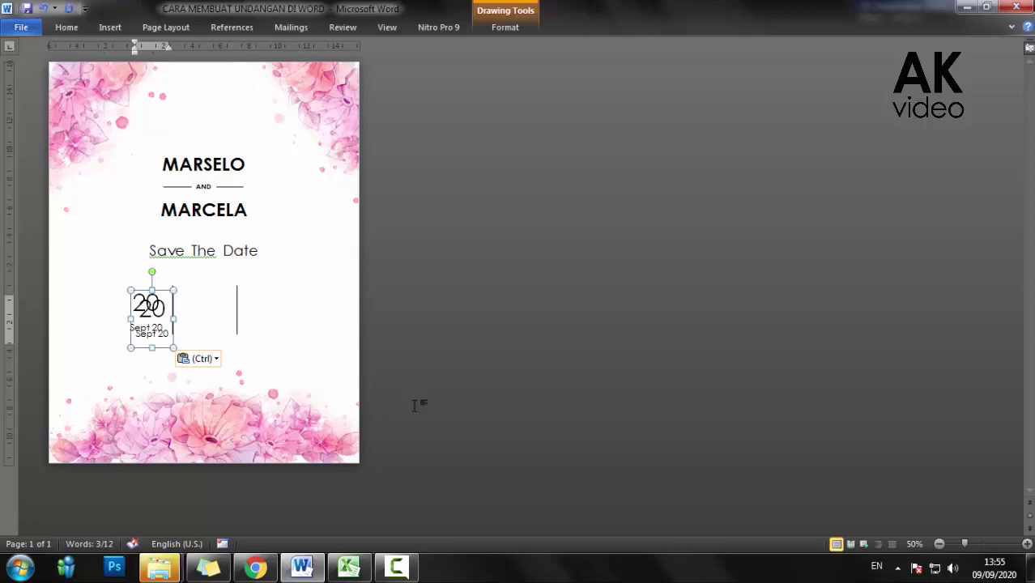
key("Right")
key("Right")
key("Right")
key("Up")
key("Up")
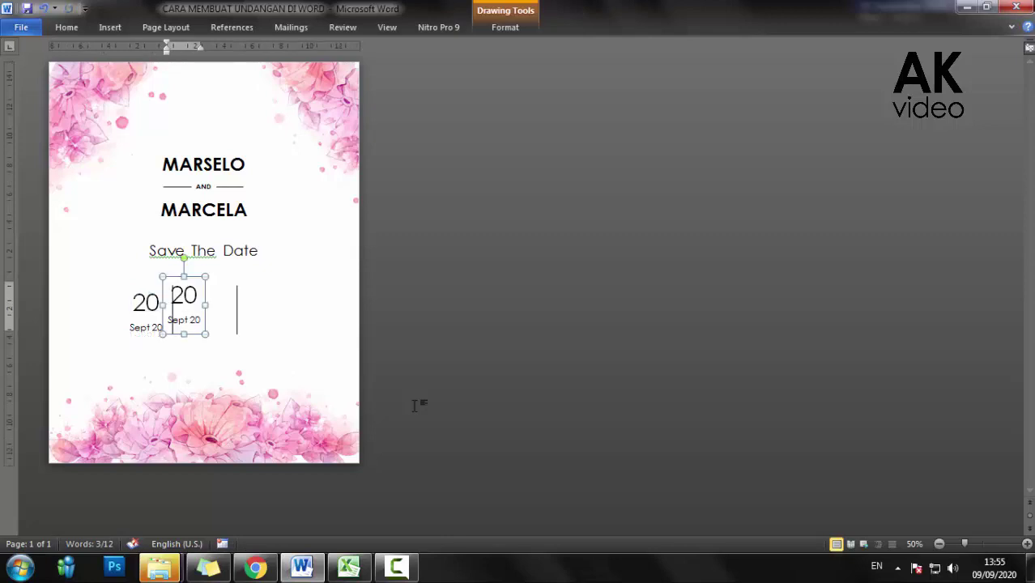
key("Right")
key("Right")
key("Right")
key("Right")
key("Right")
key("Right")
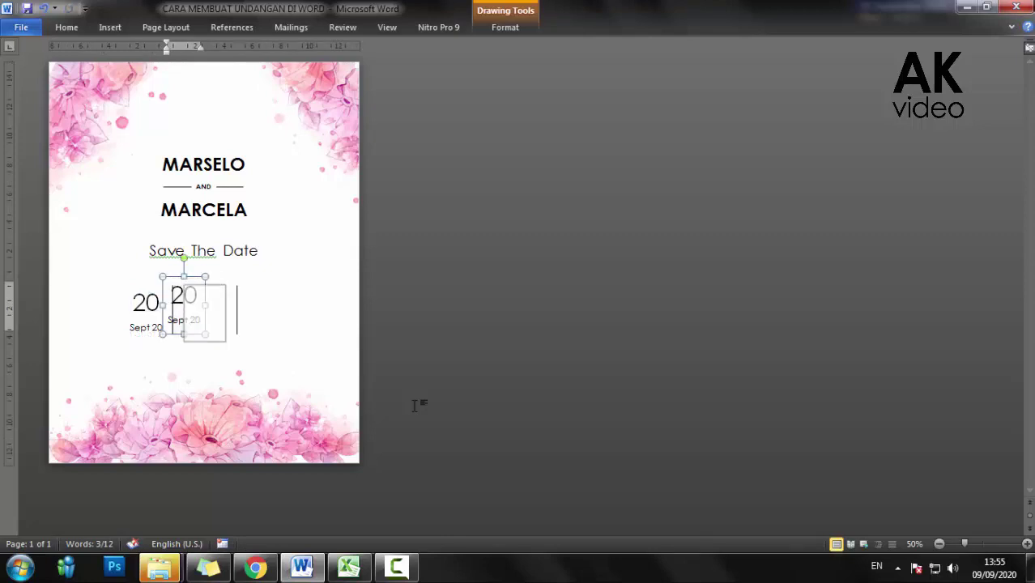
key("Down")
key("Down")
key("Return")
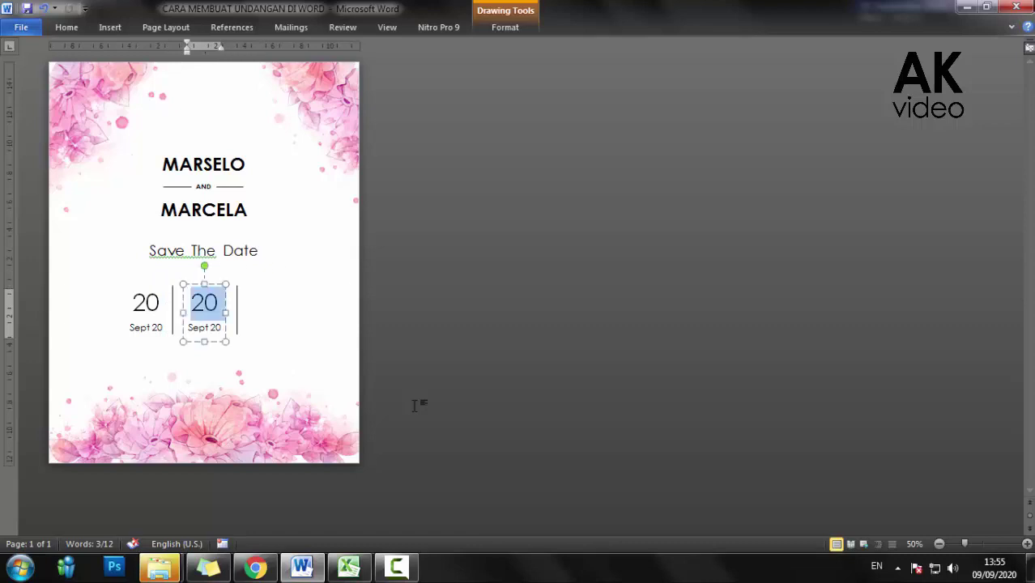
key("Delete")
- Replace the copied box's 'Sept 20' with the venue 'Bella Vista Hotel, Jakarta'
key("ctrl+a")
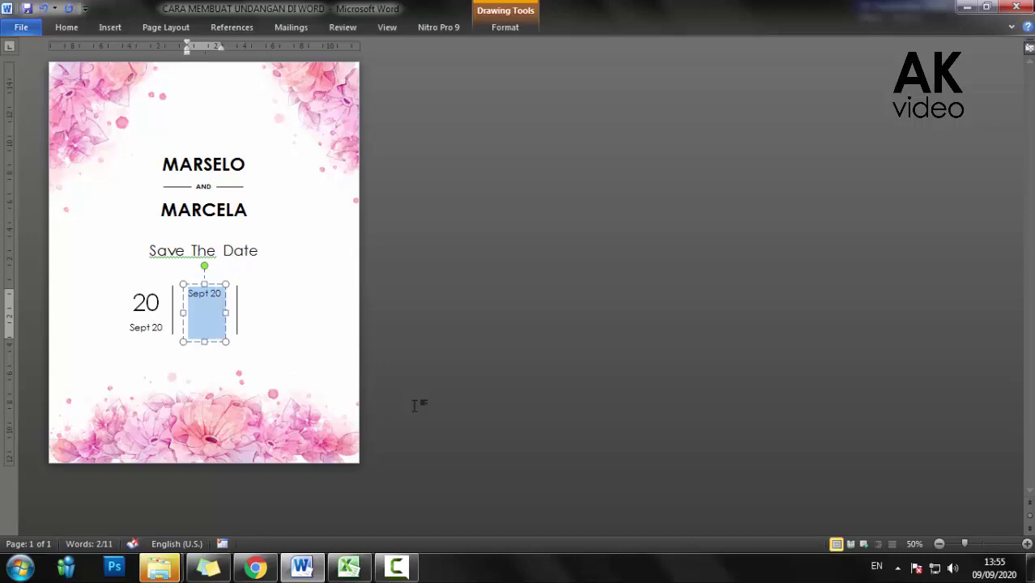
type("Bell")
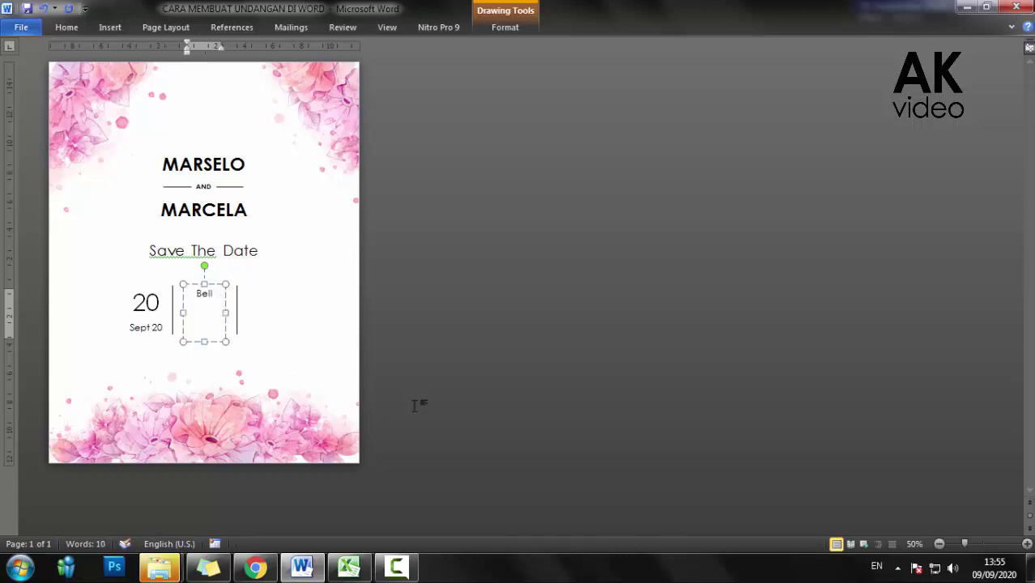
type("s")
key("BackSpace")
type("a Vista")
type(" Hotel")
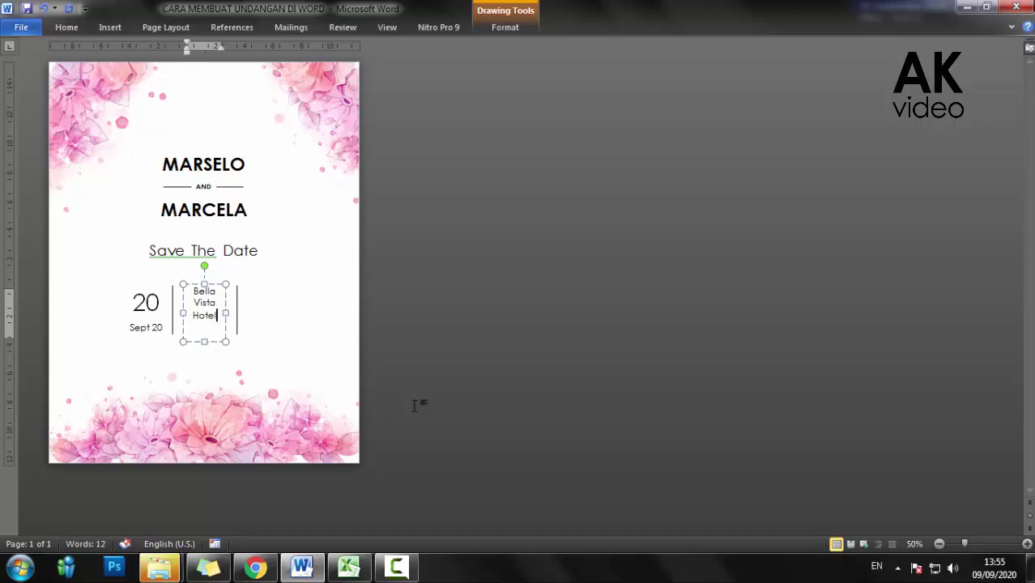
type(",")
type(" j")
key("BackSpace")
type("Jakarta")
key("Escape")
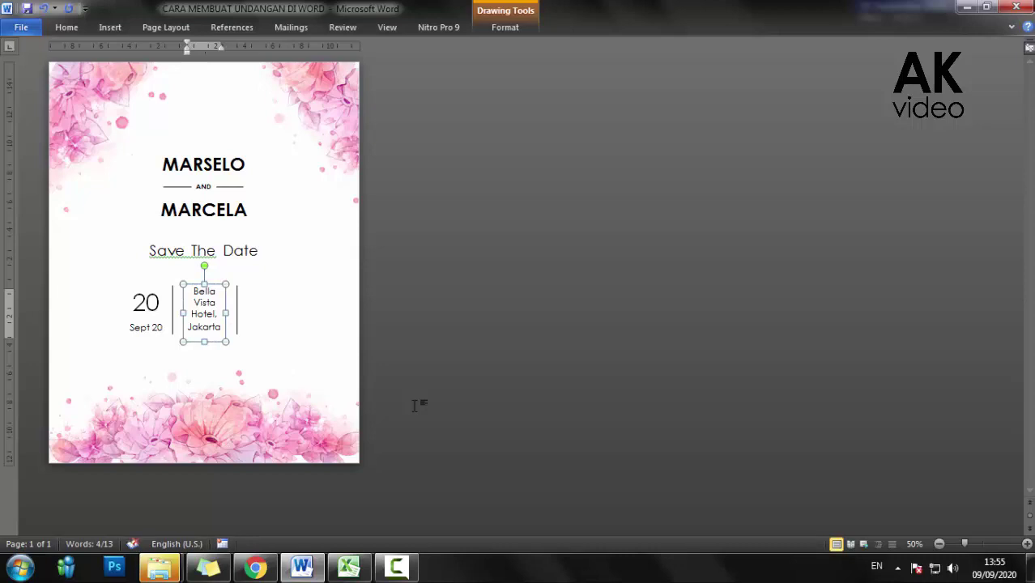
- Paste a copy of the venue box to the right and change its text to '10.00' over 'WIB'
key("ctrl+v")
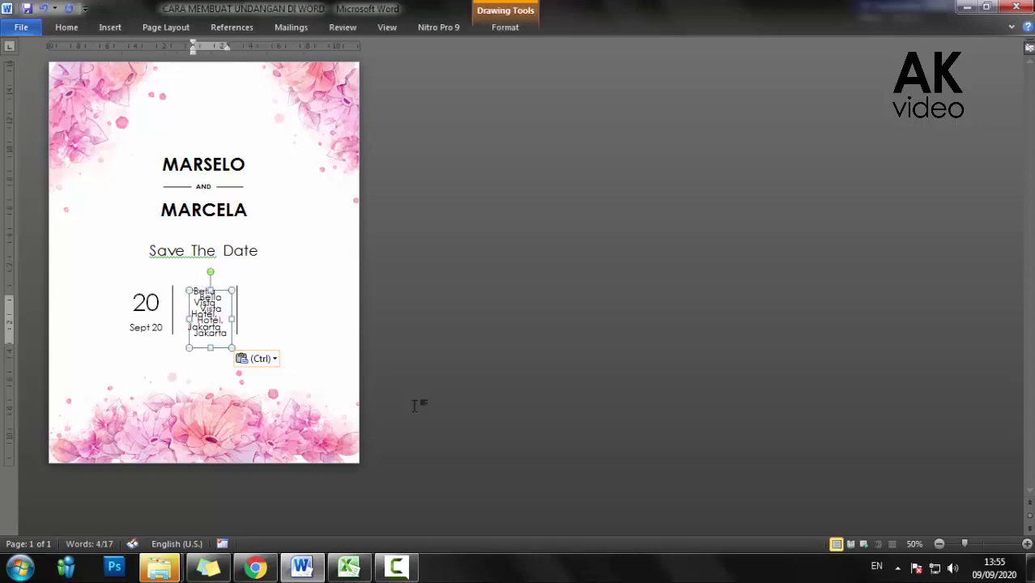
key("Right")
key("Right")
key("Right")
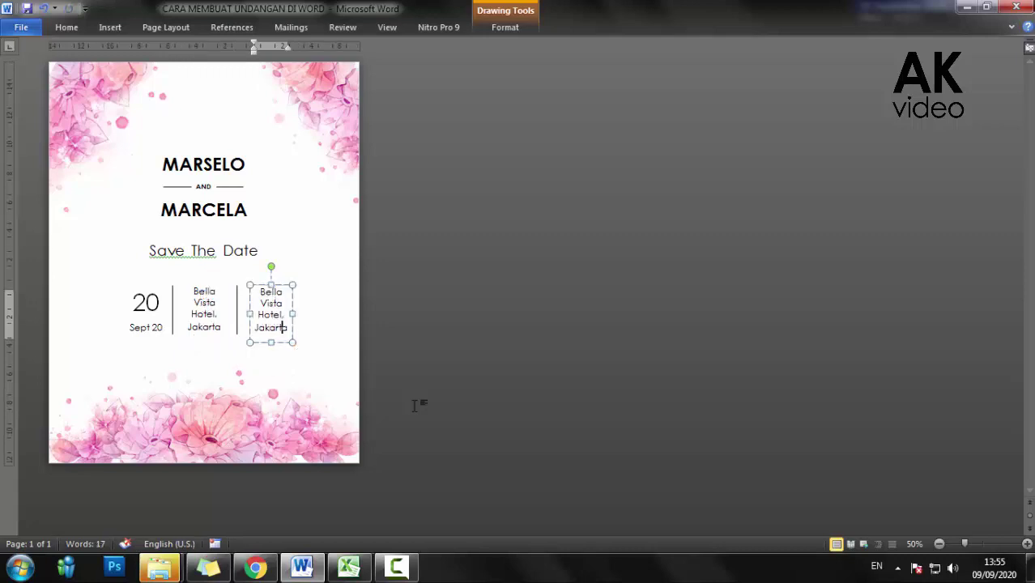
key("ctrl+a")
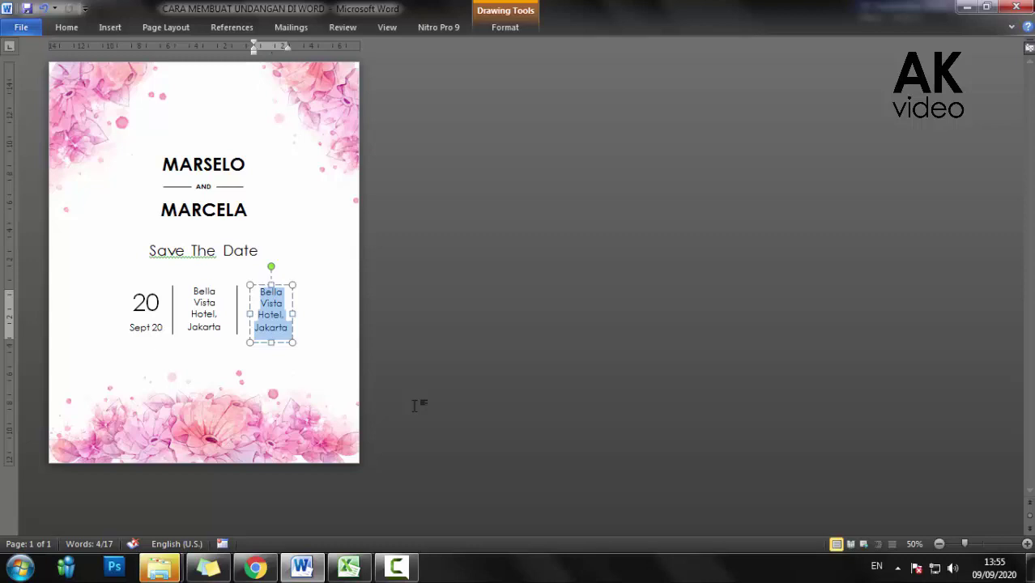
key("BackSpace")
type("10")
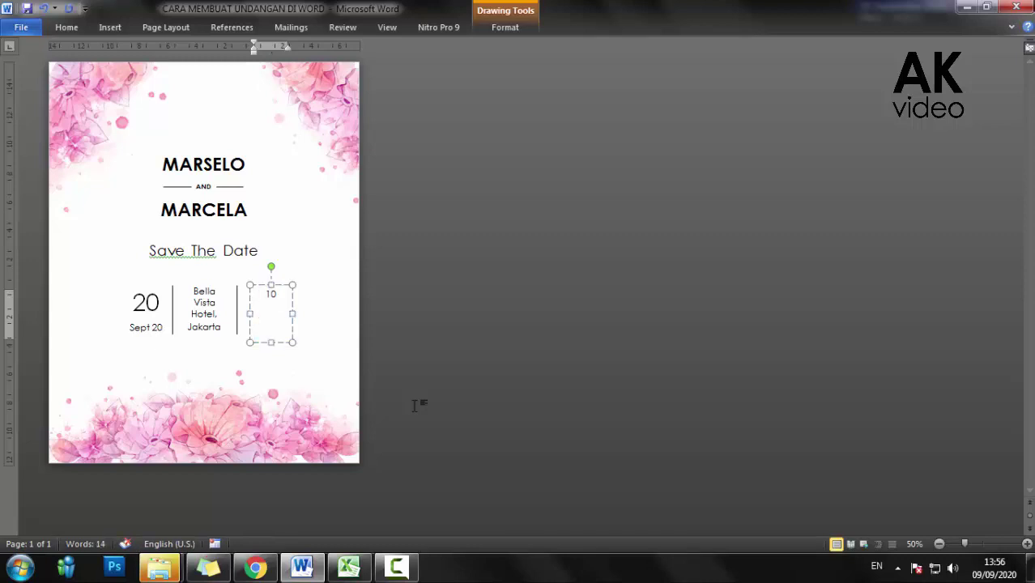
type(".0")
type("0")
key("Return")
type("WIB")
- Set '10.00' to font size 48 and widen the box so it fits one line
key("Up")
key("End")
key("shift+Home")
key("alt+h")
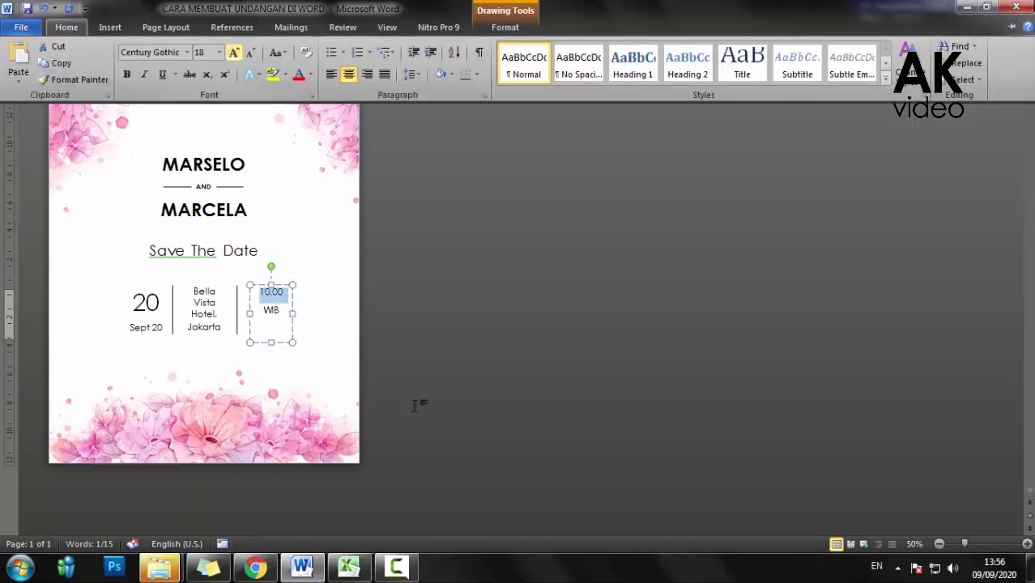
key("f")
key("s")
key("Return")
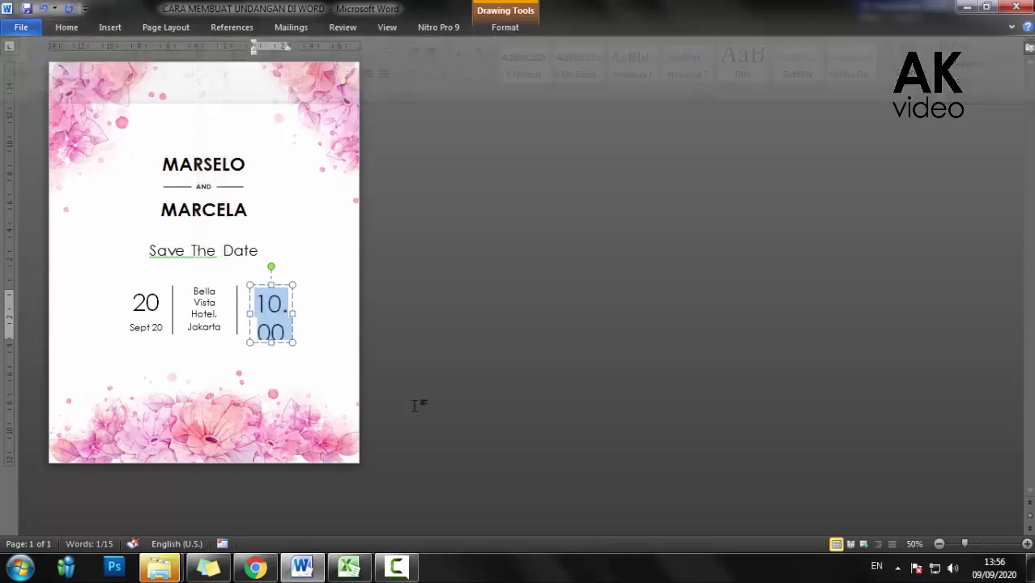
key("Escape")
key("shift+Right")
key("shift+Right")
key("shift+Right")
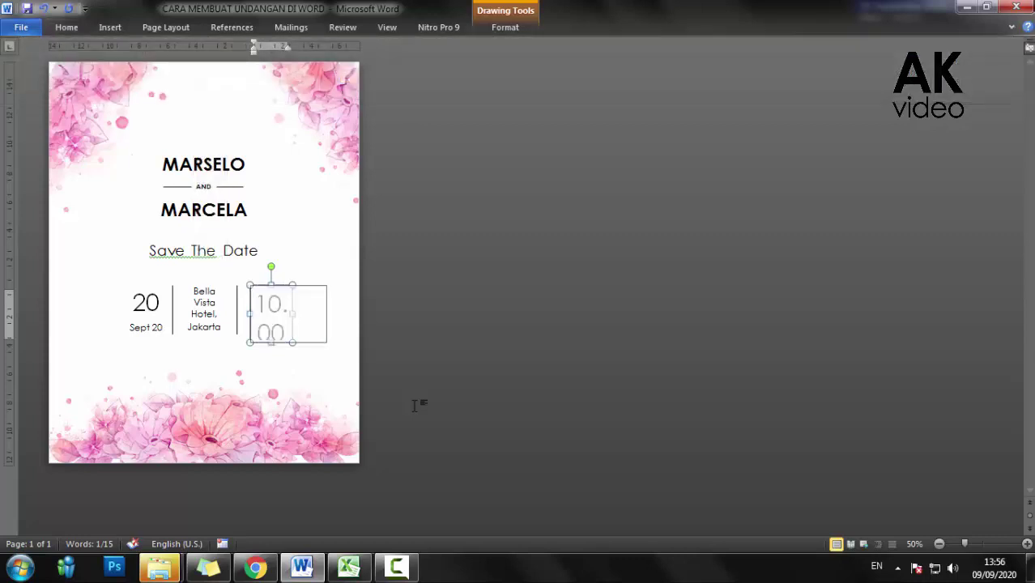
key("shift+Right")
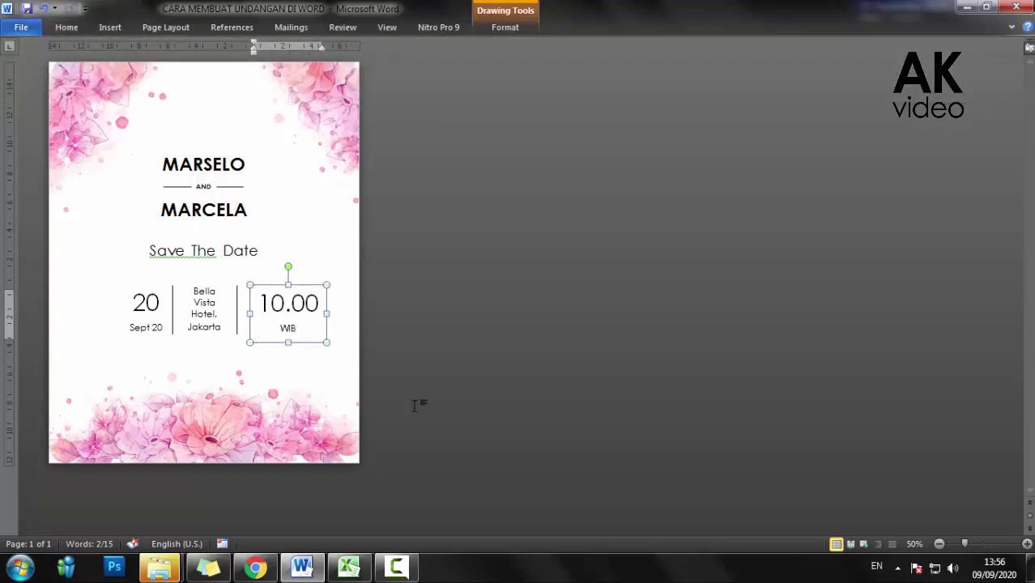
- Change the time to '10 AM' and set it to font size 36
left_click_drag(285, 304, 319, 304)
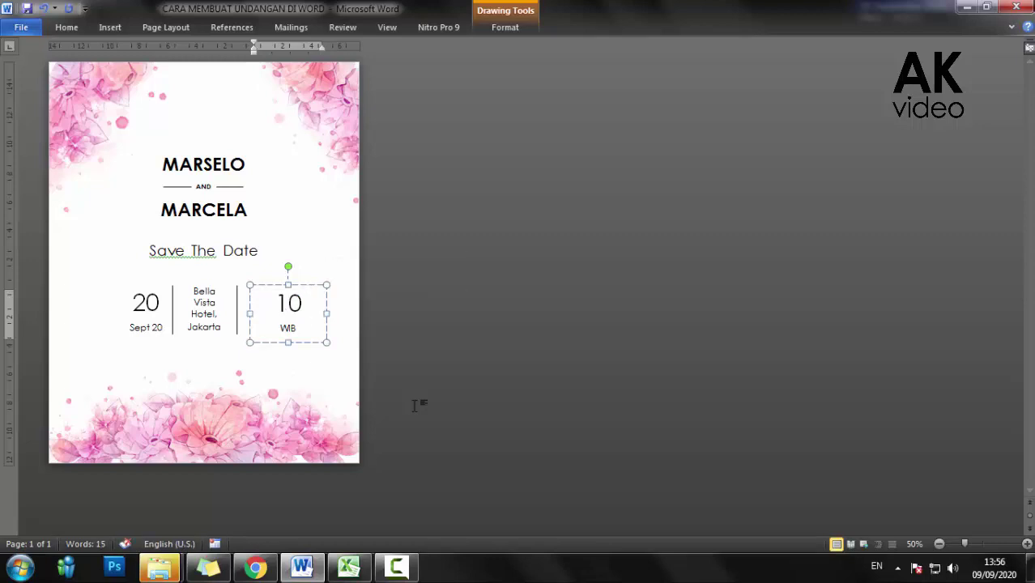
key("Return")
type("AM")
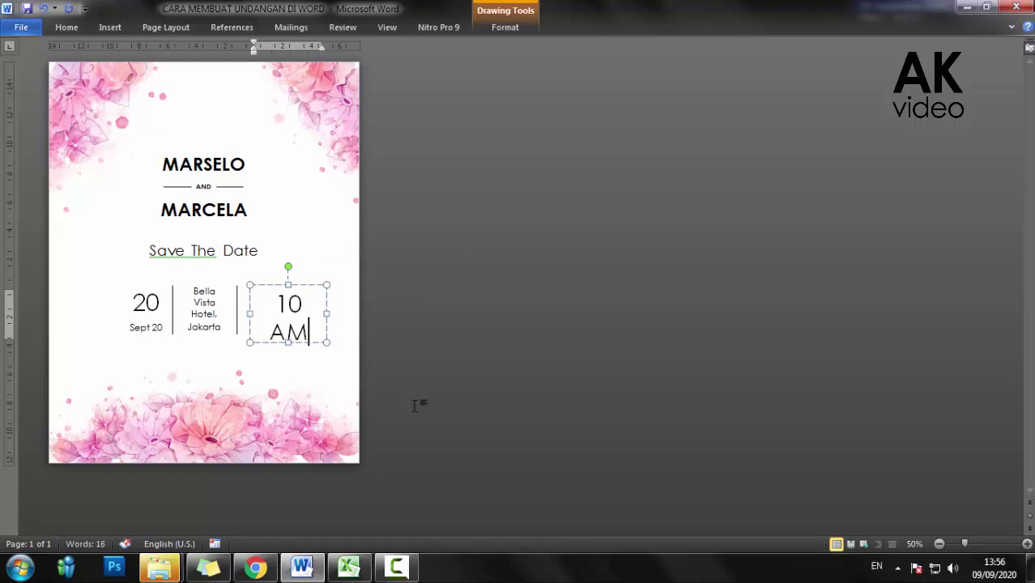
key("ctrl+a")
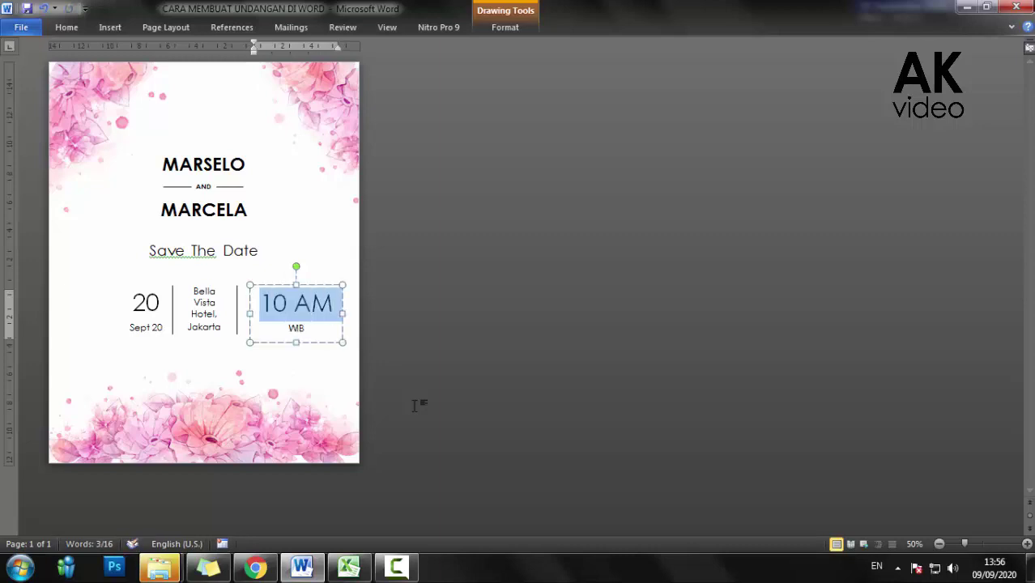
key("alt+h")
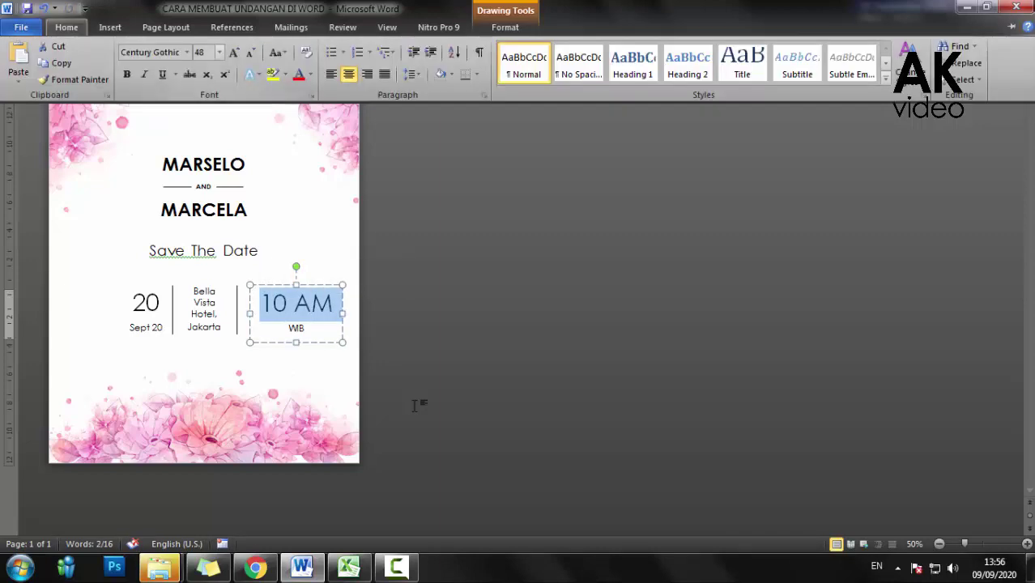
key("f")
key("s")
key("Up")
key("Return")
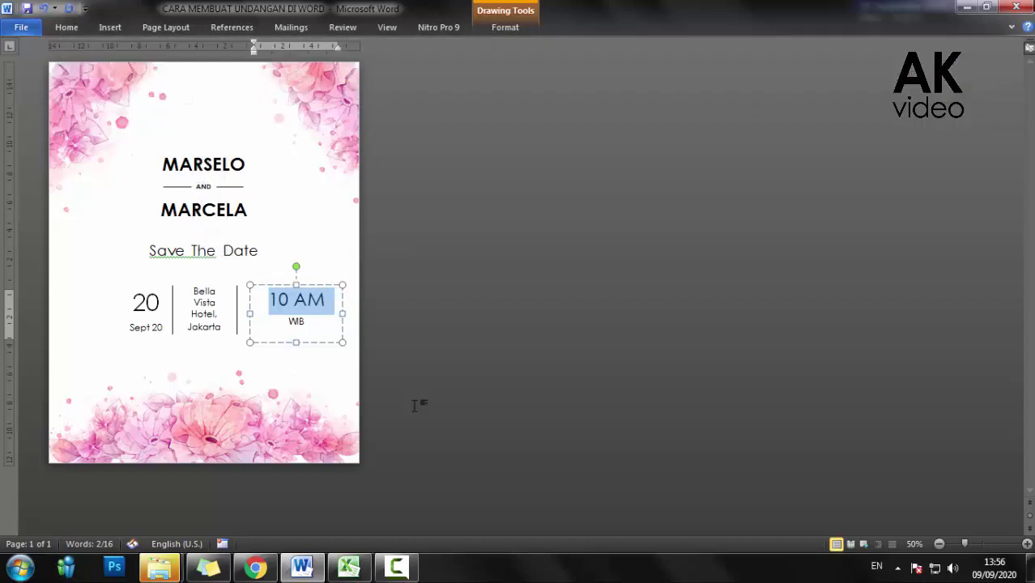
key("Escape")
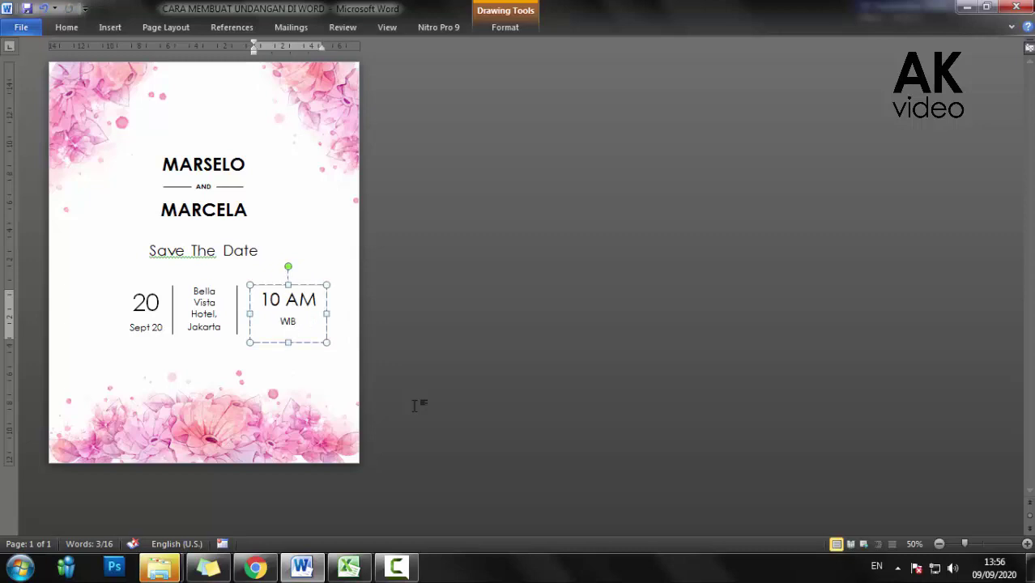
key("shift+End")
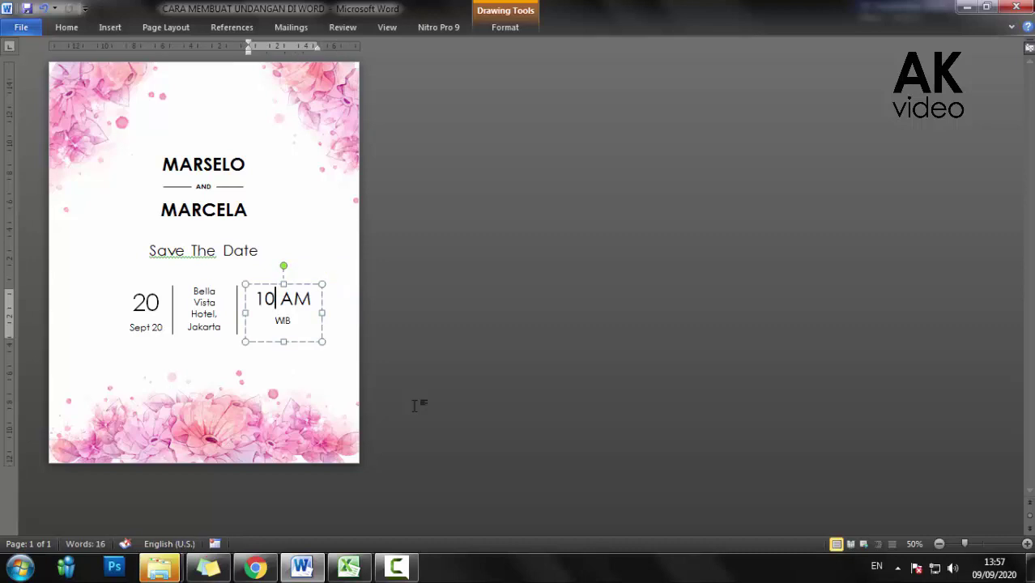
- Set the 'AM' text to font size 20
left_click_drag(280, 299, 310, 298)
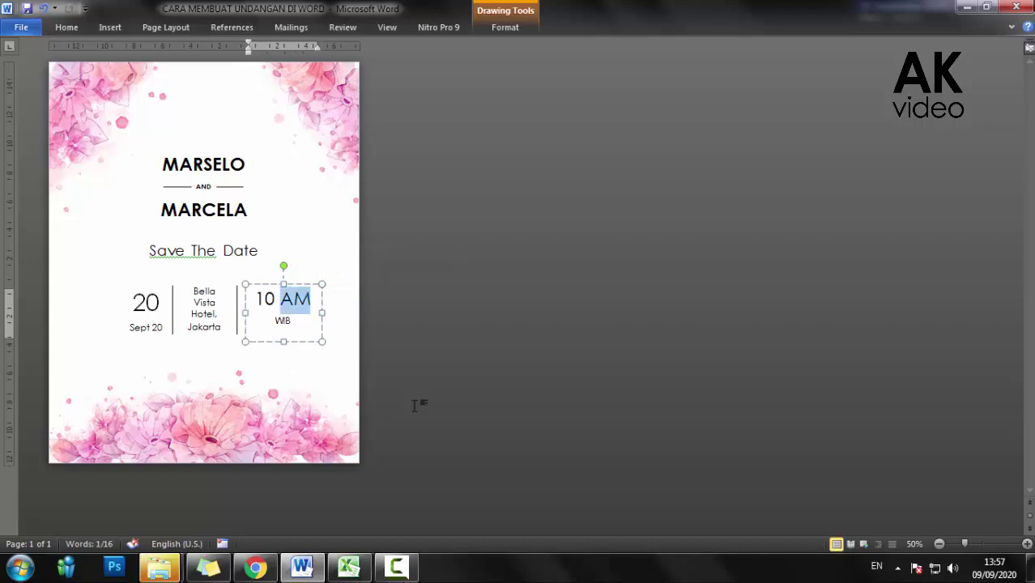
left_click(66, 27)
left_click(219, 52)
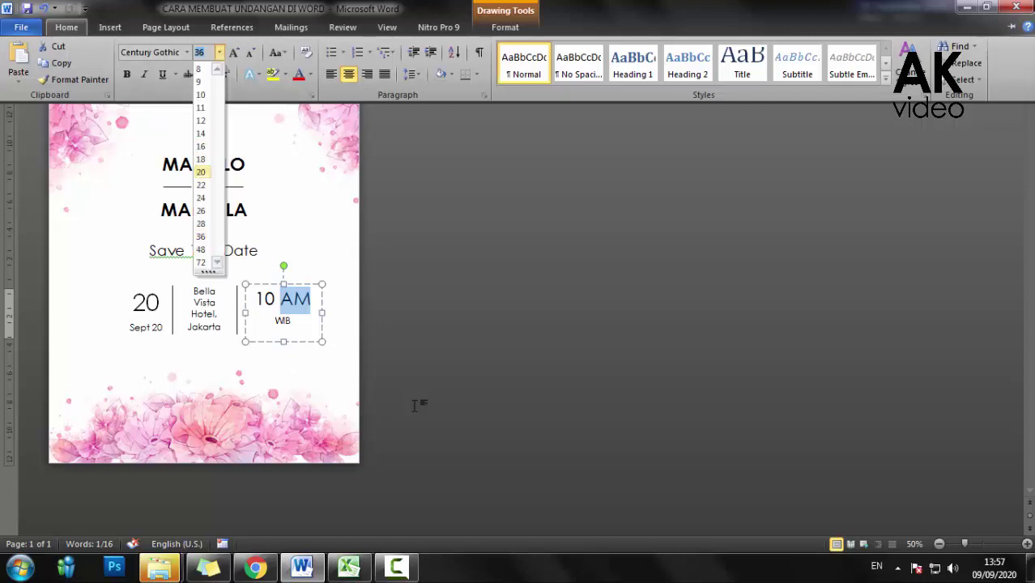
left_click(201, 172)
key("Left")
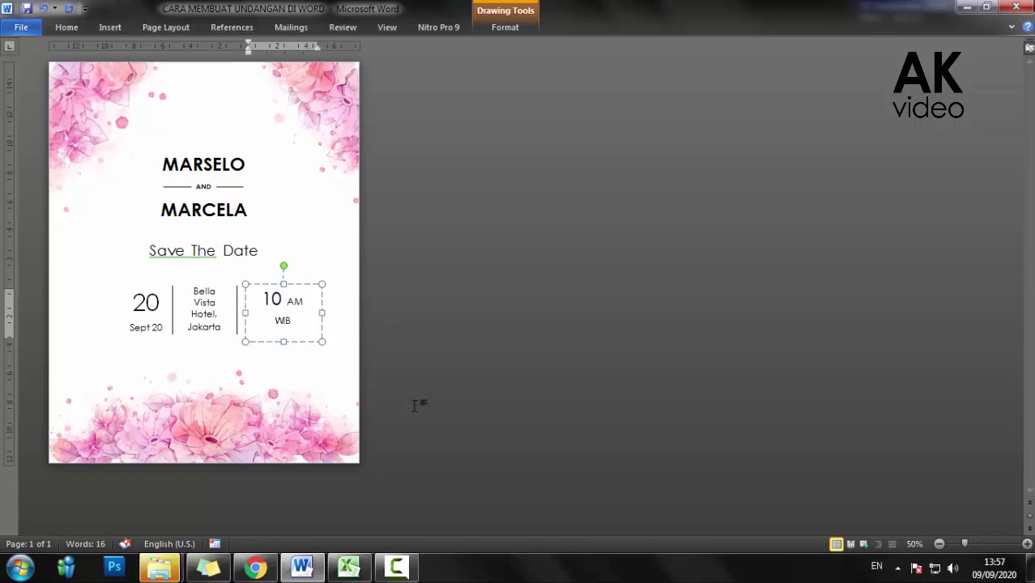
- Nudge the time box slightly left to align it beside the venue
left_click_drag(322, 299, 318, 300)
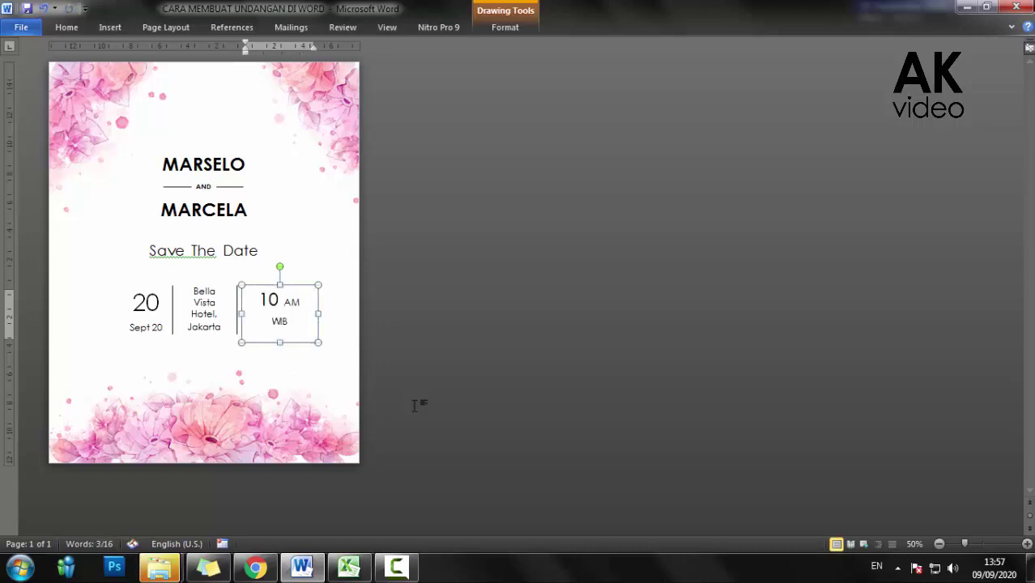
key("ctrl+Up")
key("ctrl+Left")
key("ctrl+Left")
key("ctrl+Left")
key("ctrl+Left")
key("ctrl+Left")
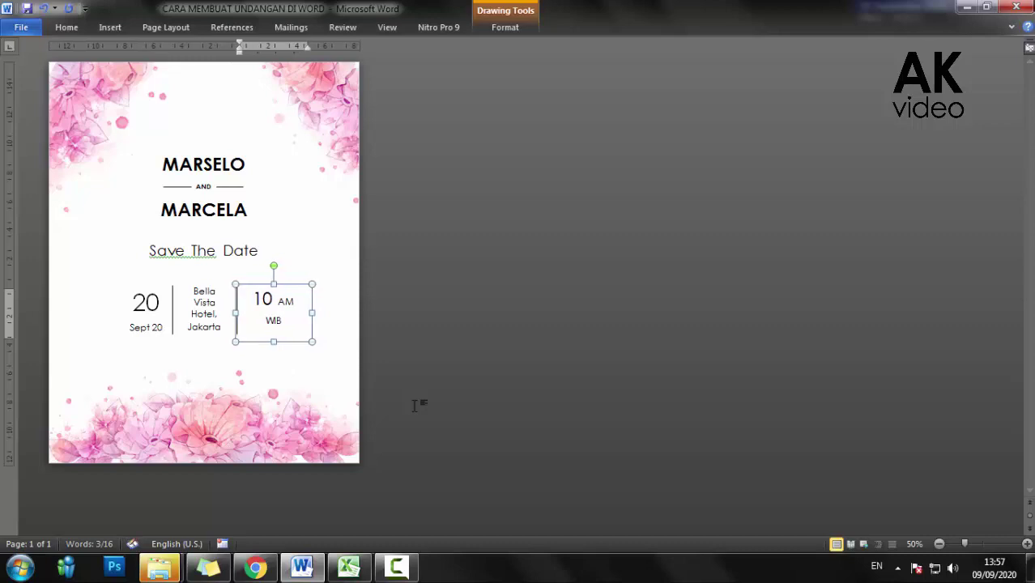
key("ctrl+Left")
key("ctrl+Down")
- Make the number '10' a larger font size
key("shift+Left")
key("shift+Left")
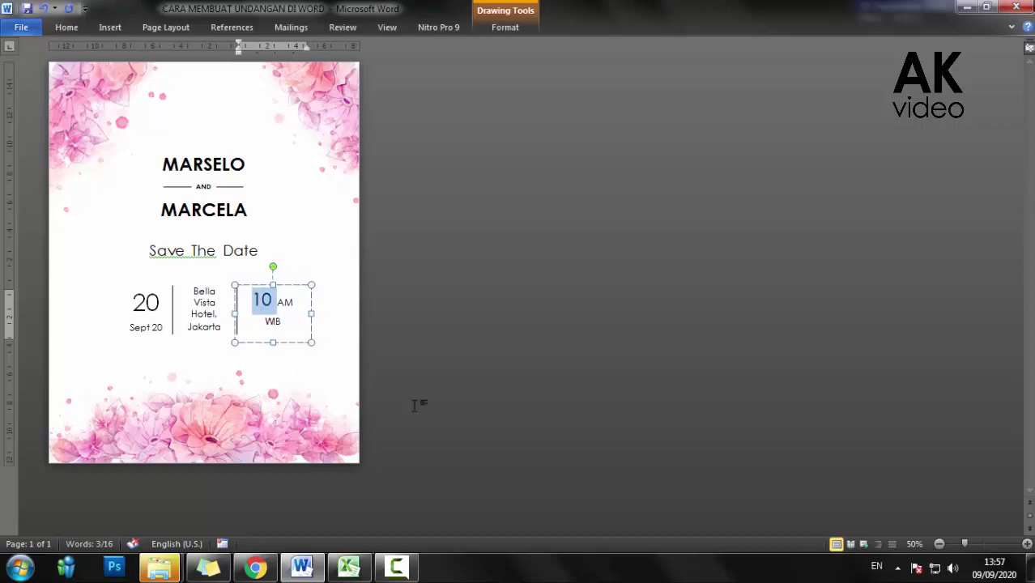
right_click(73, 25)
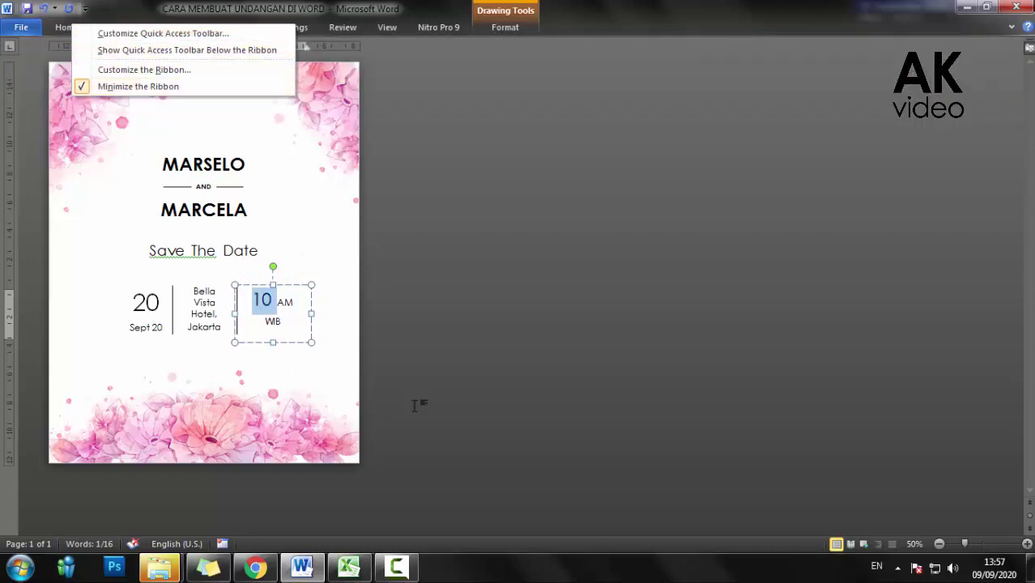
key("Return")
key("alt+Down")
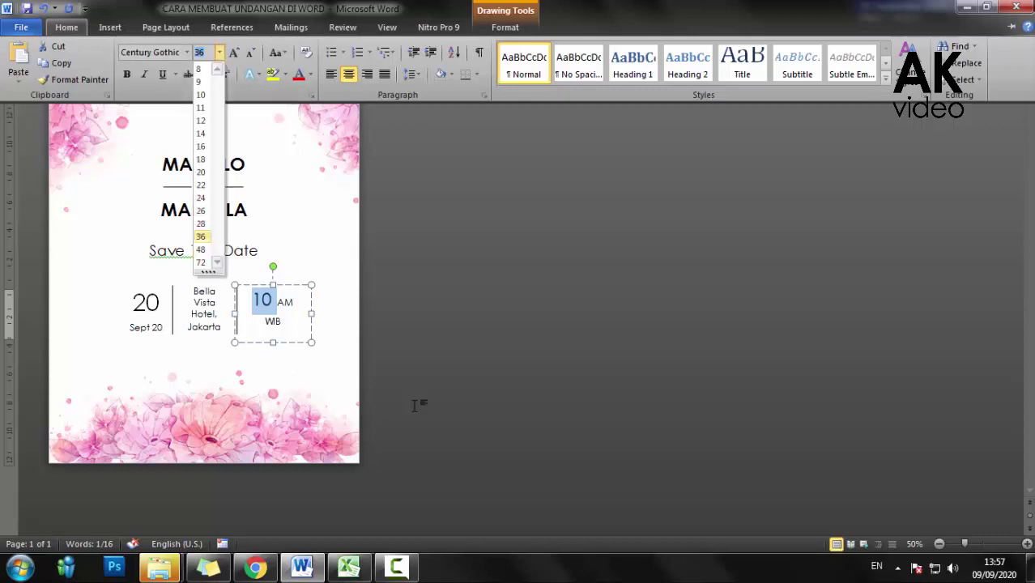
key("Down")
key("Return")
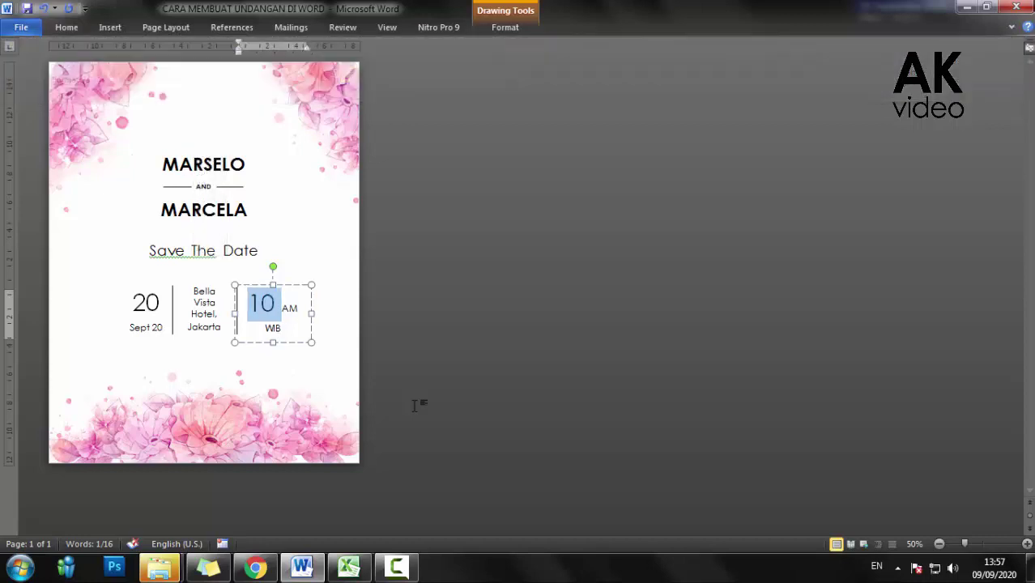
key("Right")
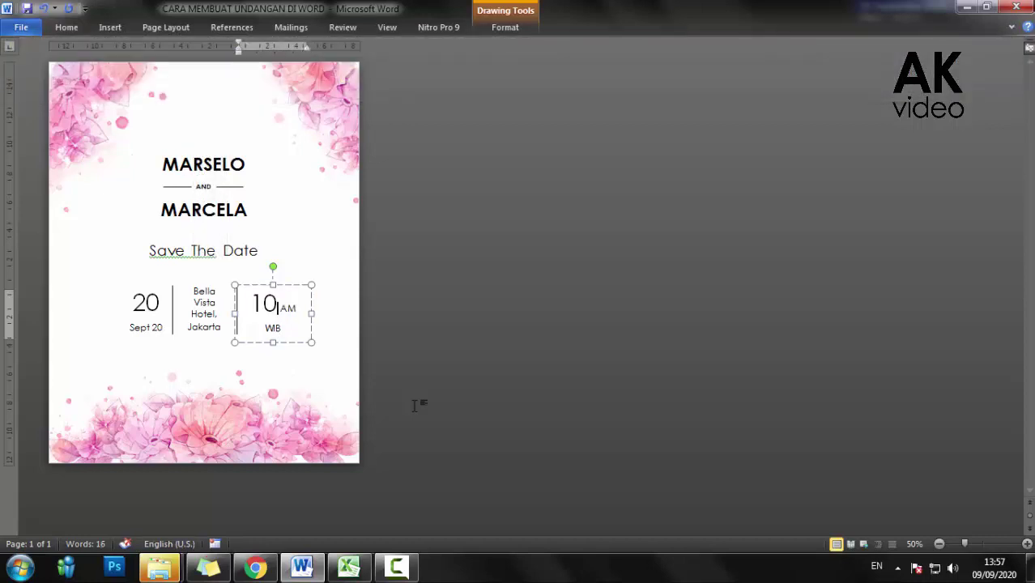
- Shift the time box a little further left
key("Escape")
key("Left")
key("Left")
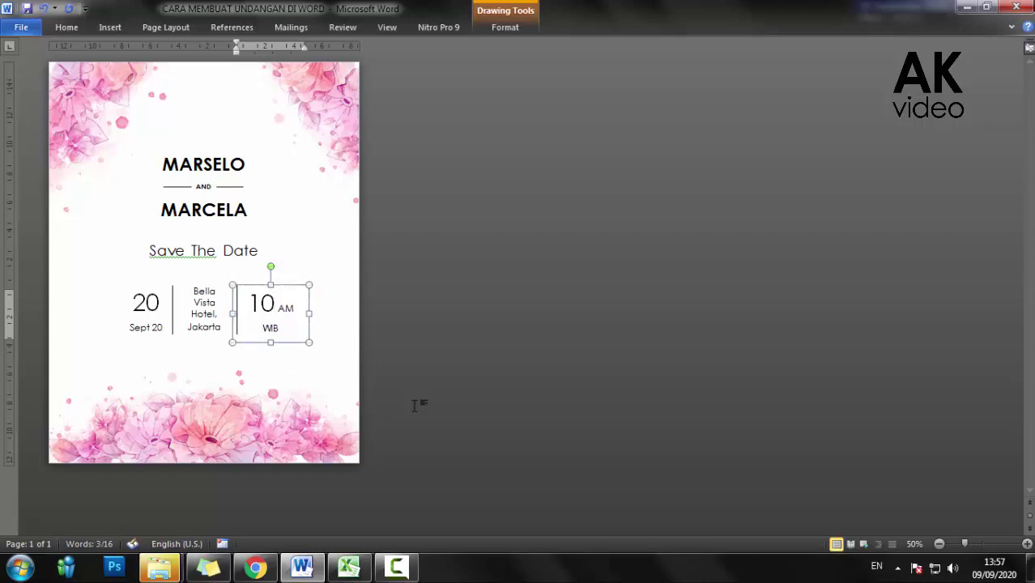
key("Left")
key("Return")
key("shift+Home")
key("Left")
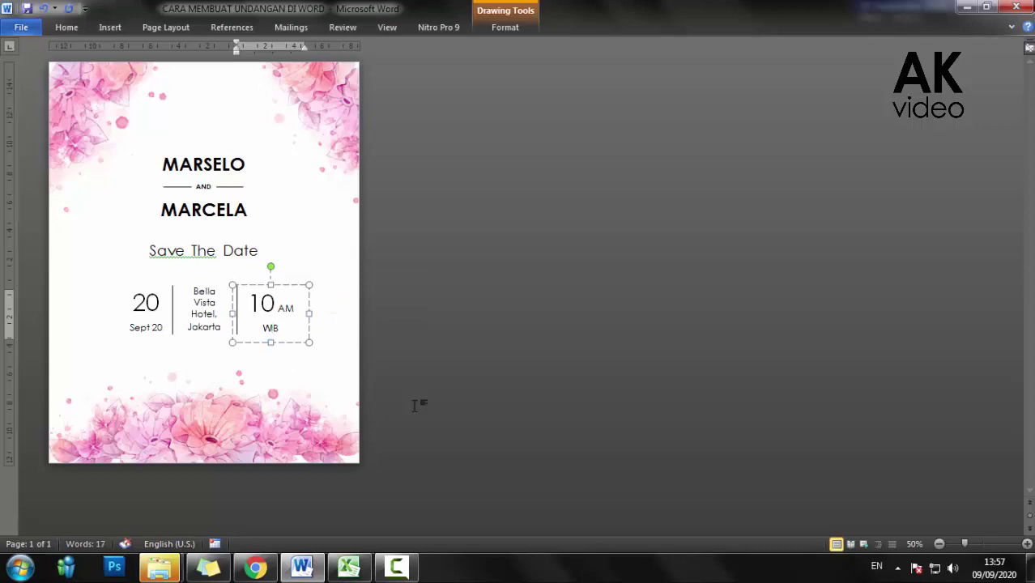
- Increase the font size of 'WIB'
key("End")
key("shift+Home")
key("alt")
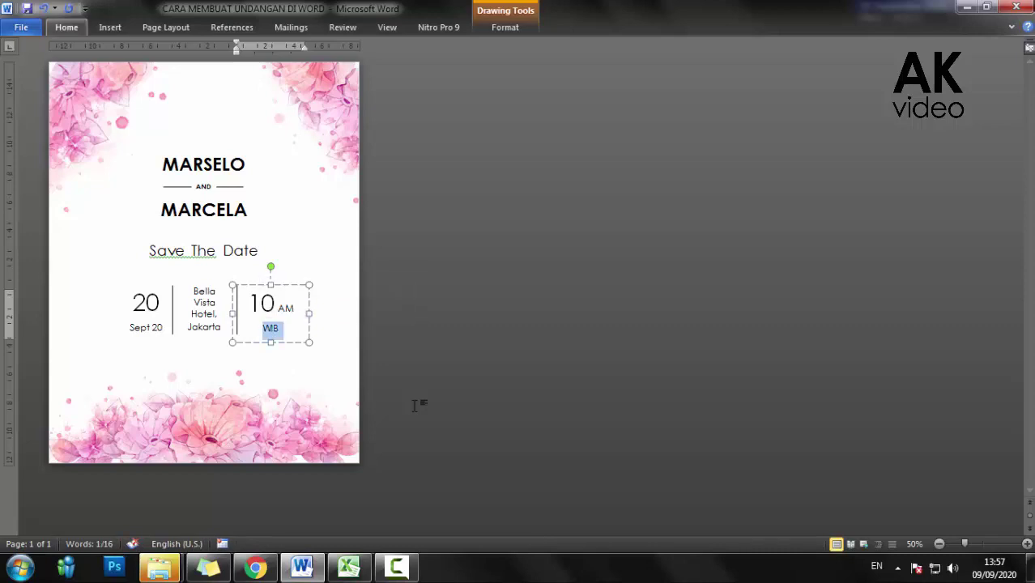
key("h")
key("f")
key("s")
key("Down")
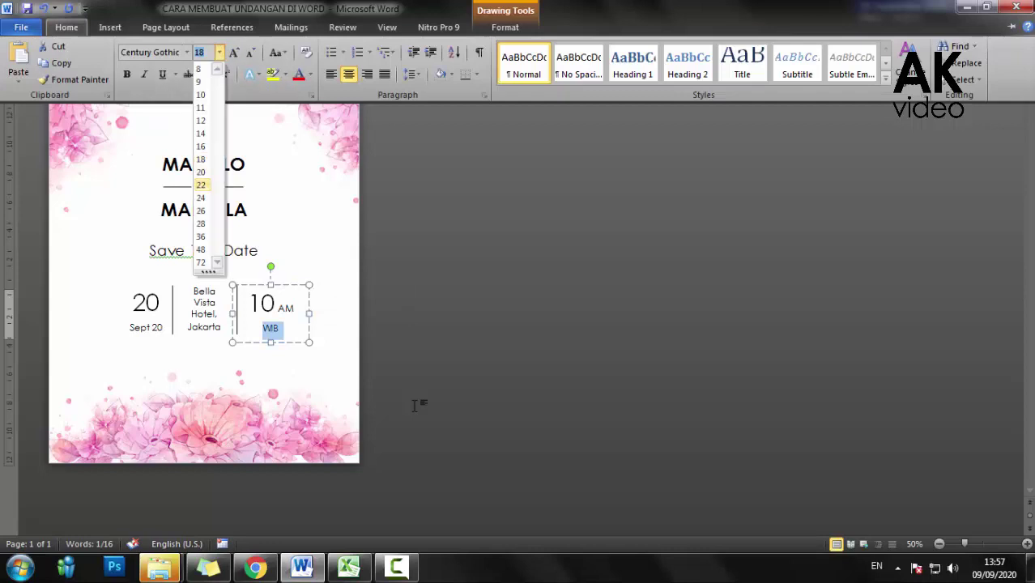
key("Down")
key("Down")
key("Return")
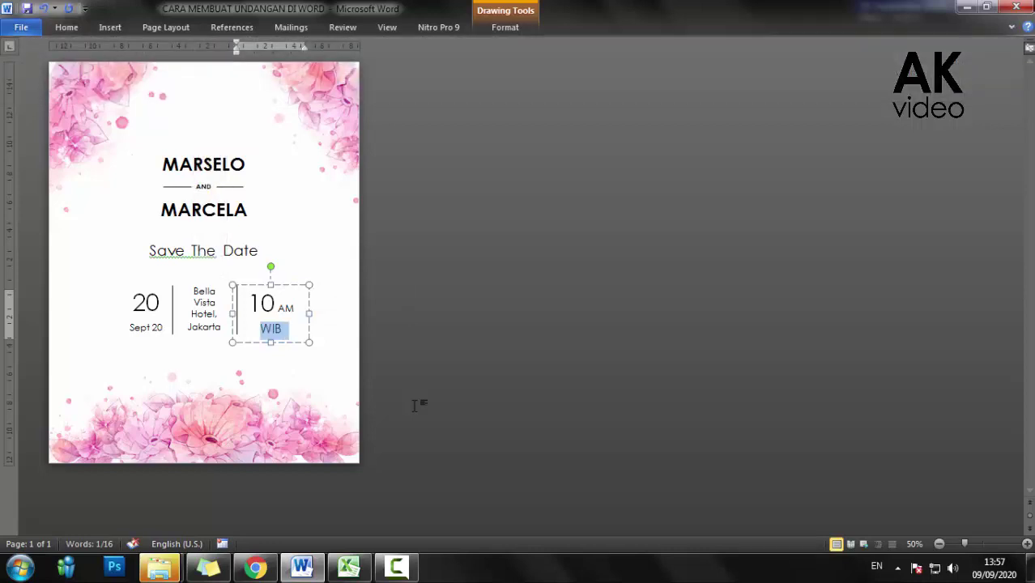
- Increase the font size of 'AM'
key("Up")
key("shift+Right")
key("shift+Right")
key("shift+Right")
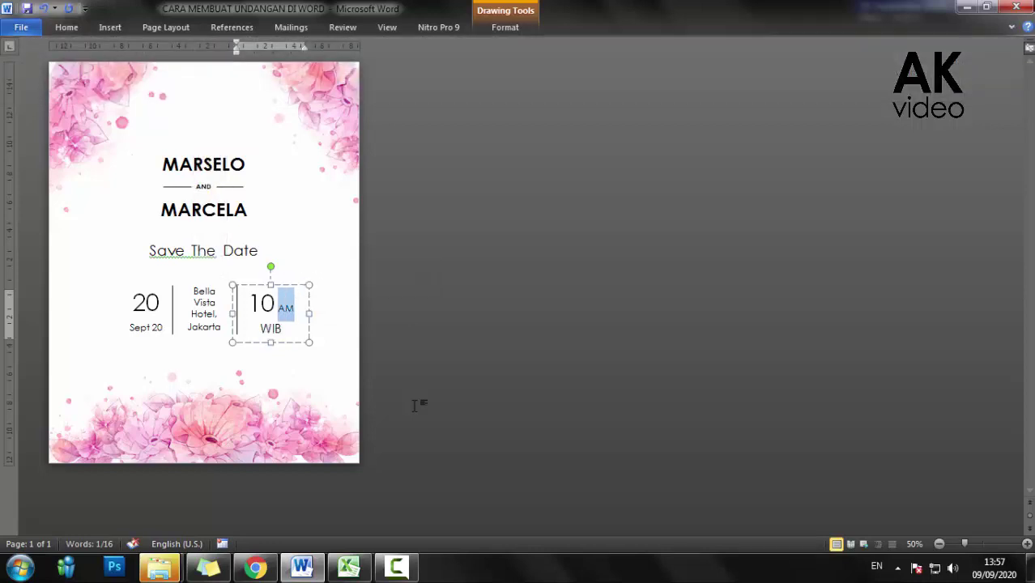
key("alt")
key("h")
key("f")
key("s")
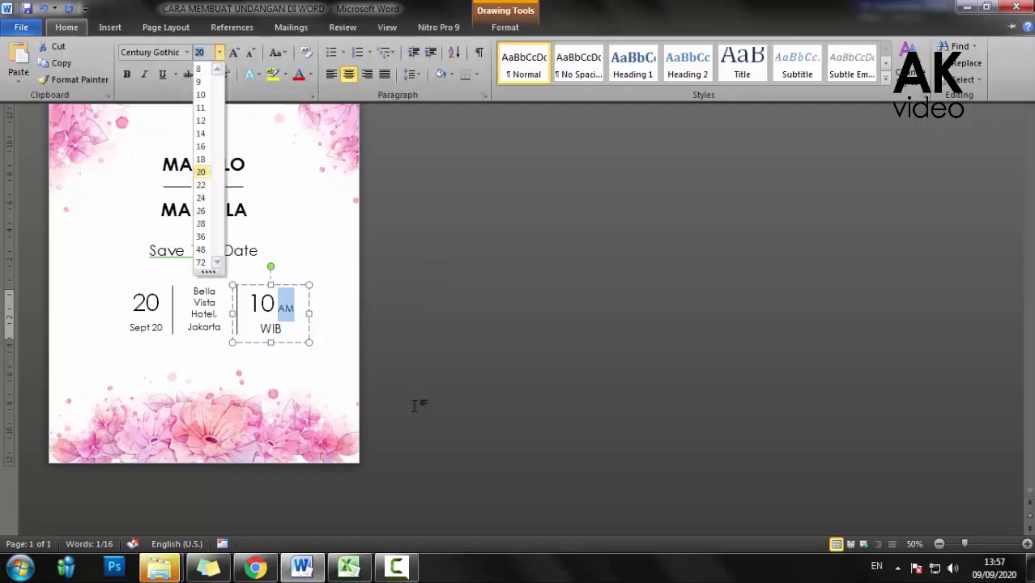
key("Down")
key("Down")
key("Return")
key("ctrl+F1")
key("Down")
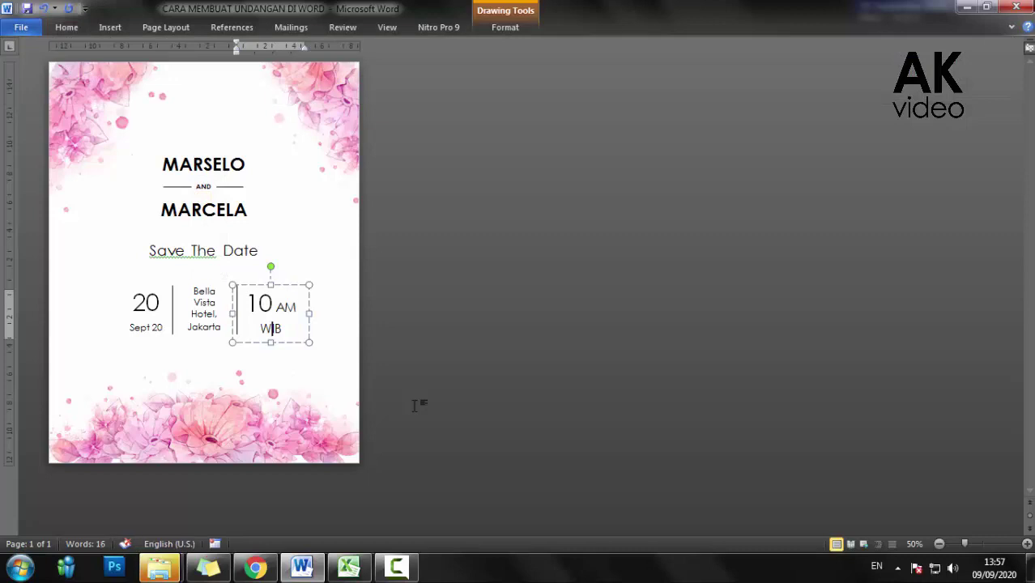
- Deselect the time box to review the finished time column
left_click(416, 405)
key("ctrl+shift+Left")
key("Left")
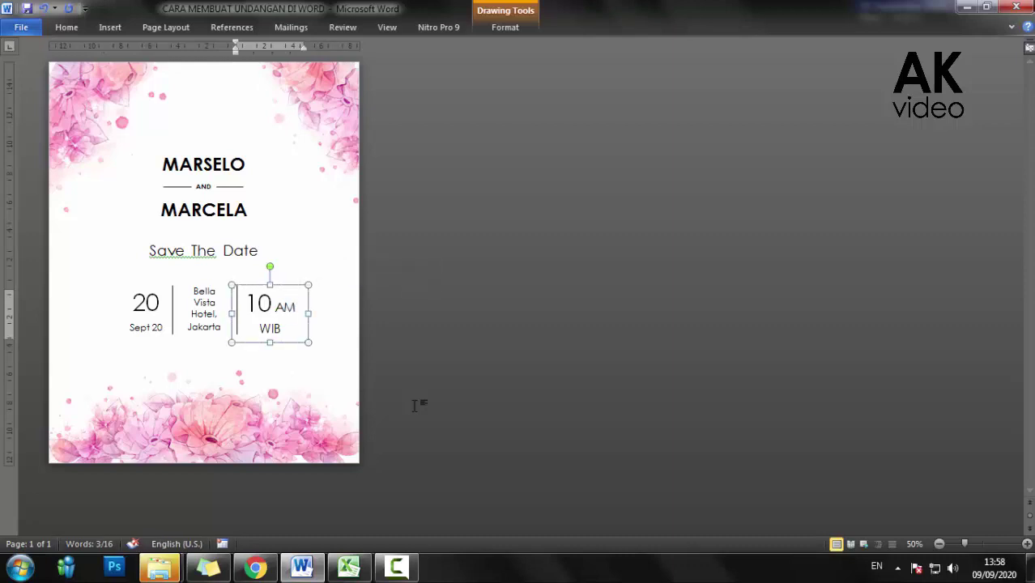
left_click(415, 405)
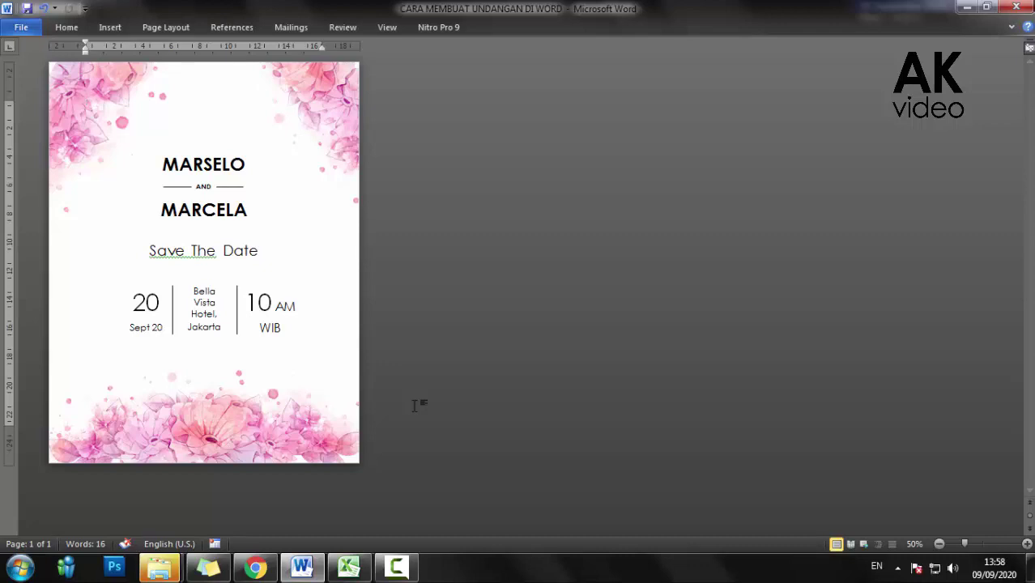
- Select the date, venue and time boxes together
left_click(202, 303)
left_click(259, 303)
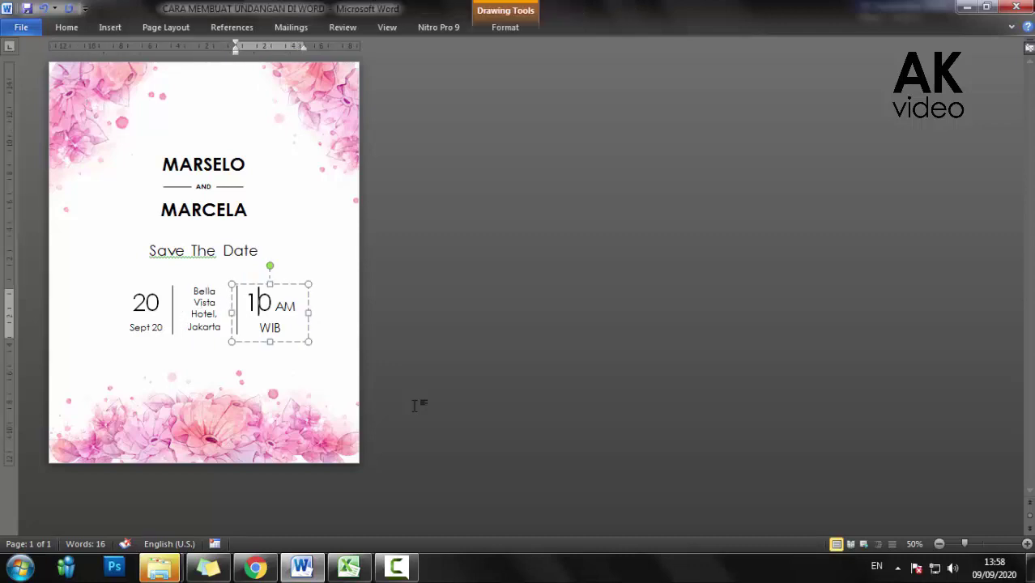
left_click(146, 303)
left_click_drag(194, 291, 222, 327)
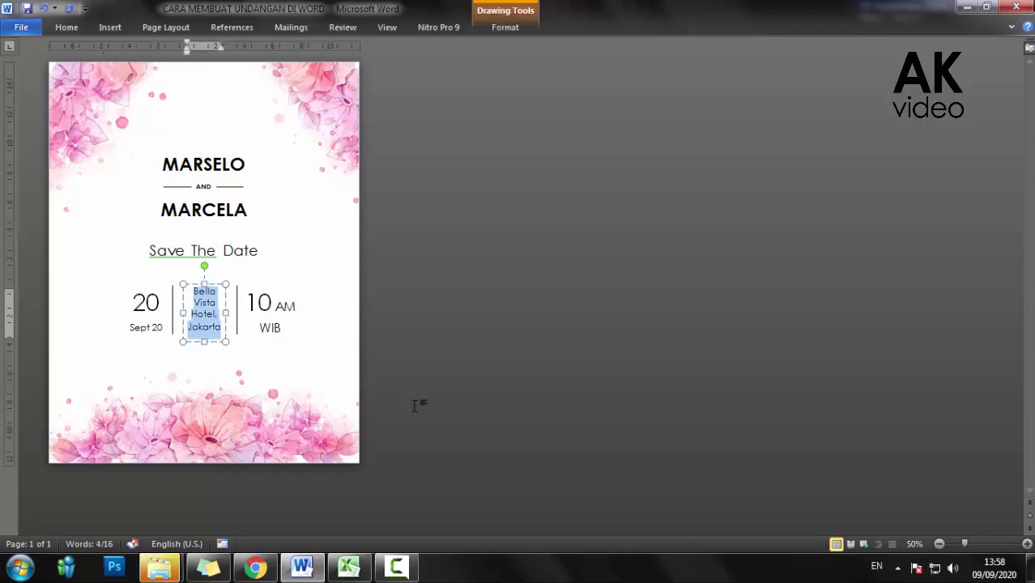
left_click(146, 316, "shift")
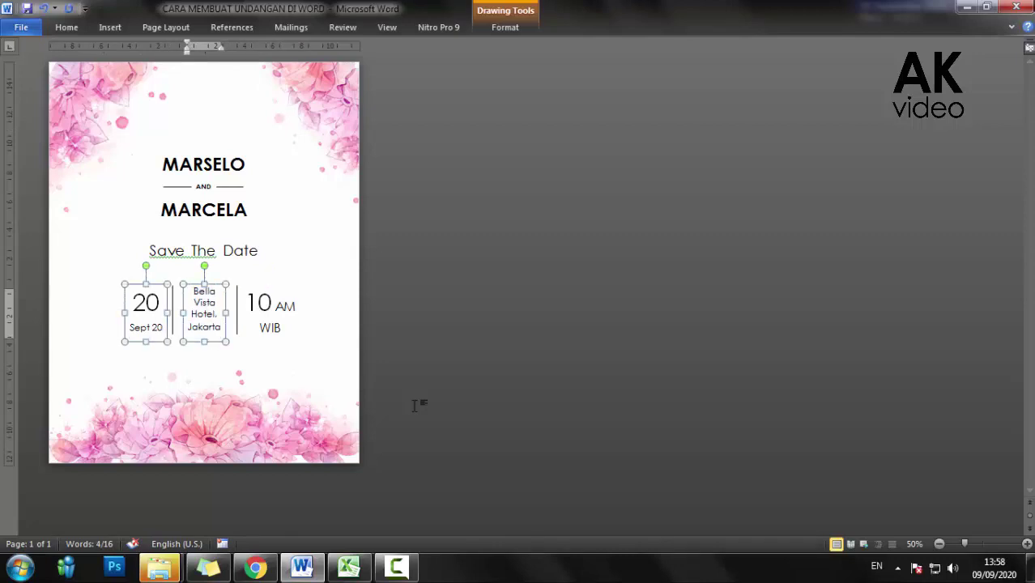
left_click(269, 316, "shift")
left_click(270, 316, "shift")
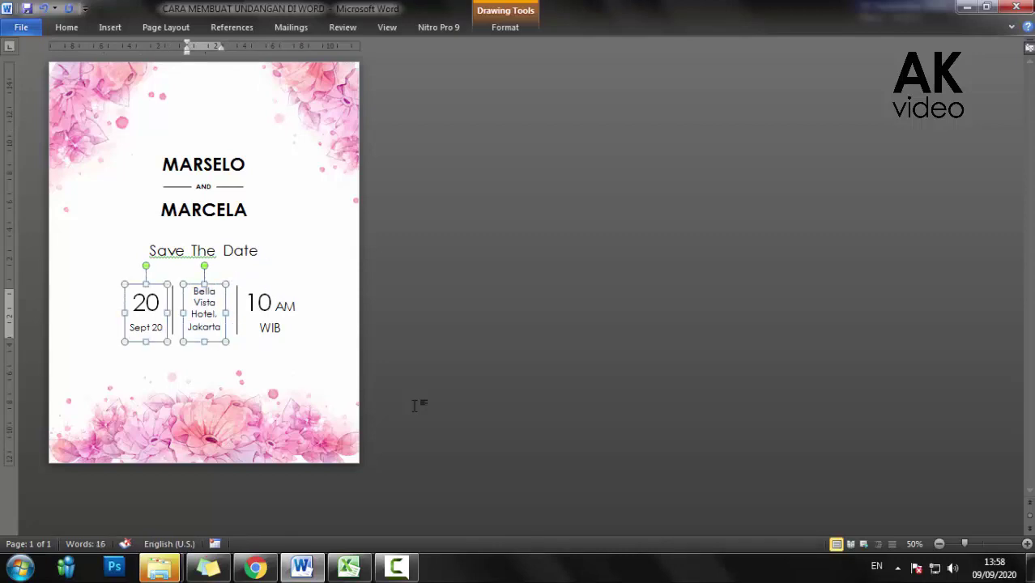
left_click(270, 316, "shift")
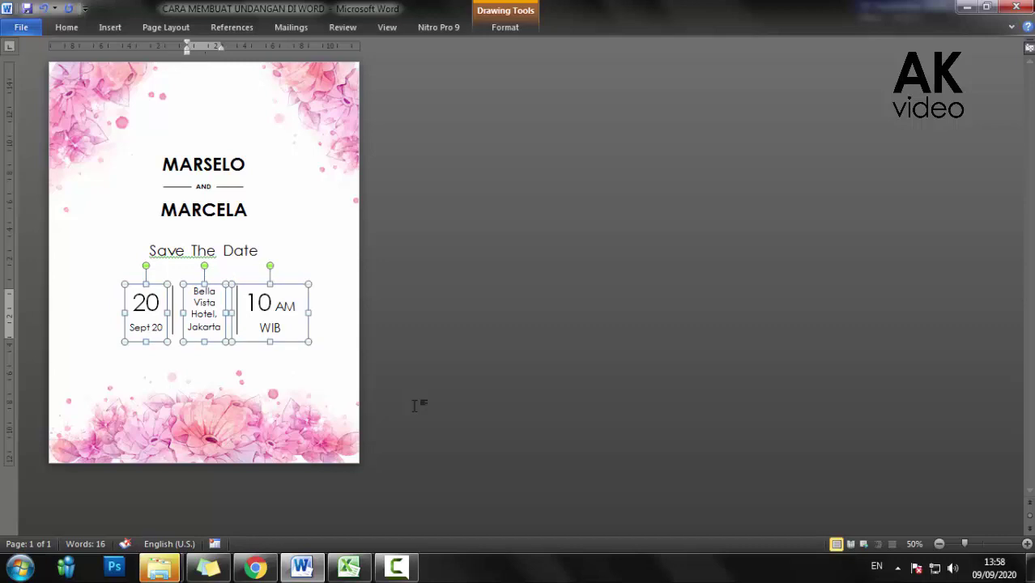
- Group the three boxes into one object and nudge it slightly left
left_click(504, 27)
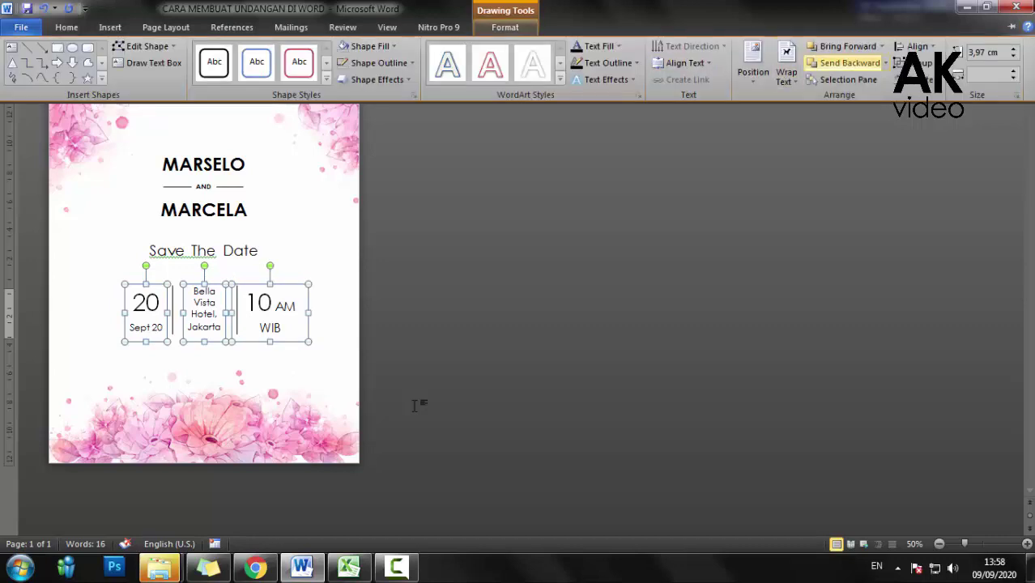
left_click(920, 63)
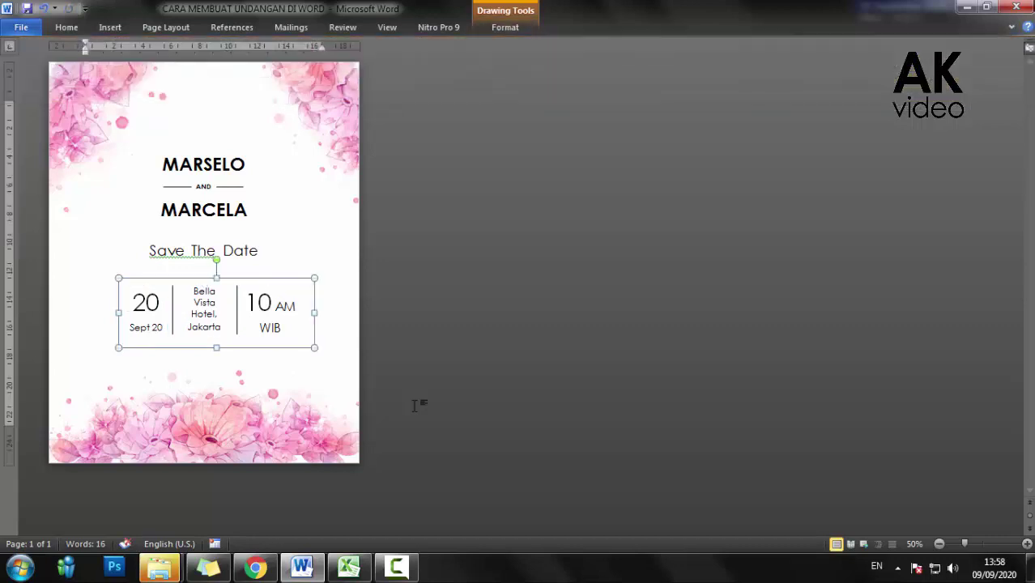
key("Left")
key("Left")
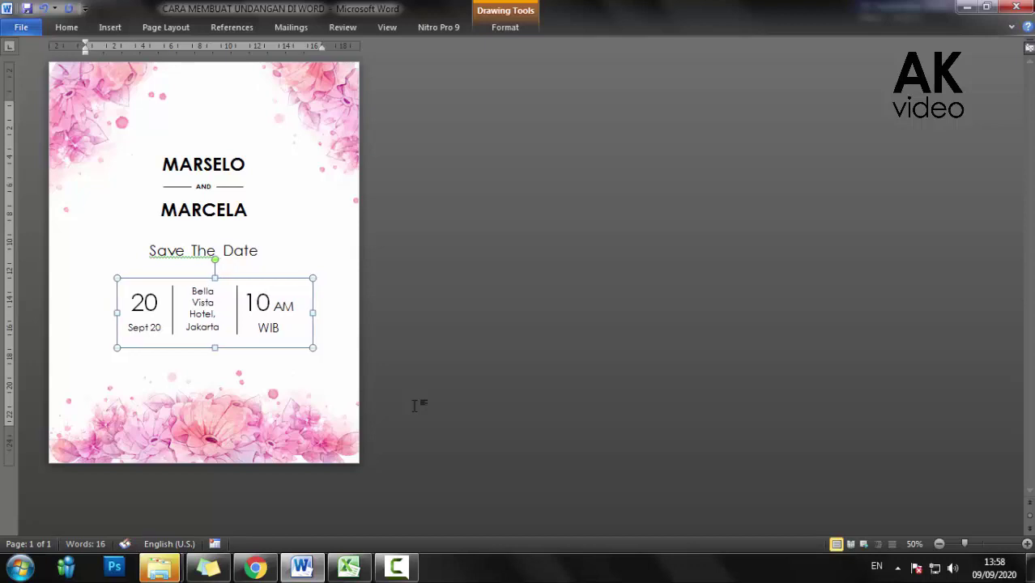
key("Left")
left_click(416, 405)
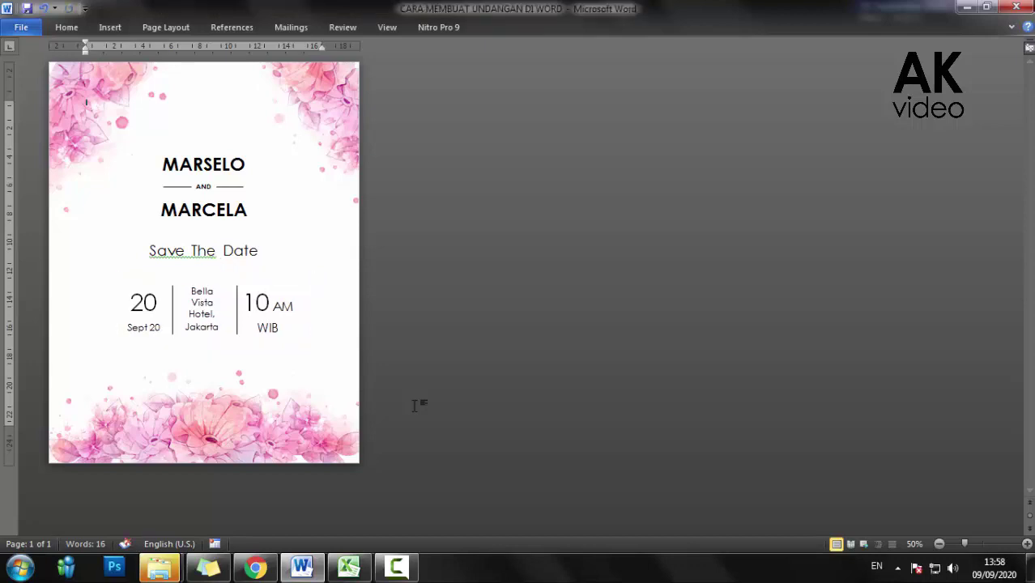
- Set the 'Save The Date' text to font size 36
key("Tab")
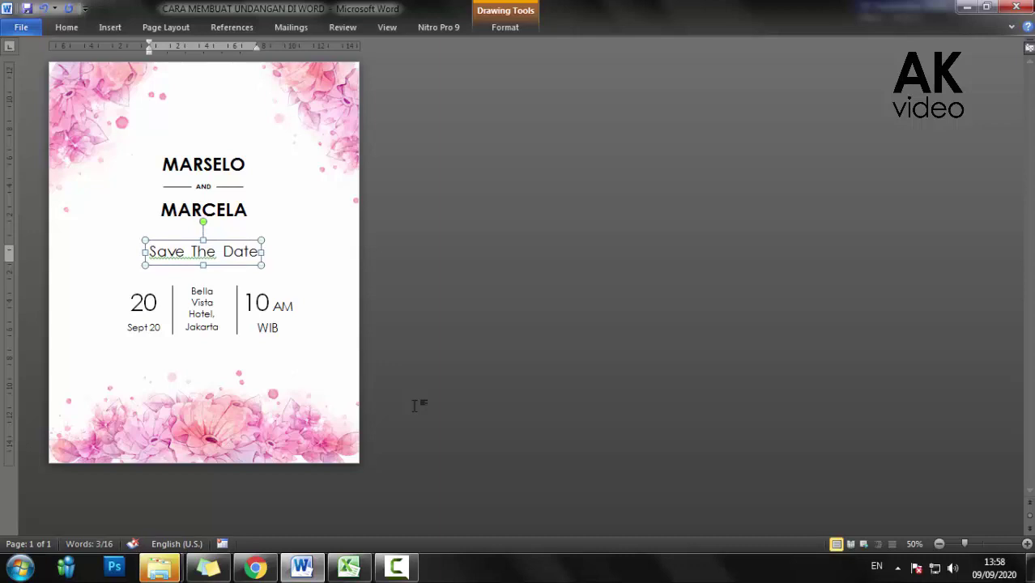
key("Tab")
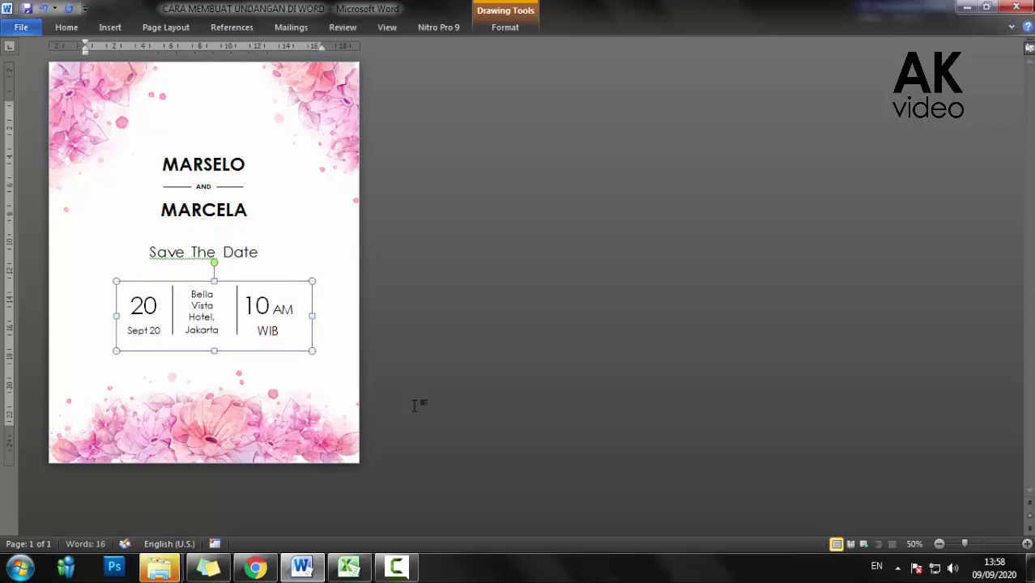
left_click(415, 405)
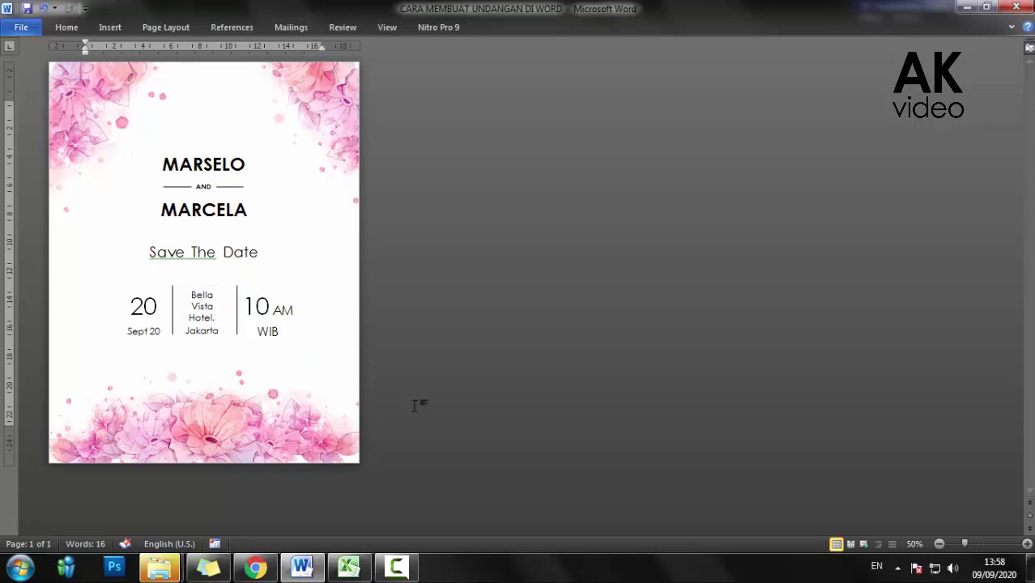
key("Tab")
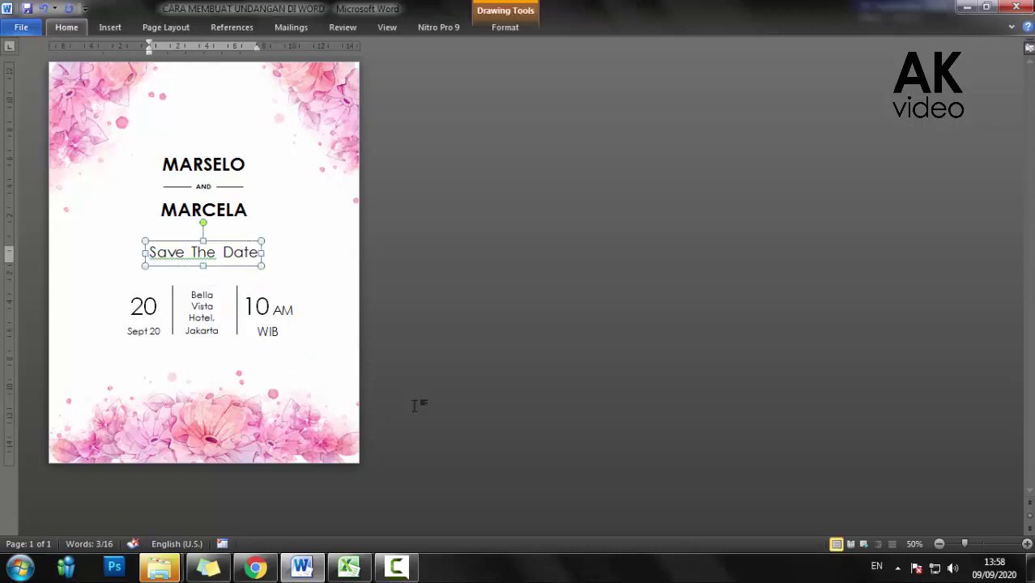
key("alt+h")
key("f")
key("s")
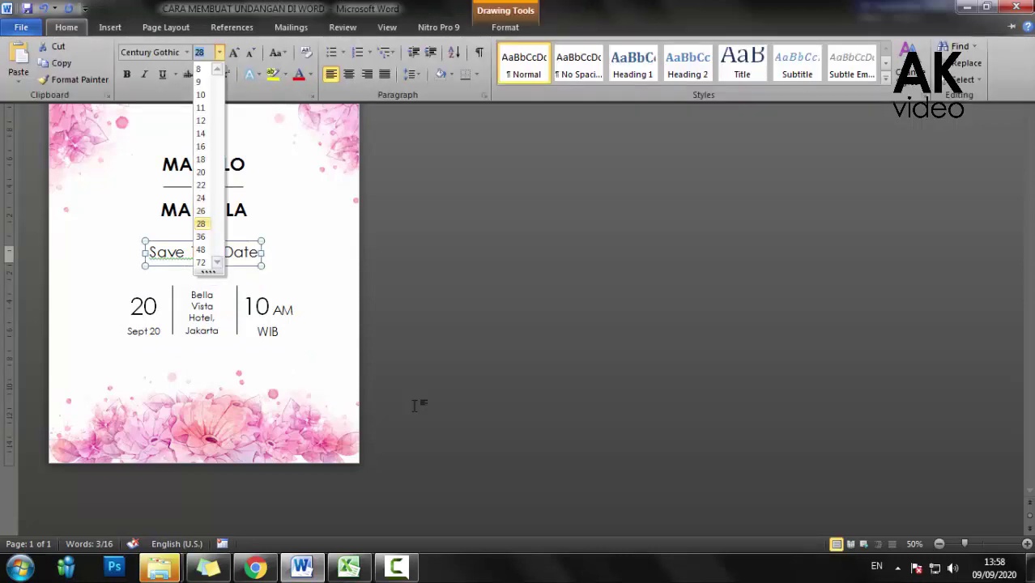
key("Down")
key("Return")
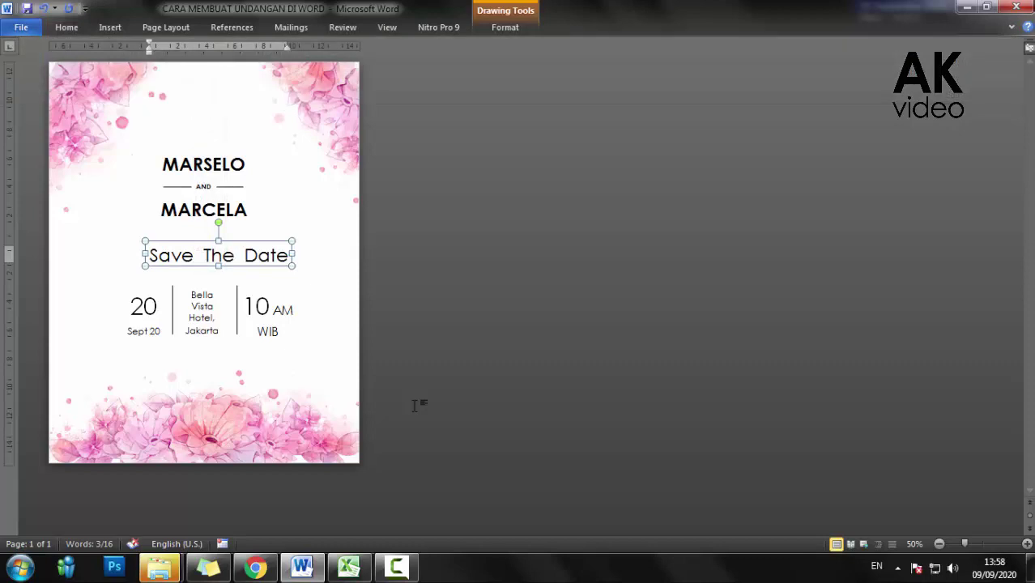
- Nudge the 'Save The Date' box slightly left and paste a duplicate of it
key("Left")
key("Left")
key("Left")
key("Left")
key("Left")
key("Left")
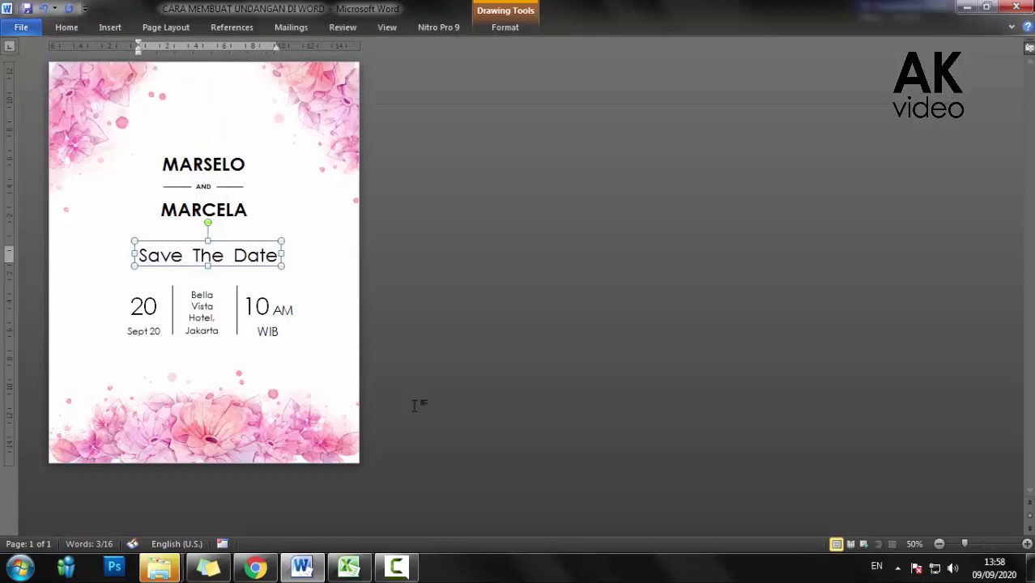
key("Left")
key("Left")
key("Left")
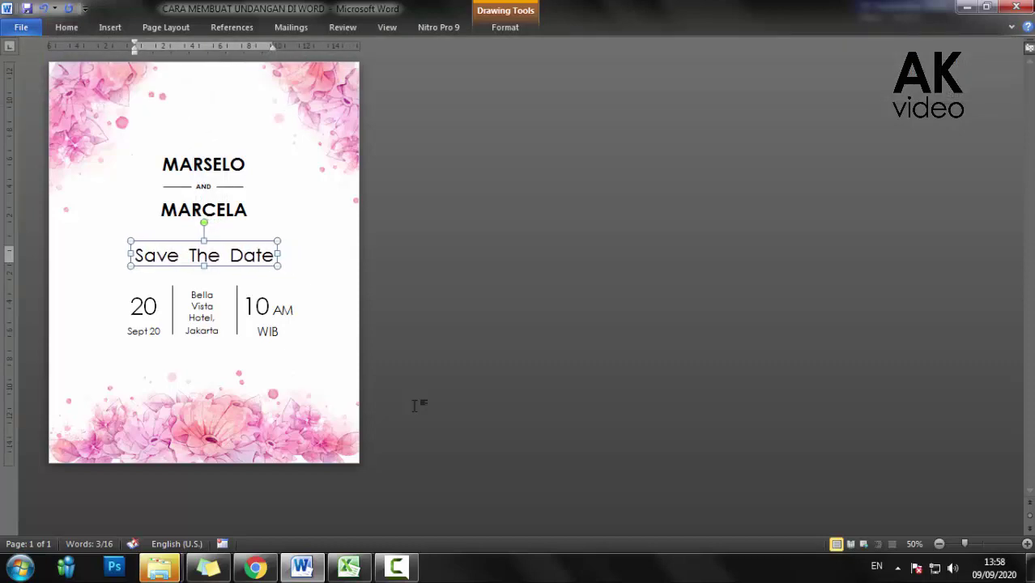
key("ctrl+c")
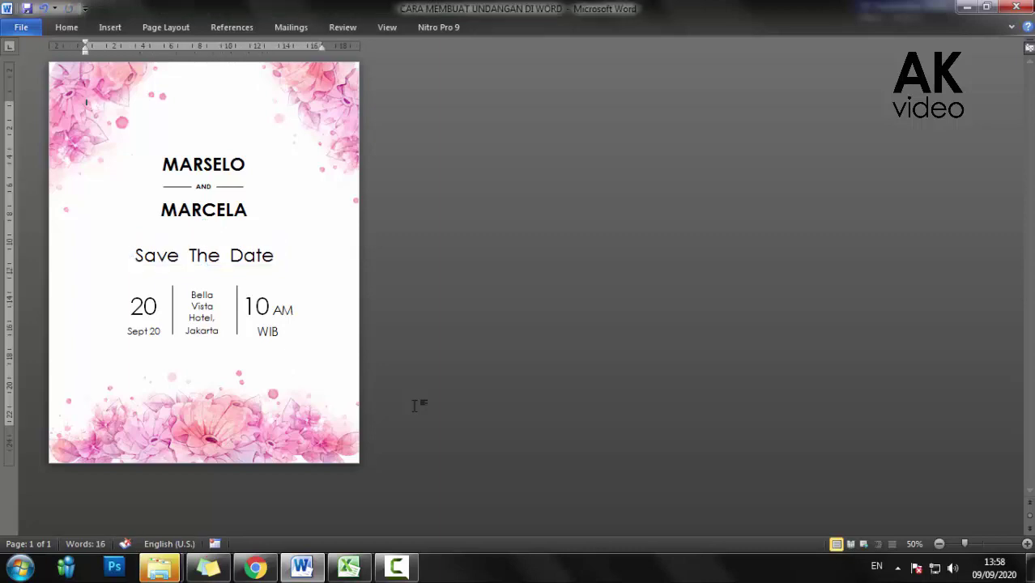
key("ctrl+v")
- Move the duplicate box below the date row and clear its text
key("Down")
key("Down")
key("Down")
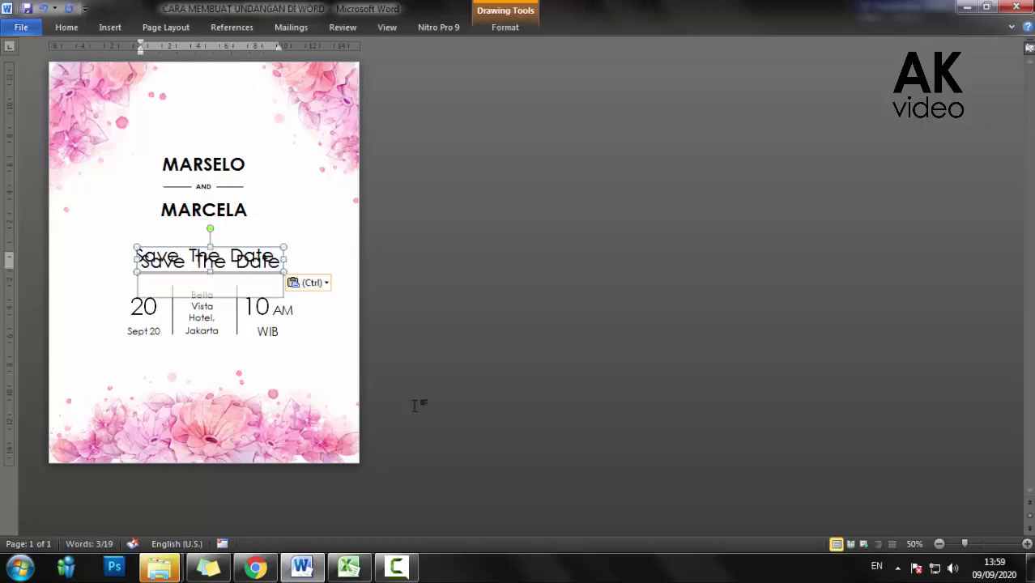
key("Down")
key("Down")
key("Down")
key("Down")
key("Down")
key("Down")
key("Down")
key("Down")
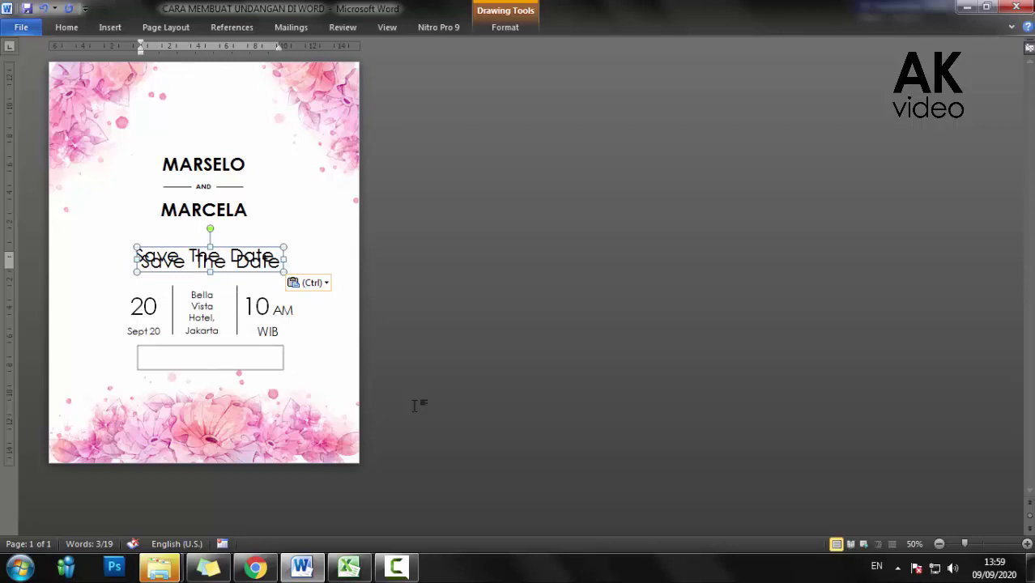
key("Down")
key("Down")
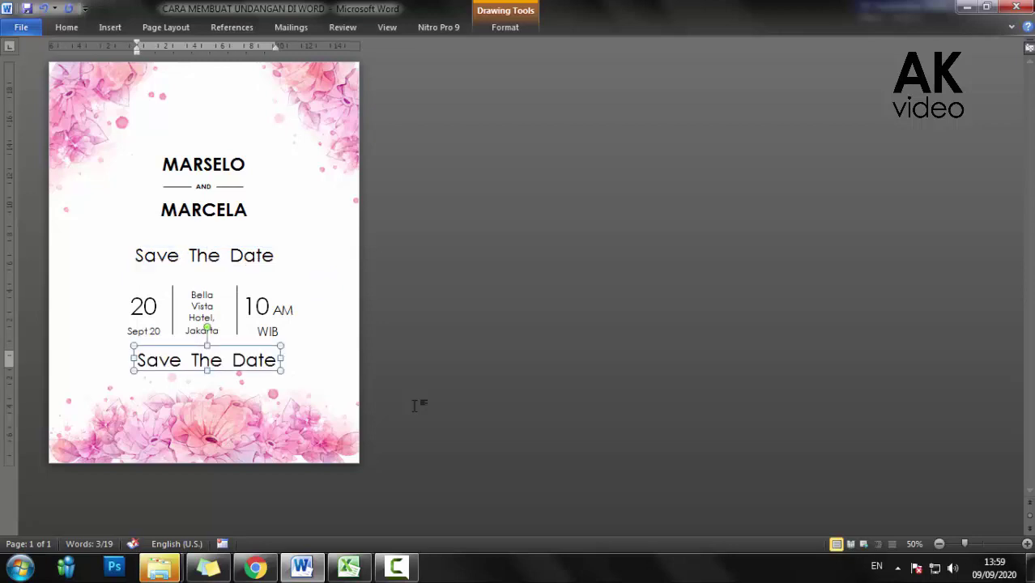
key("ctrl+a")
key("Delete")
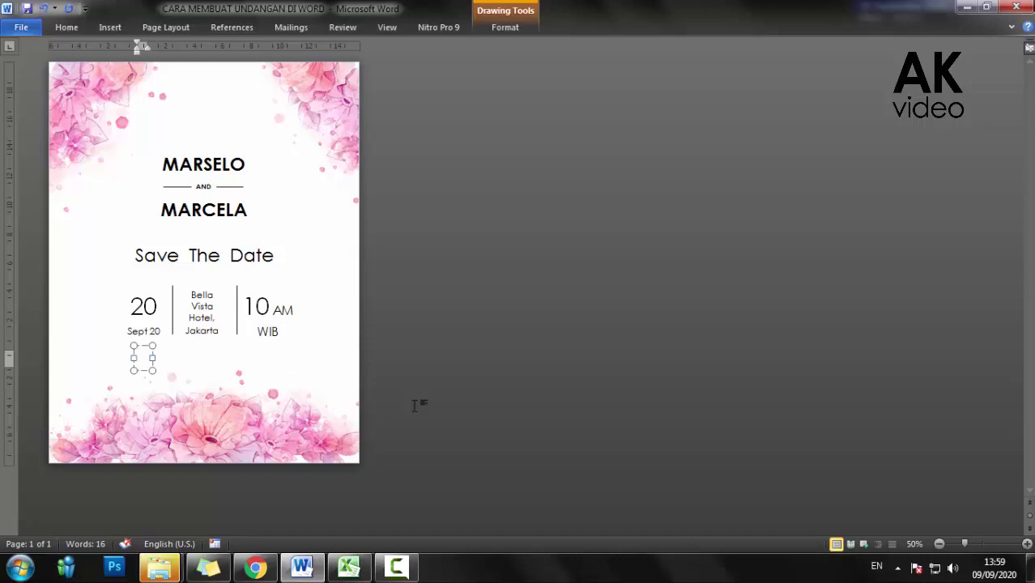
type("Jo")
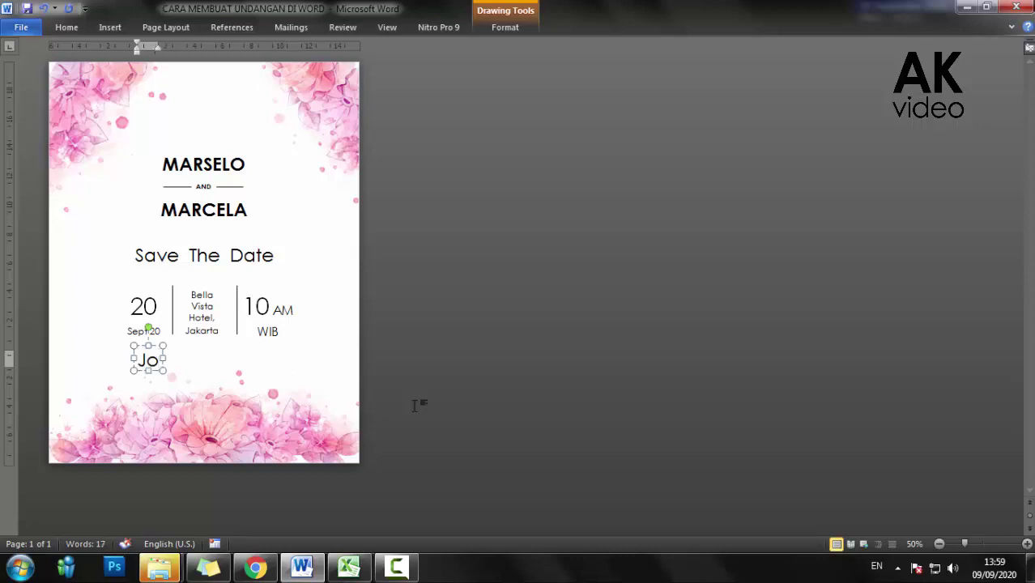
type("in")
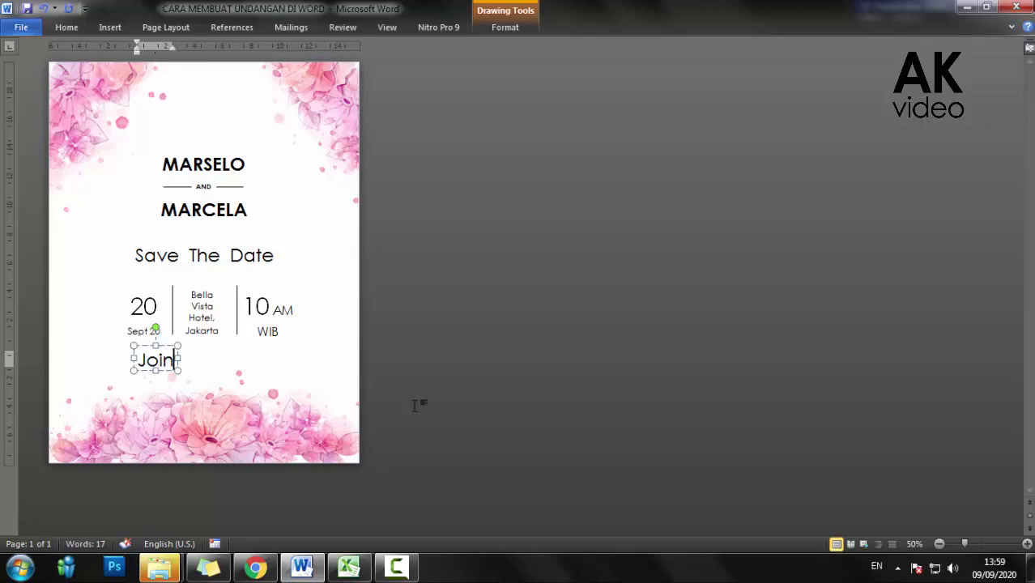
key("BackSpace")
key("BackSpace")
key("BackSpace")
key("BackSpace")
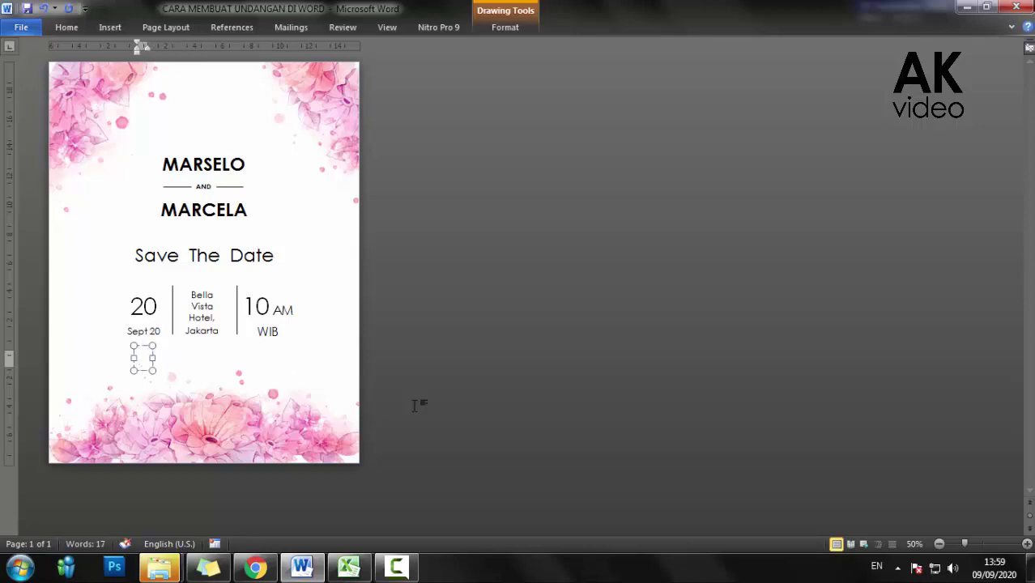
- Type 'Join Us to celebrate' at size 18 and centre it under the columns
left_click(67, 27)
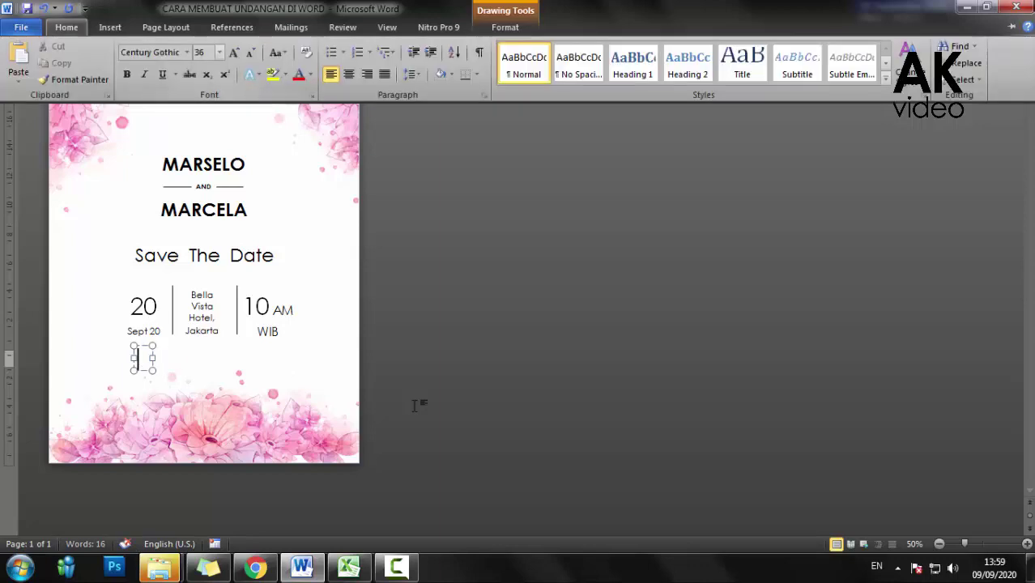
left_click(219, 52)
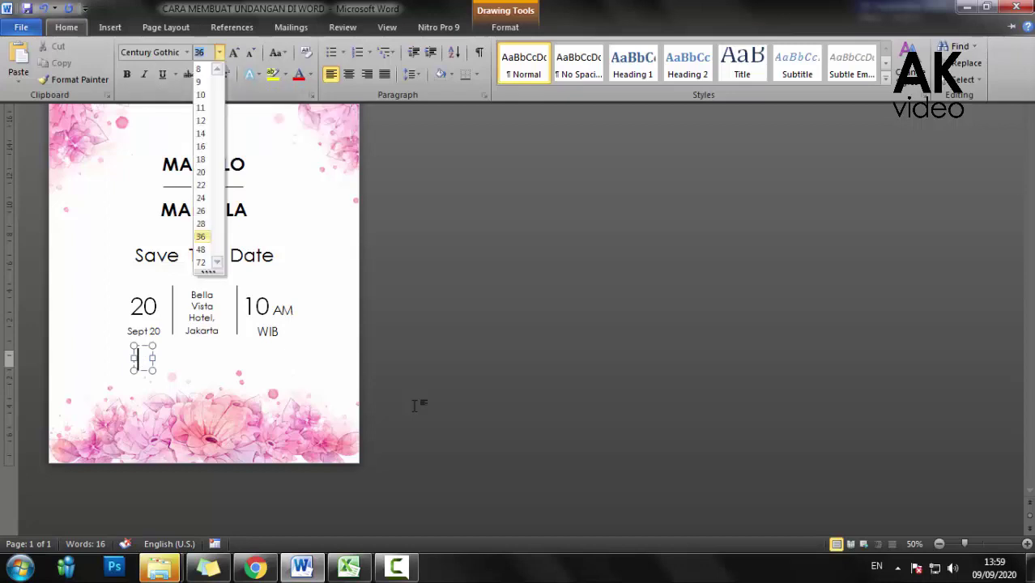
left_click(200, 159)
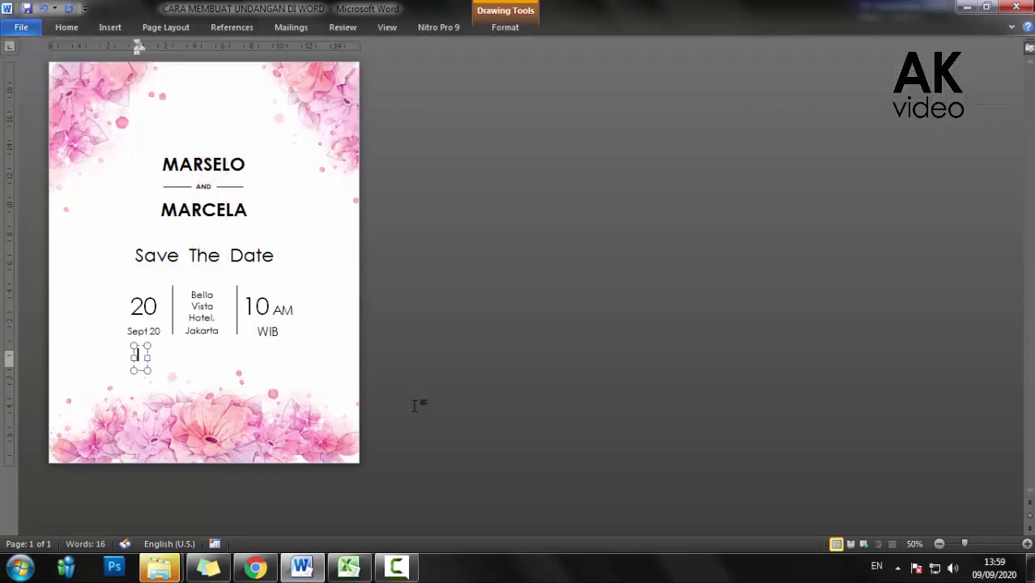
type("Join")
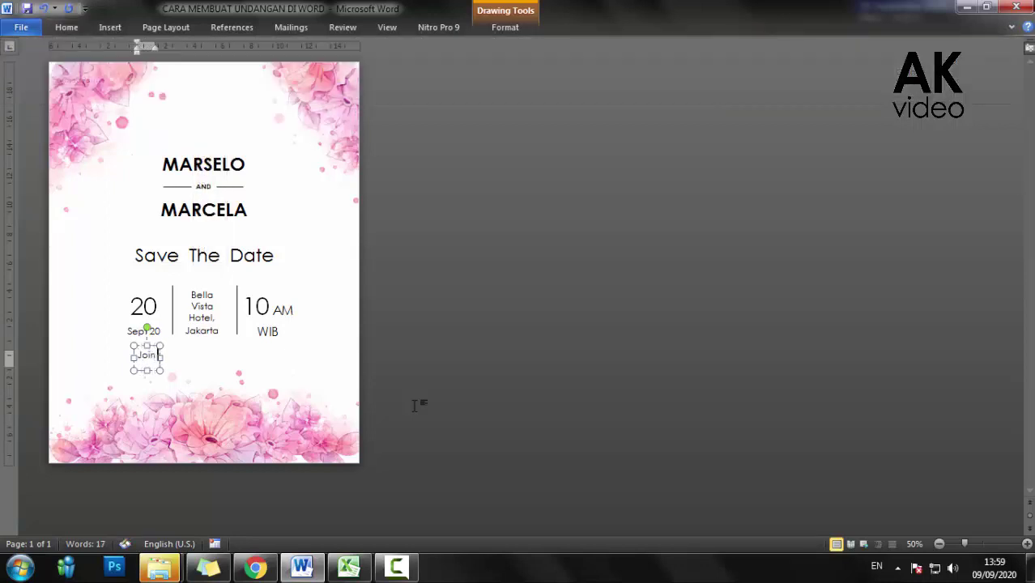
type(" Us")
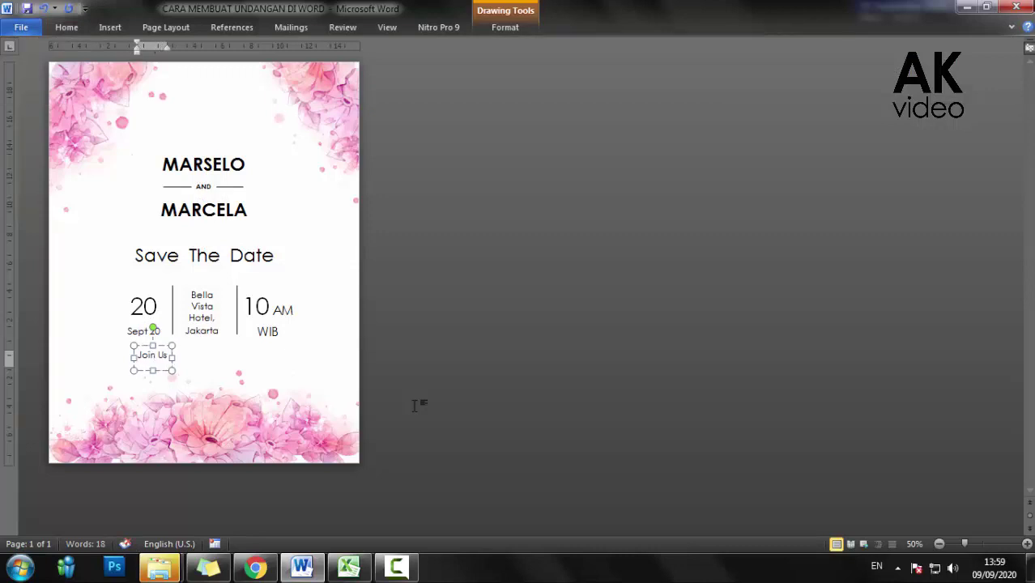
type(" to")
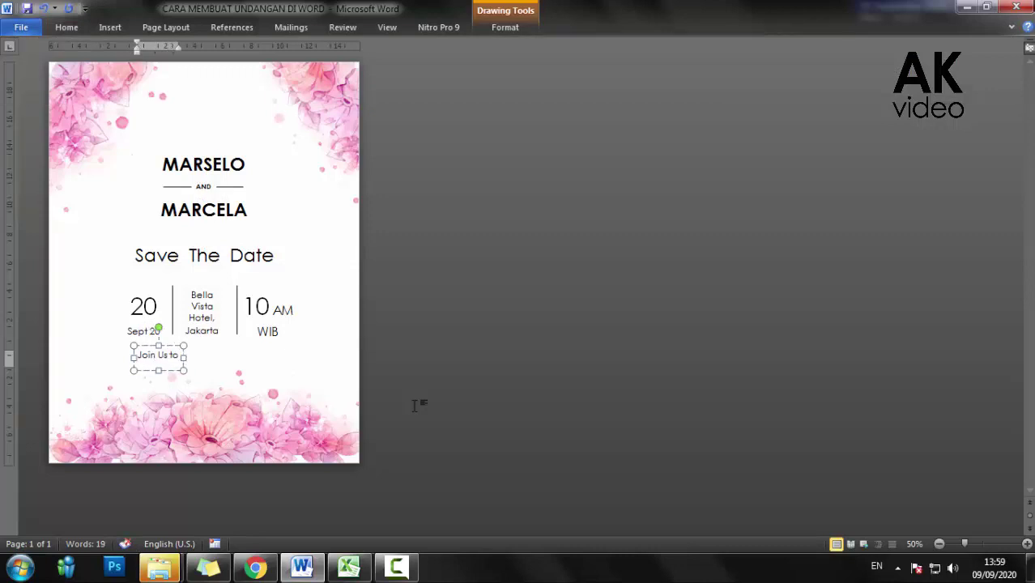
type(" cele")
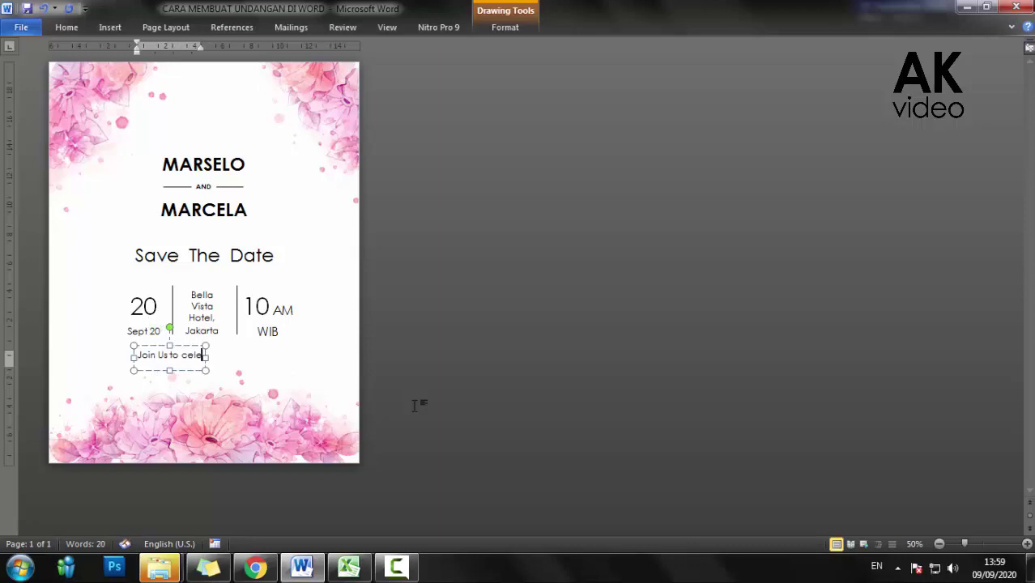
type("brate")
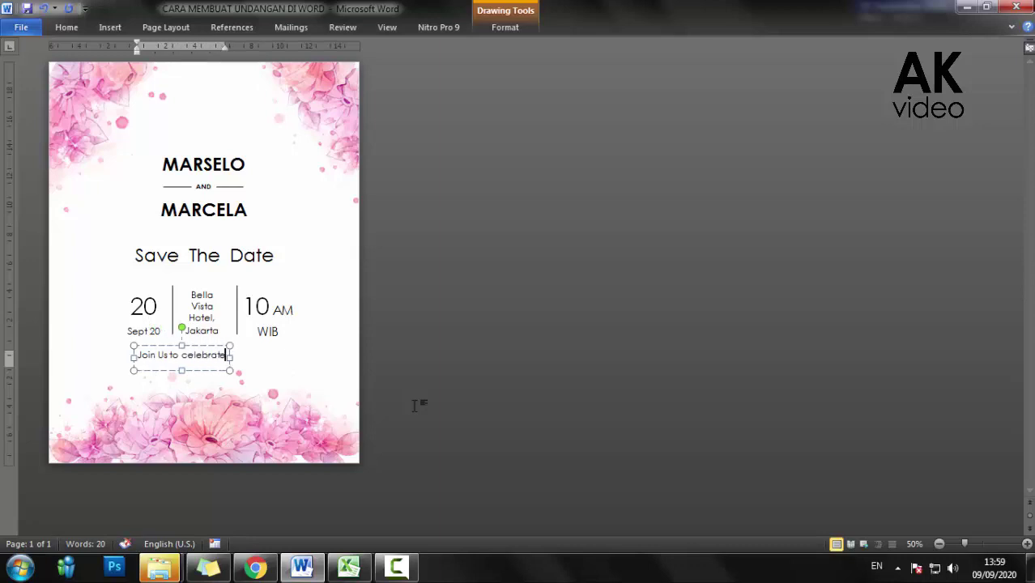
key("Escape")
key("Right")
key("Right")
key("Right")
key("Down")
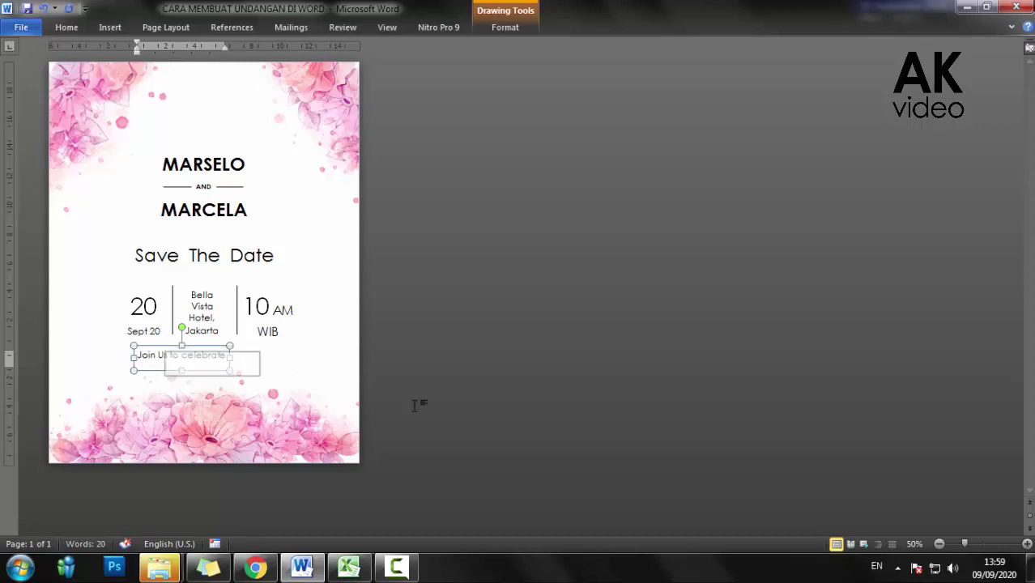
key("Left")
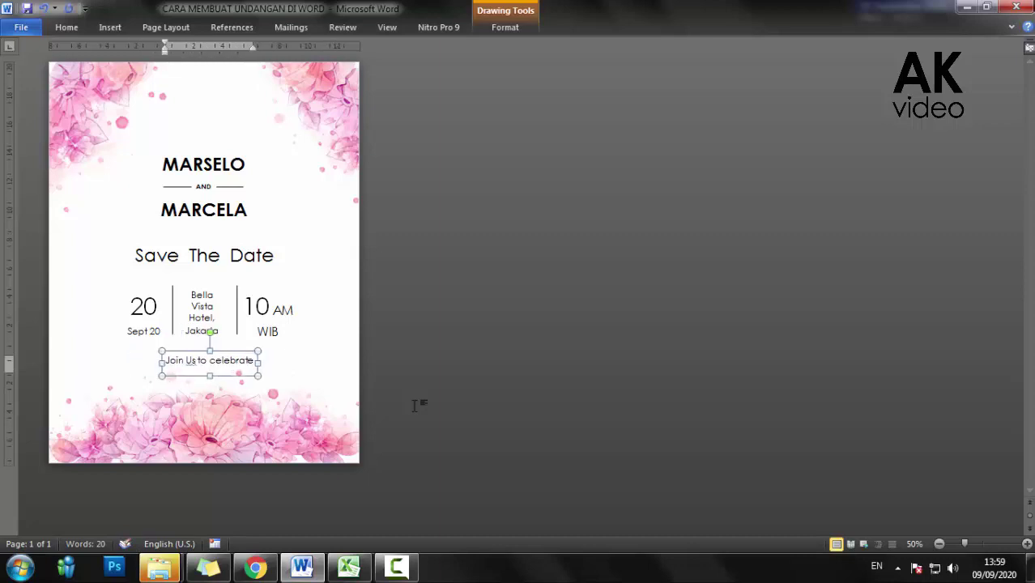
key("Left")
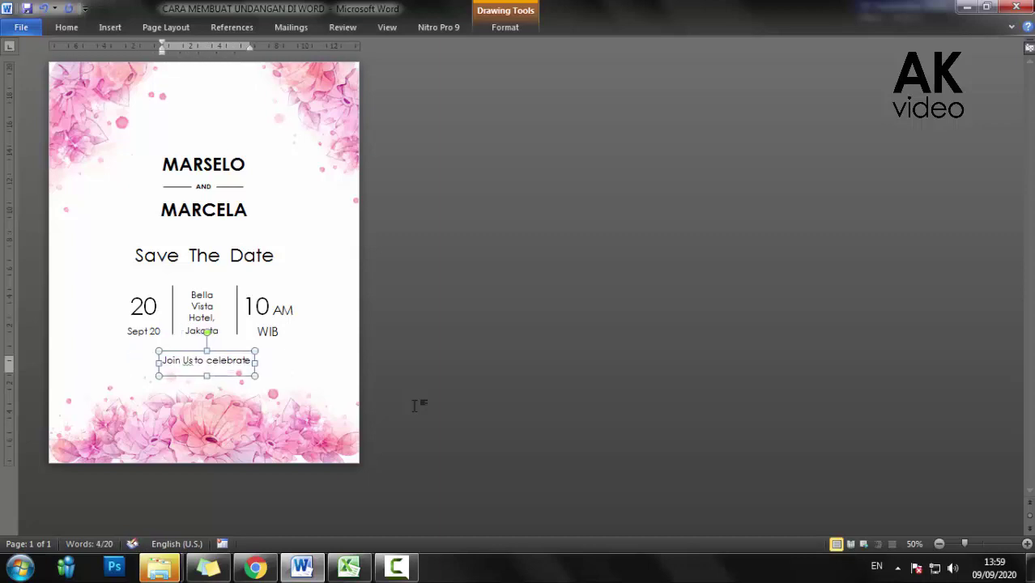
- Align Center the Save The Date and couple names boxes with each other
left_click(204, 255, "shift")
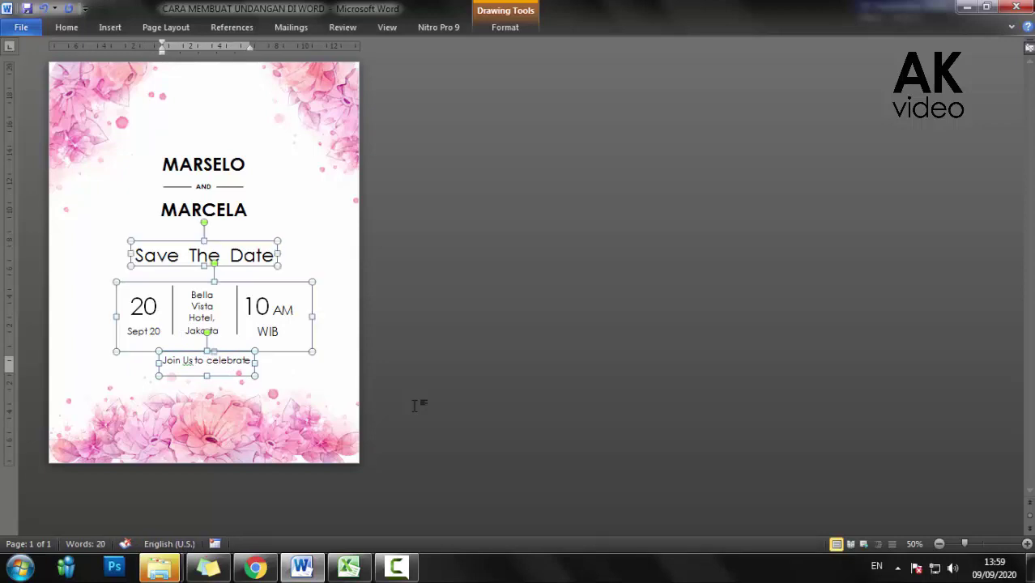
left_click(203, 186, "shift")
left_click(504, 27)
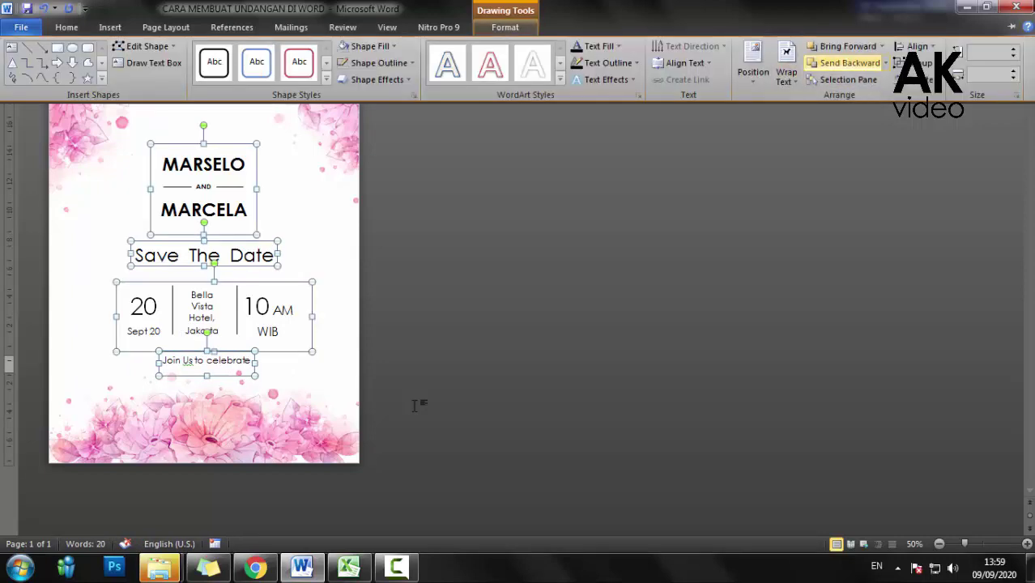
left_click(916, 46)
key("Return")
key("ctrl+F1")
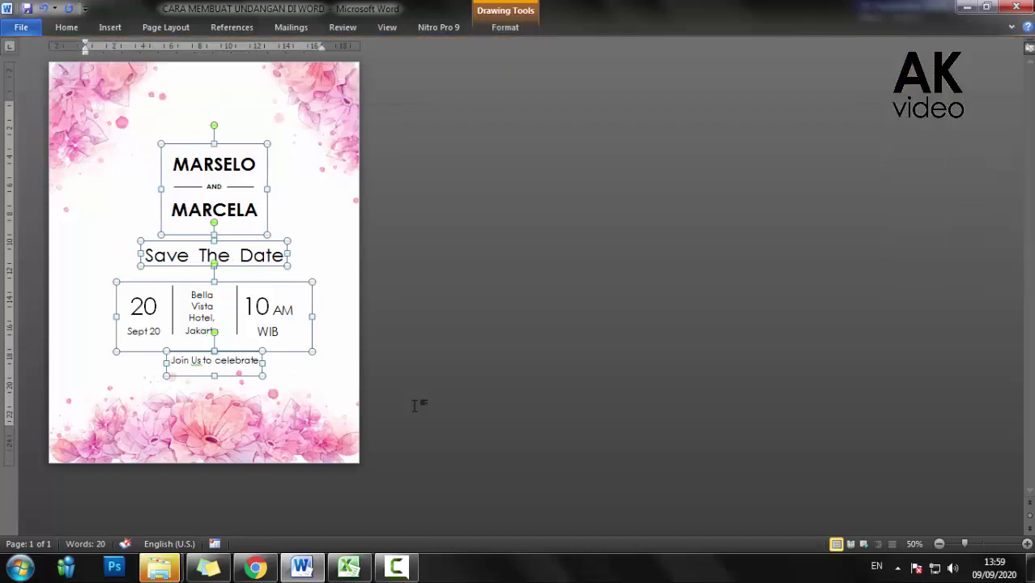
- Nudge the invitation text left, then undo back to the earlier date block layout
key("Left")
key("Left")
key("Left")
key("Left")
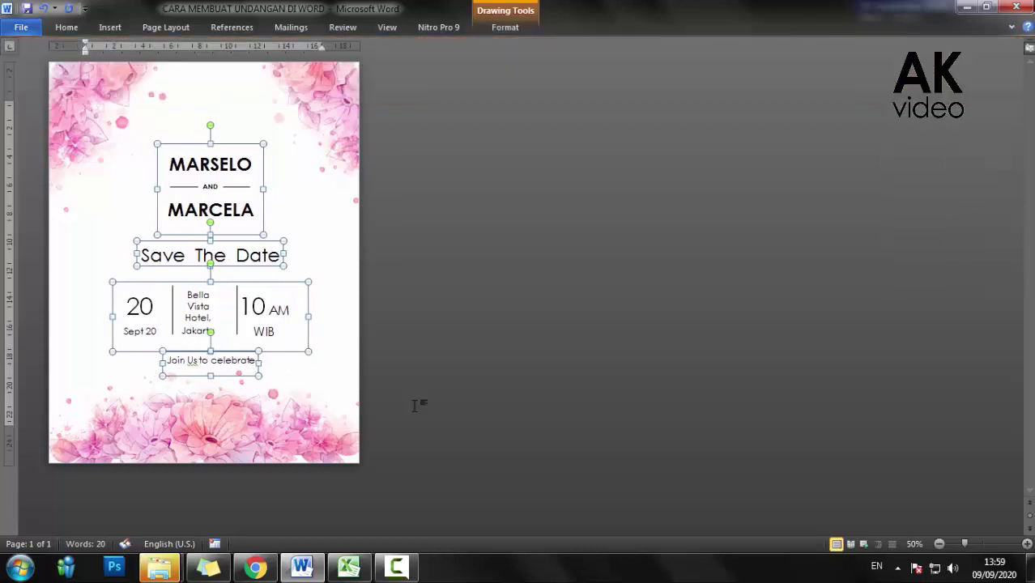
key("Left")
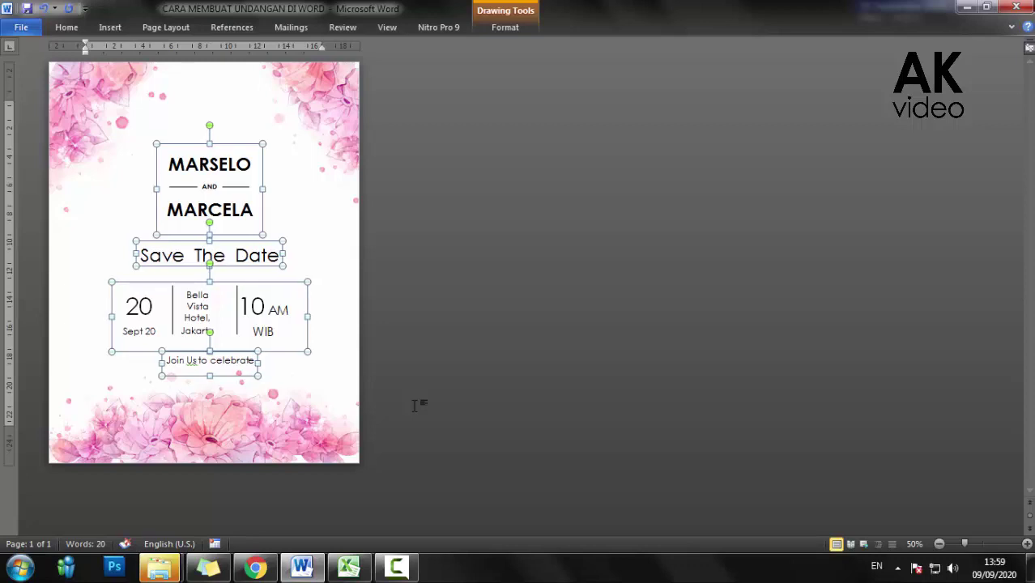
key("Escape")
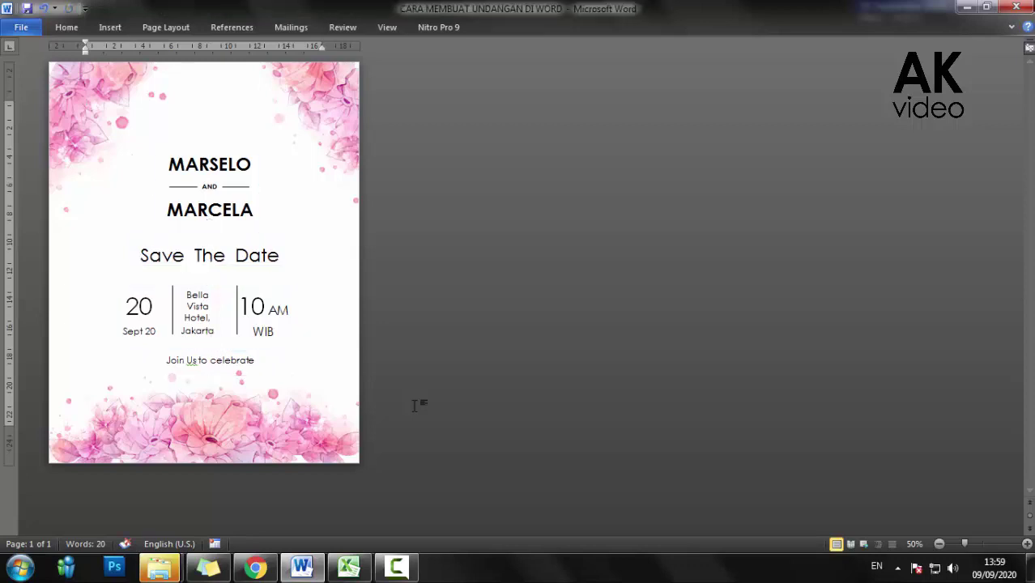
key("ctrl+z")
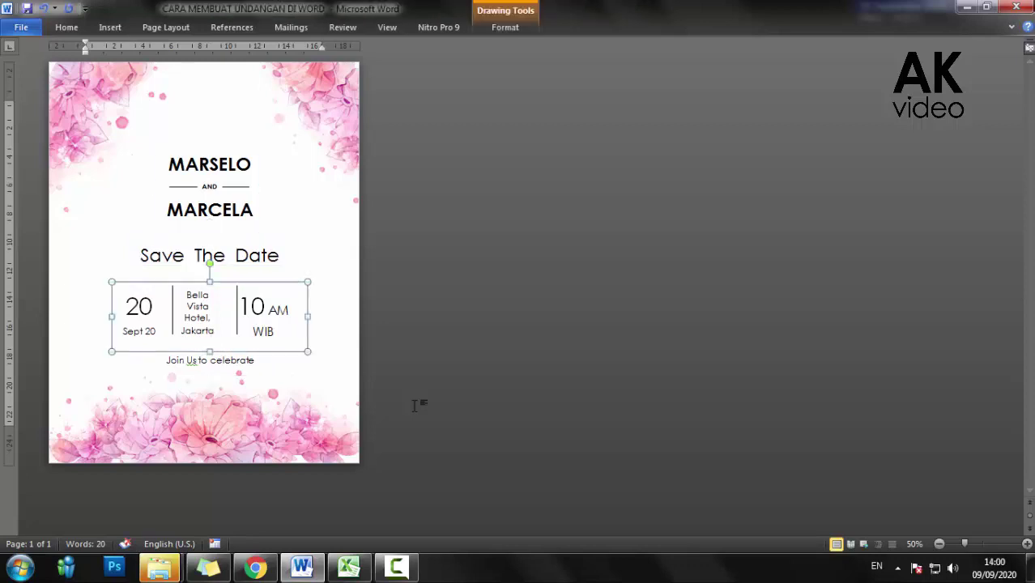
key("ctrl+z")
key("ctrl+z")
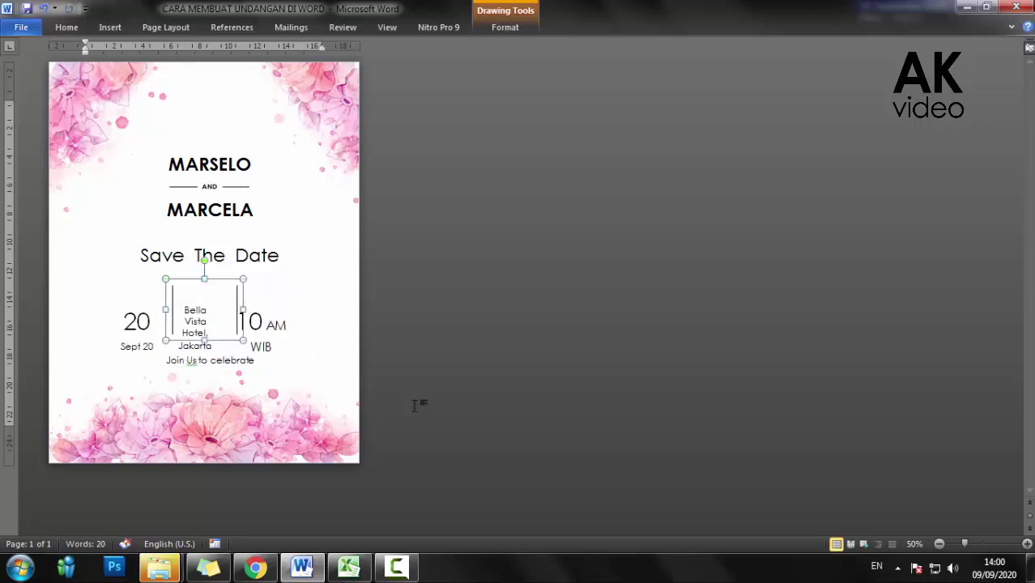
key("ctrl+z")
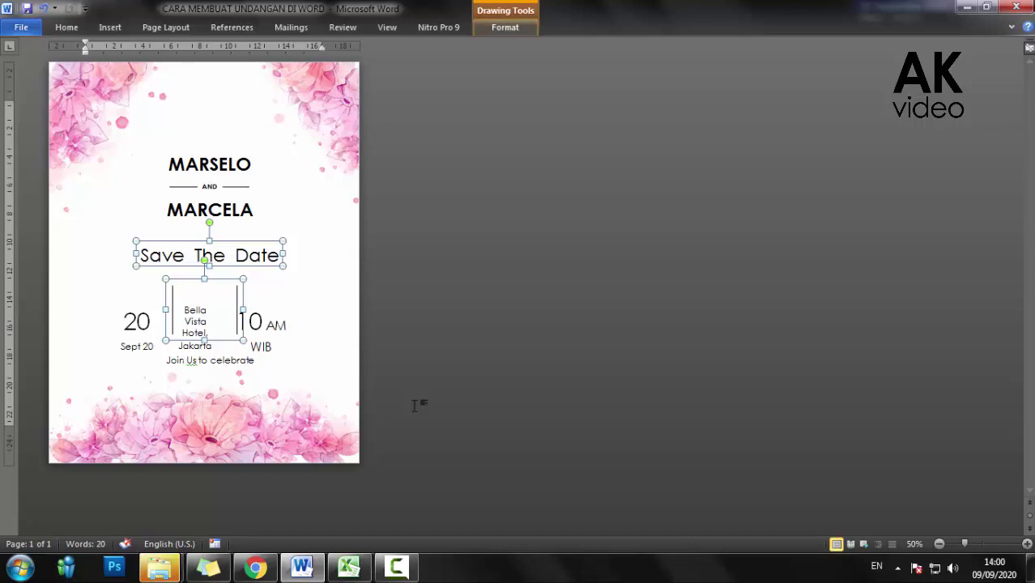
- Centre the Bella Vista venue column under Save The Date with Align Center
key("alt+j")
key("d")
key("a")
key("a")
key("Return")
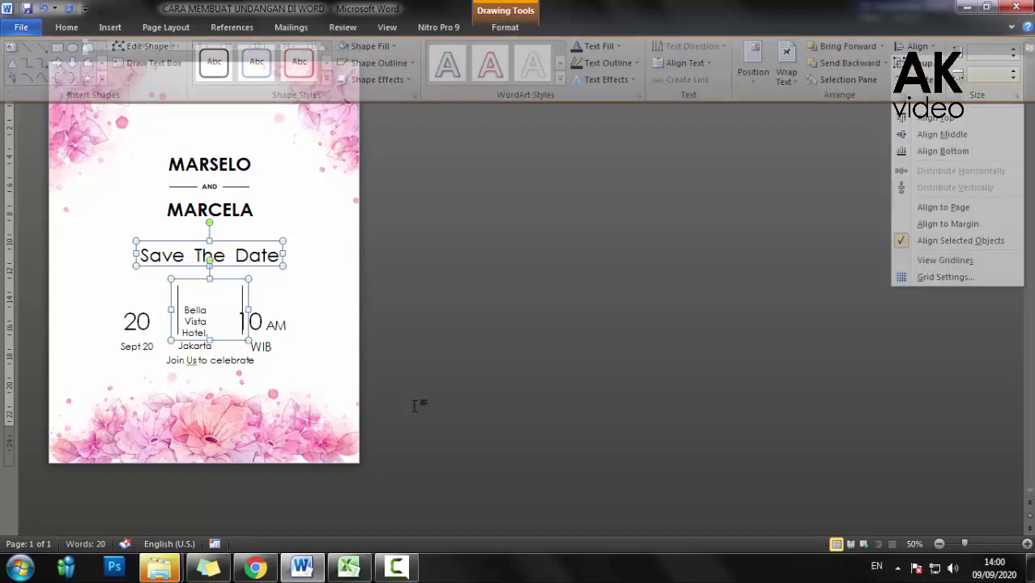
- Centre Save The Date over the whole date, venue and time block
key("Tab")
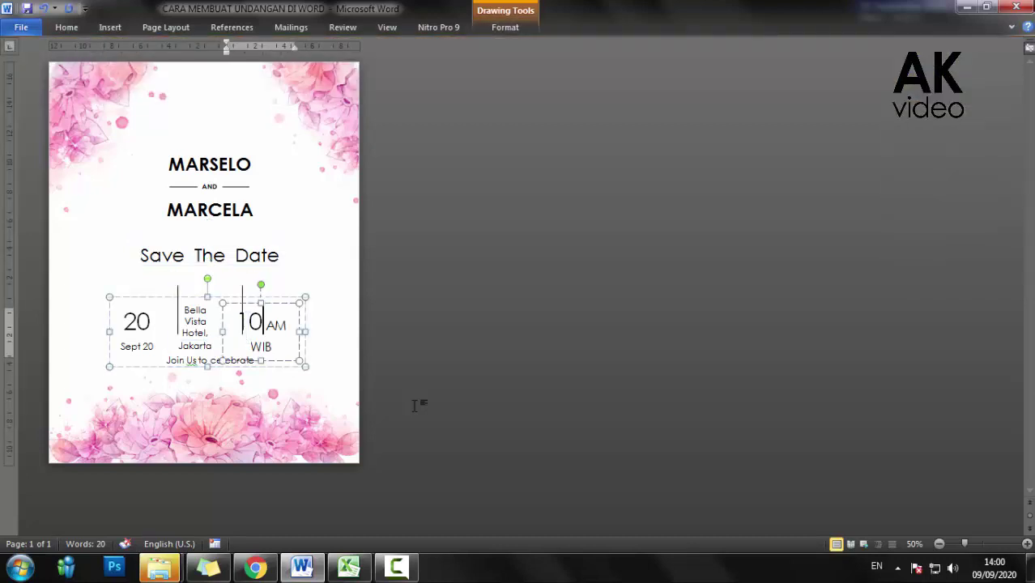
key("shift+Tab")
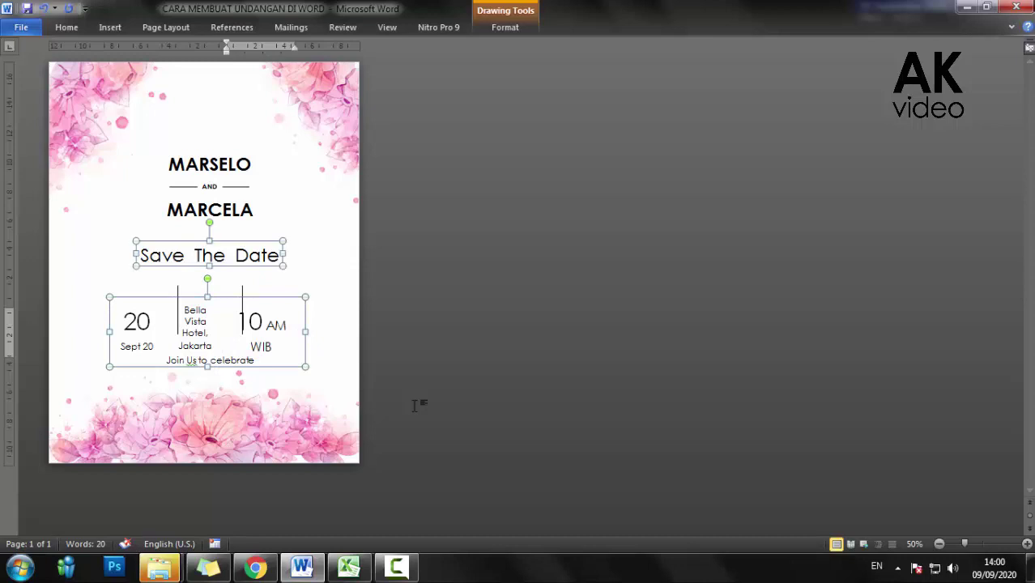
key("alt")
key("j")
key("d")
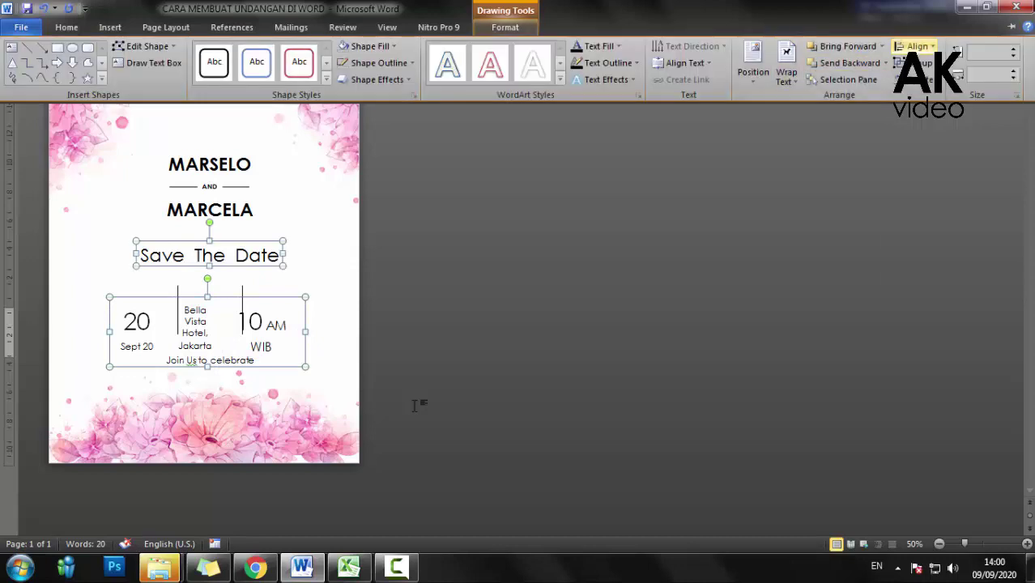
key("a")
key("a")
key("Return")
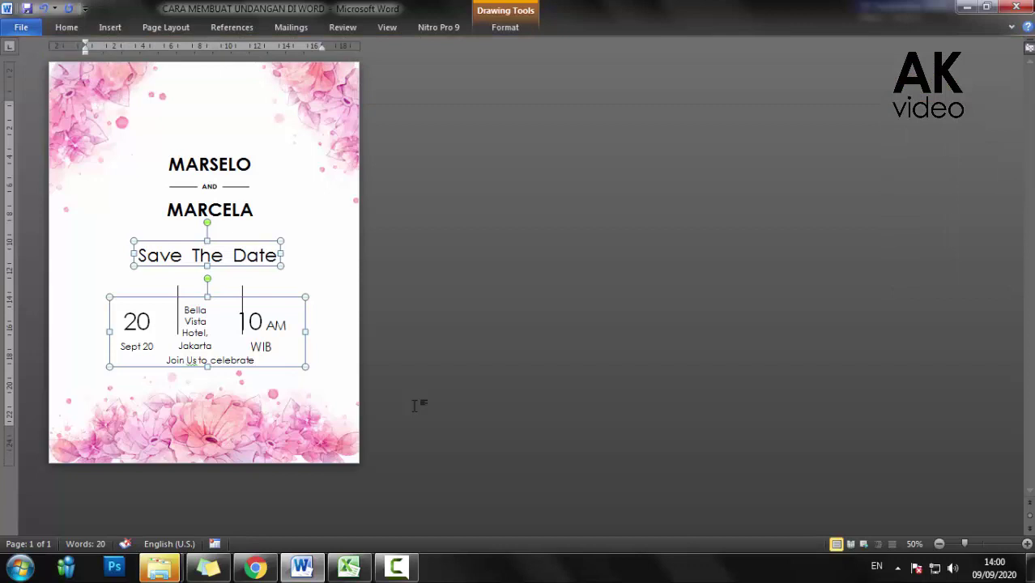
key("ctrl+z")
- Undo the earlier moves and Align Center Save The Date with the date block
key("ctrl+z")
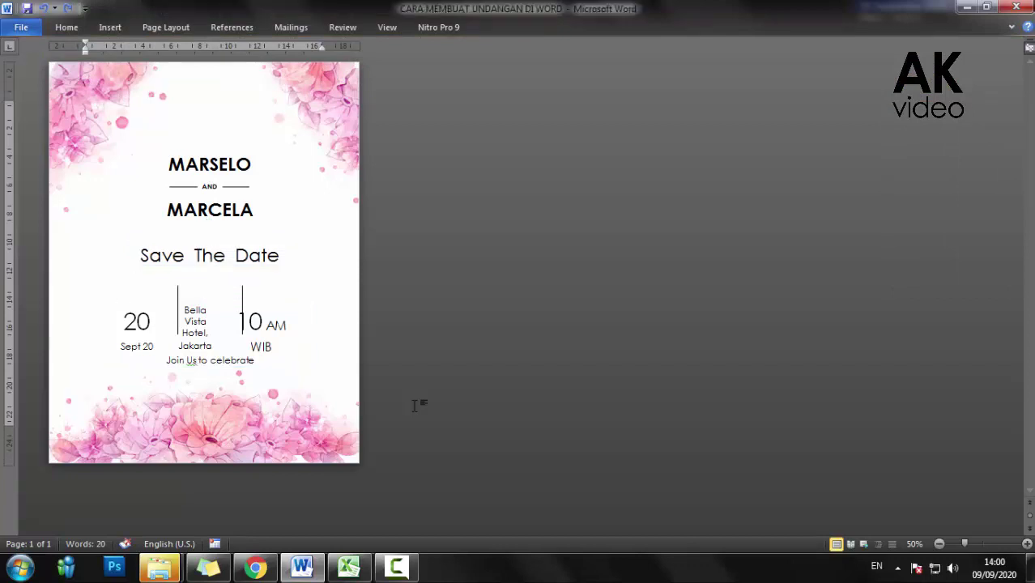
key("ctrl+z")
key("Escape")
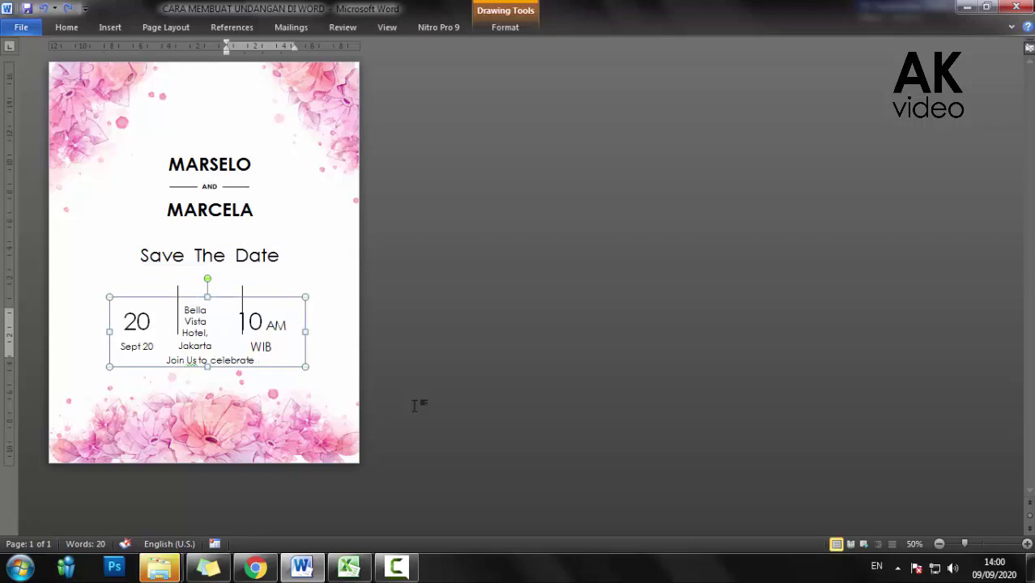
key("ctrl+z")
key("ctrl+z")
key("ctrl+z")
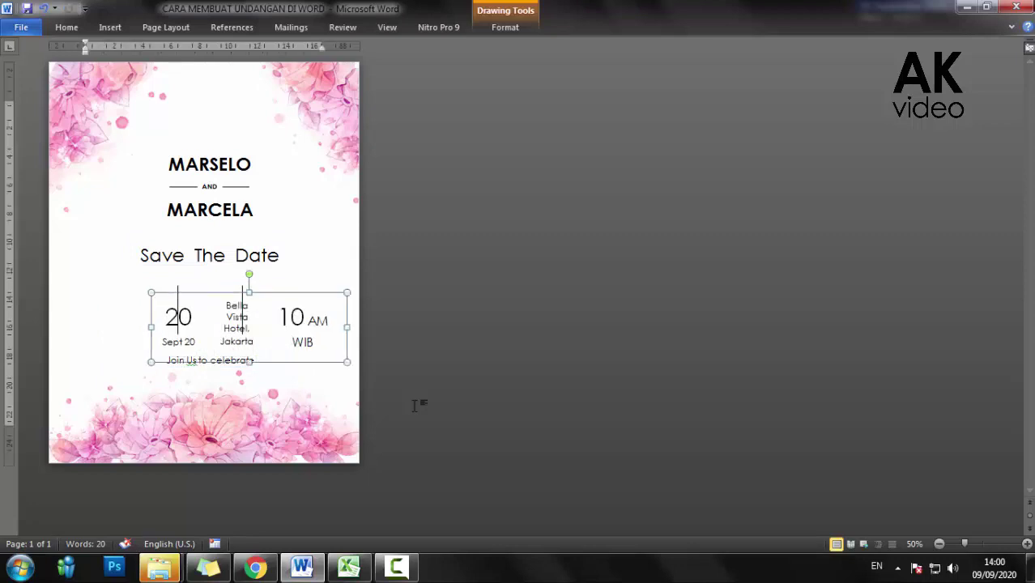
key("ctrl+z")
key("alt+j")
key("d")
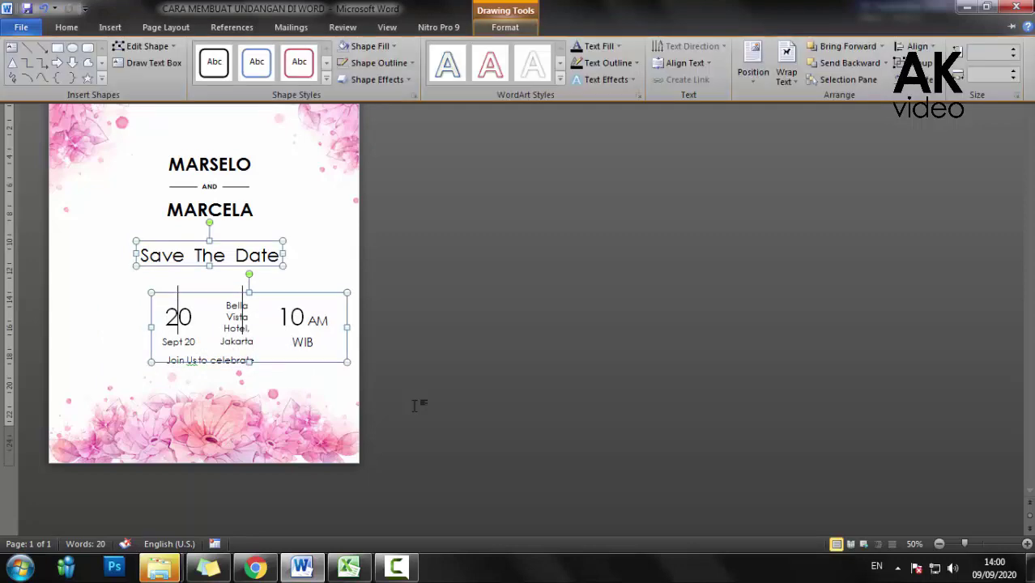
key("a")
key("a")
key("c")
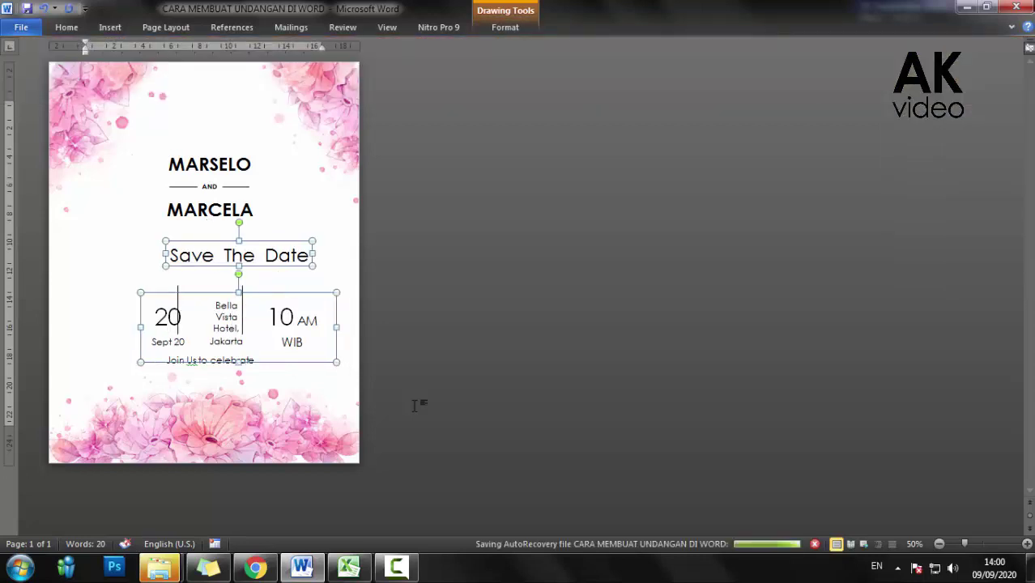
- Nudge Save The Date and the date block together until centred under the couple's names
key("Left")
key("Left")
key("Left")
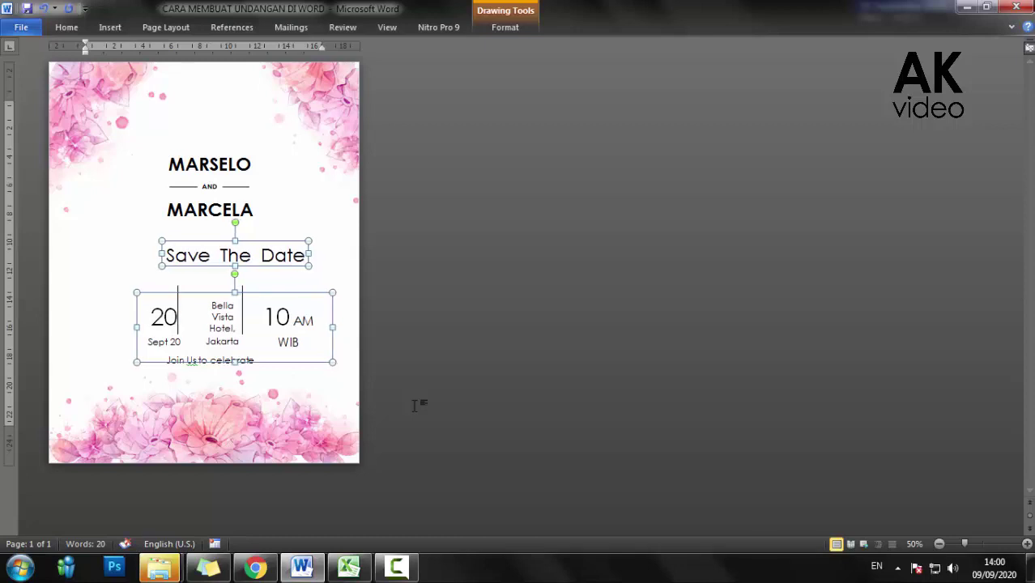
key("Up")
key("Up")
key("Up")
key("Left")
key("Left")
key("Left")
key("Left")
key("Left")
key("Left")
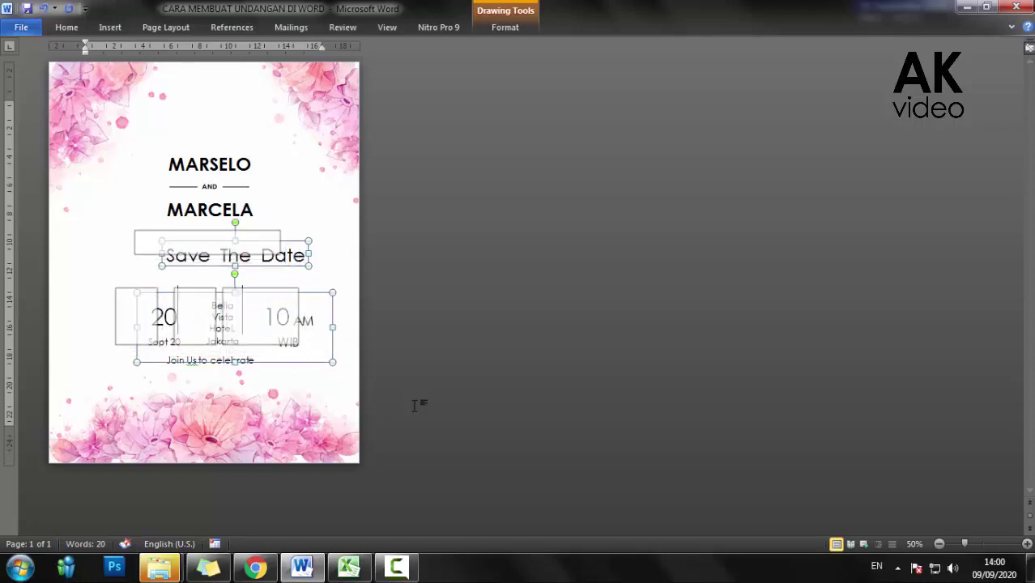
key("Left")
key("Left")
key("Left")
key("Right")
key("Right")
key("Right")
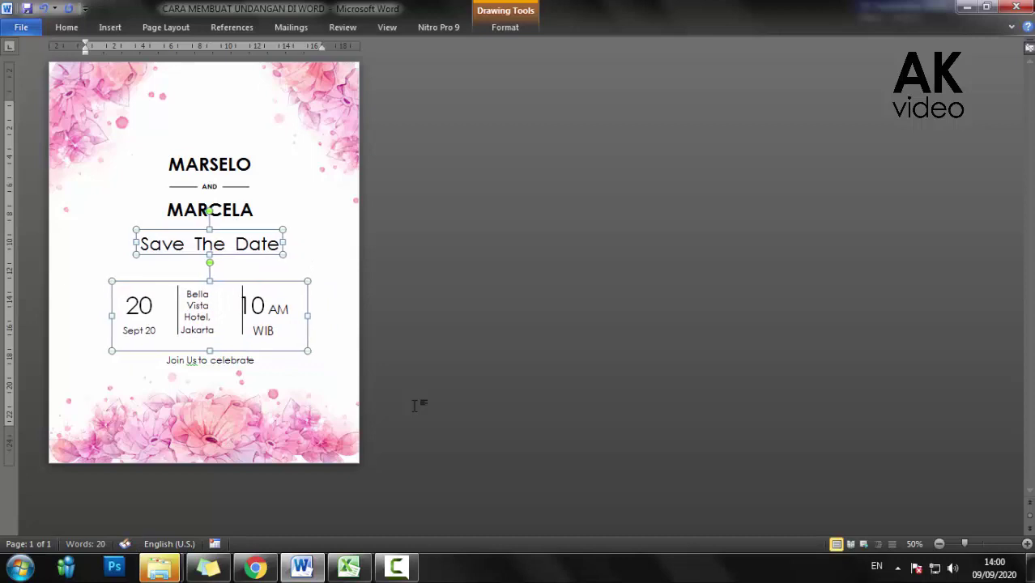
key("Right")
key("Right")
key("Right")
key("Right")
key("Right")
key("Right")
key("Right")
key("Right")
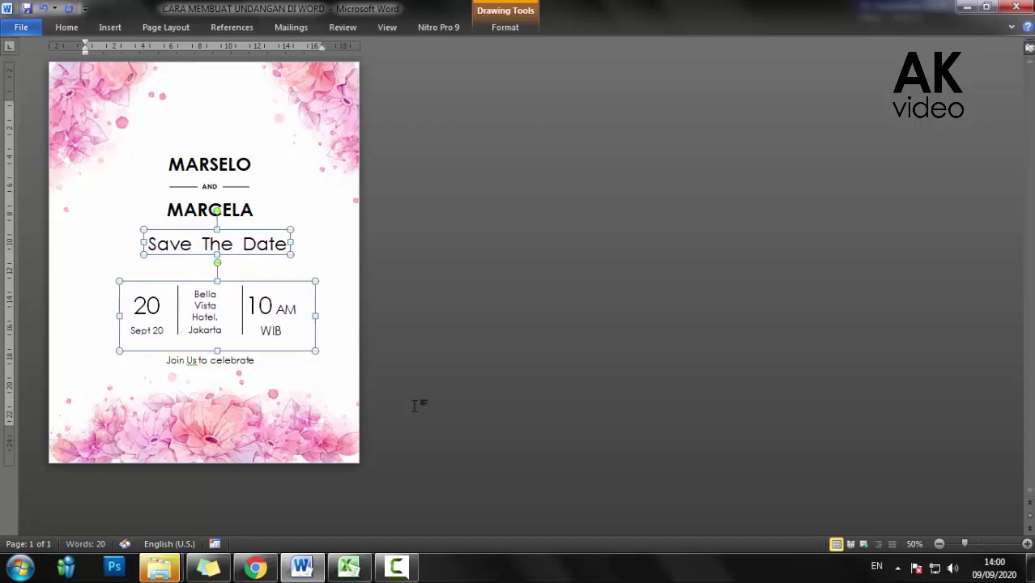
key("Right")
key("Right")
key("Up")
key("Up")
key("Up")
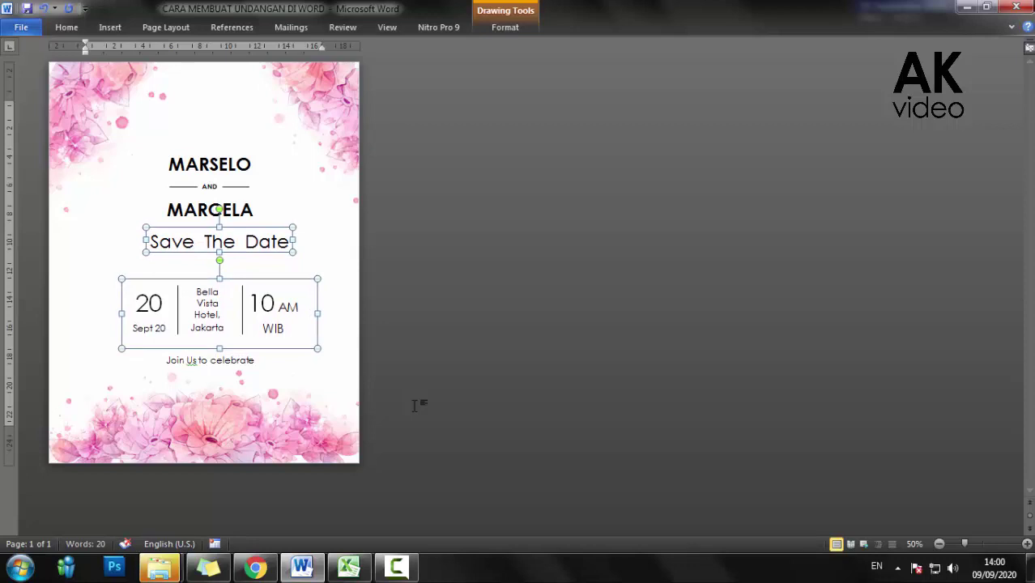
key("Right")
- Nudge the Save The Date heading alone slightly left and down
key("Tab")
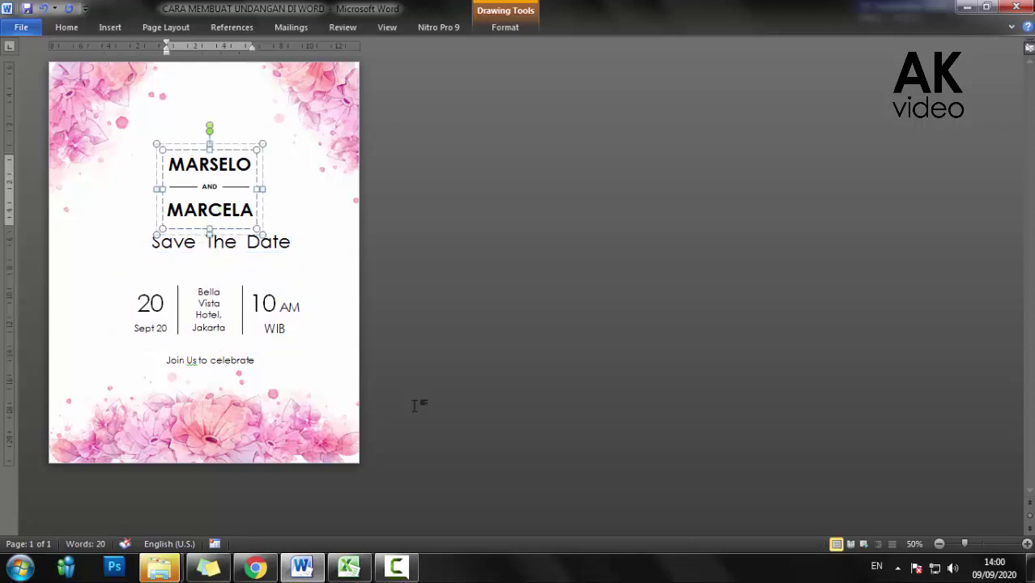
key("Tab")
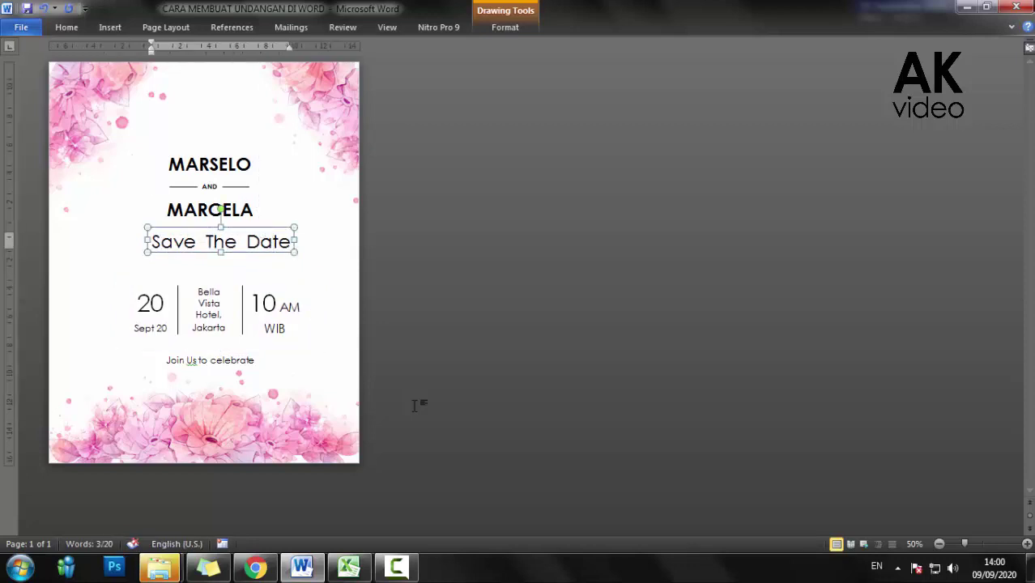
key("Left")
key("Left")
key("Left")
key("Left")
key("Left")
key("Left")
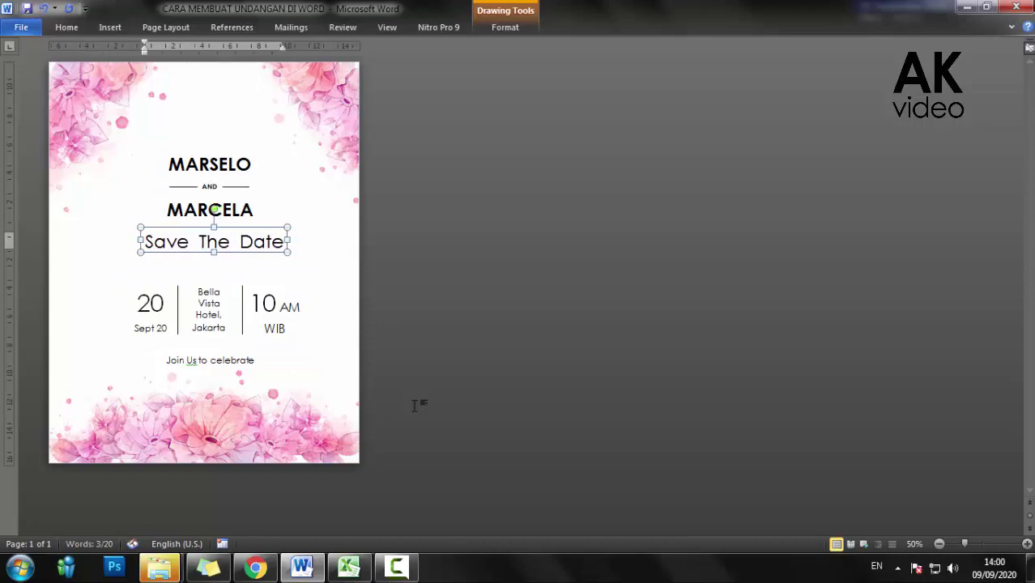
key("Left")
key("Left")
key("Left")
key("Left")
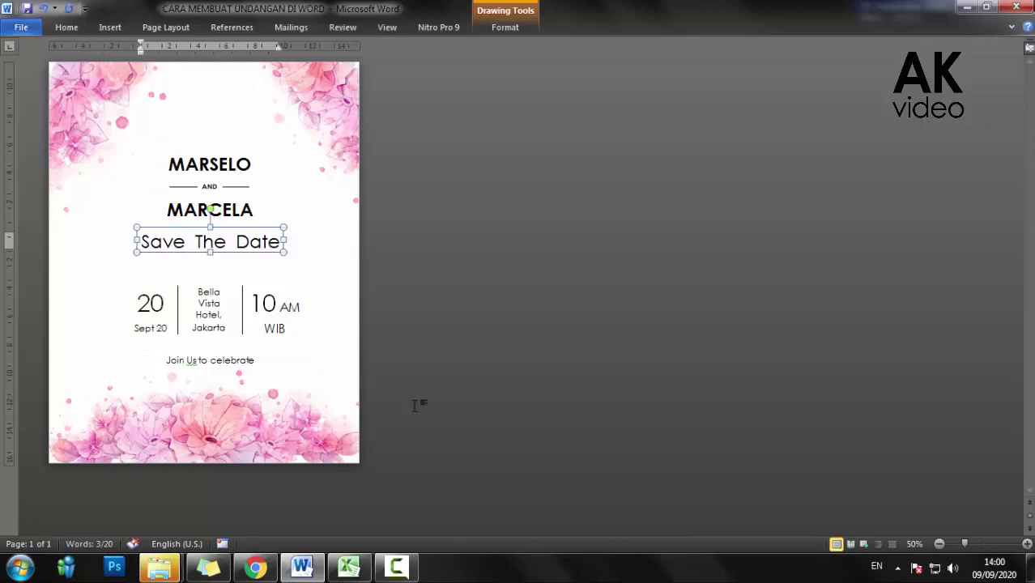
key("Left")
key("Down")
key("Down")
key("Down")
key("Down")
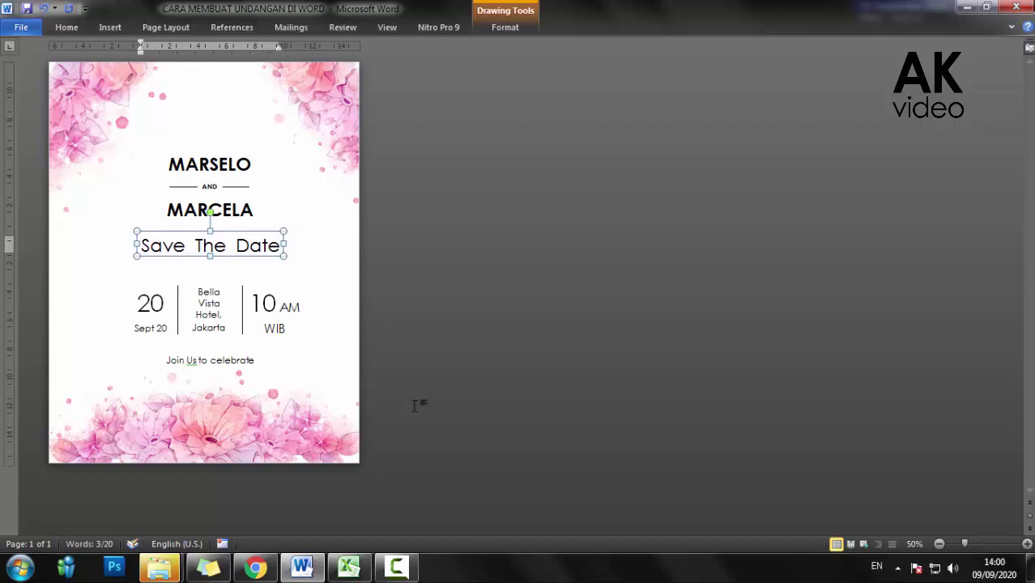
- Lower Join Us to celebrate a step, then drop Save The Date a bit further and deselect
key("Tab")
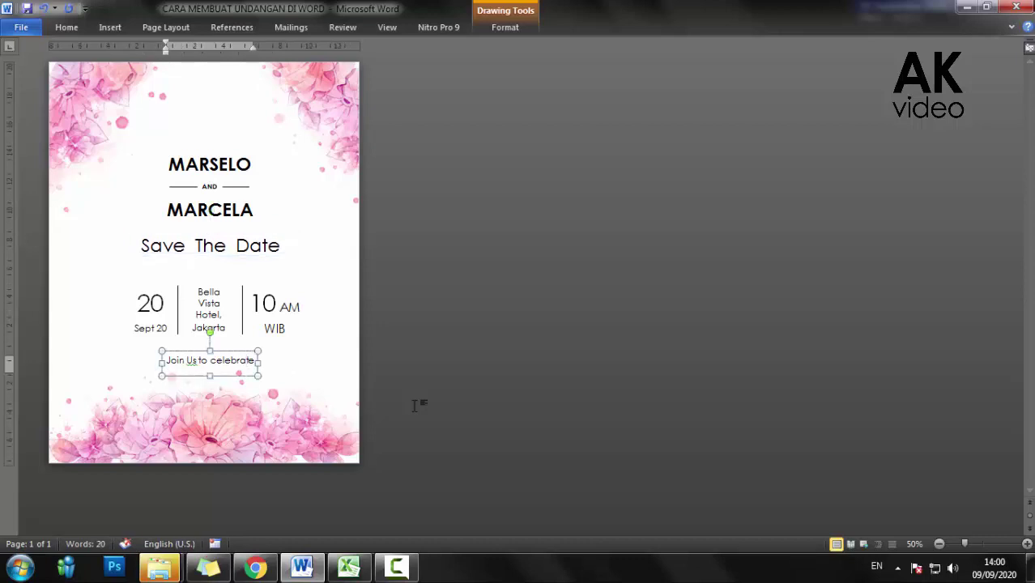
key("Down")
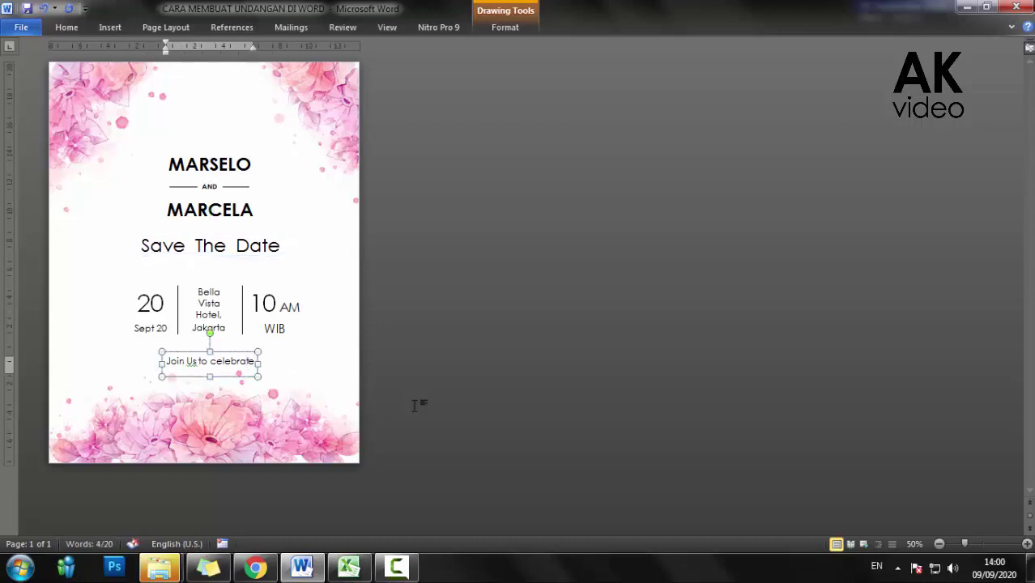
key("shift+Tab")
key("Down")
key("Down")
key("Down")
key("Down")
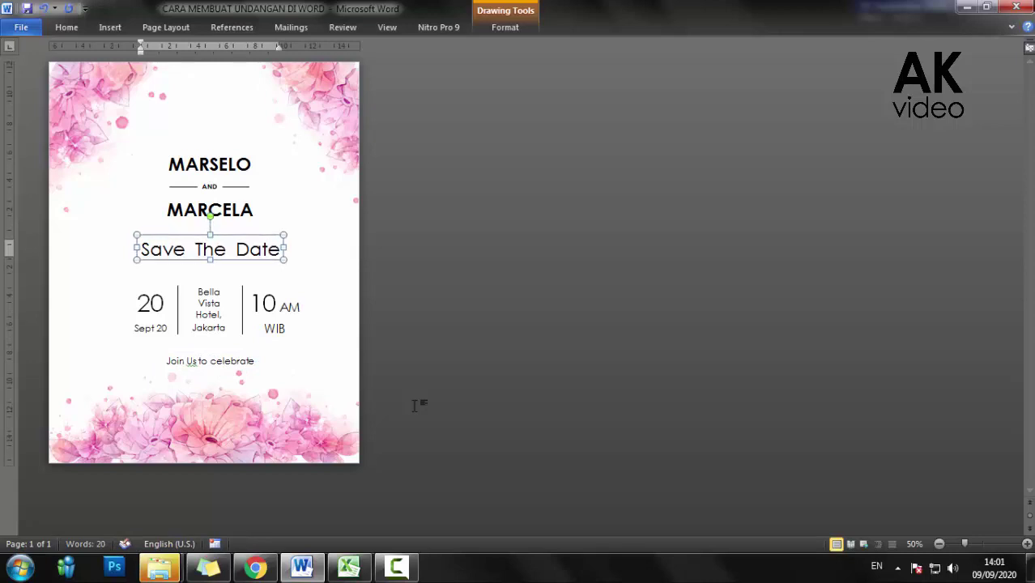
key("Down")
key("Down")
key("Down")
key("Escape")
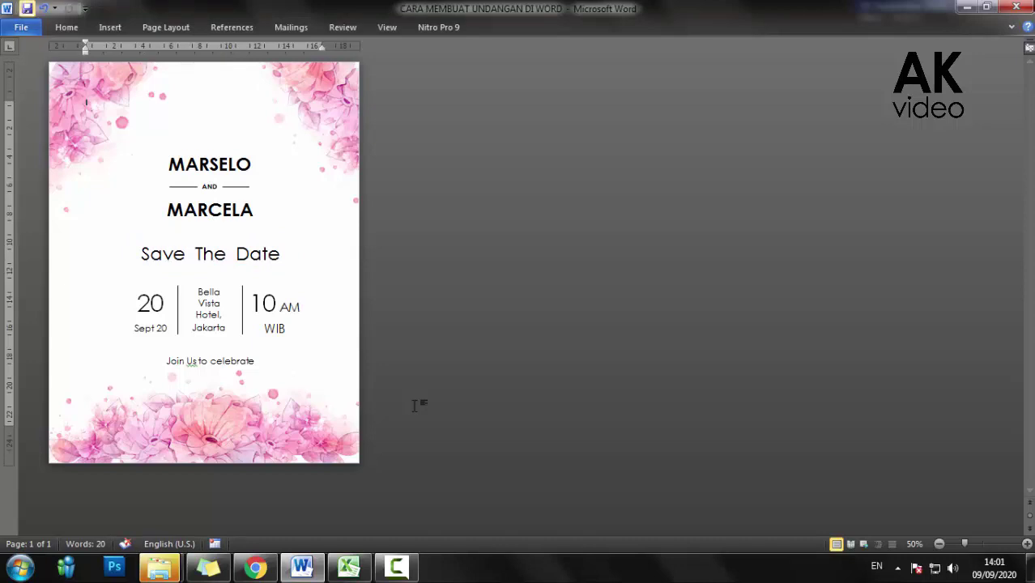
- Save CARA MEMBUAT UNDANGAN DI WORD.docx and show its Info page in the File view
key("ctrl+s")
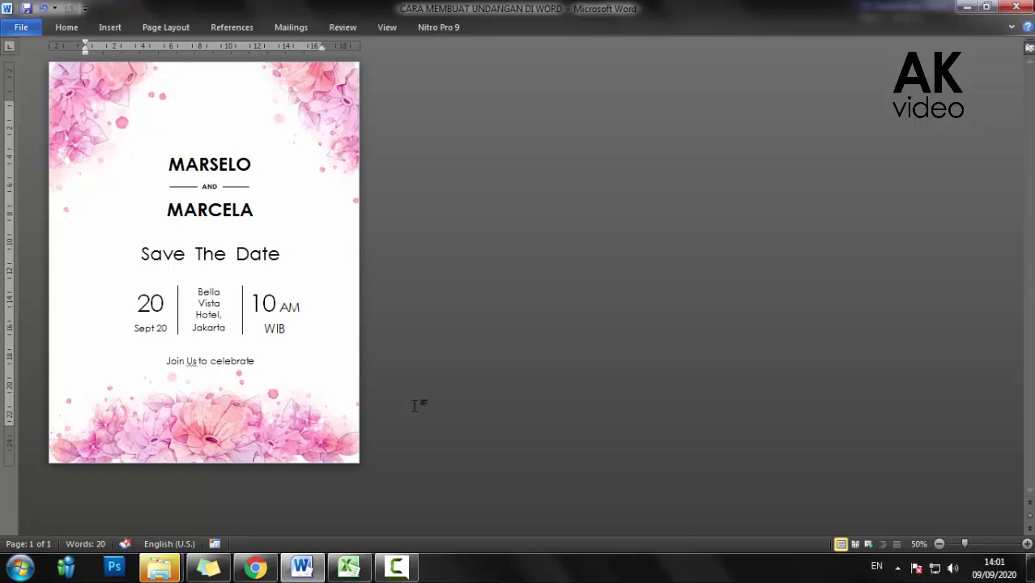
key("alt+f")
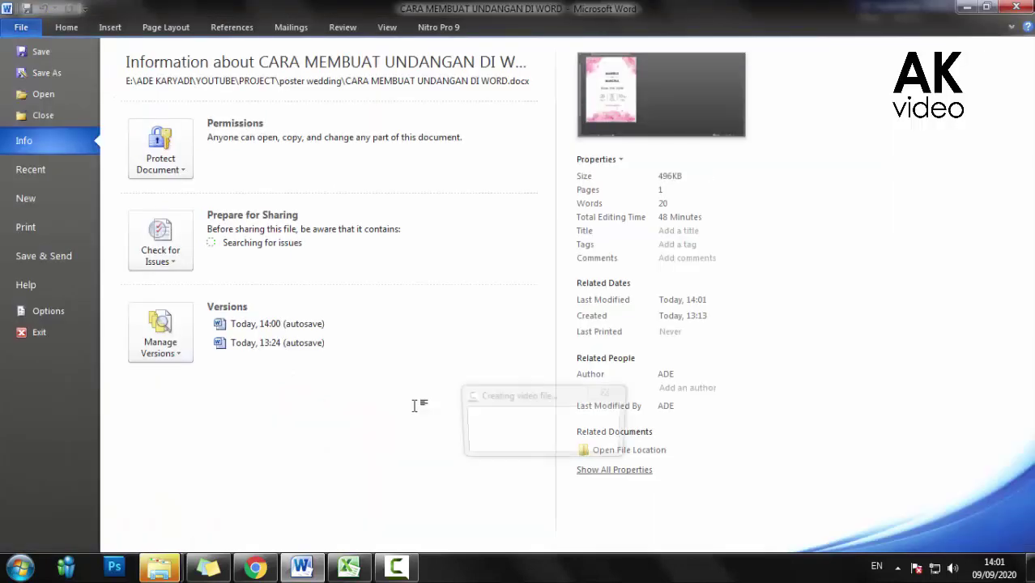